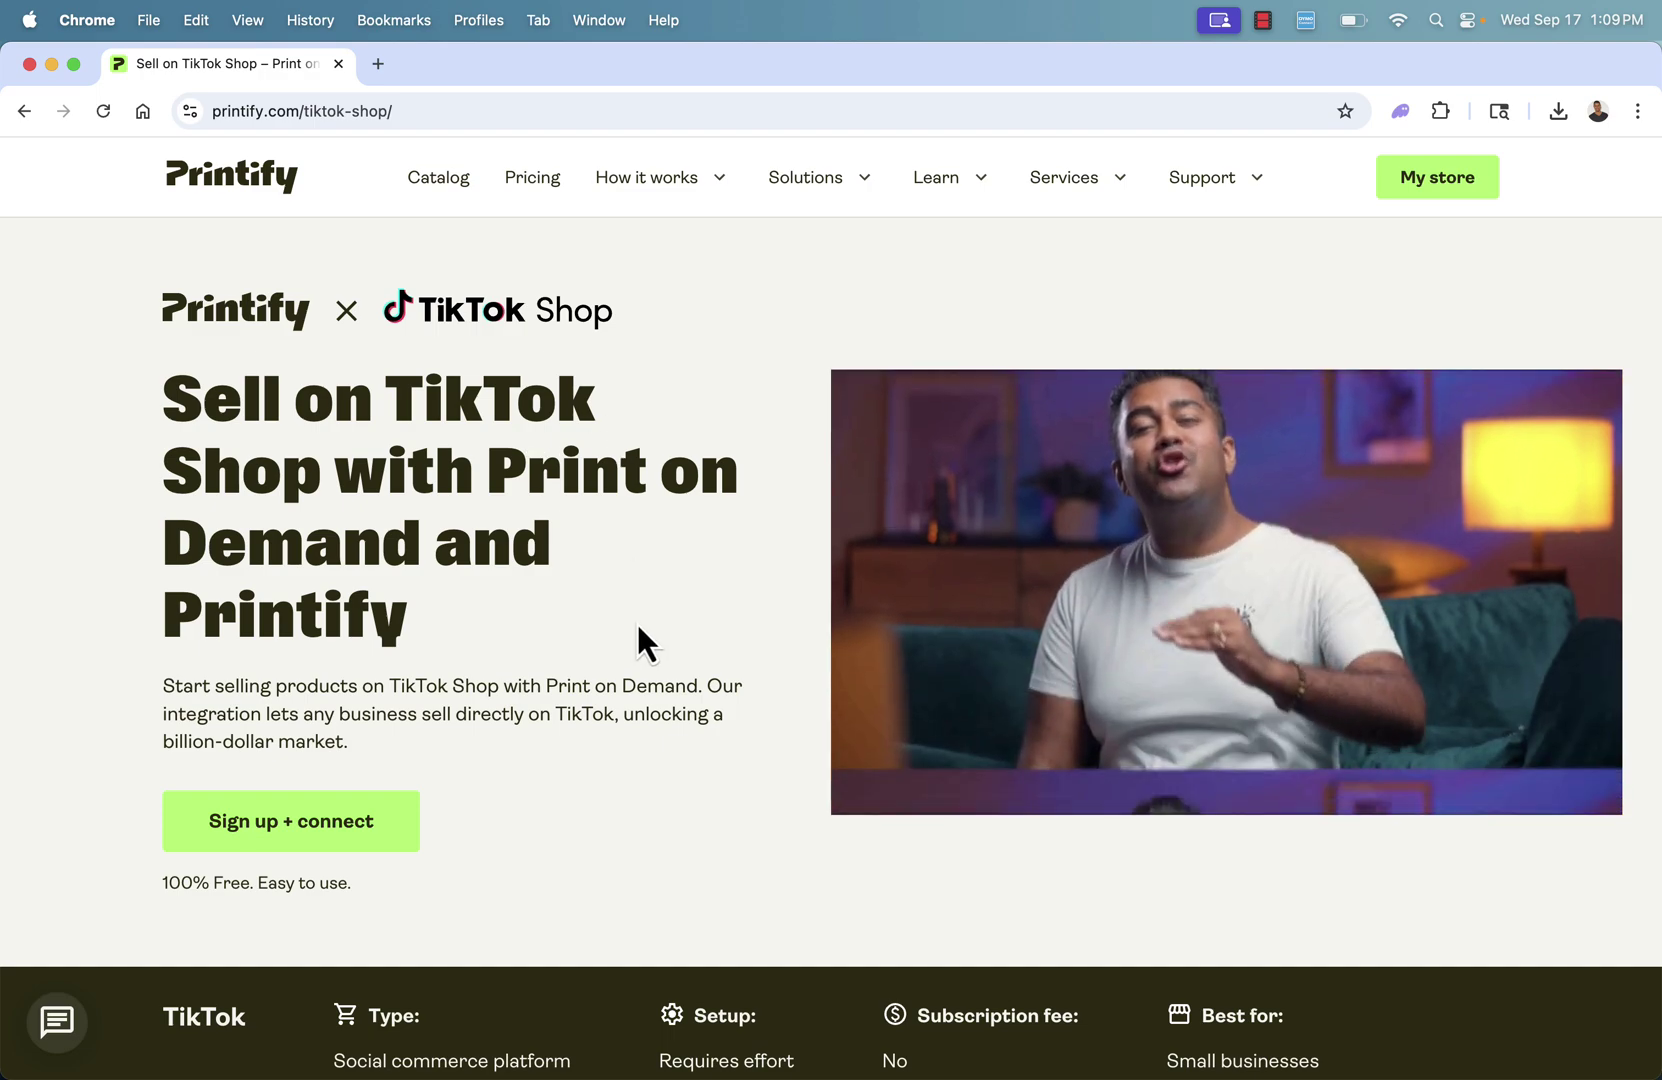
pyautogui.scroll(-5, 636, 621)
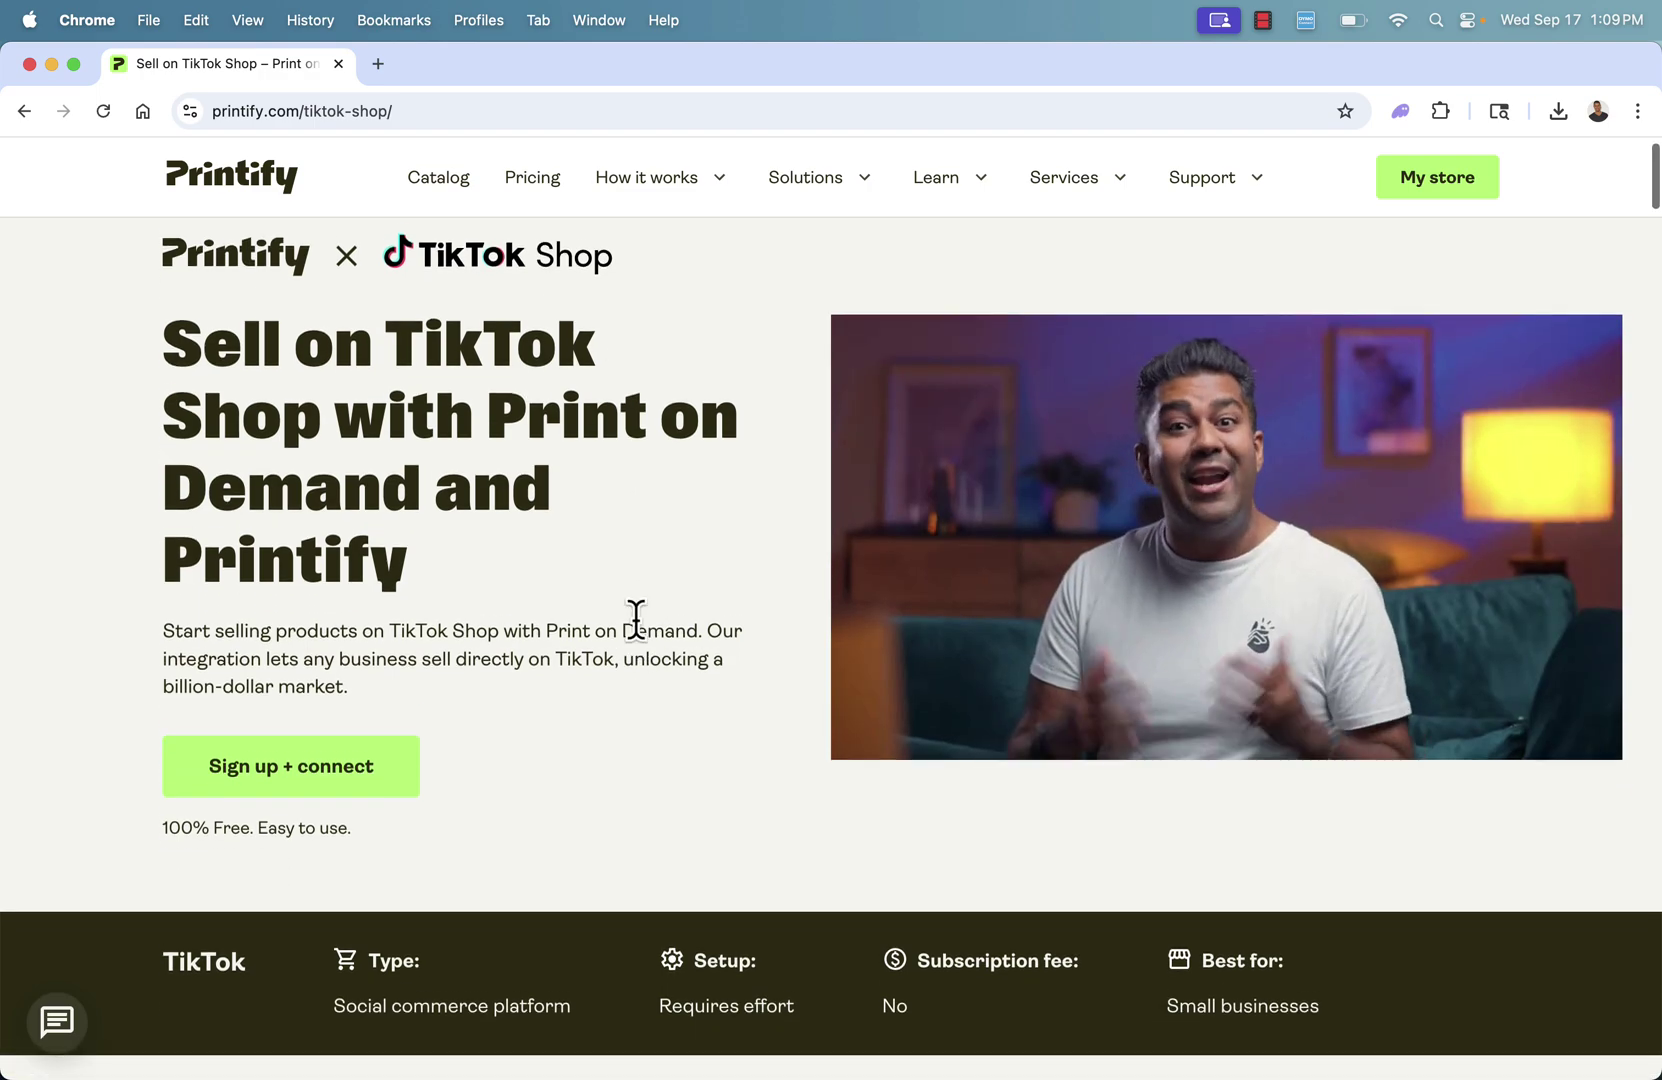
pyautogui.scroll(-10, 636, 620)
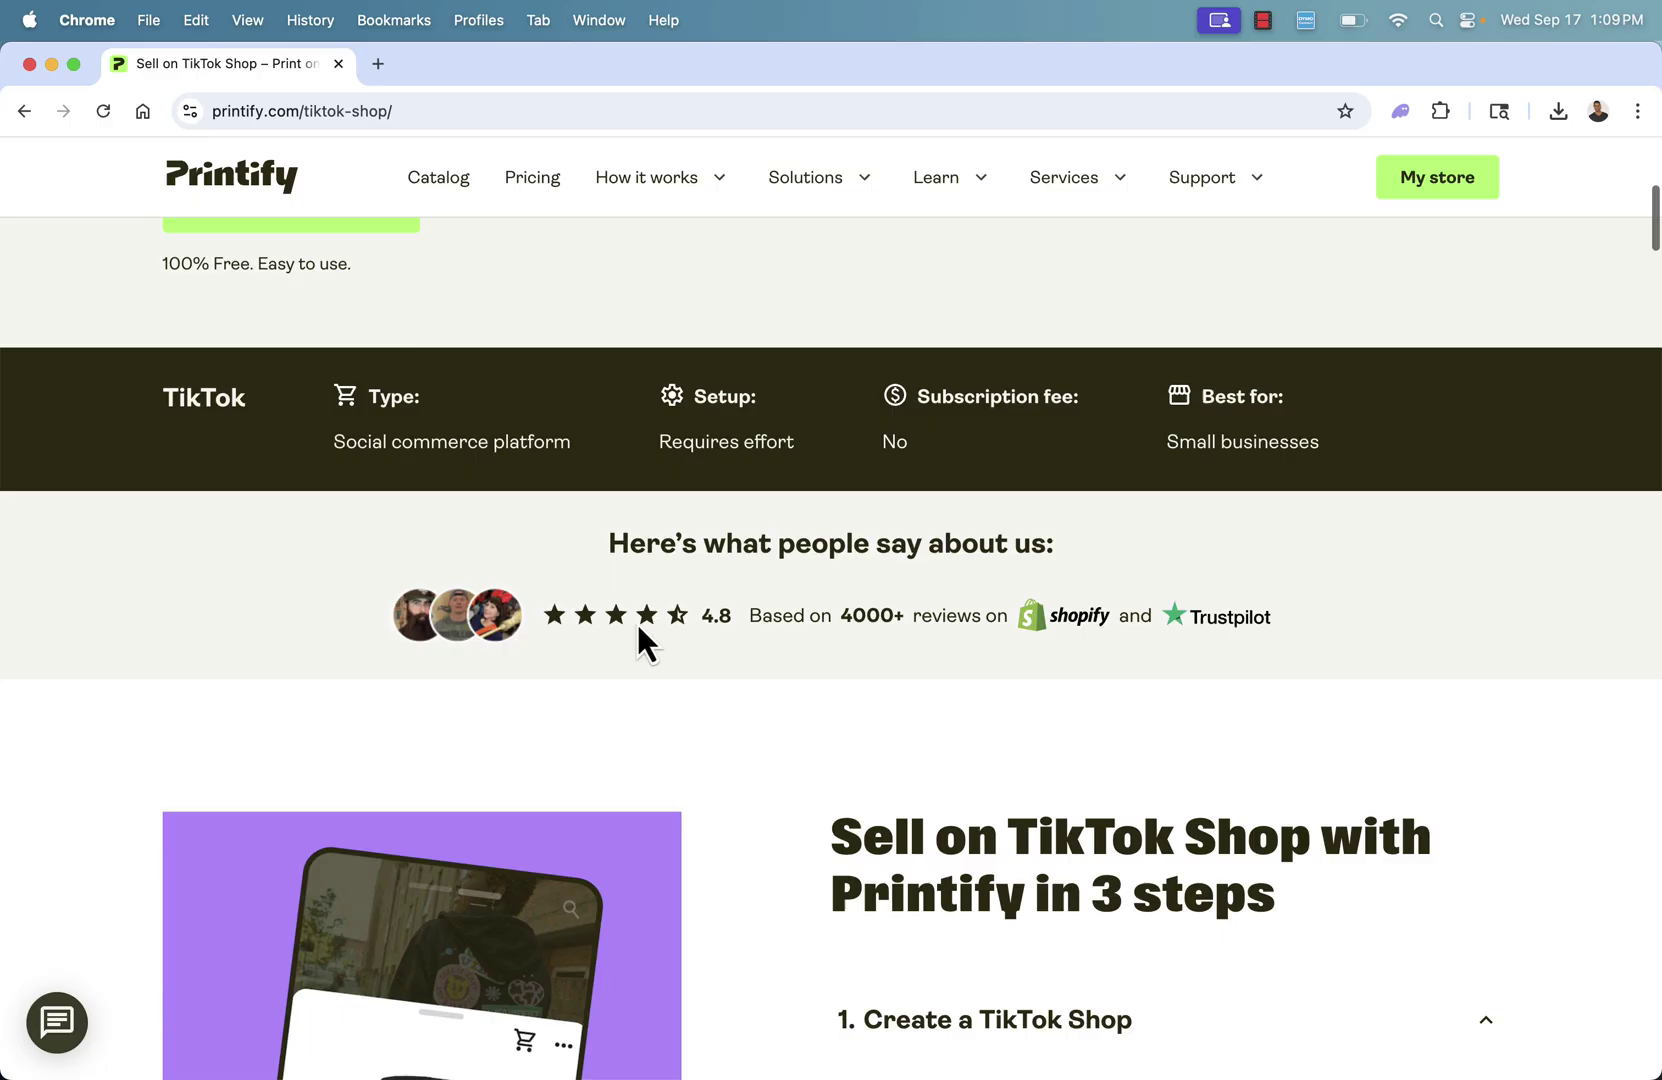
pyautogui.scroll(-2, 636, 621)
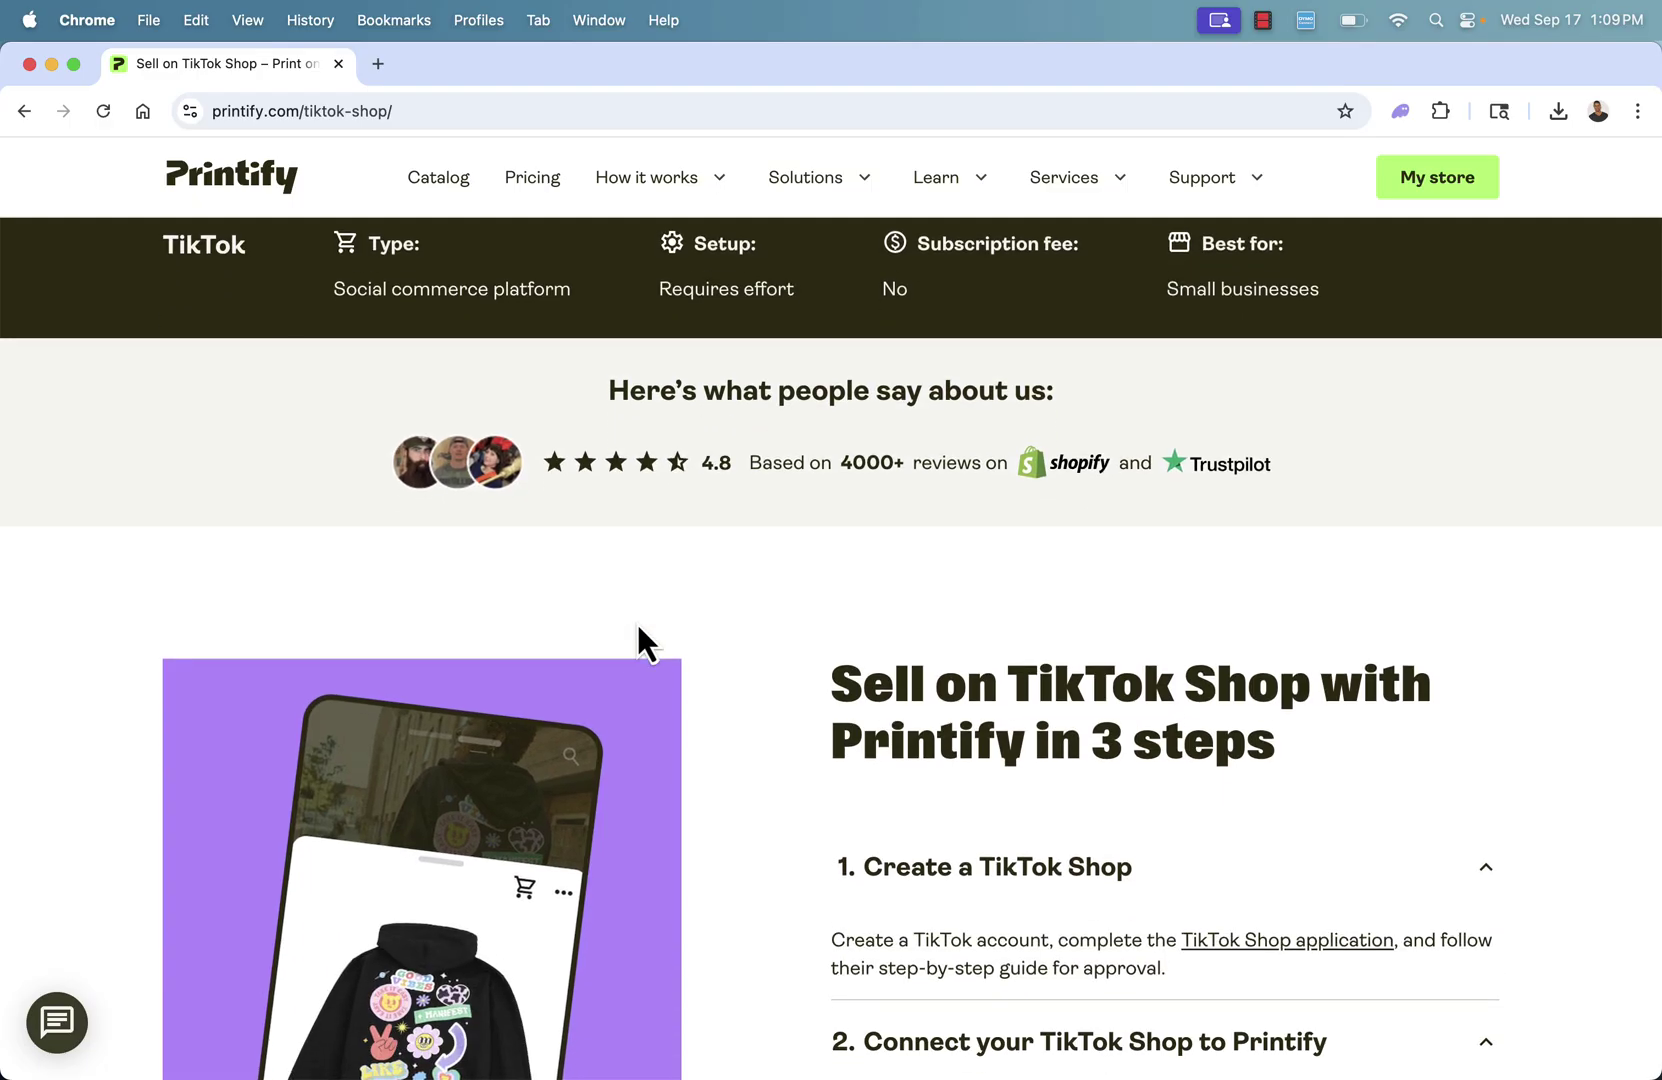
pyautogui.scroll(-3, 777, 655)
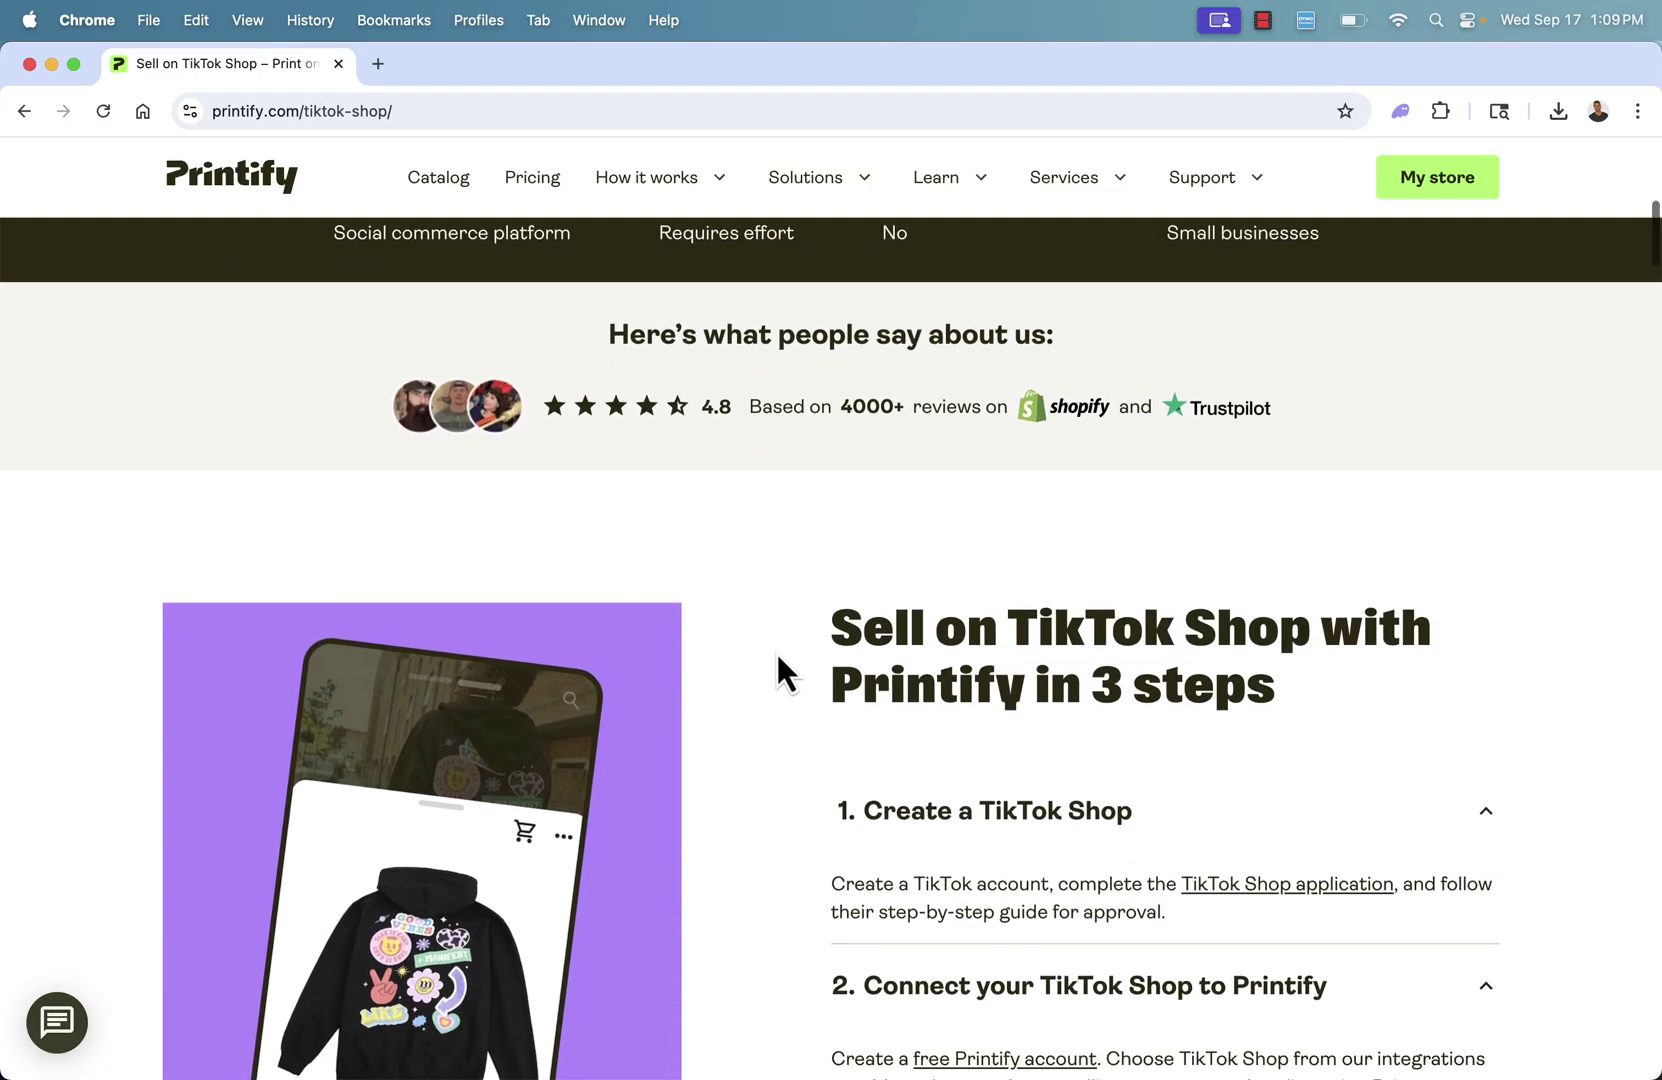
pyautogui.scroll(-2, 777, 655)
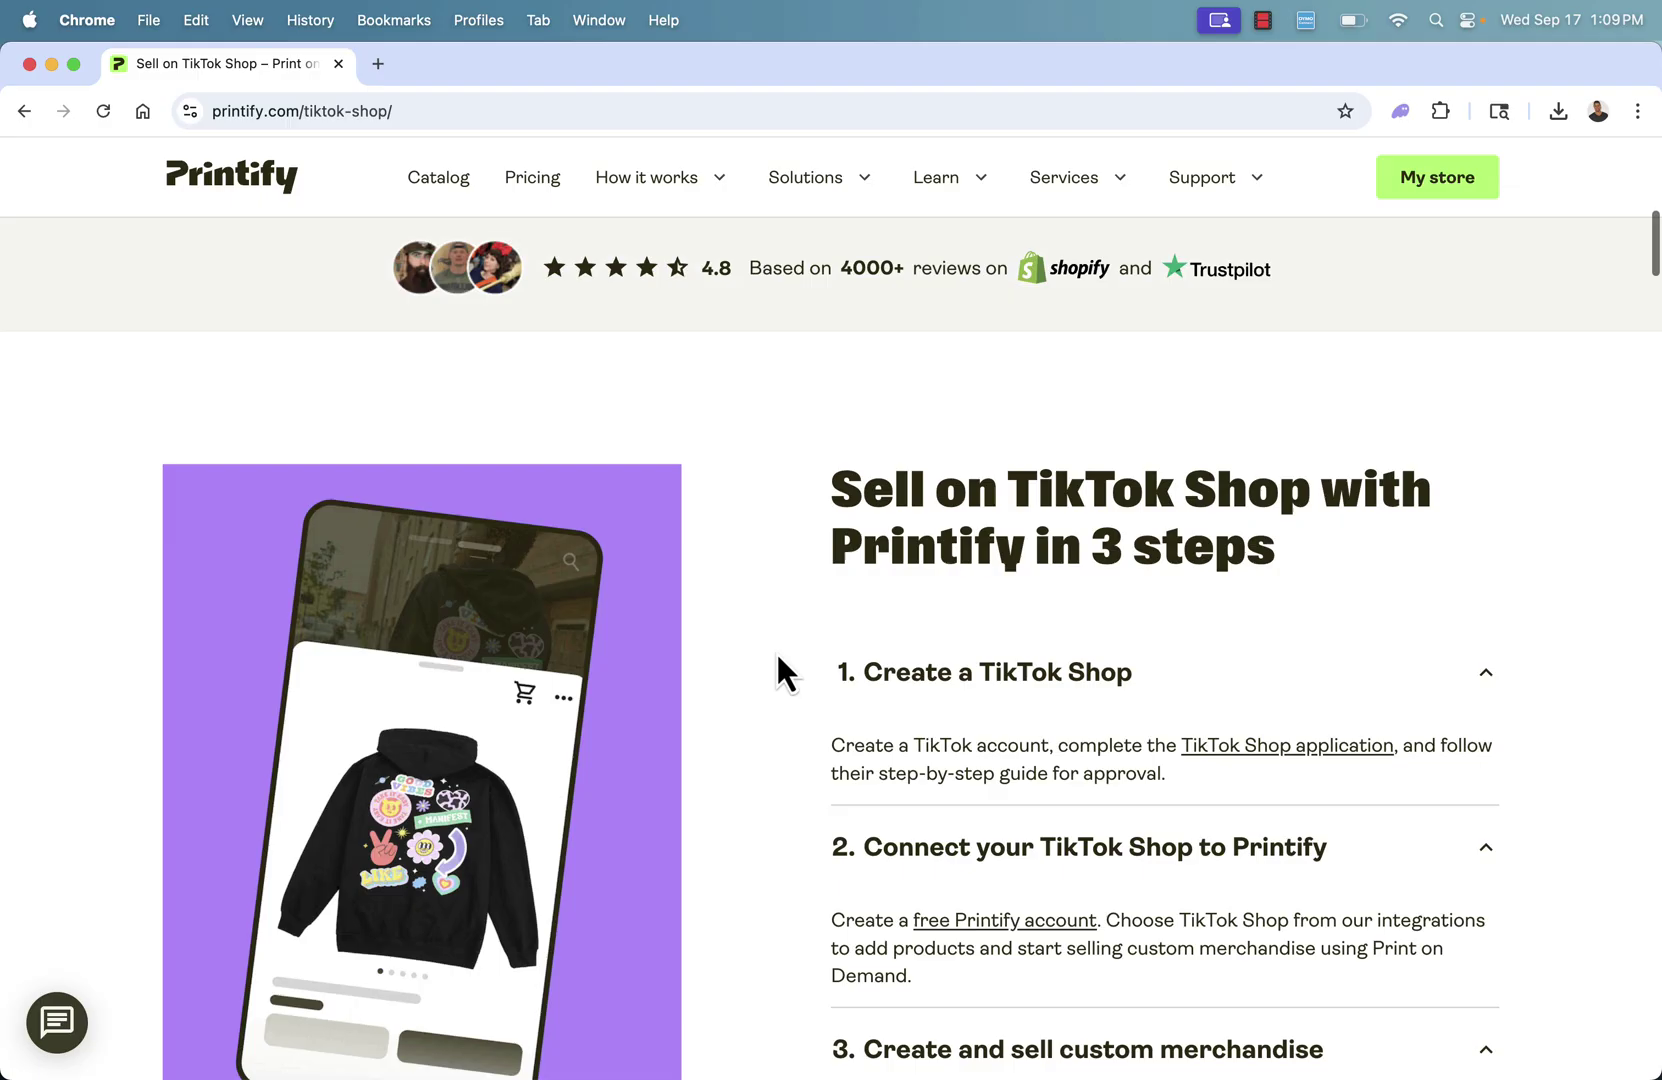
pyautogui.scroll(-4, 776, 651)
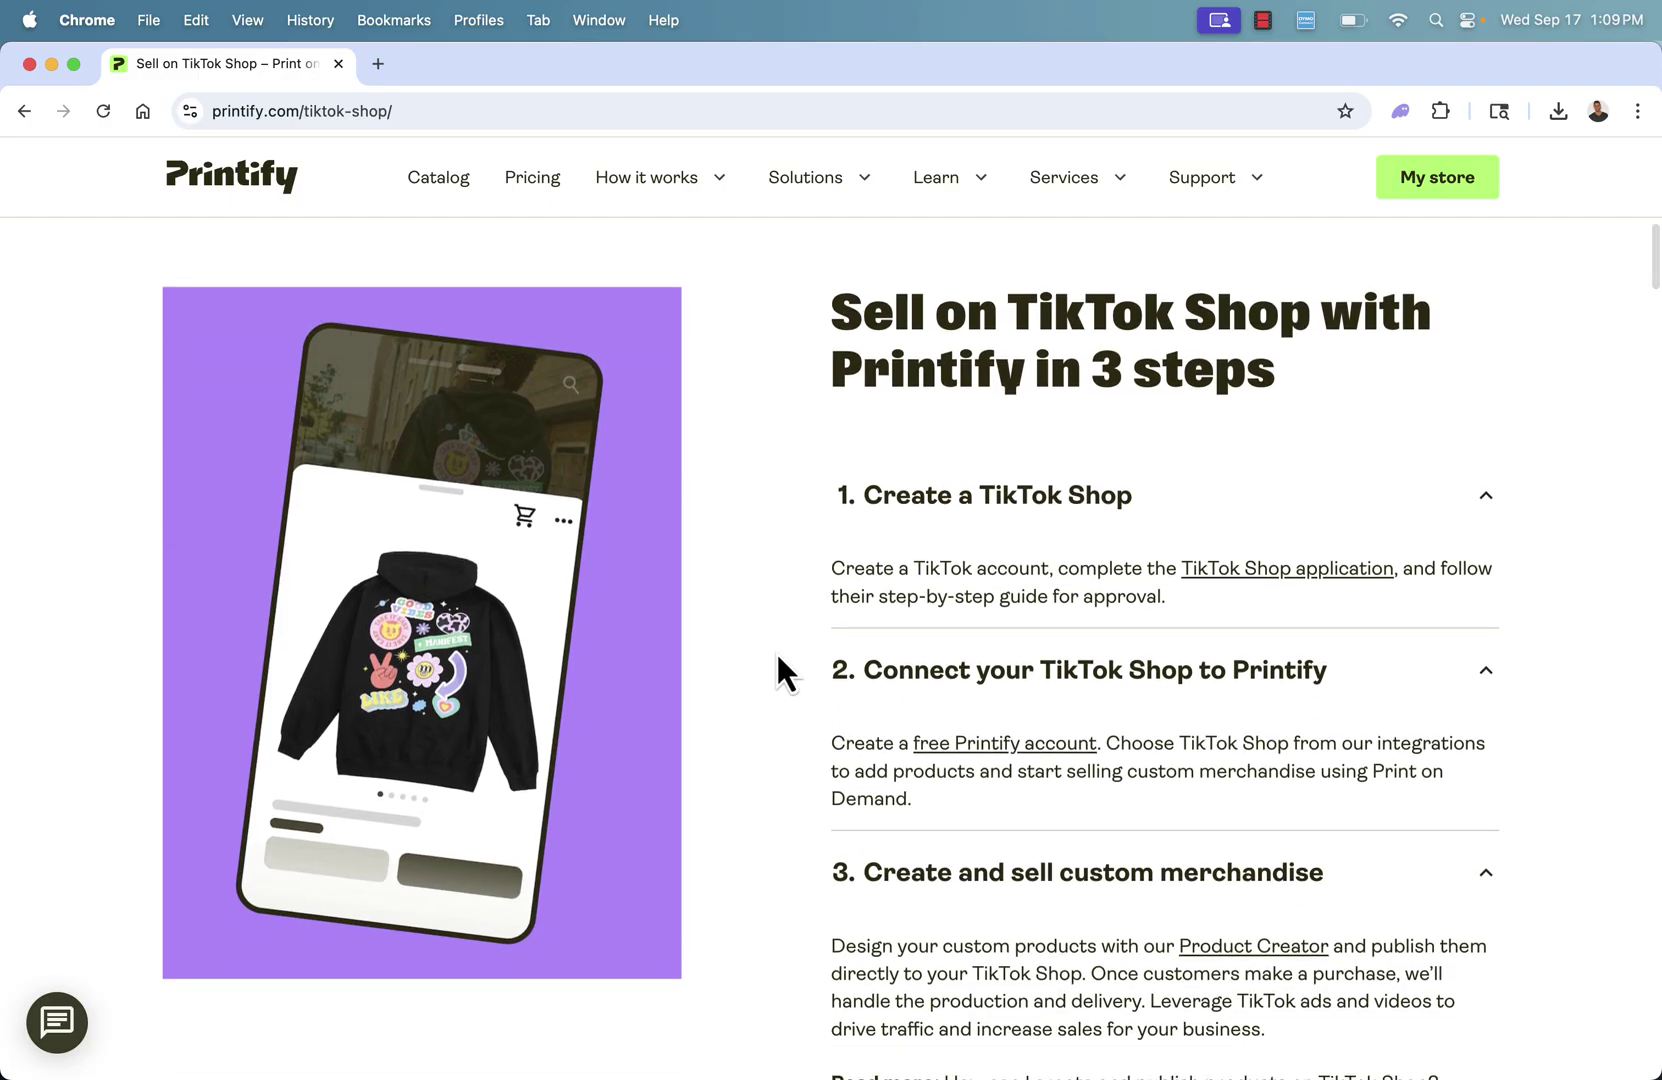
pyautogui.scroll(-1, 777, 655)
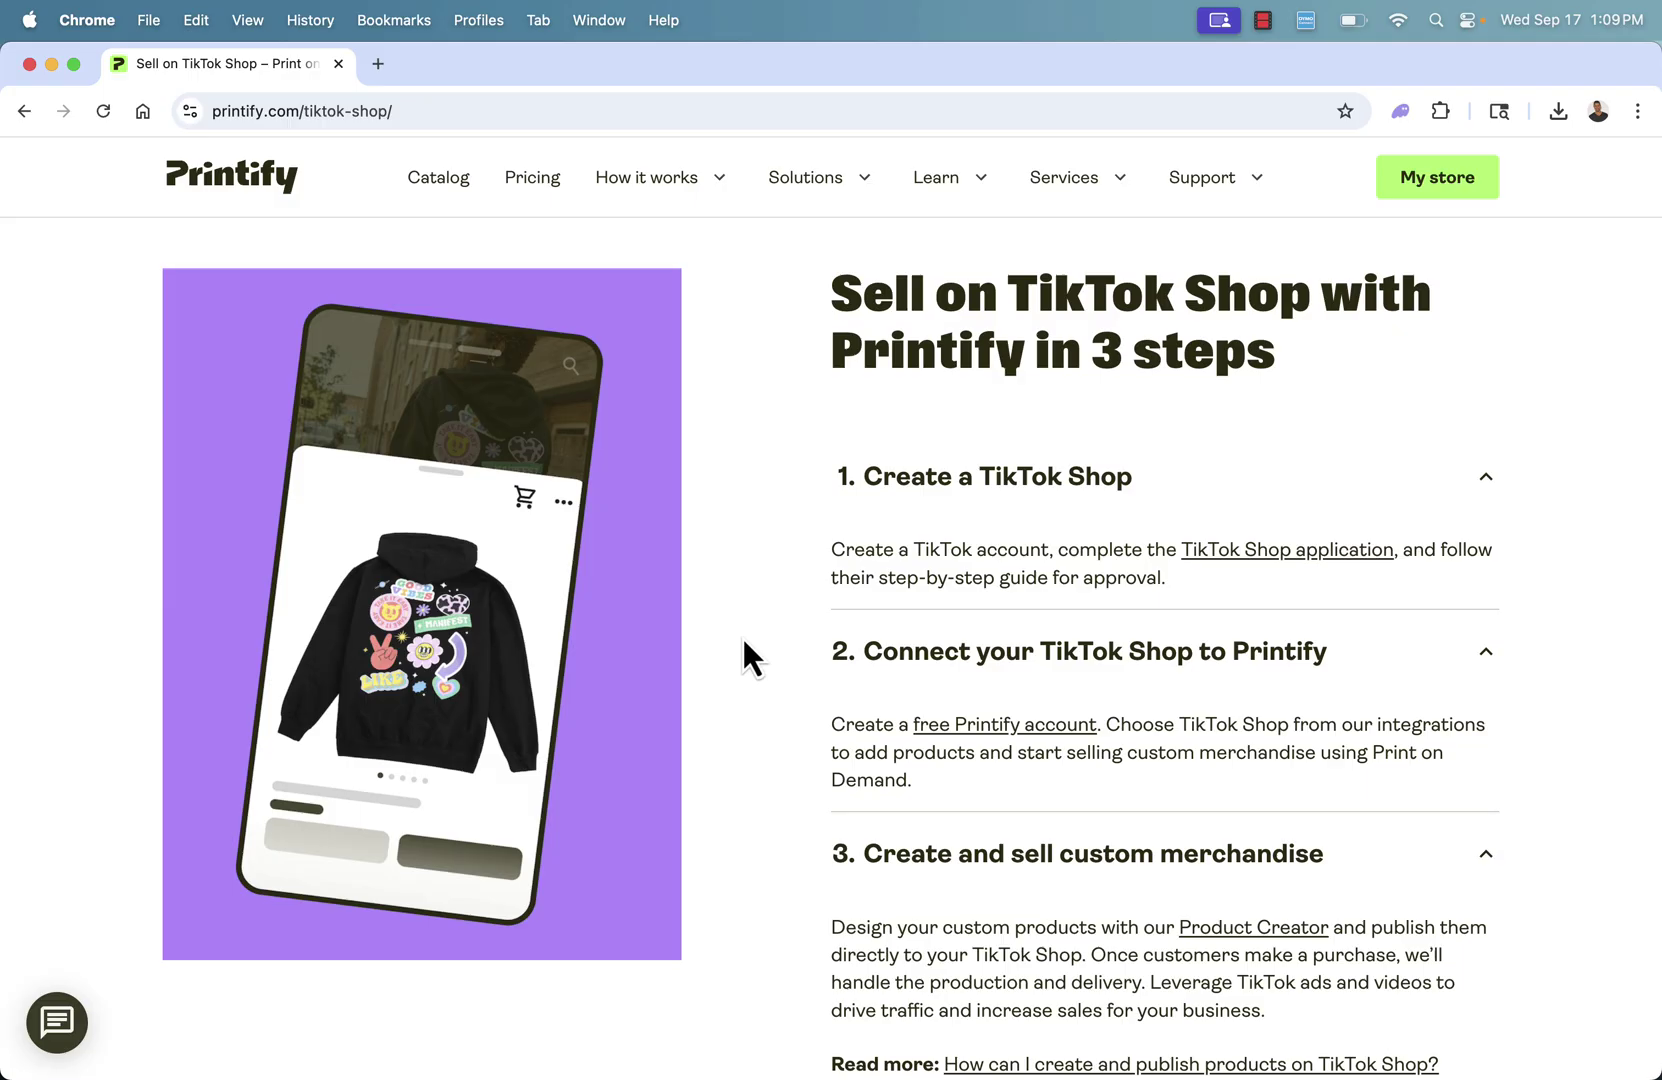
pyautogui.scroll(-1, 744, 641)
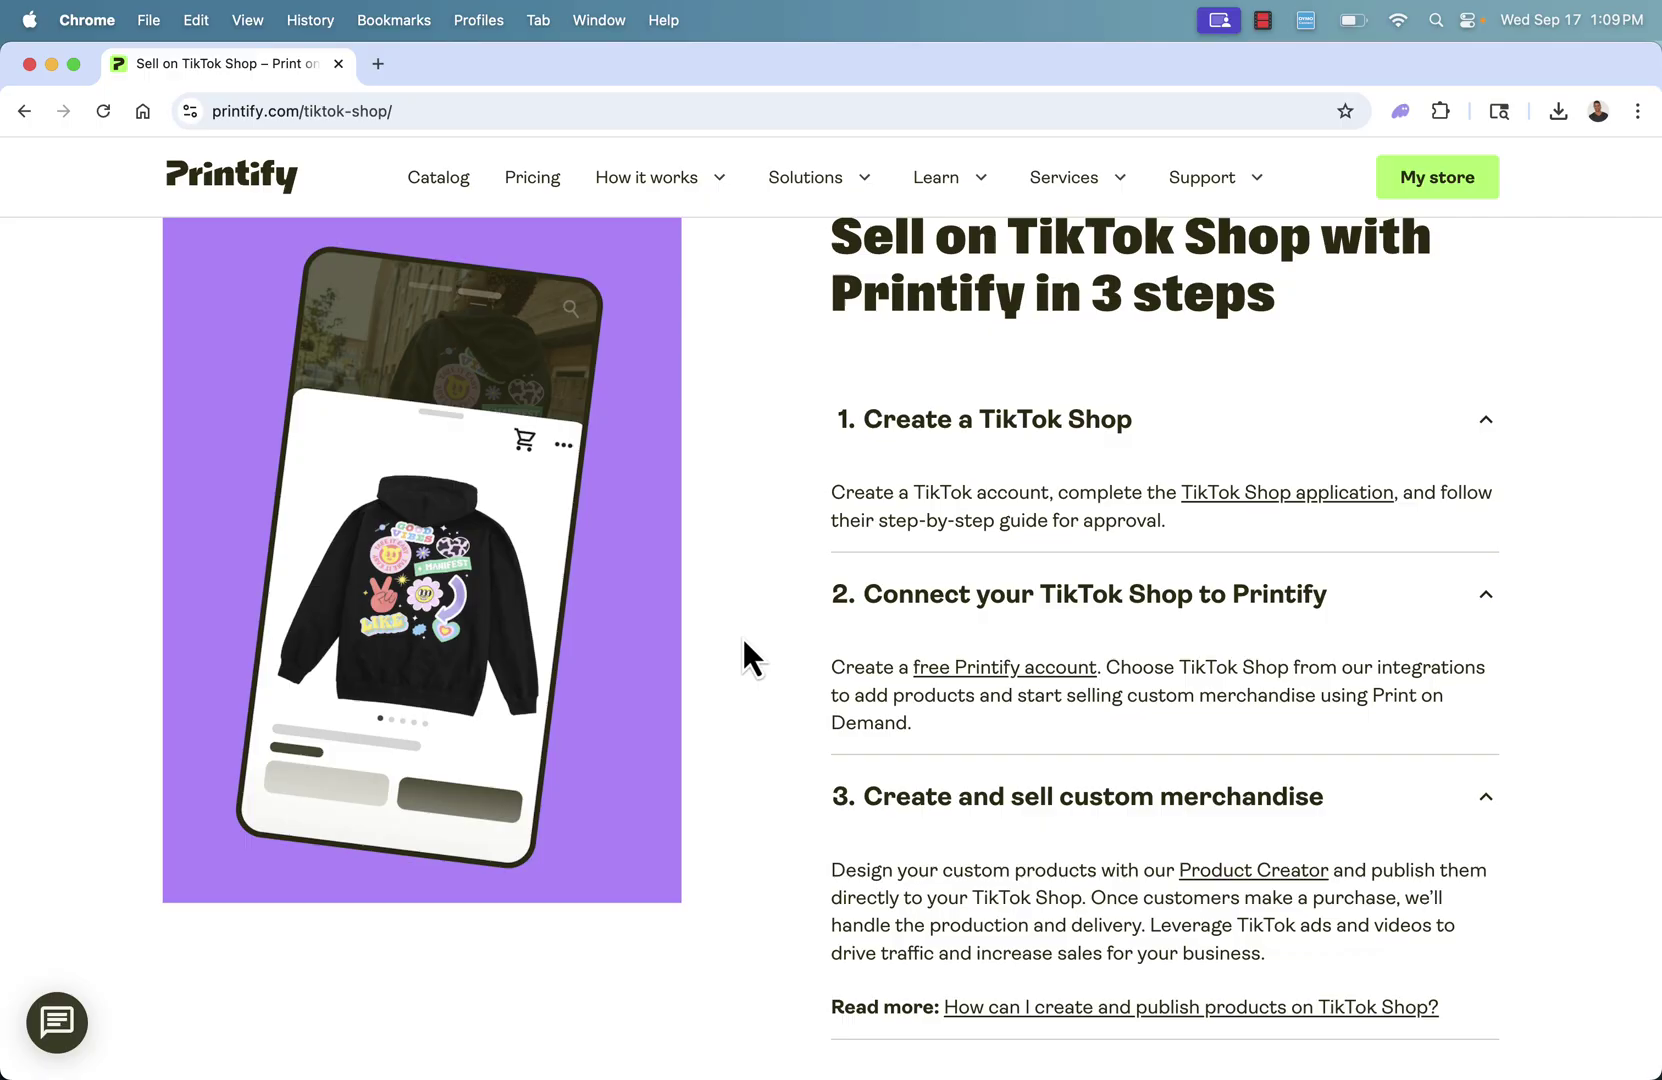
pyautogui.scroll(-1, 744, 642)
pyautogui.scroll(1, 744, 642)
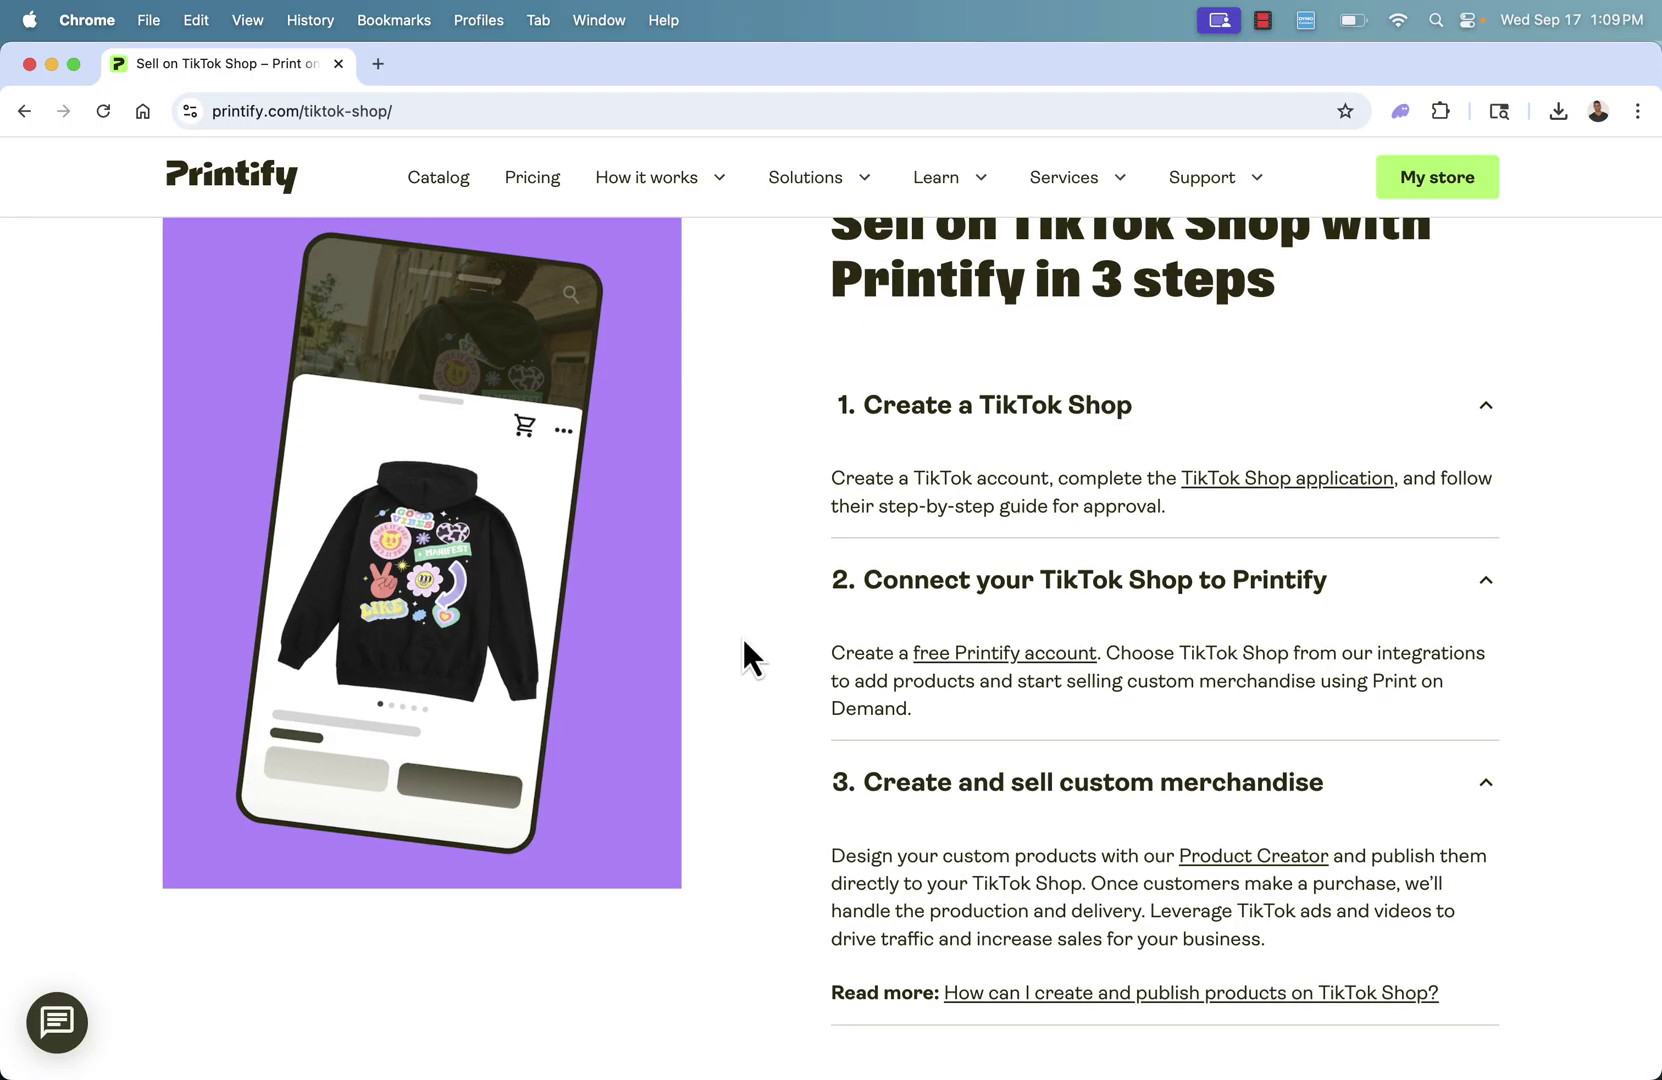
pyautogui.scroll(-4, 744, 642)
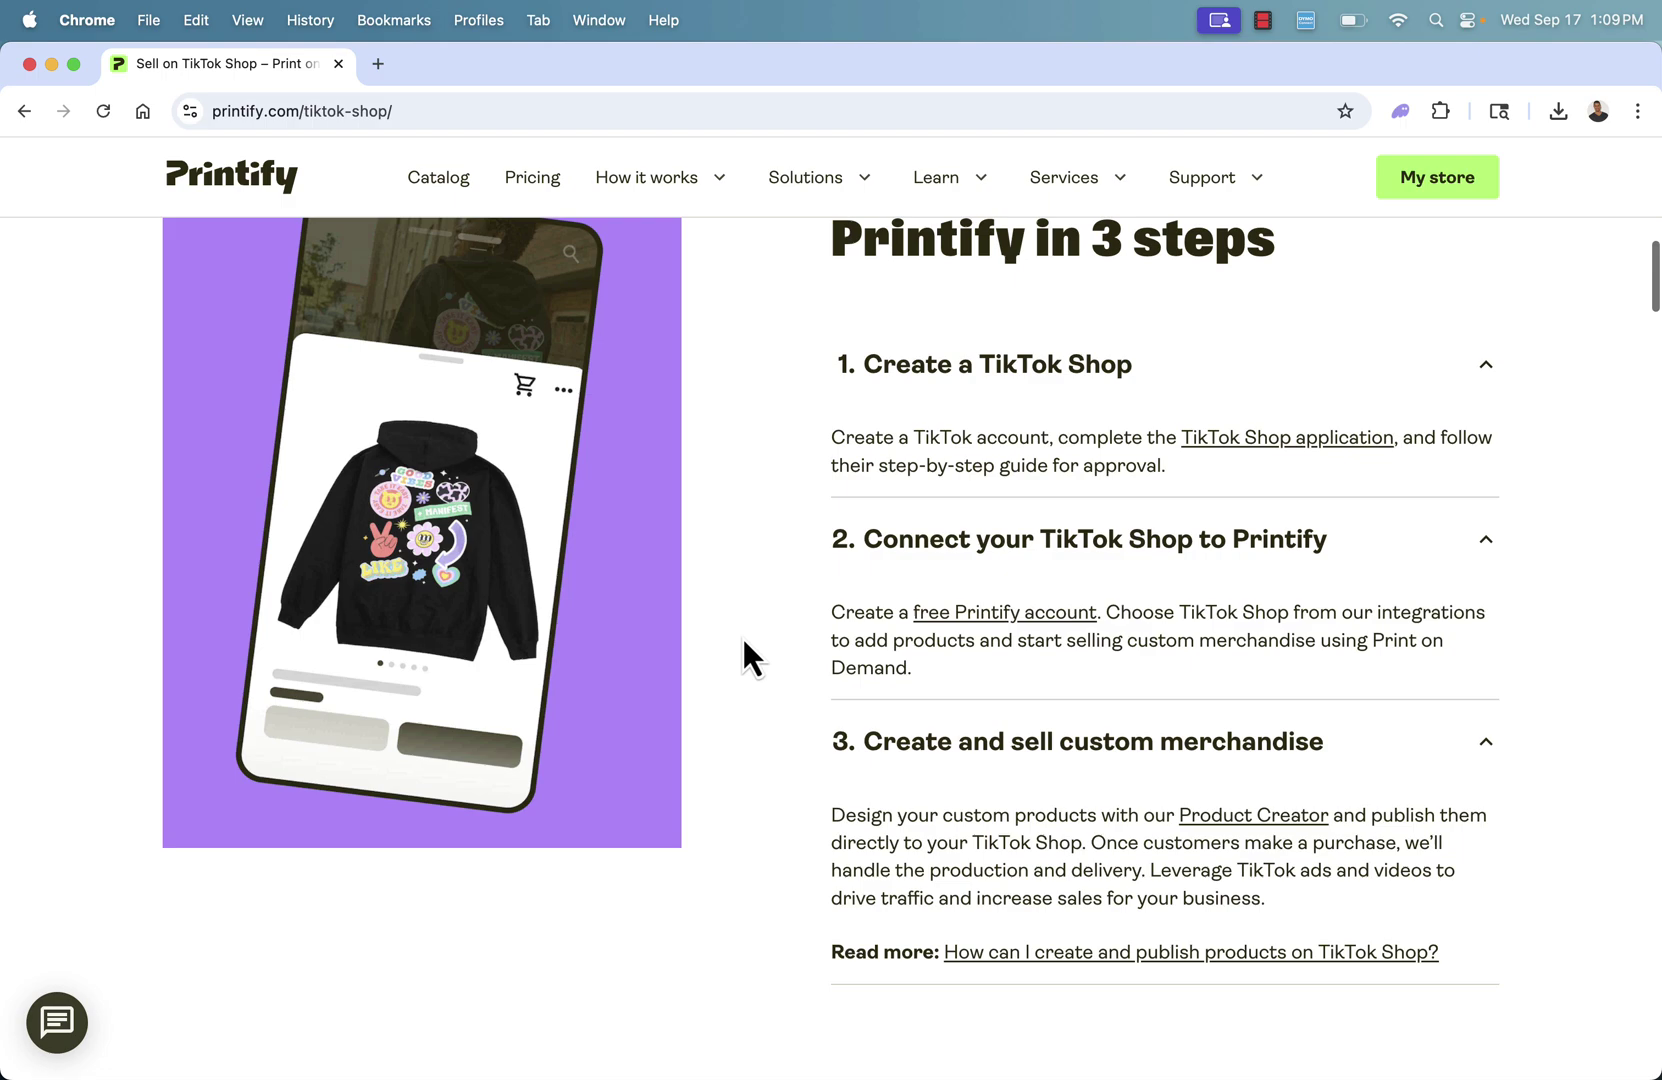
pyautogui.scroll(-10, 743, 658)
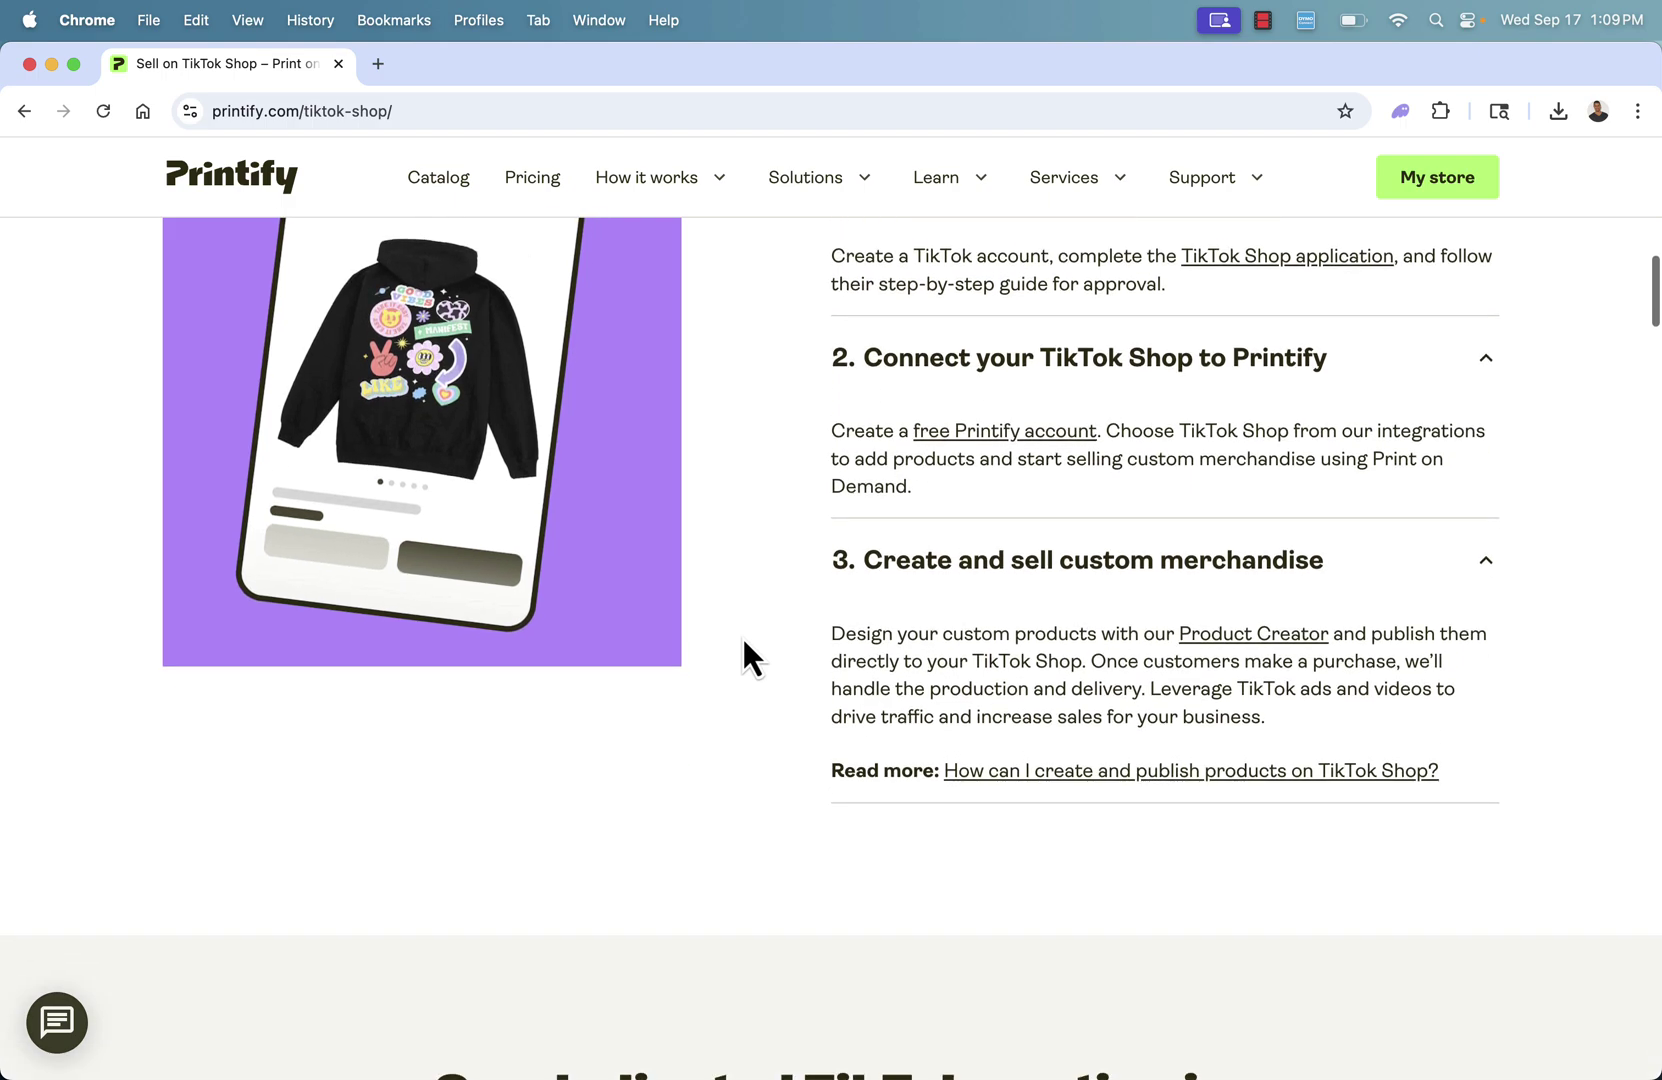
# - Scroll down Printify's TikTok Shop page to the bestseller product cards, then back up
pyautogui.scroll(-9, 743, 645)
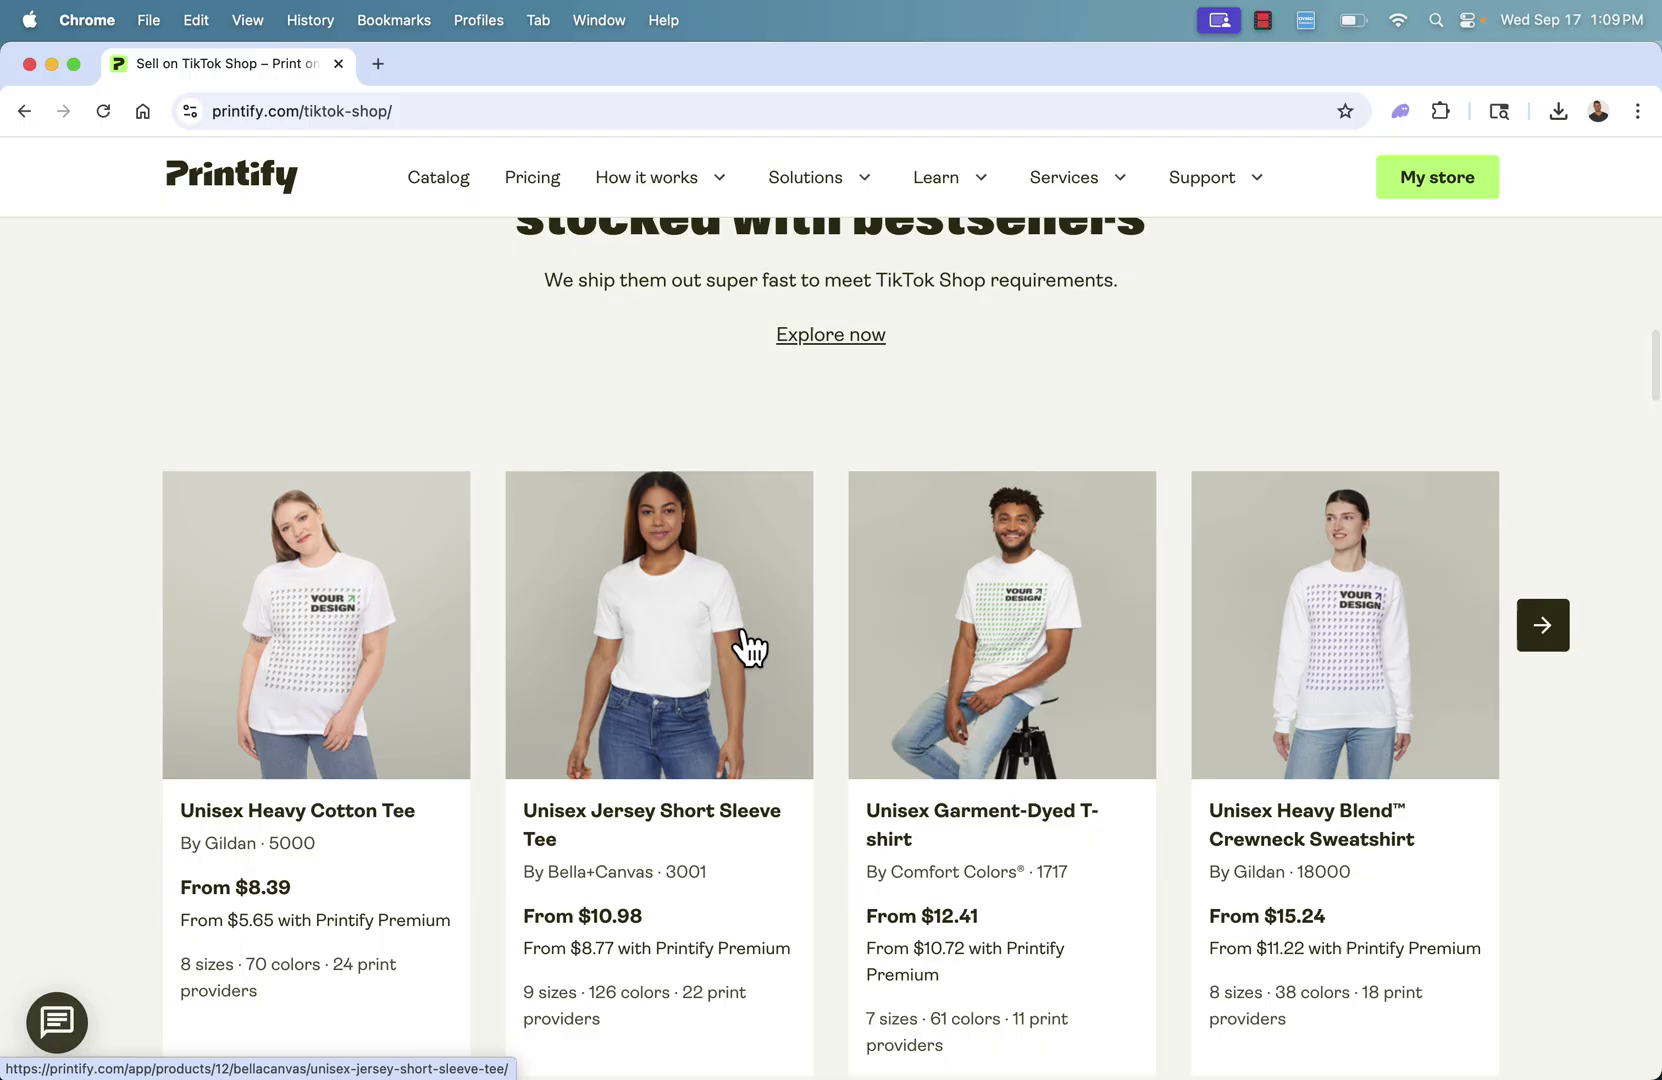
pyautogui.tripleClick(677, 282)
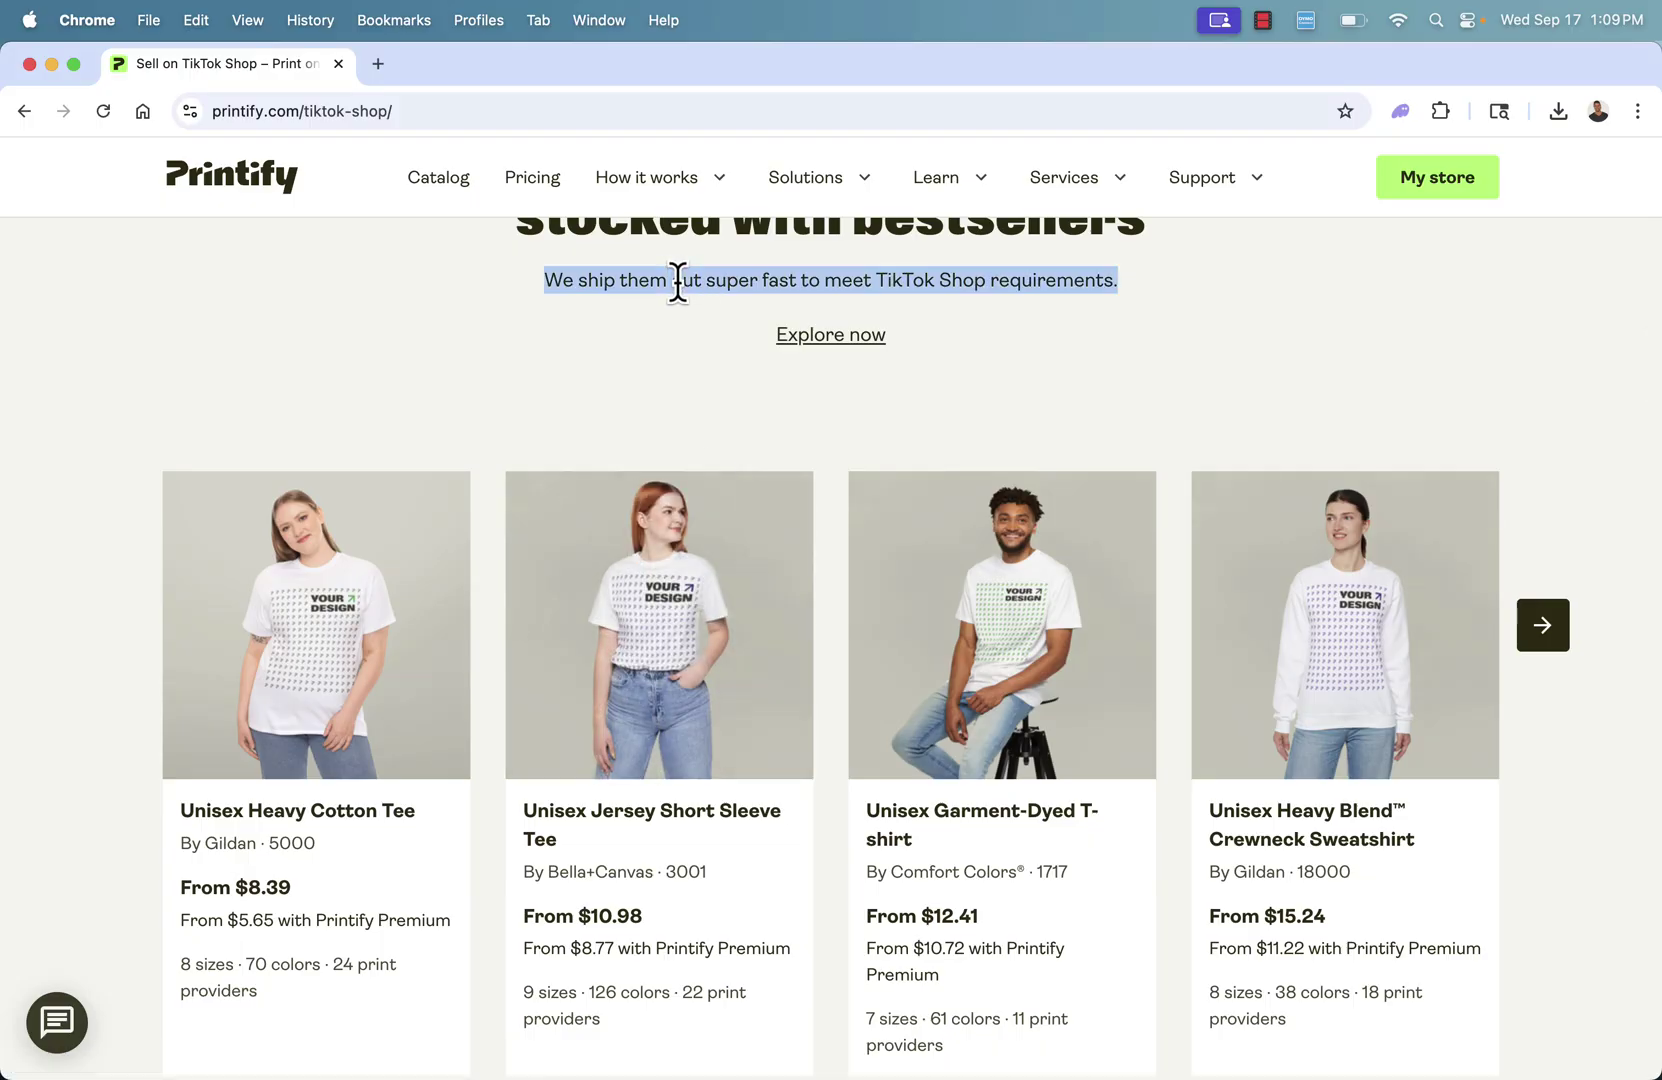
pyautogui.scroll(5, 678, 285)
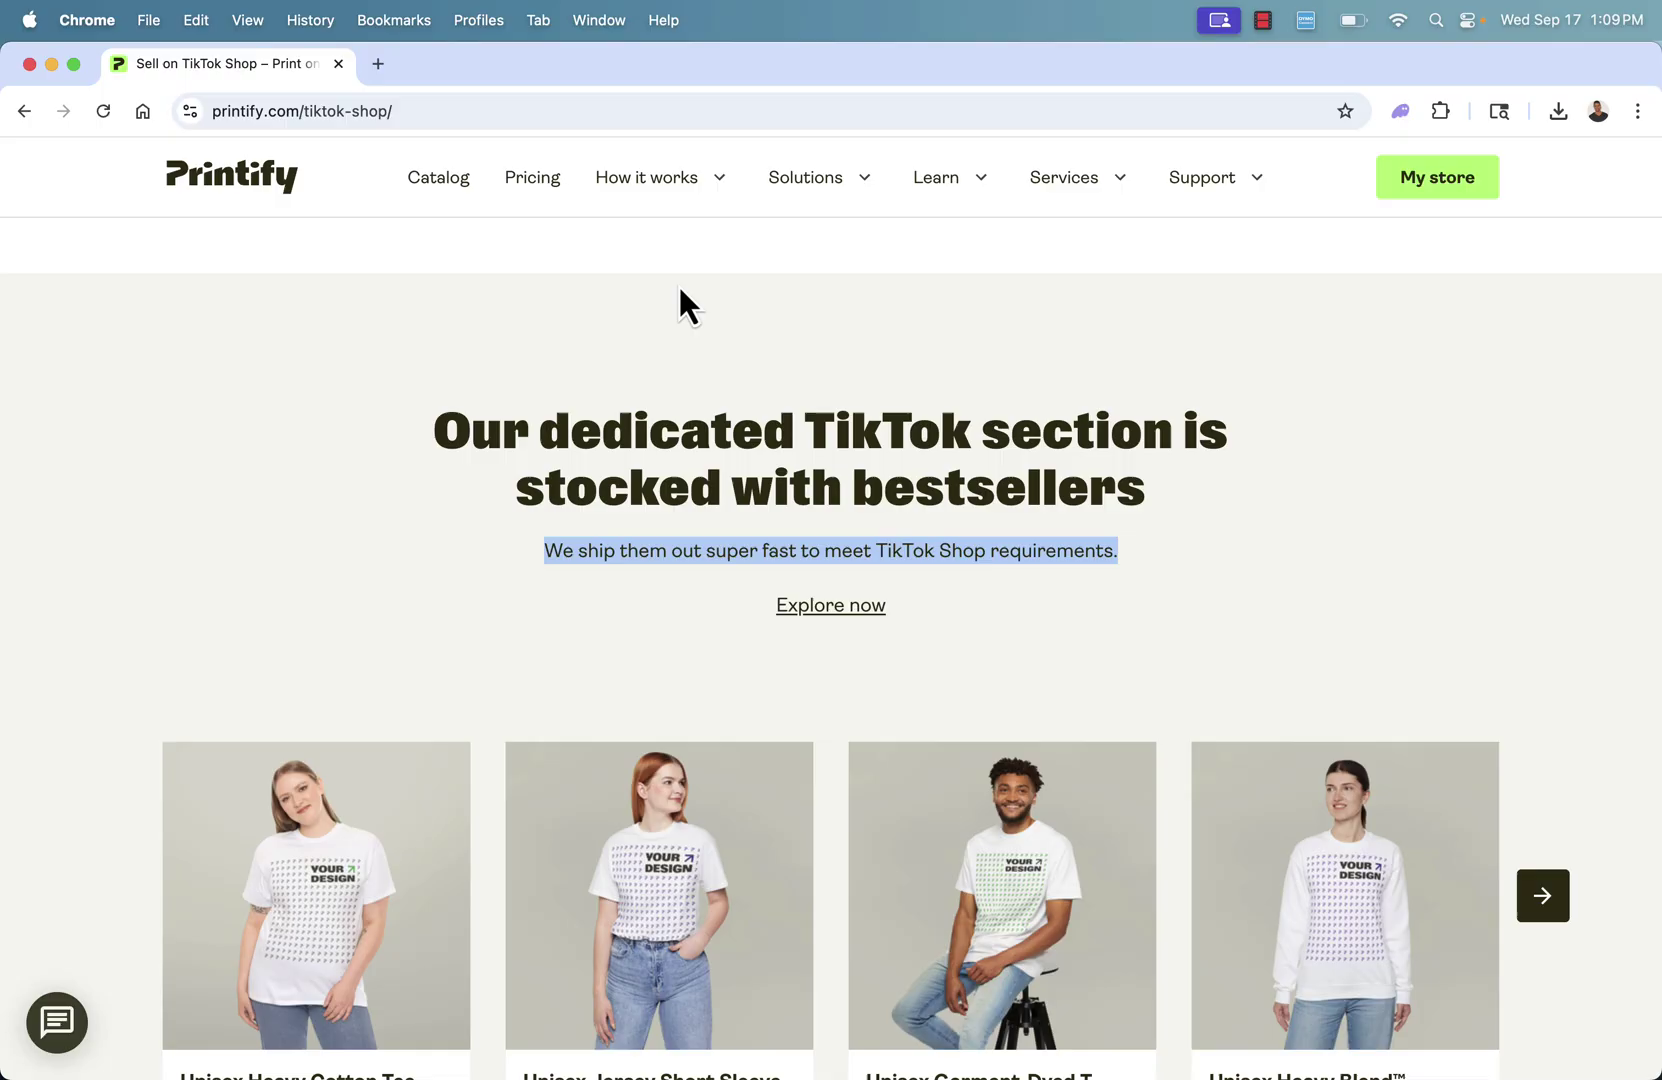
pyautogui.doubleClick(662, 400)
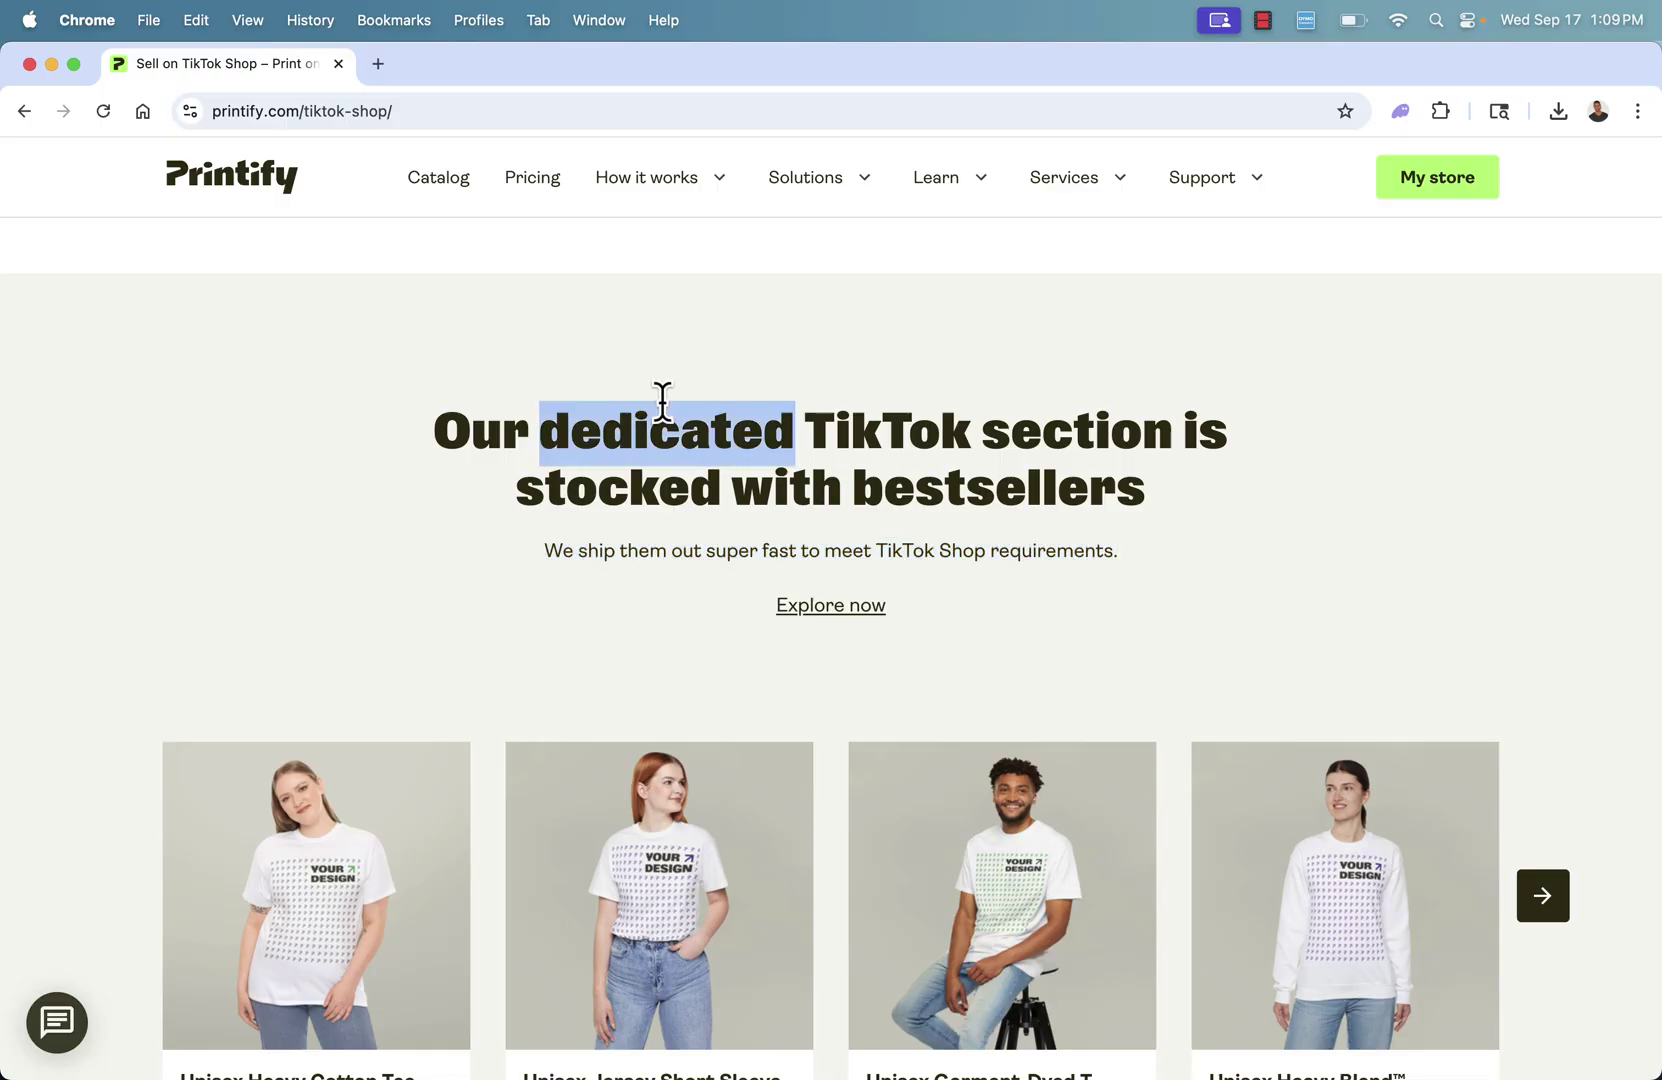
pyautogui.click(664, 397)
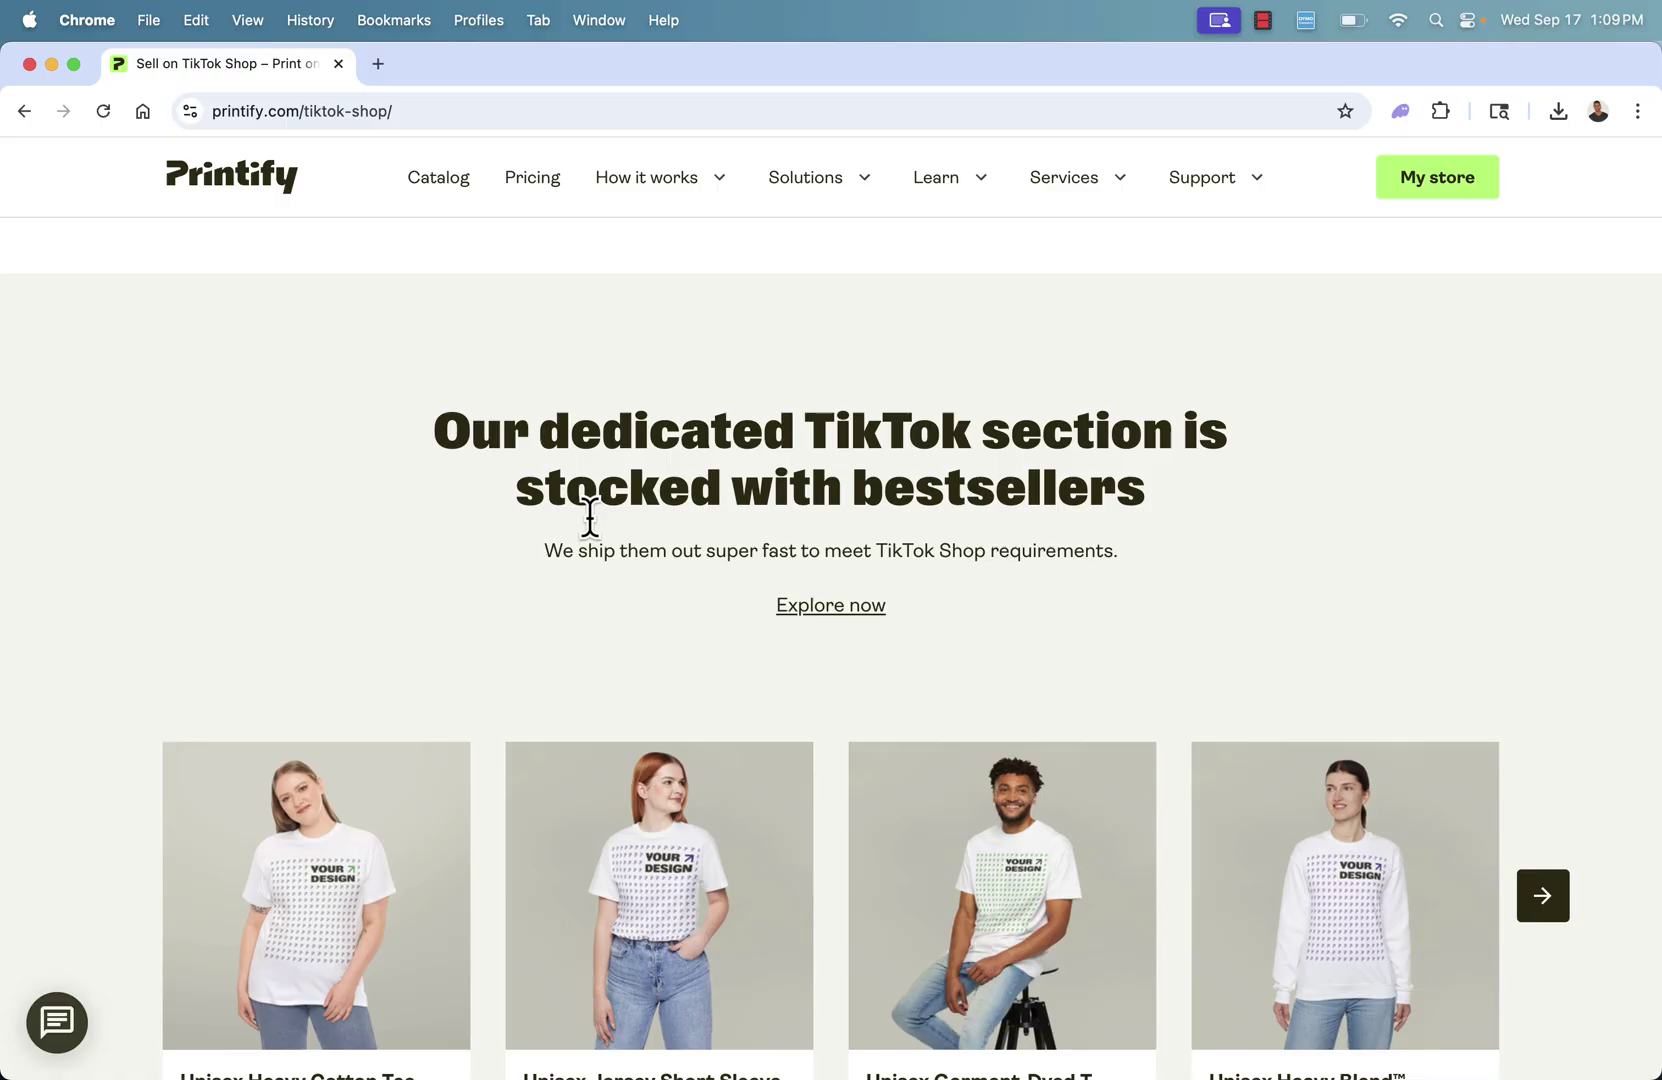
pyautogui.scroll(-5, 590, 517)
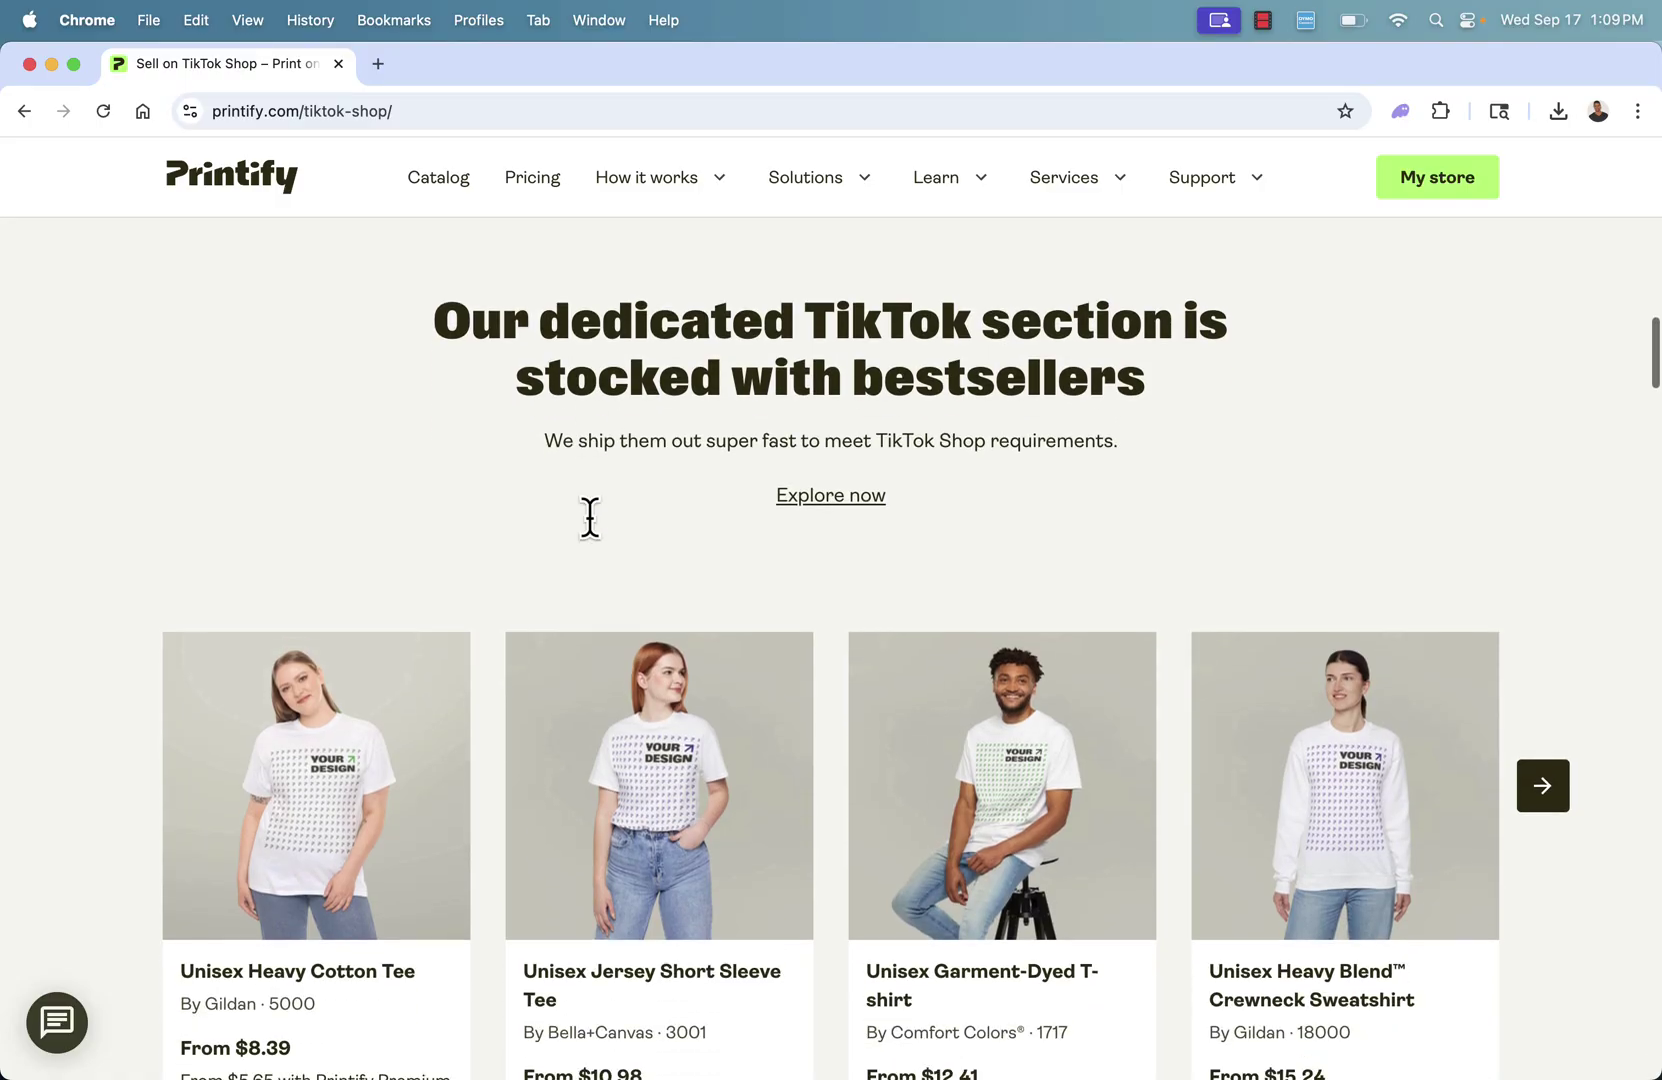
pyautogui.scroll(-1, 591, 522)
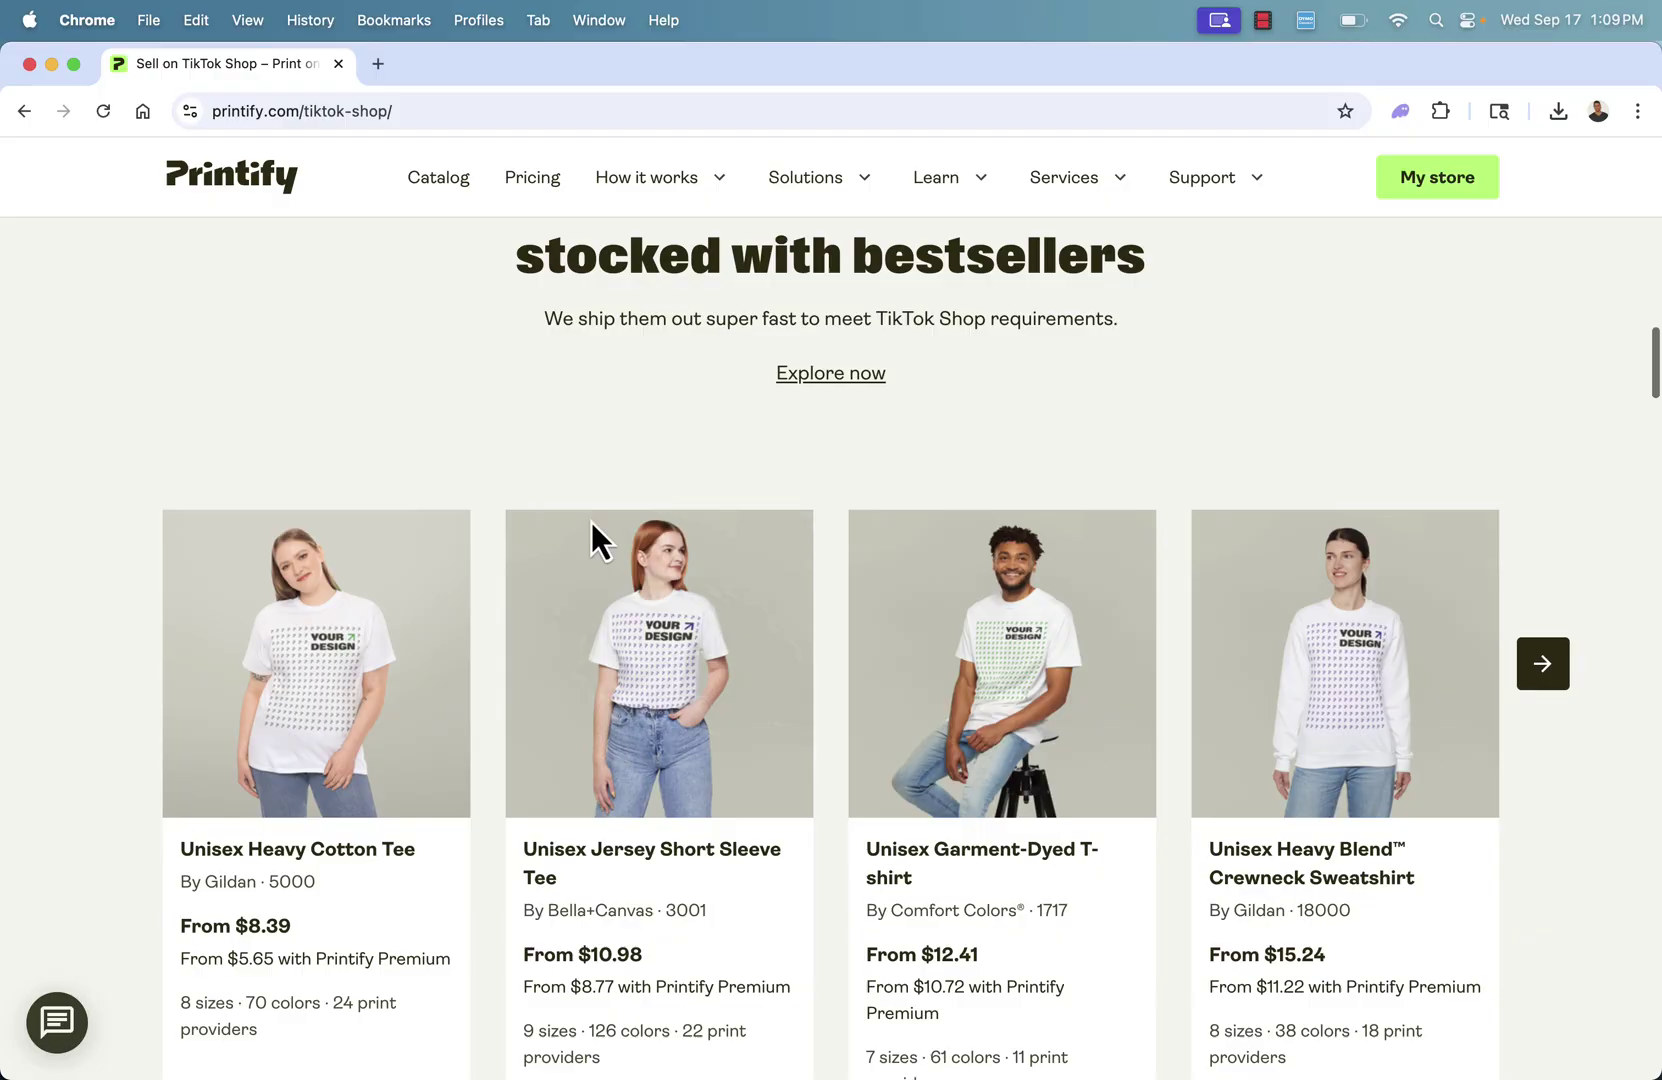
pyautogui.scroll(-1, 600, 537)
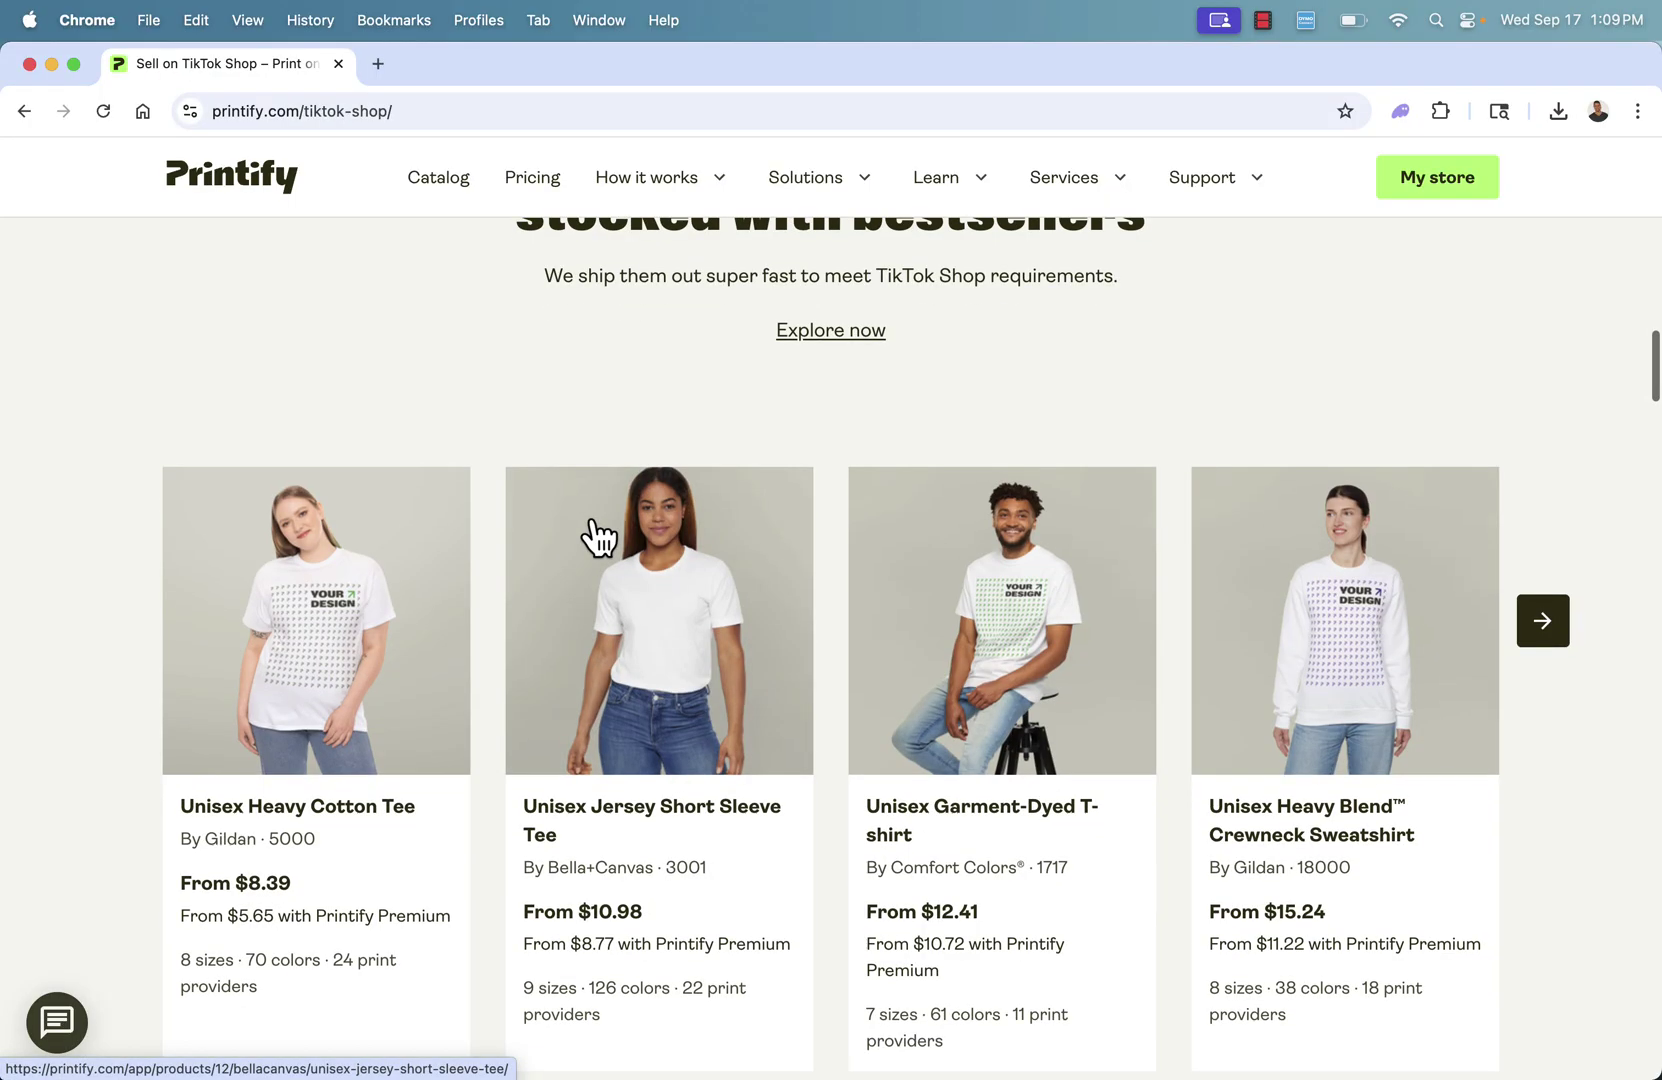
pyautogui.scroll(-3, 600, 537)
pyautogui.scroll(-2, 598, 537)
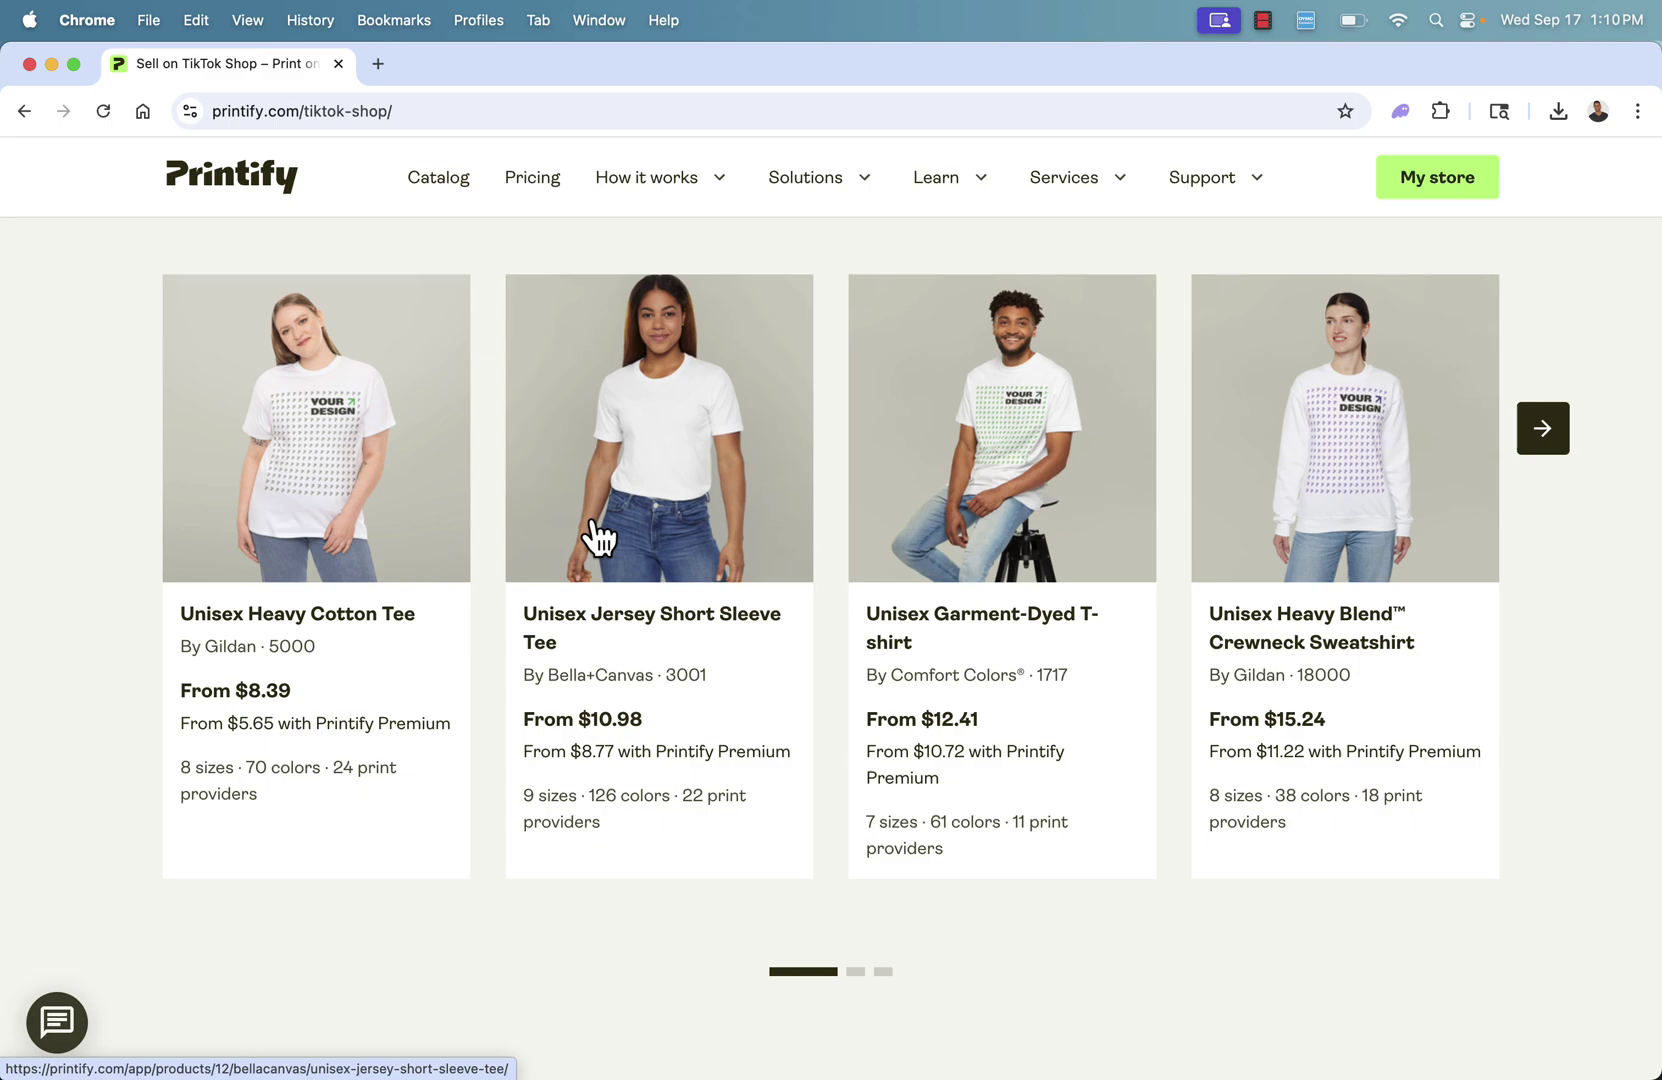
pyautogui.scroll(10, 600, 537)
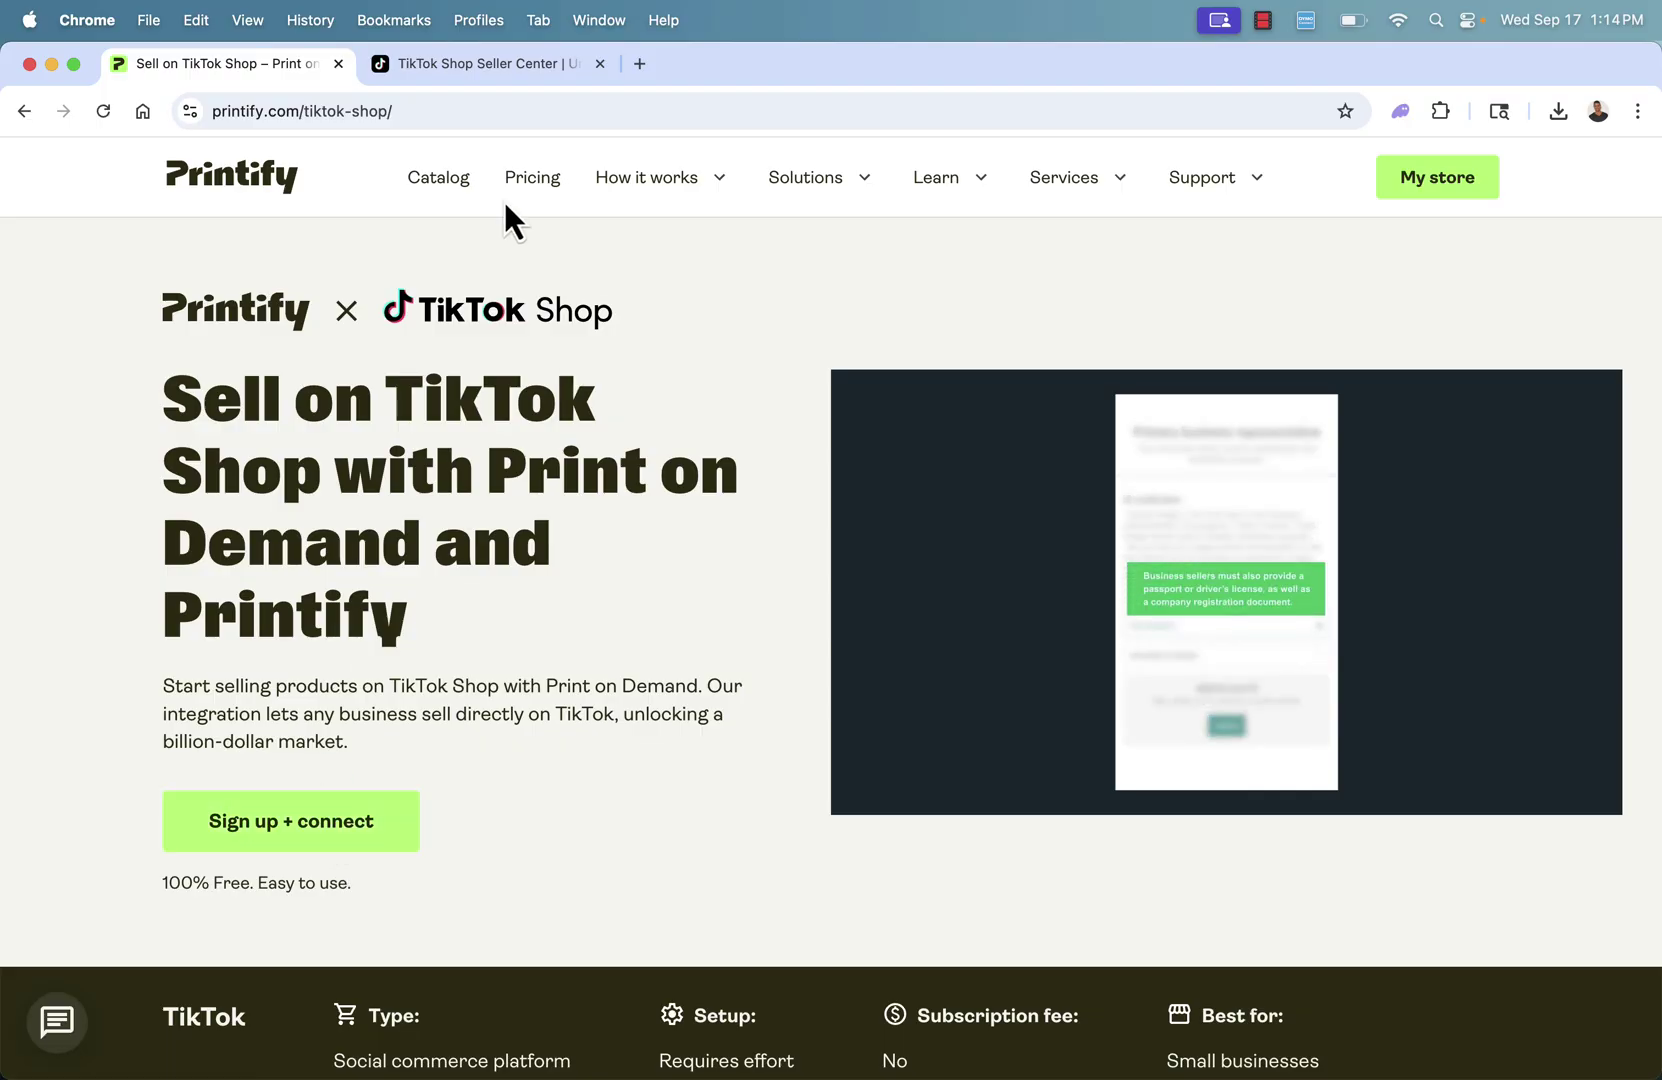
# - In Seller Center's App store, search 'print' and open the Printify app's details page
pyautogui.click(467, 69)
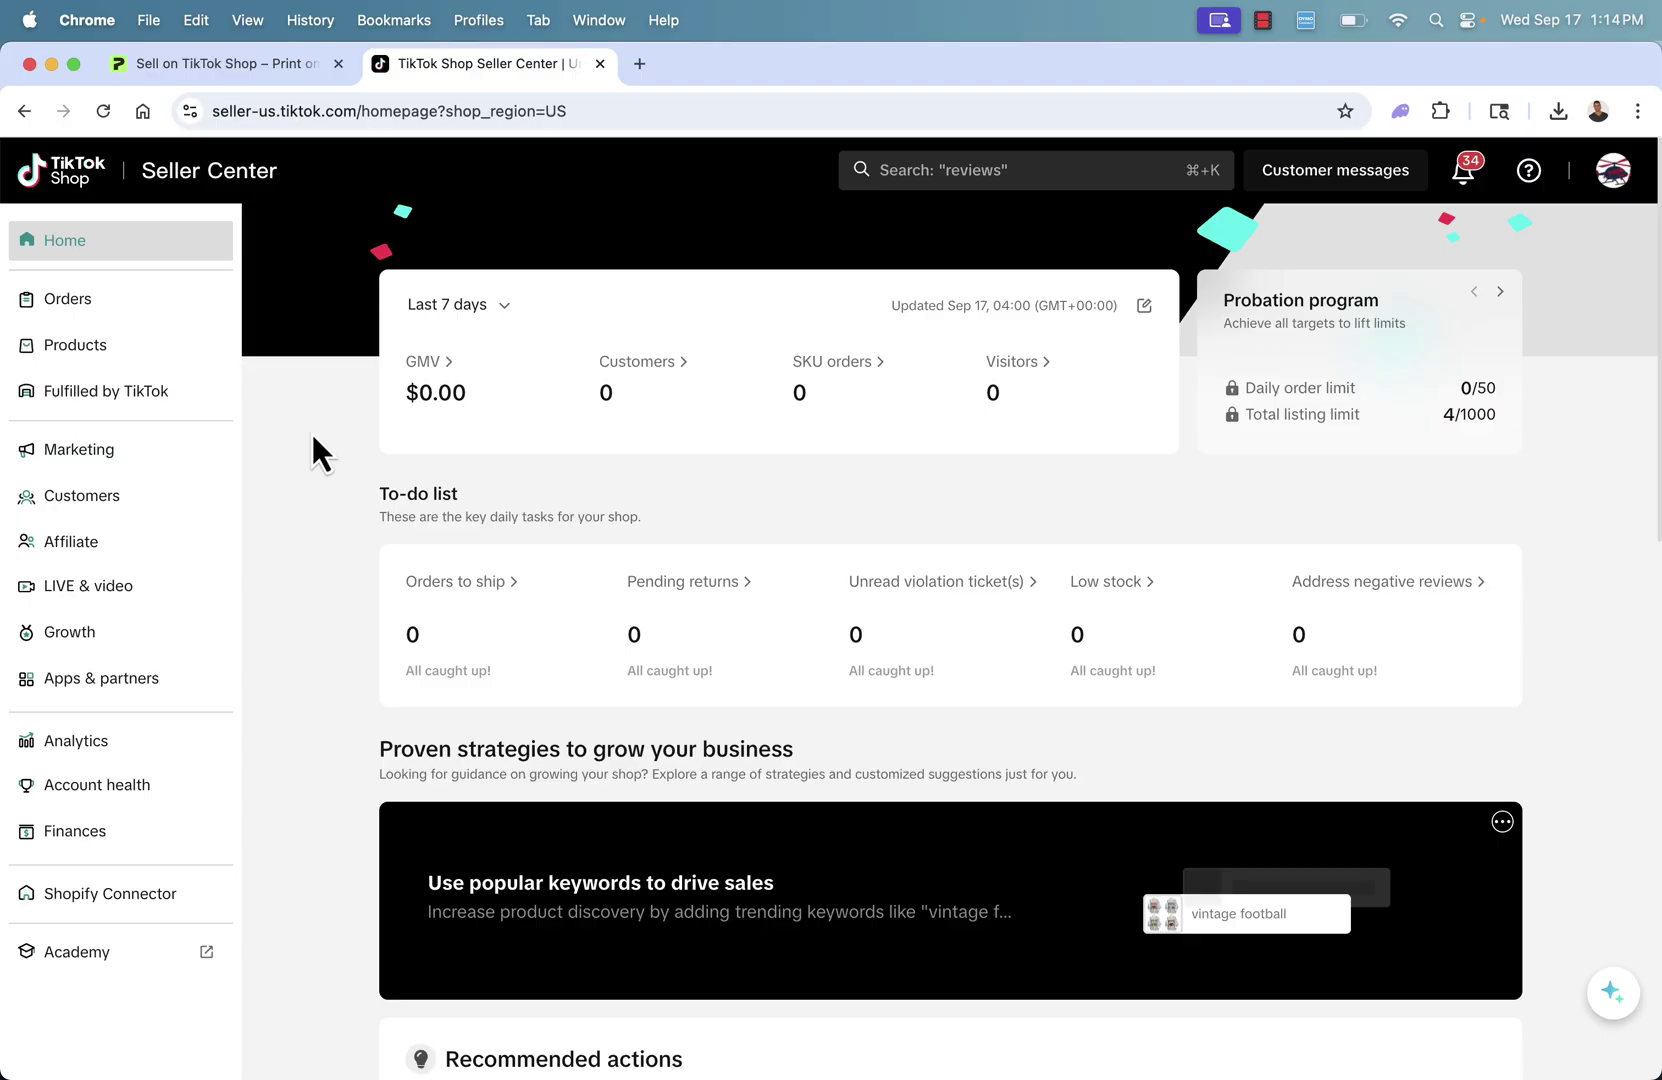
pyautogui.click(68, 684)
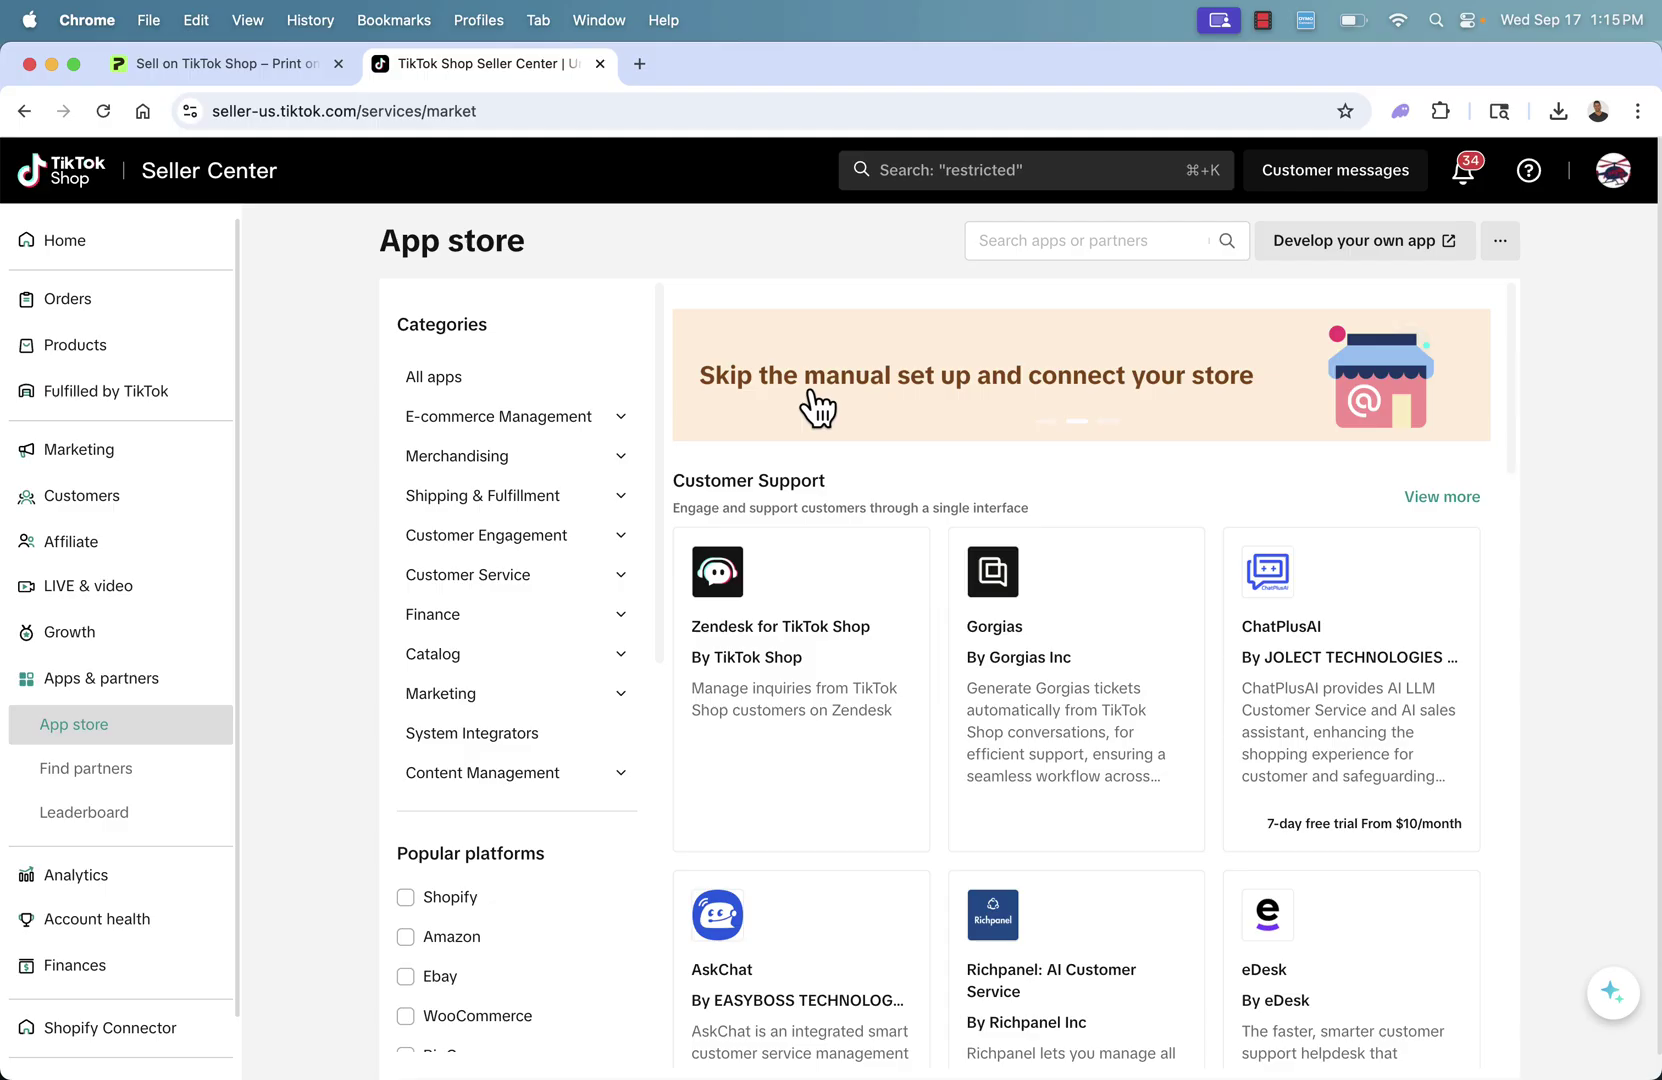
pyautogui.click(1051, 241)
pyautogui.write('p')
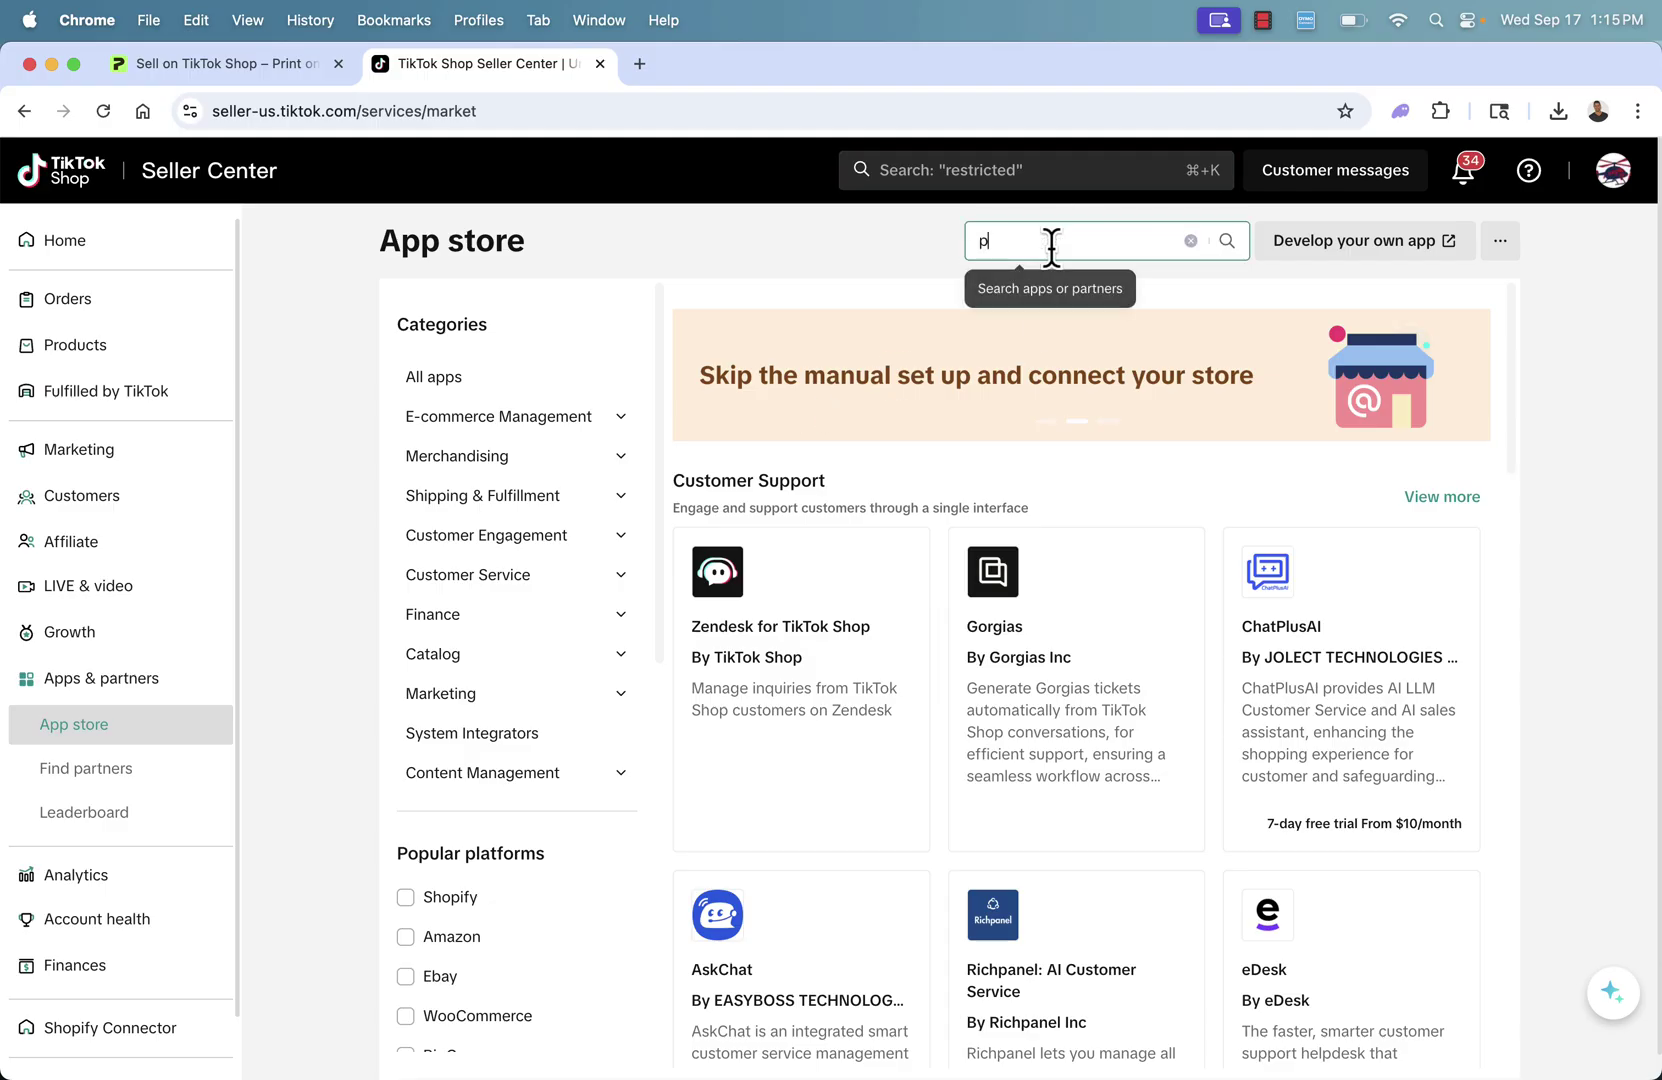
pyautogui.write('rint')
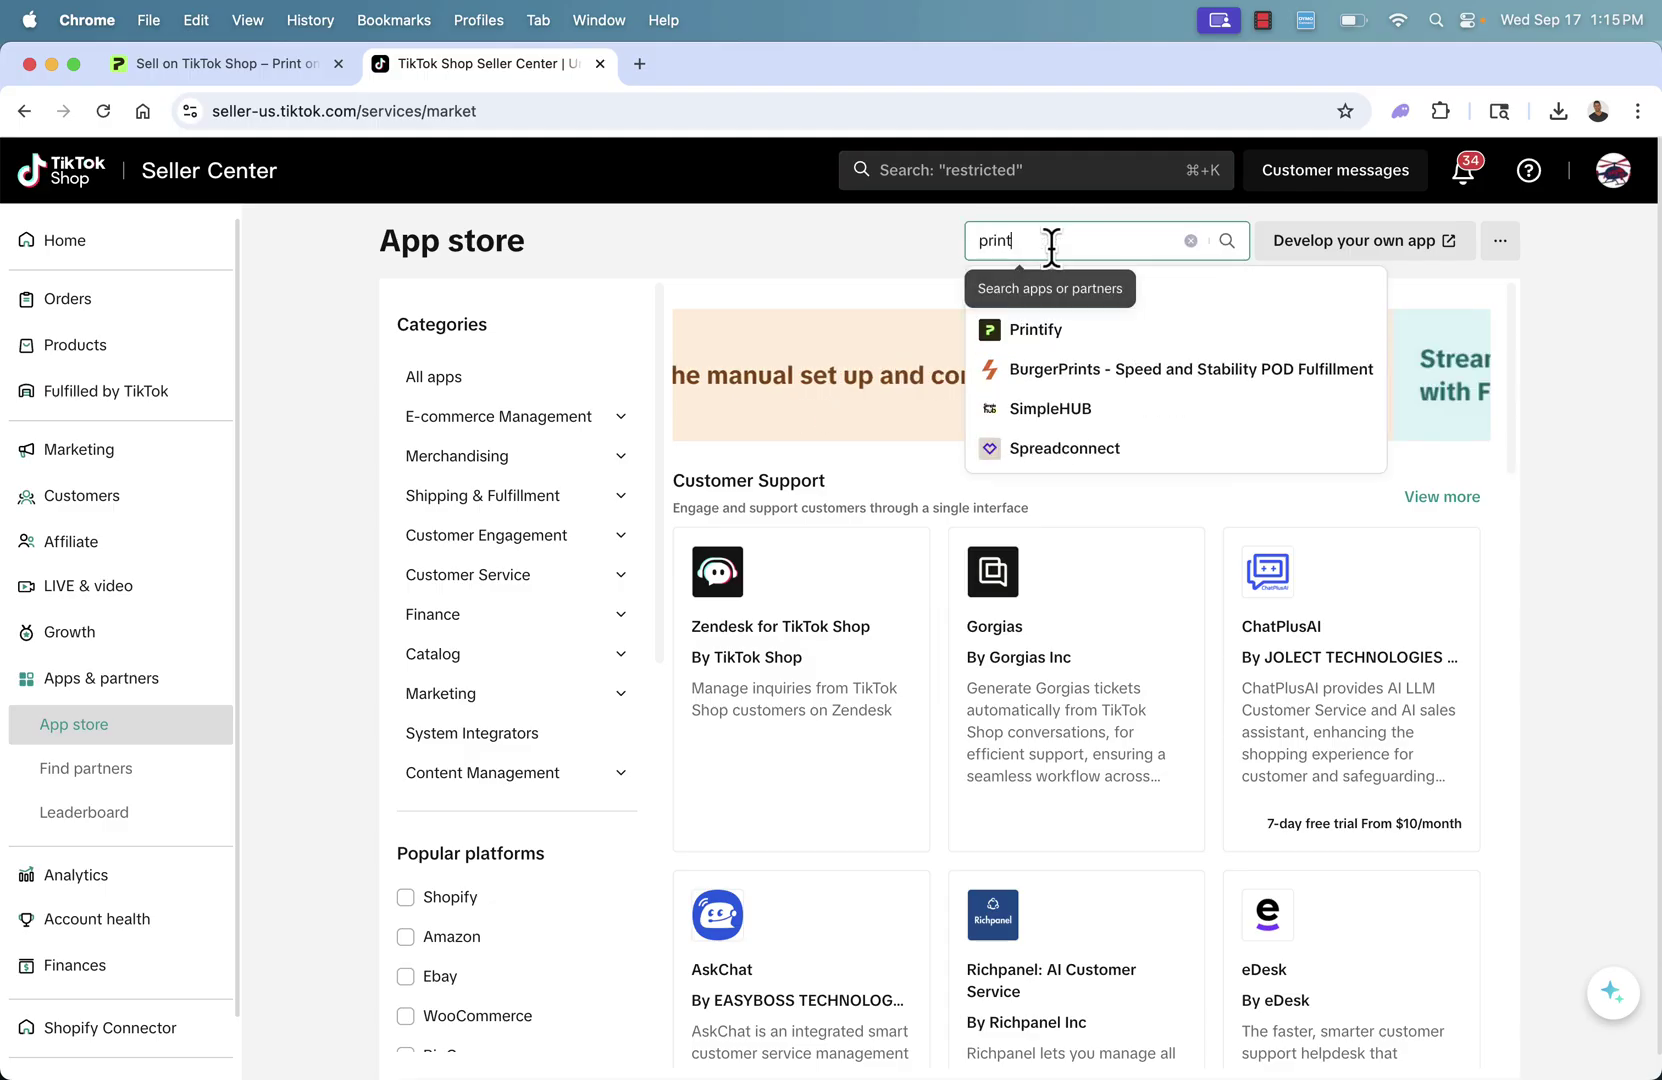
pyautogui.click(1062, 340)
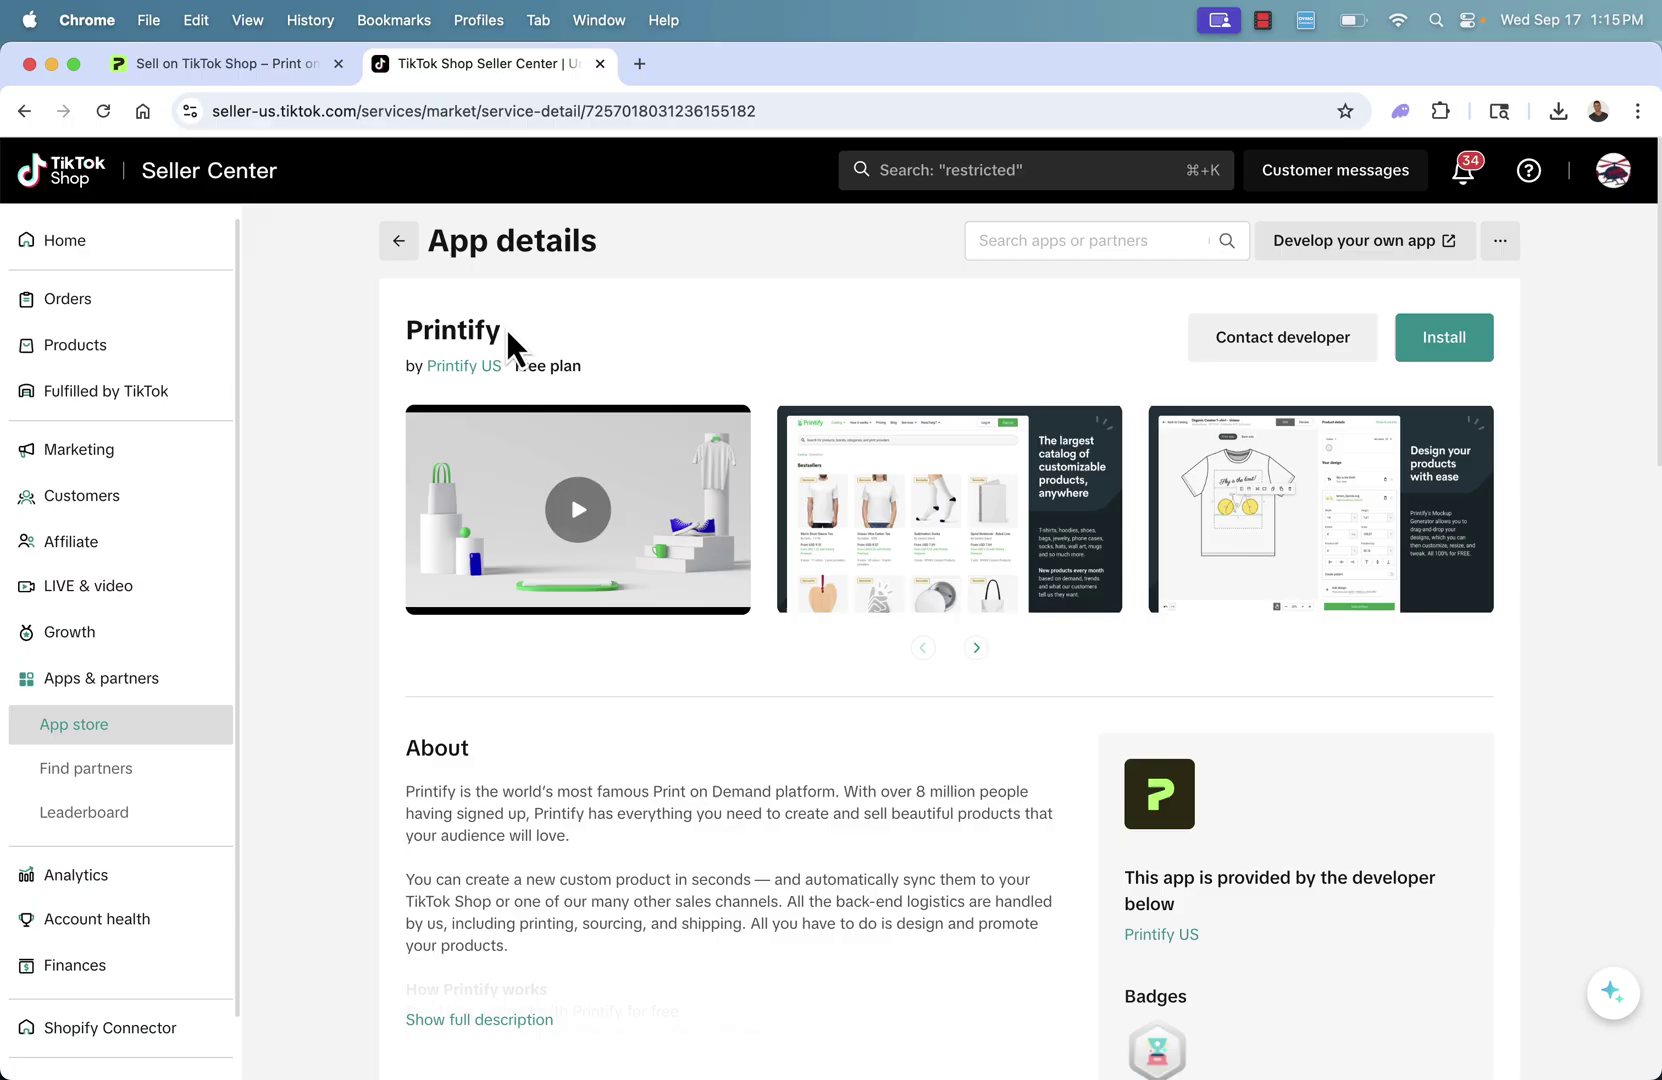
# - Install Printify on the shop, pasting the contact email and confirming the installation
pyautogui.click(1450, 340)
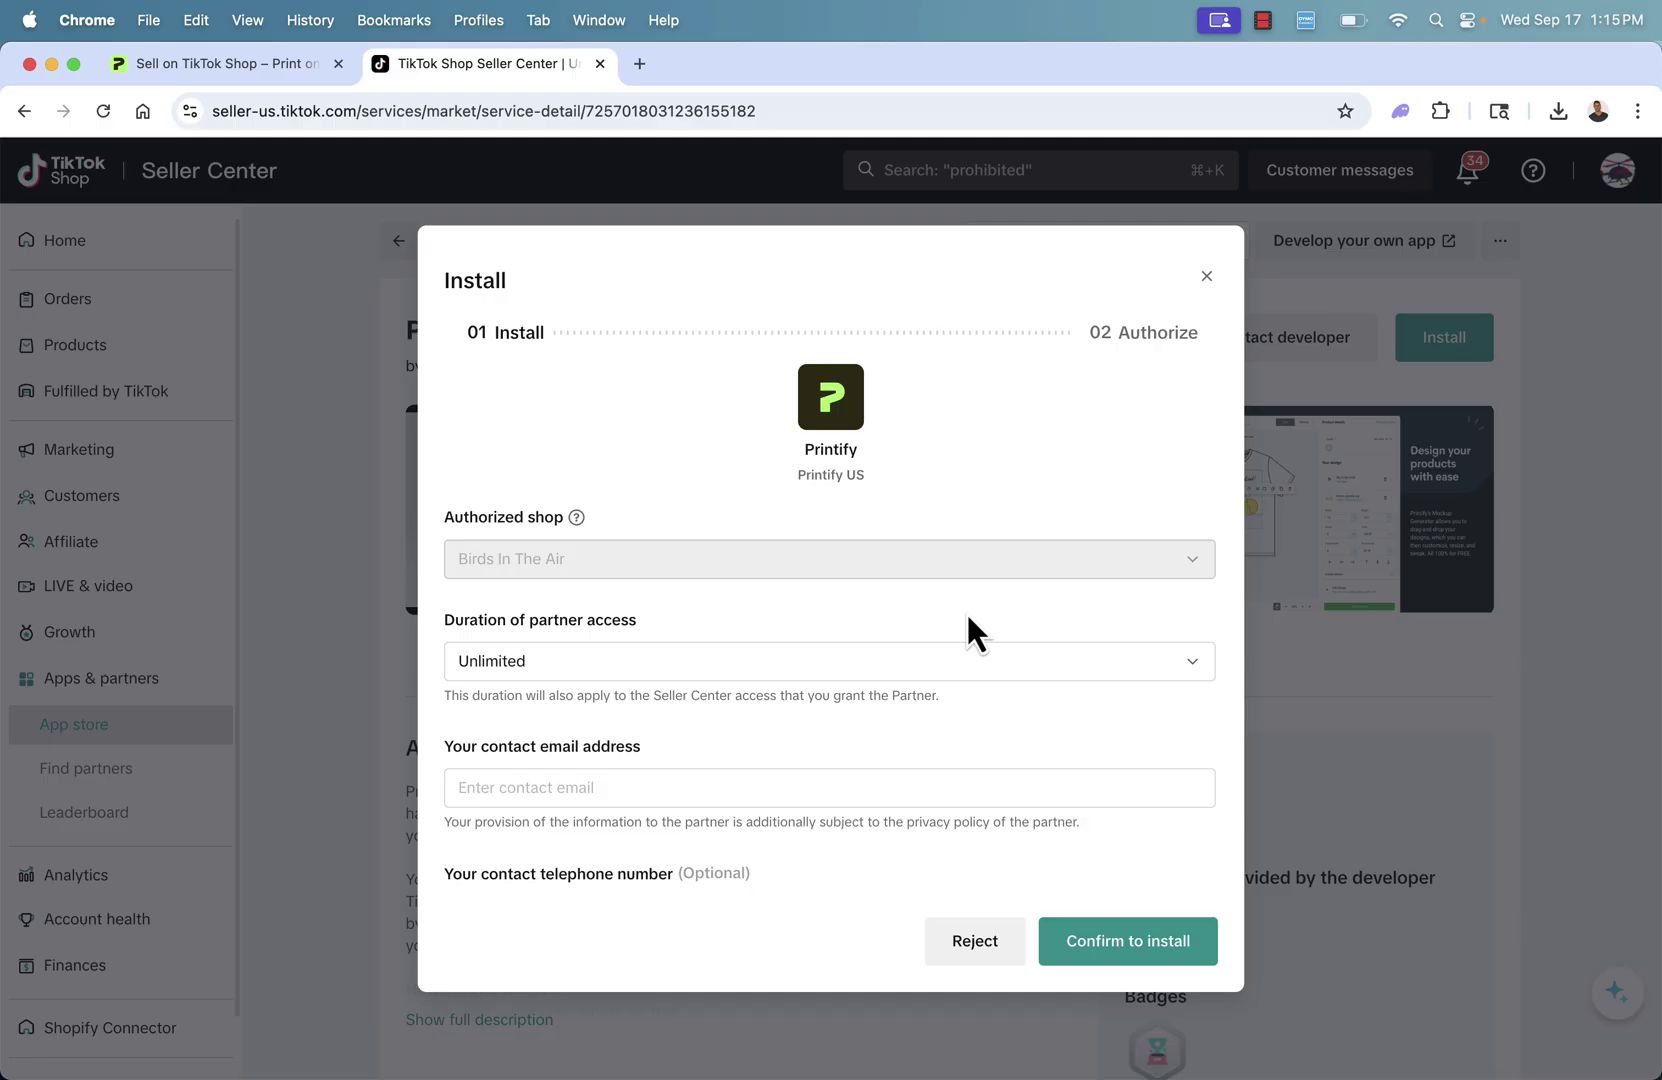
pyautogui.scroll(-2, 968, 617)
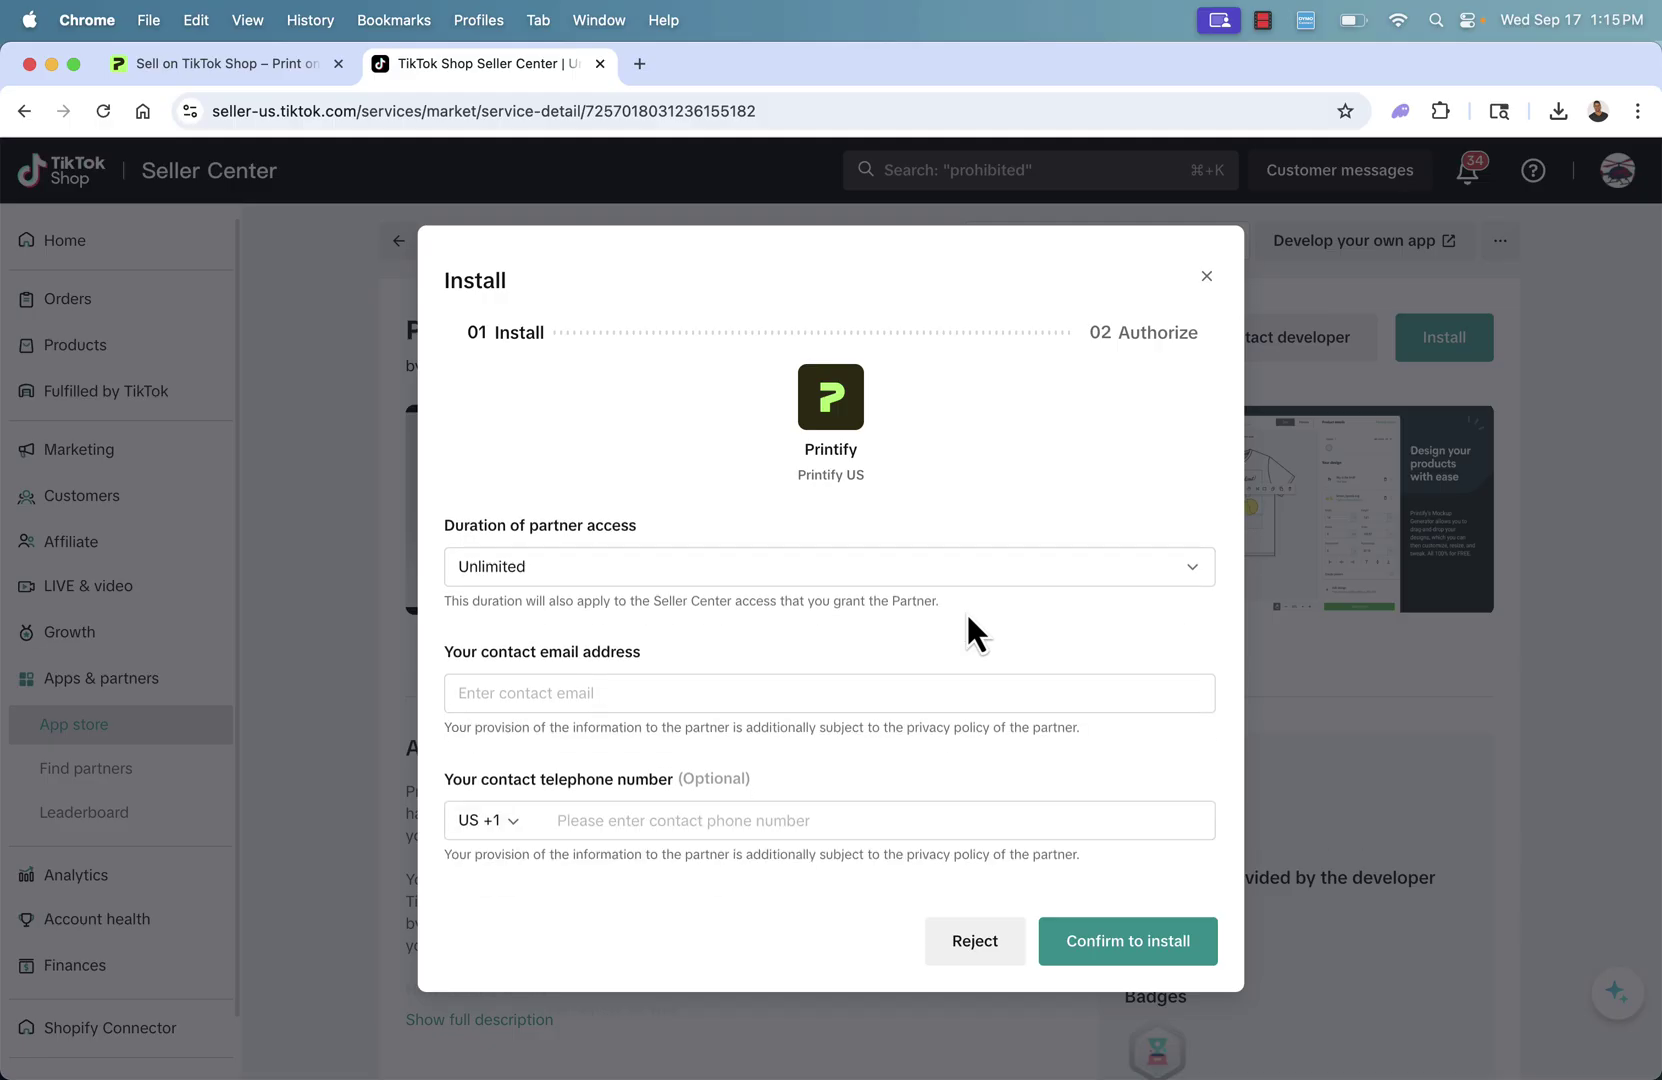
pyautogui.click(749, 693)
pyautogui.press('super+v')
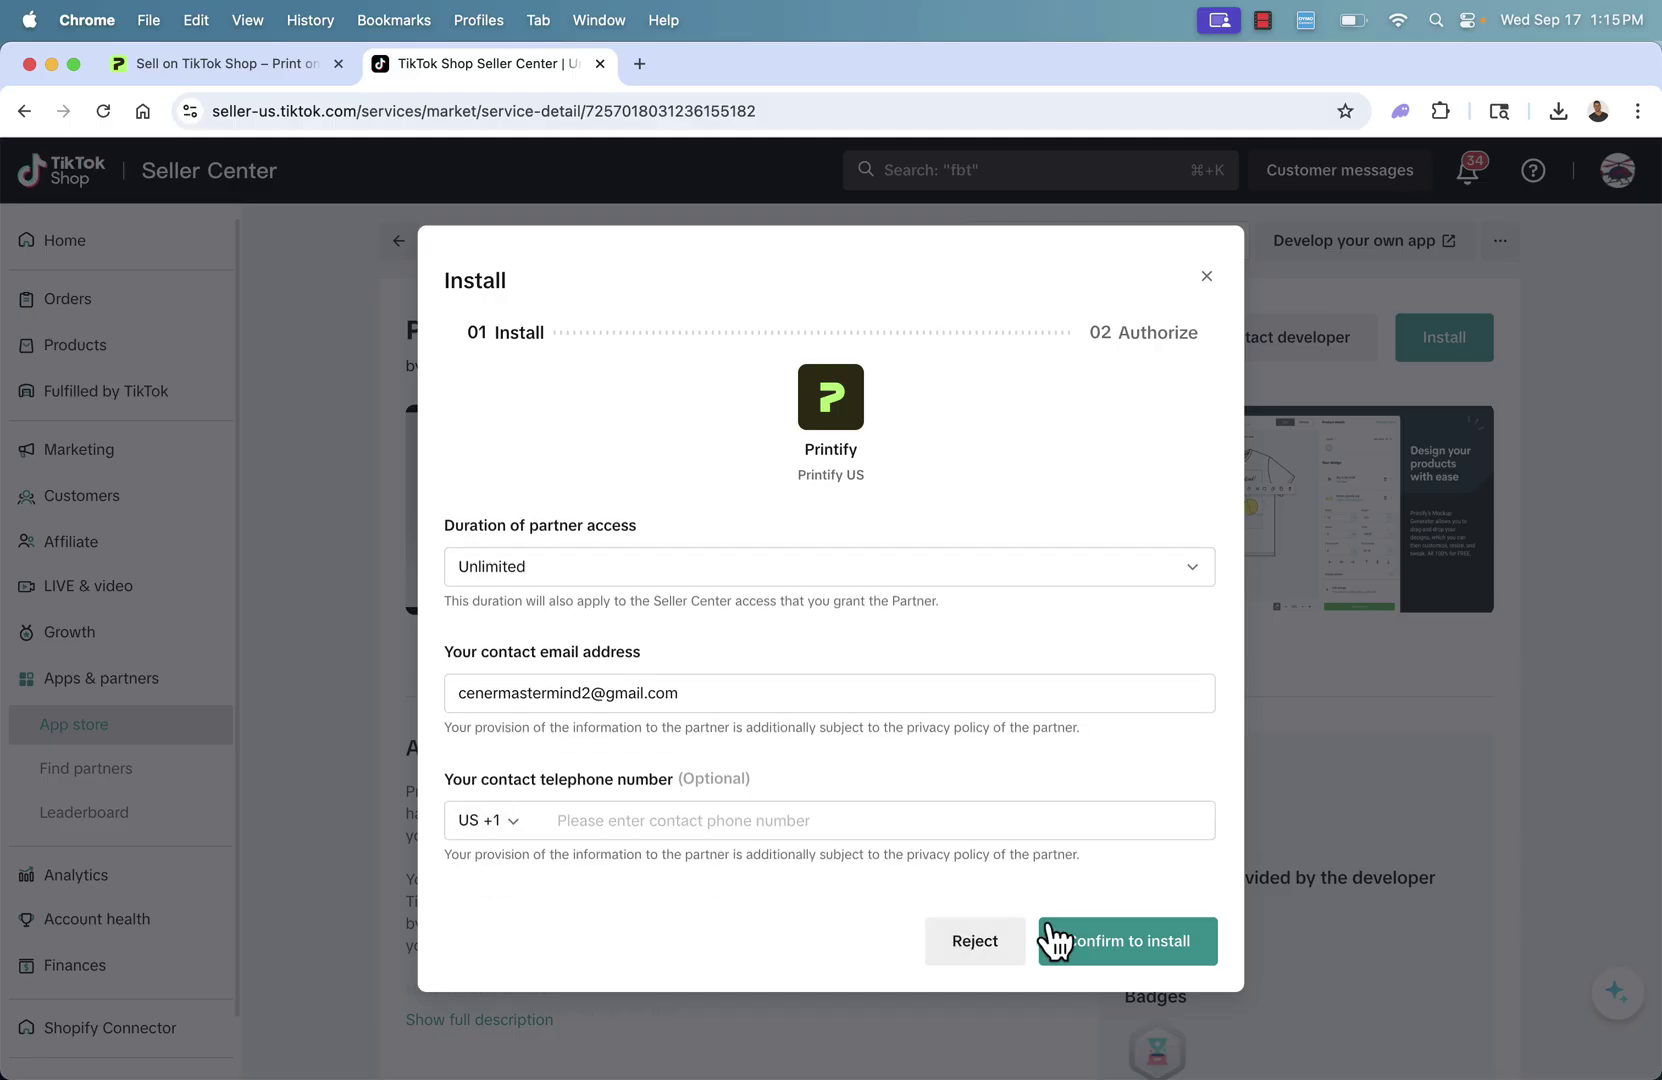
pyautogui.click(1073, 940)
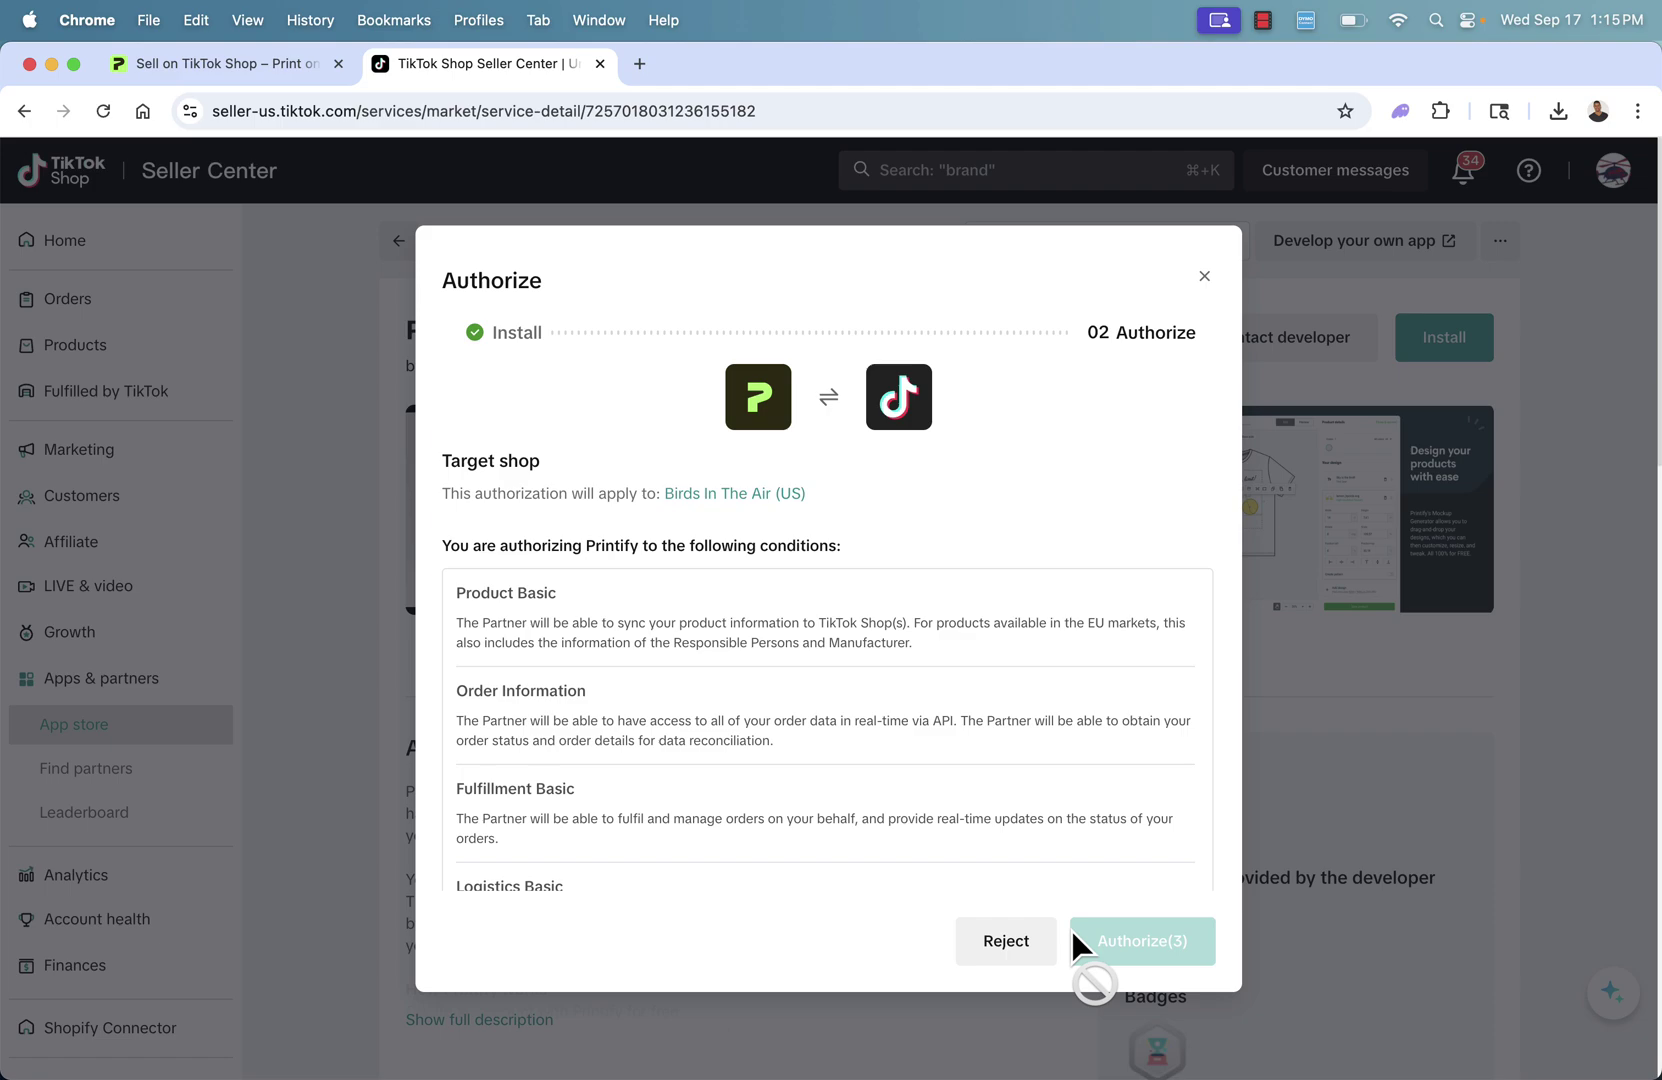
# - Acknowledge the data-sharing terms and authorize Printify to access the TikTok shop
pyautogui.scroll(-2, 1036, 850)
pyautogui.scroll(2, 1036, 850)
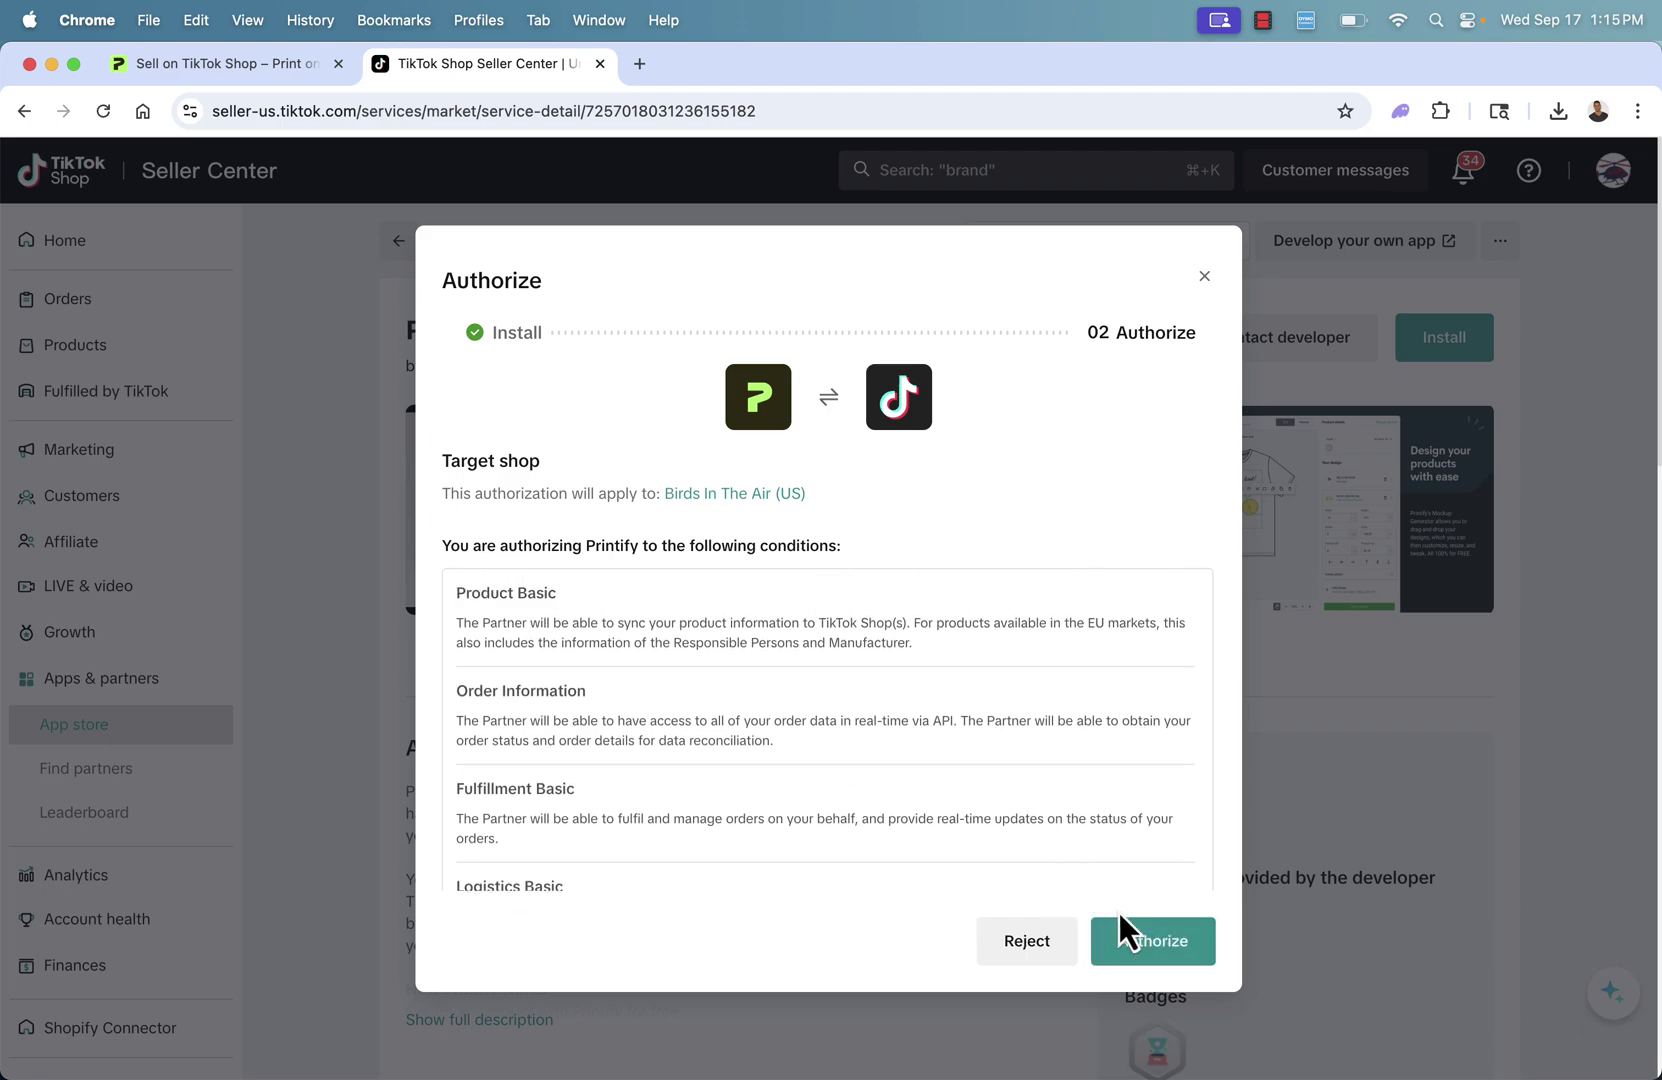
pyautogui.click(1168, 940)
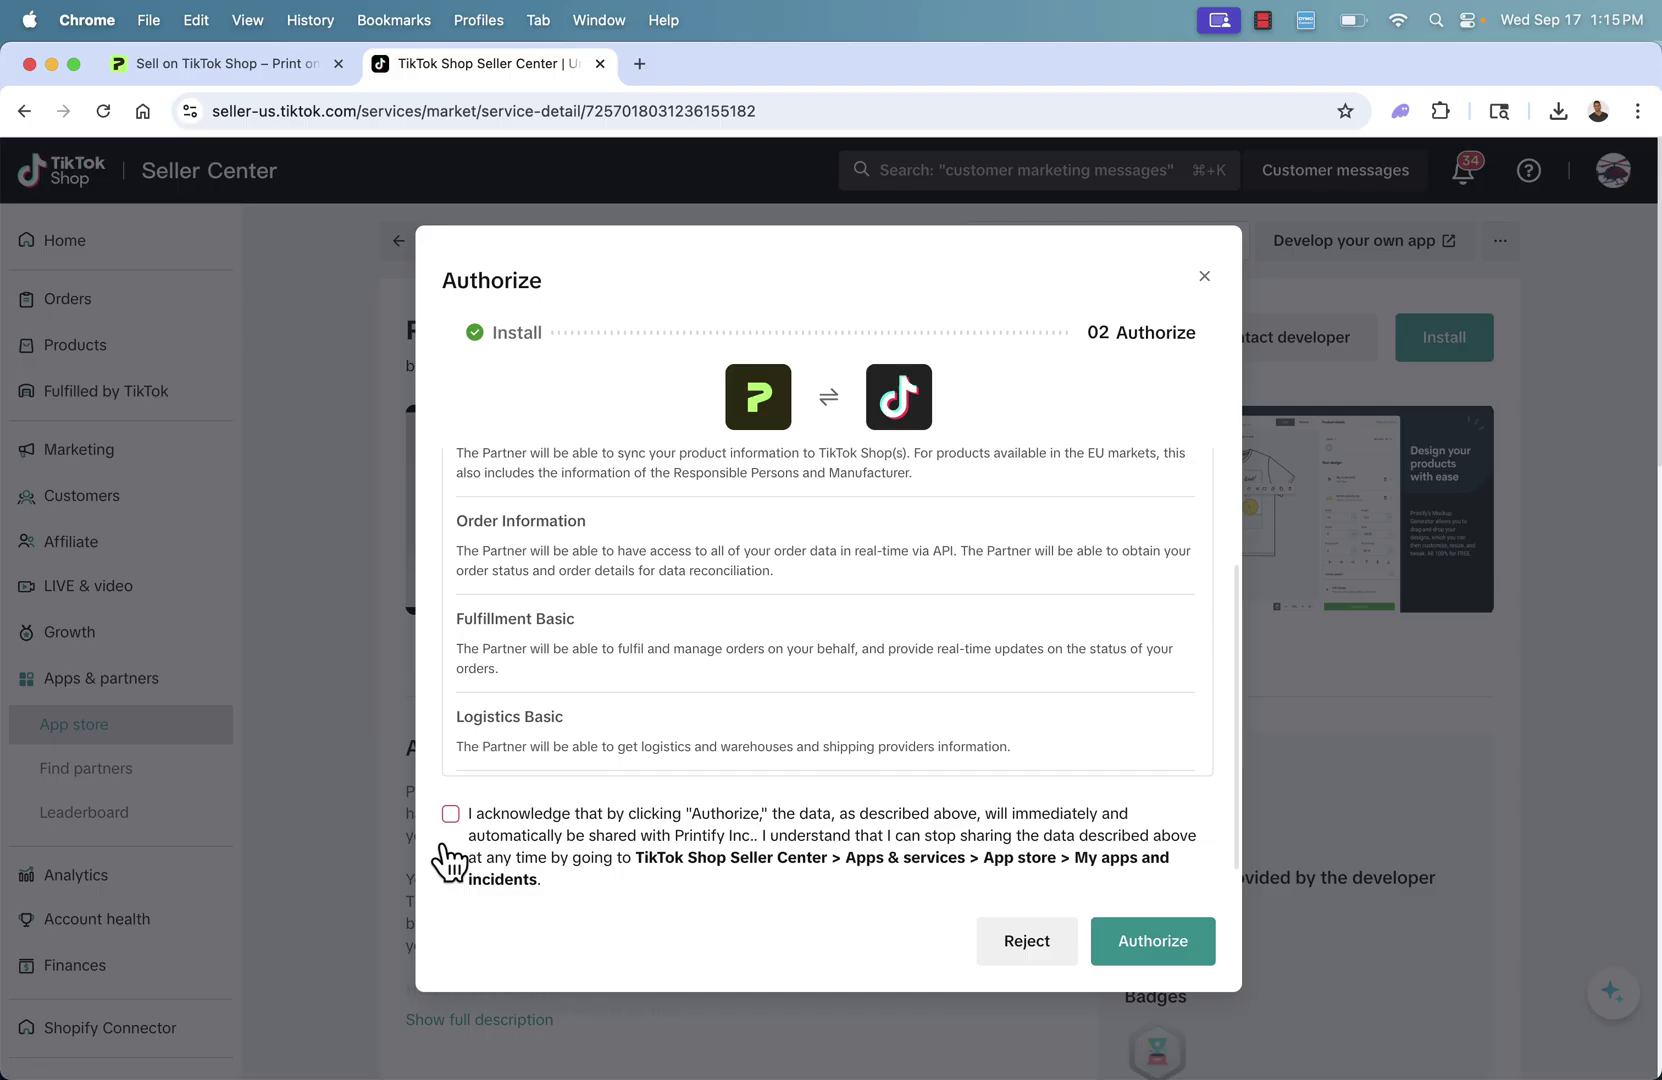
pyautogui.click(450, 814)
pyautogui.click(1160, 945)
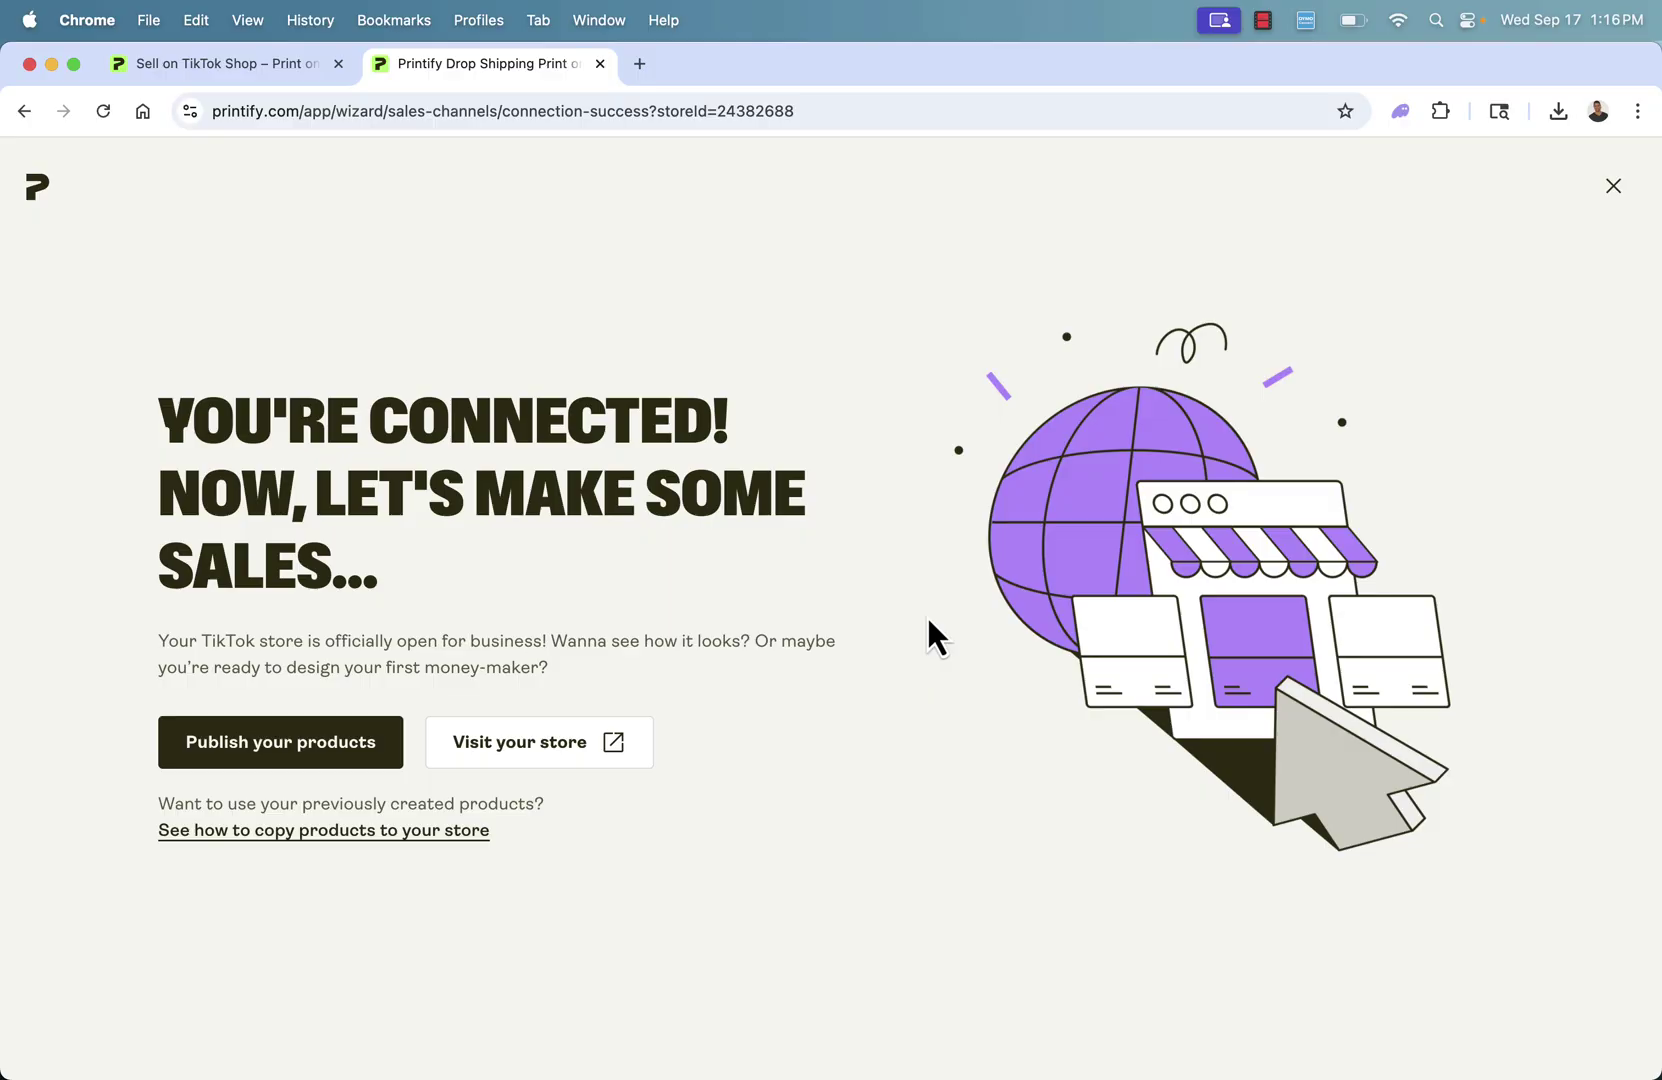
# - Continue to publishing products, dismiss the rating survey, and go to the Catalog's TikTok section
pyautogui.moveTo(160, 395); pyautogui.dragTo(568, 548)
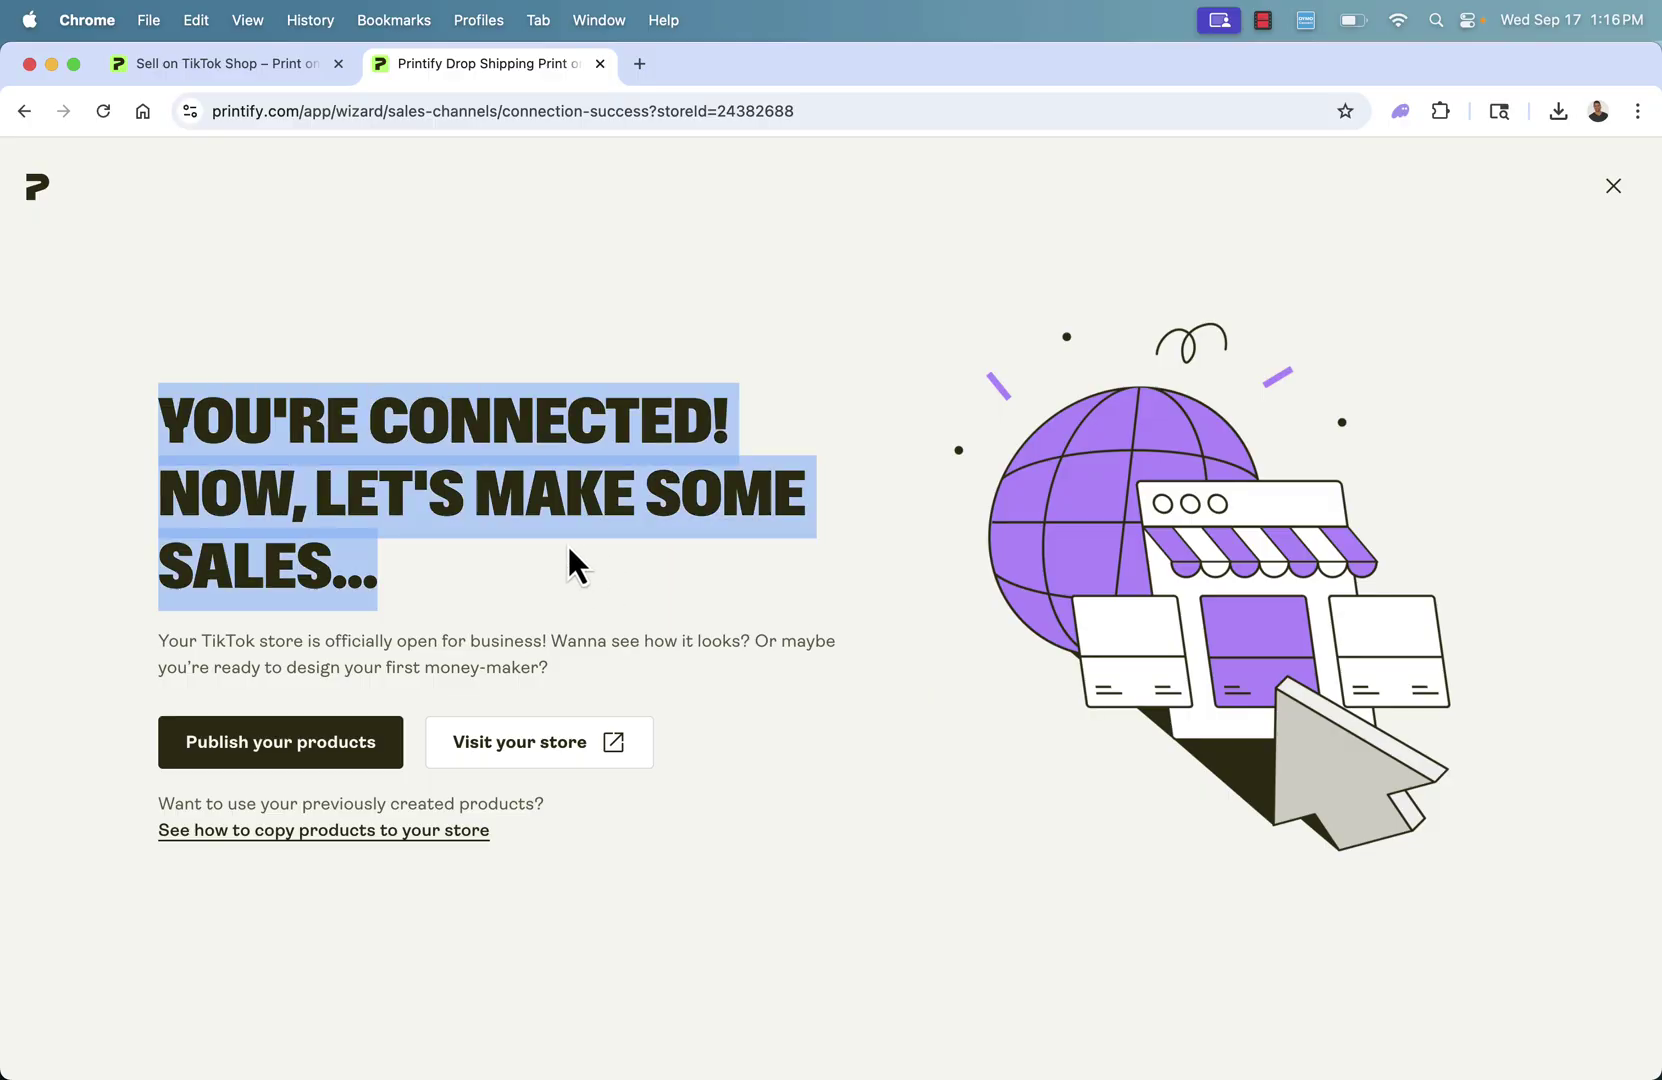
pyautogui.click(568, 547)
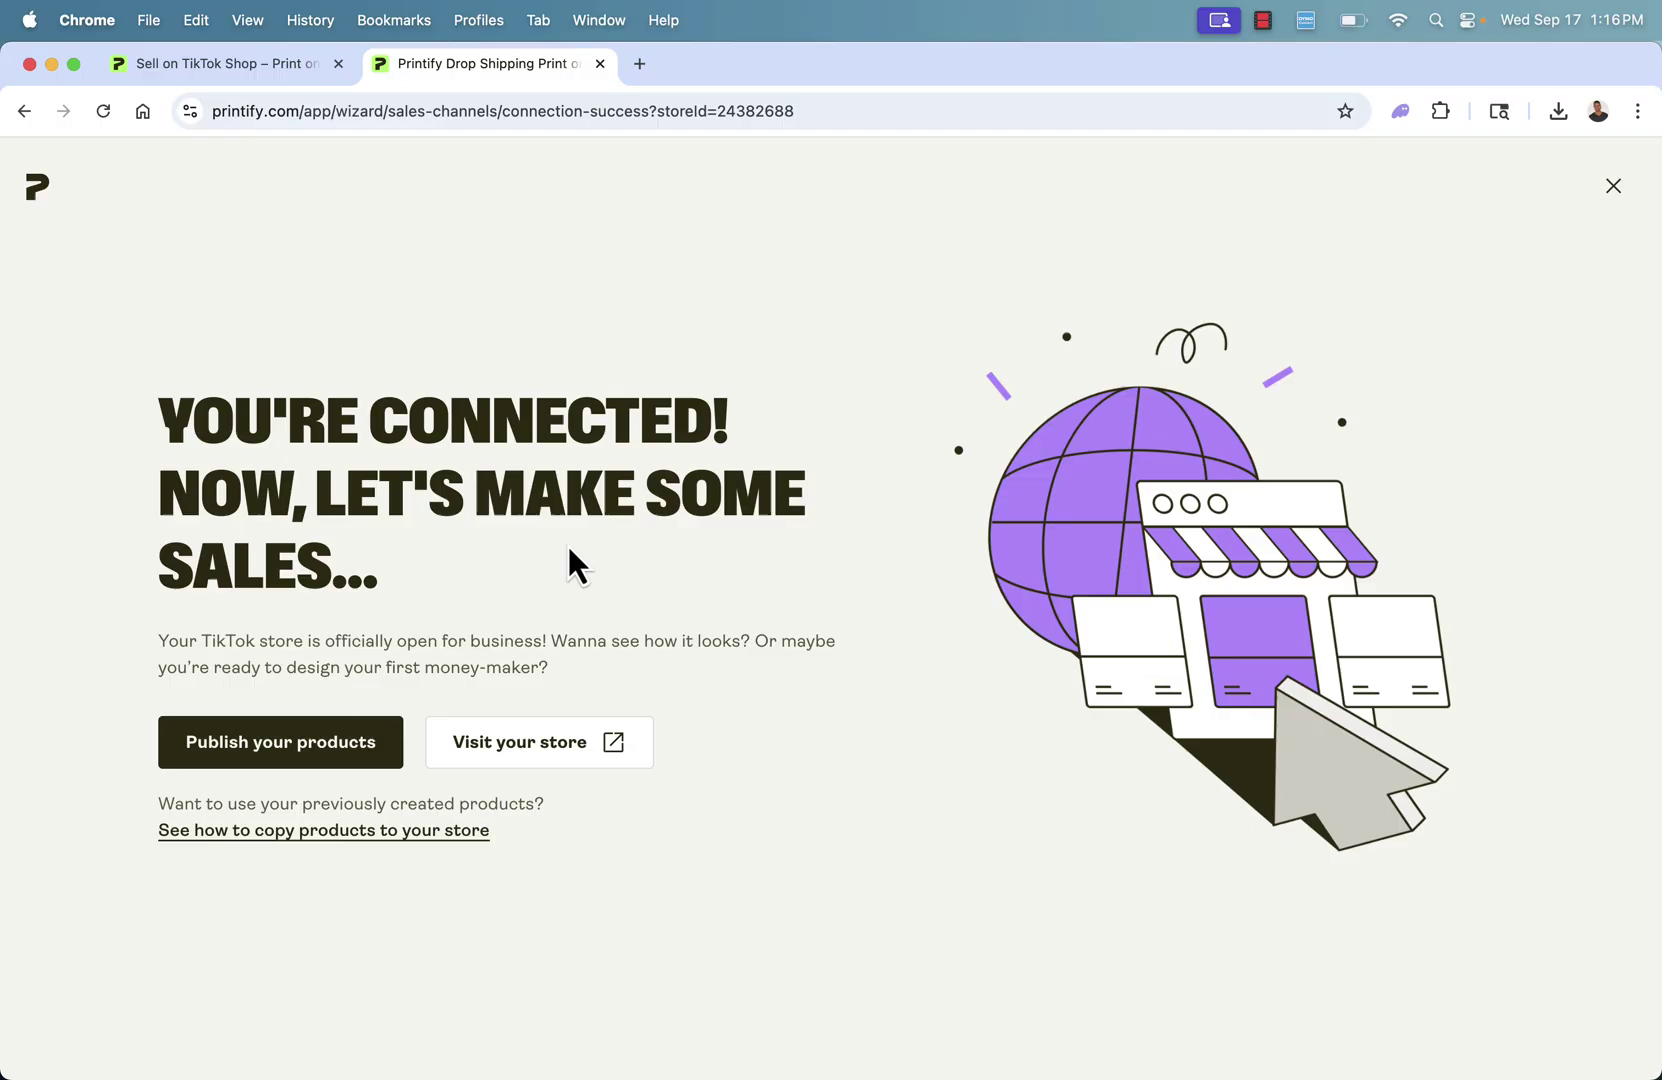
pyautogui.click(257, 750)
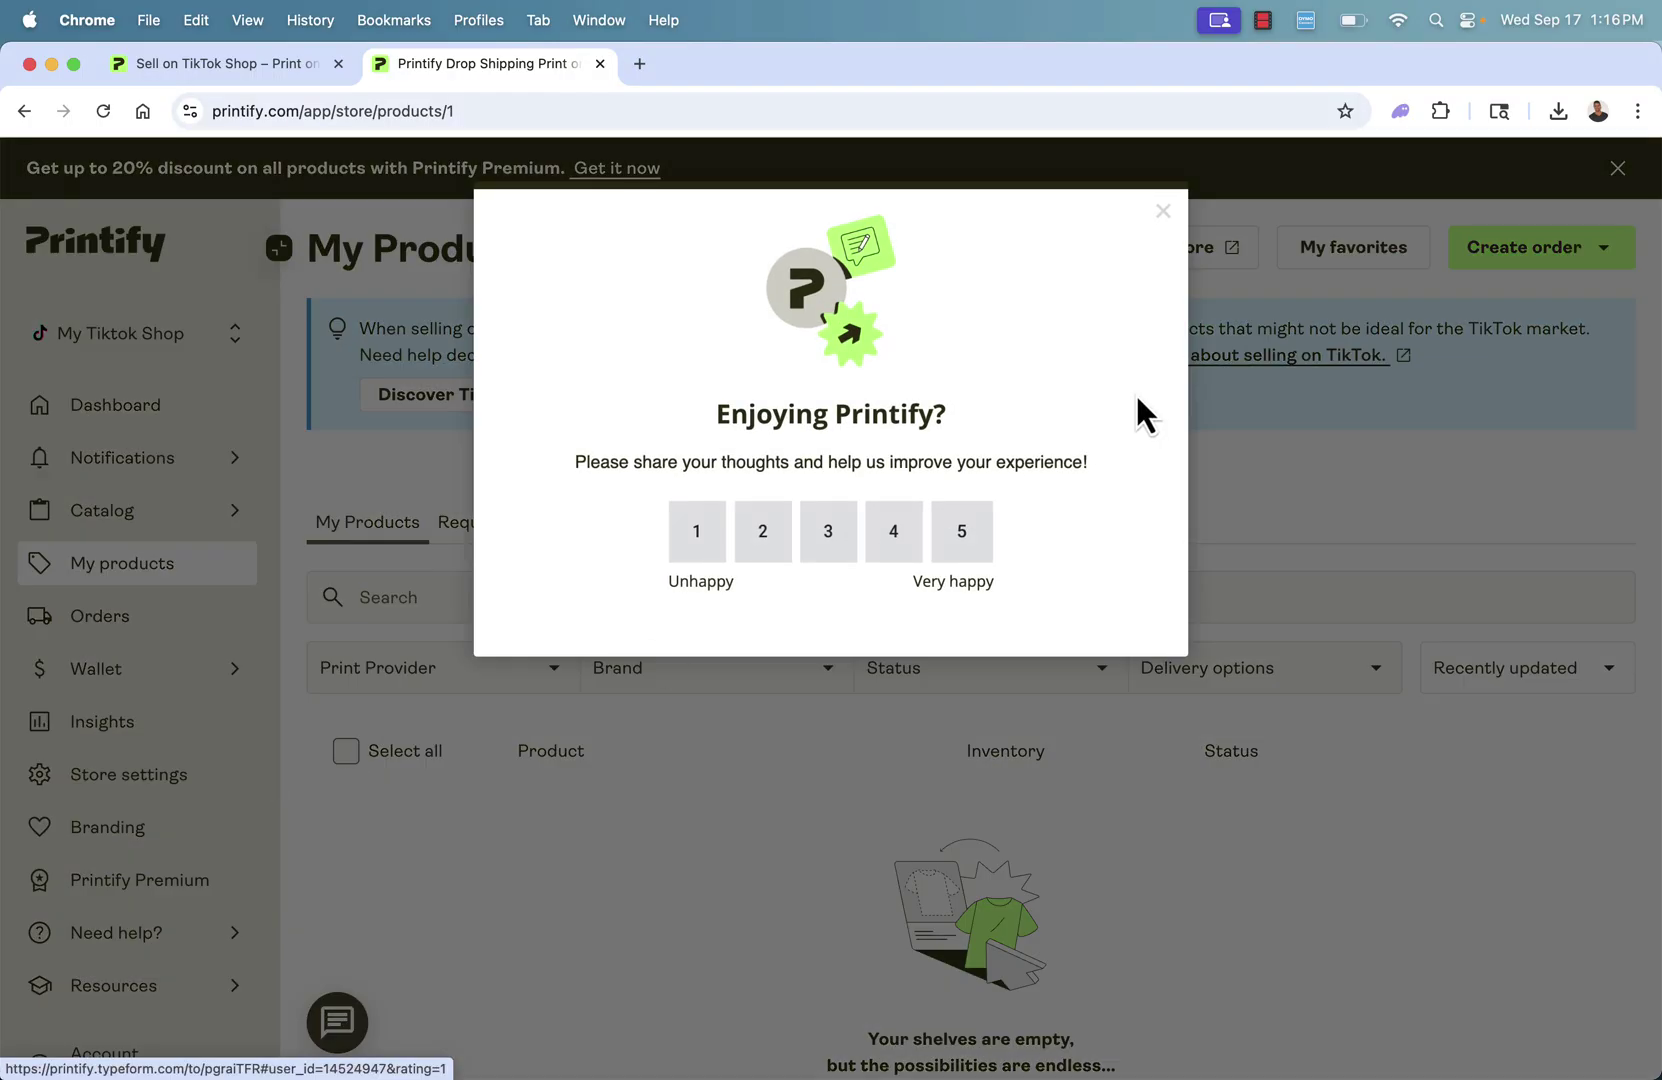
pyautogui.click(1162, 211)
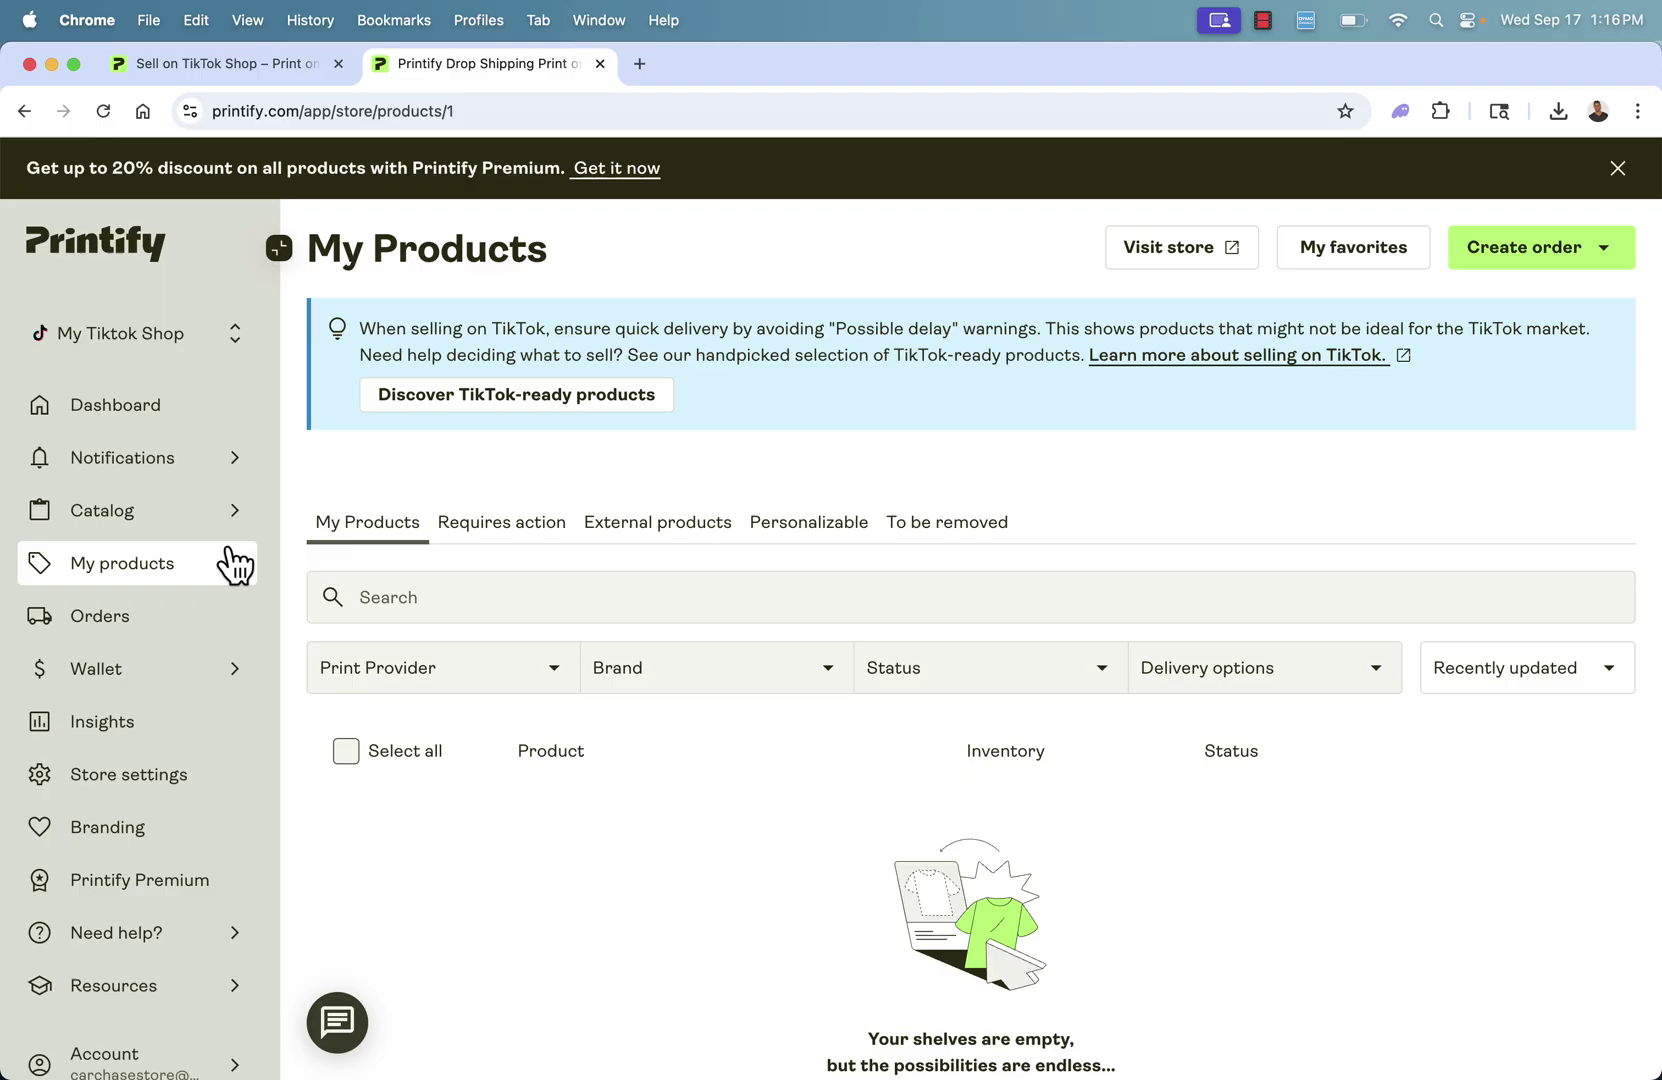
pyautogui.moveTo(188, 522)
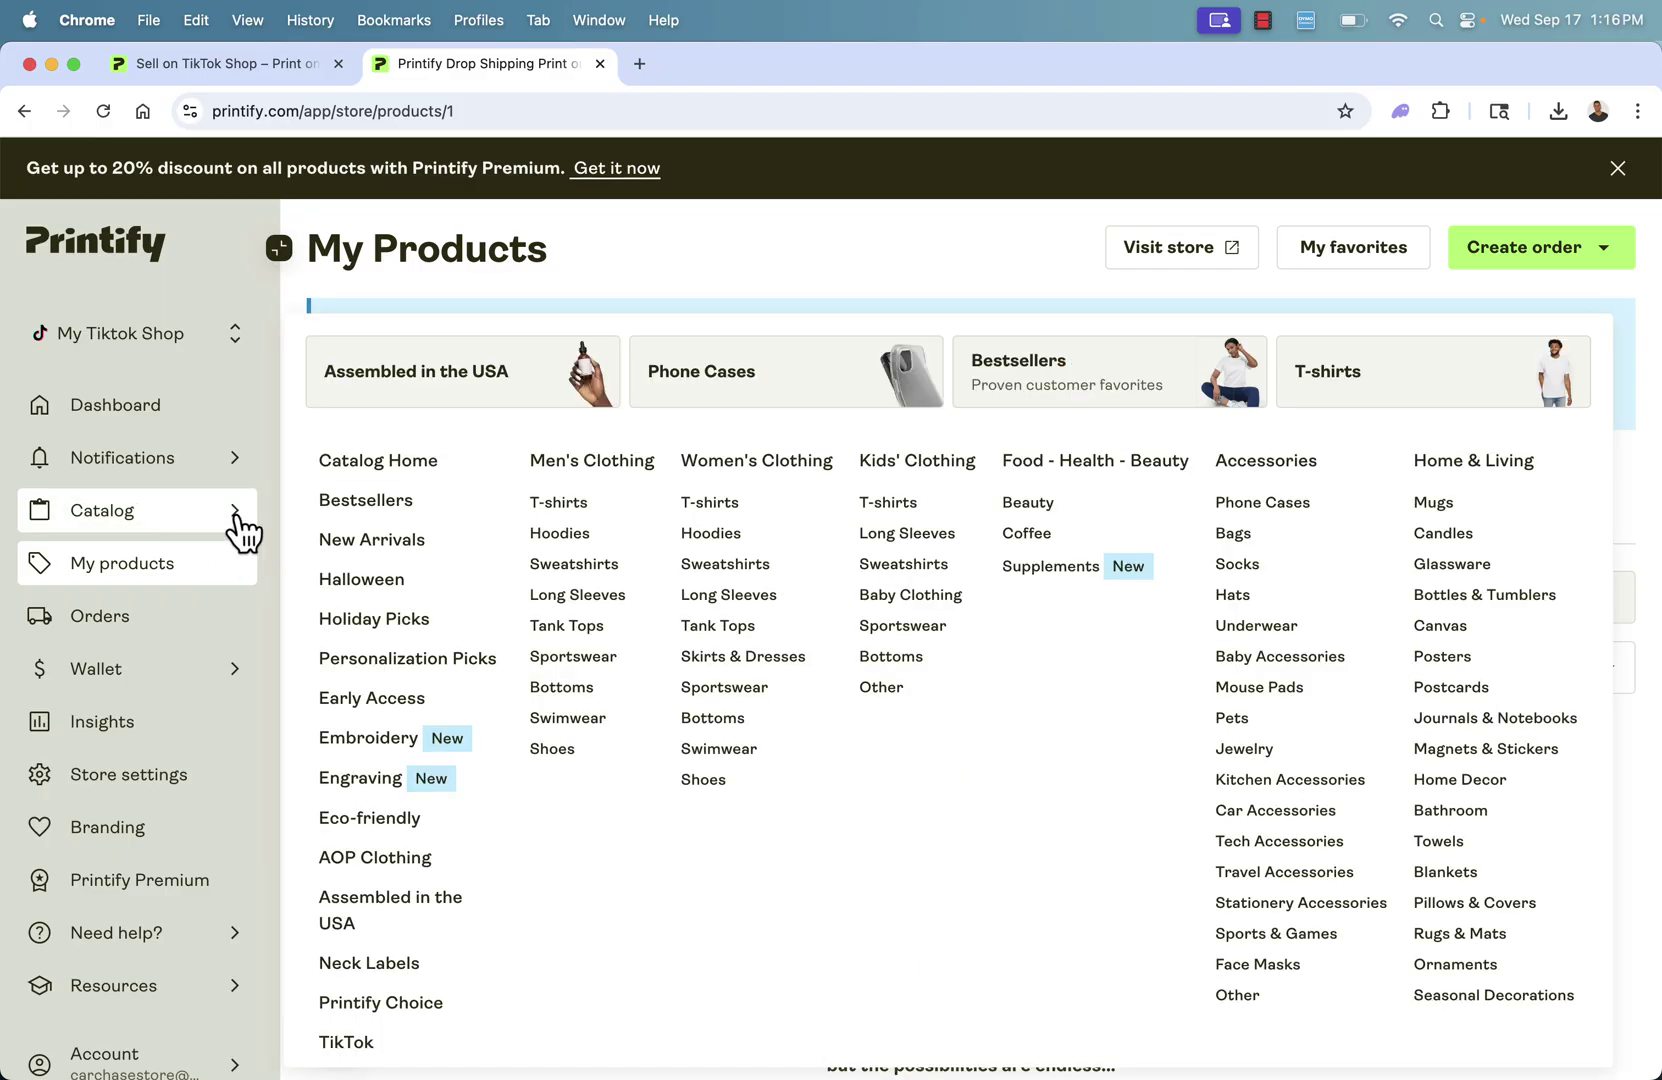
pyautogui.scroll(-3, 382, 556)
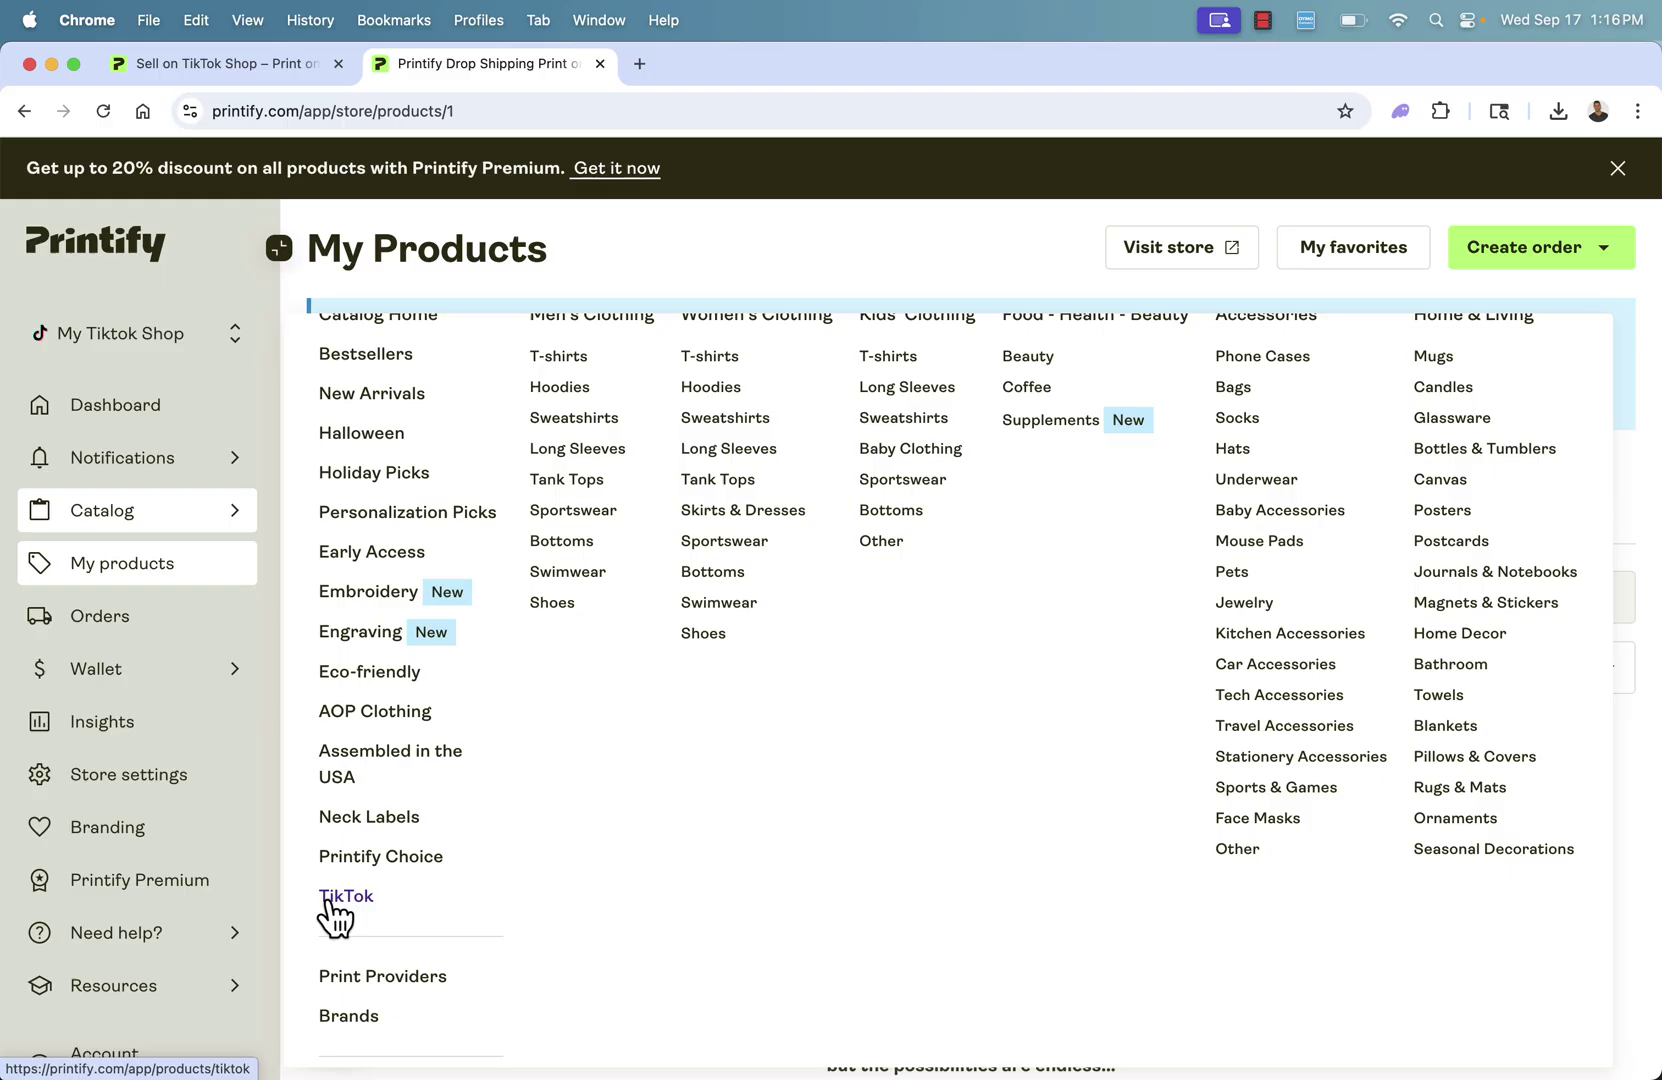
pyautogui.click(340, 897)
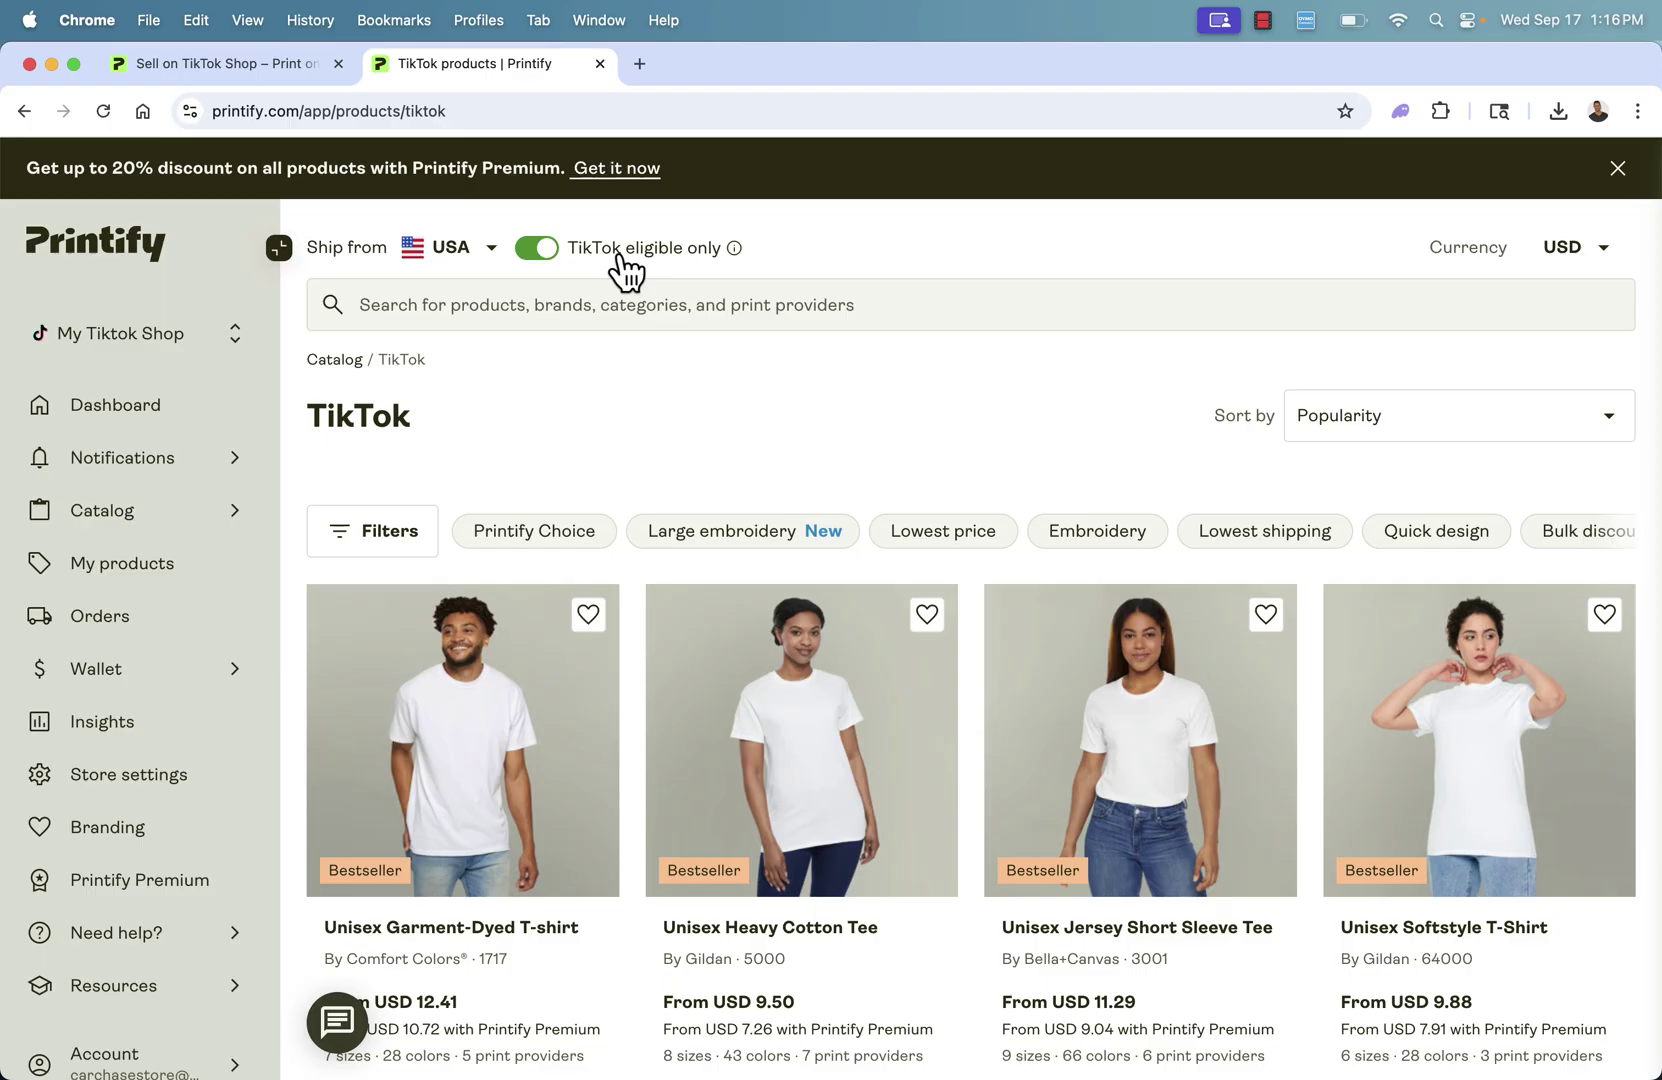
pyautogui.moveTo(734, 250)
pyautogui.scroll(-1, 688, 406)
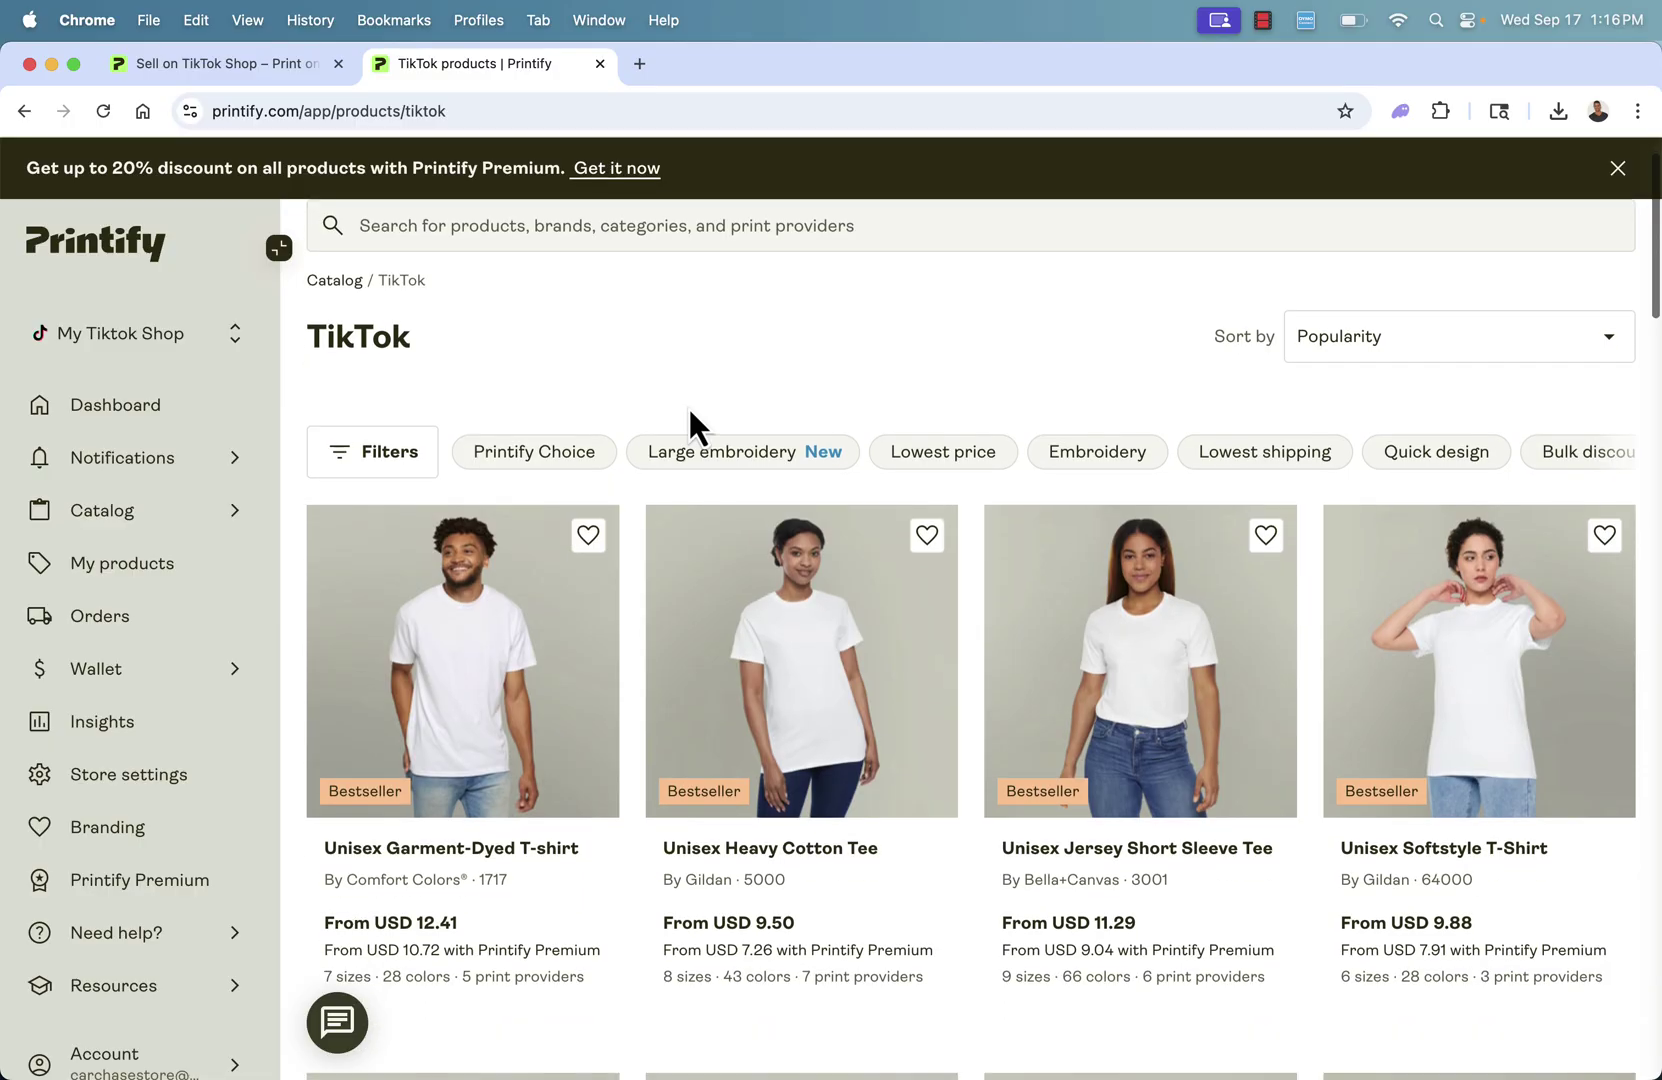
pyautogui.scroll(-3, 690, 413)
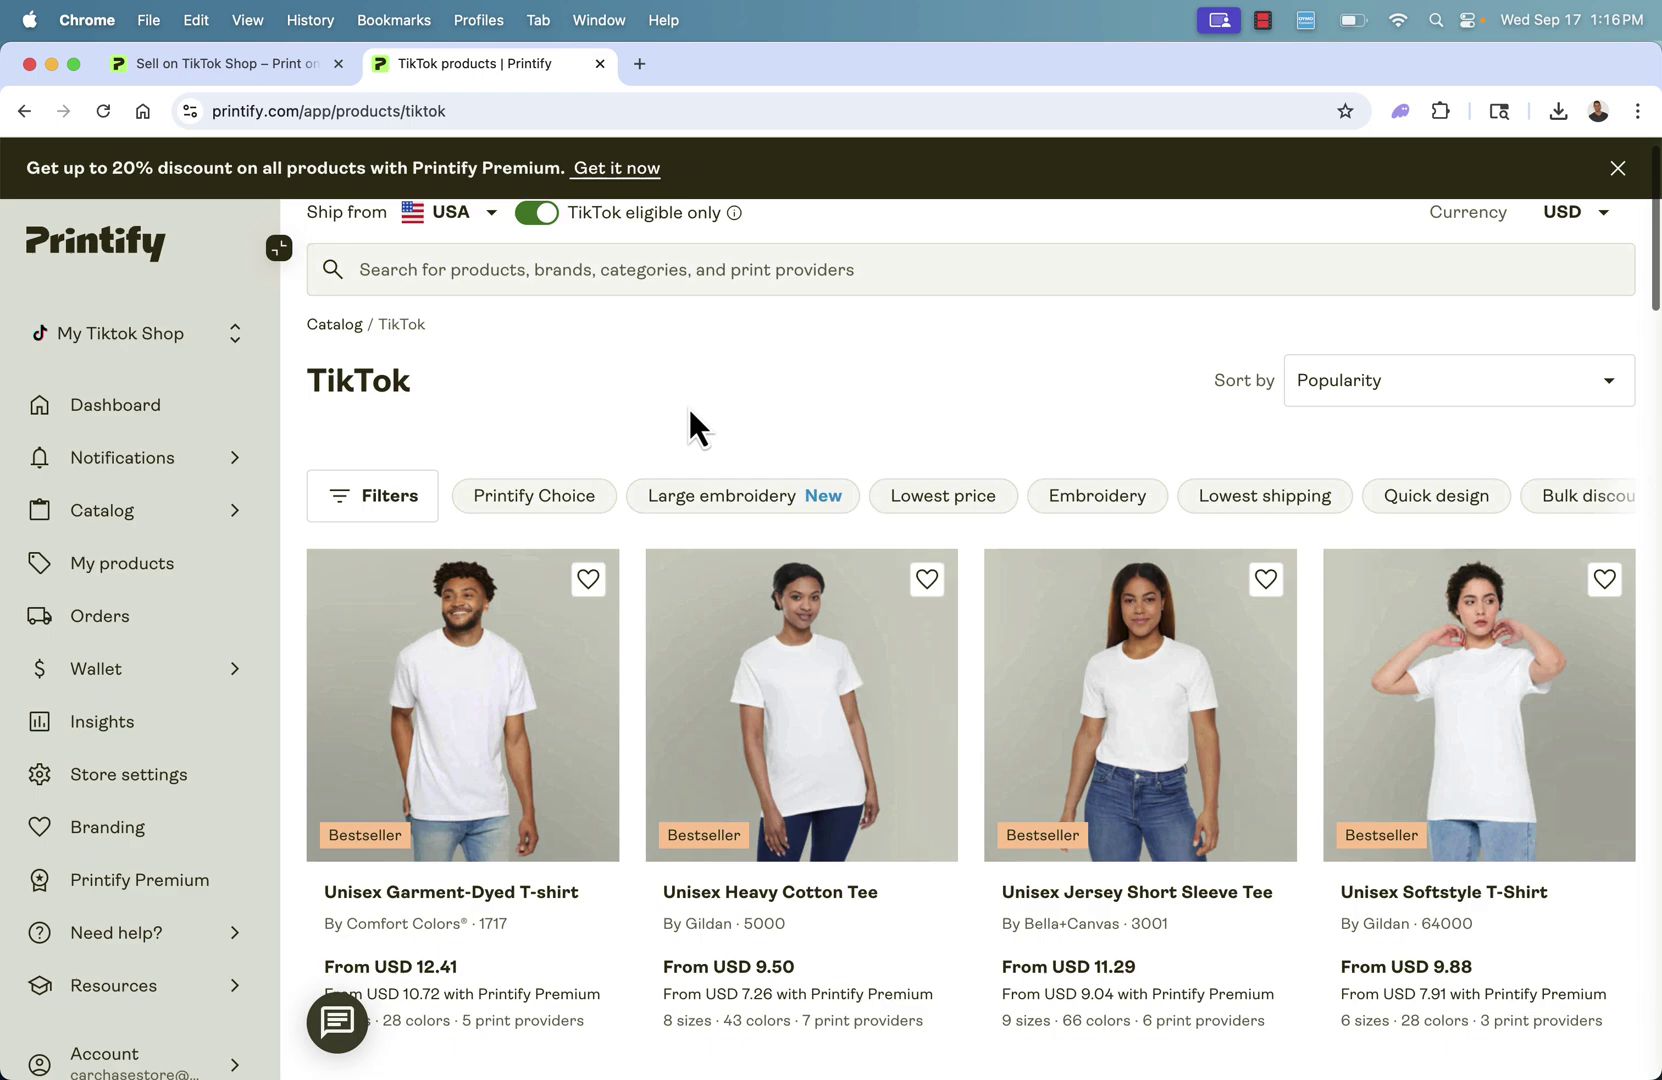
pyautogui.scroll(-5, 690, 410)
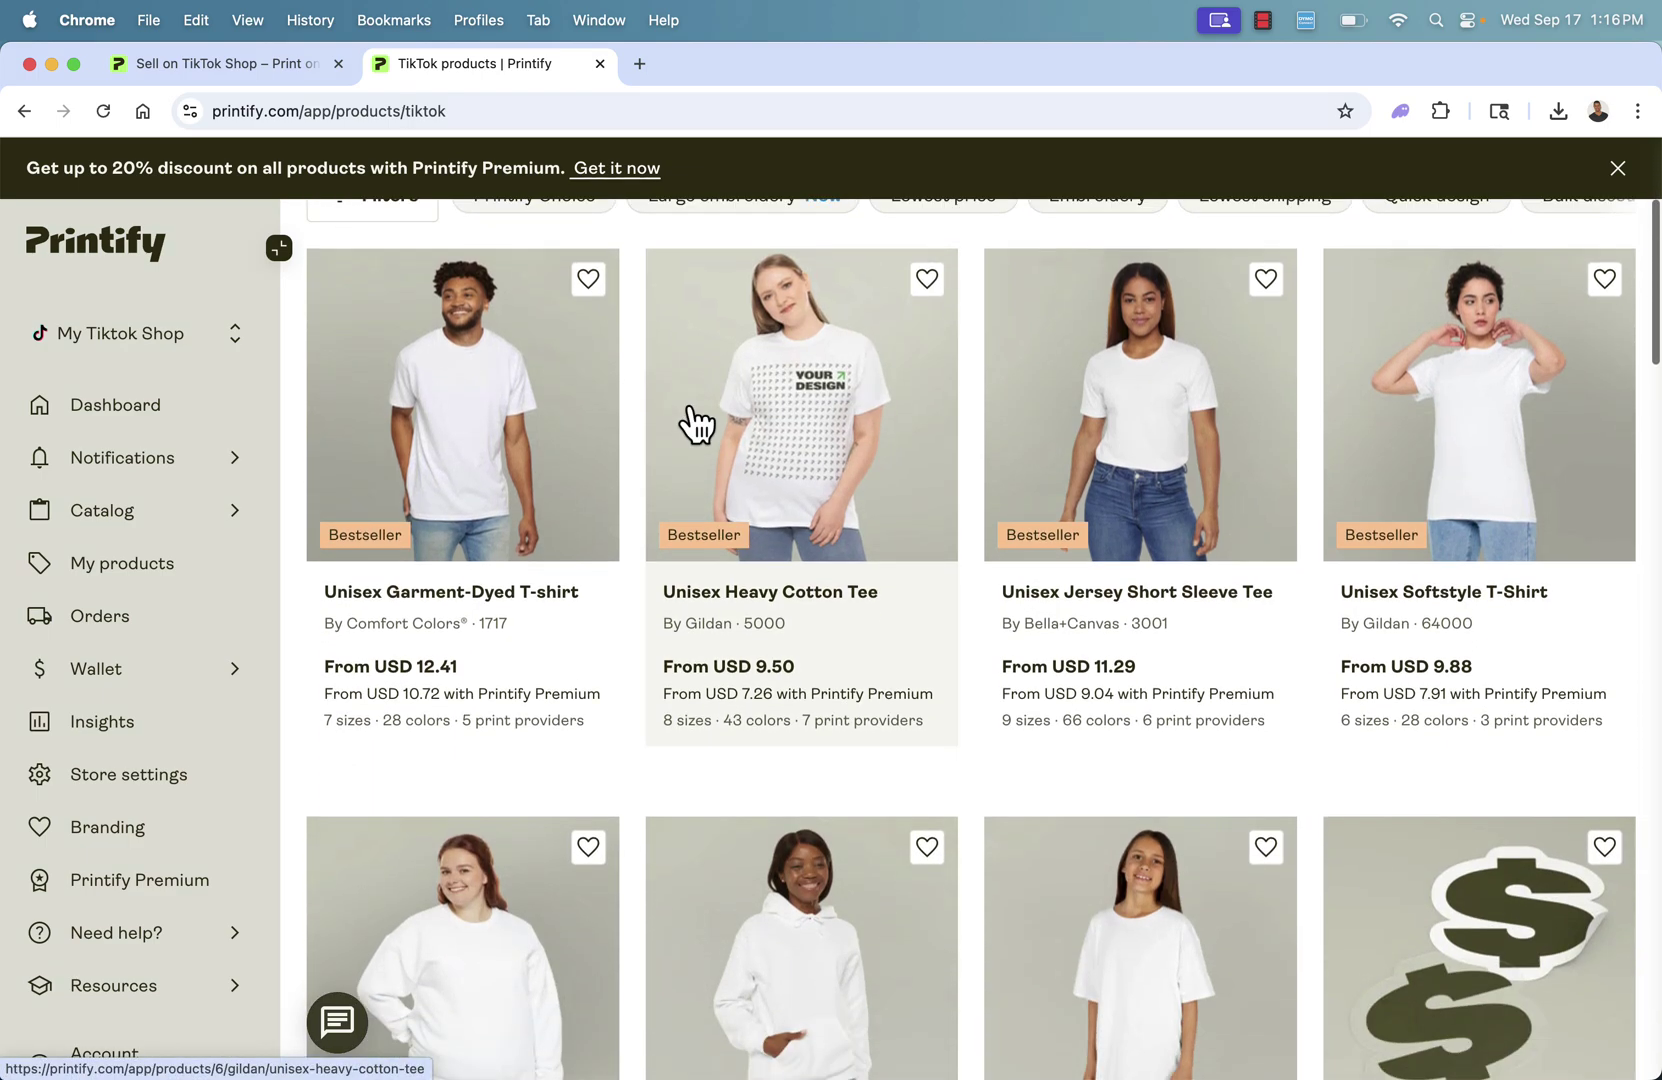
pyautogui.scroll(1, 697, 425)
pyautogui.scroll(-5, 697, 425)
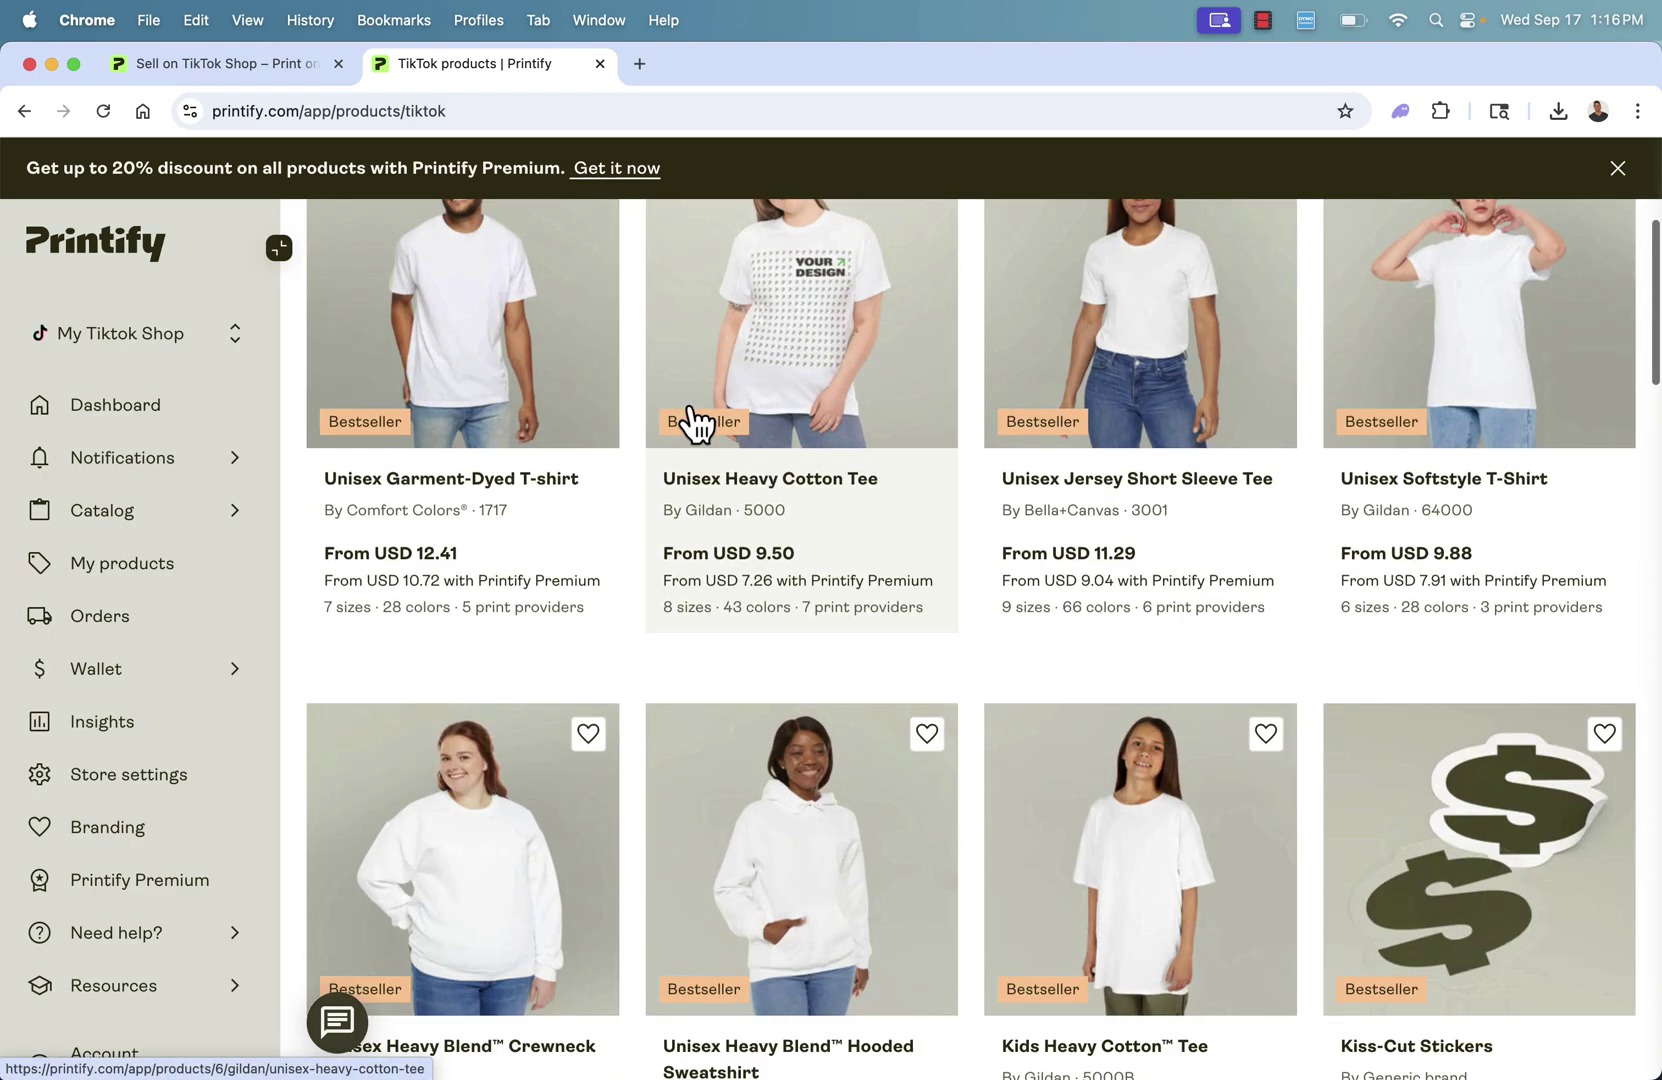
pyautogui.scroll(-3, 697, 425)
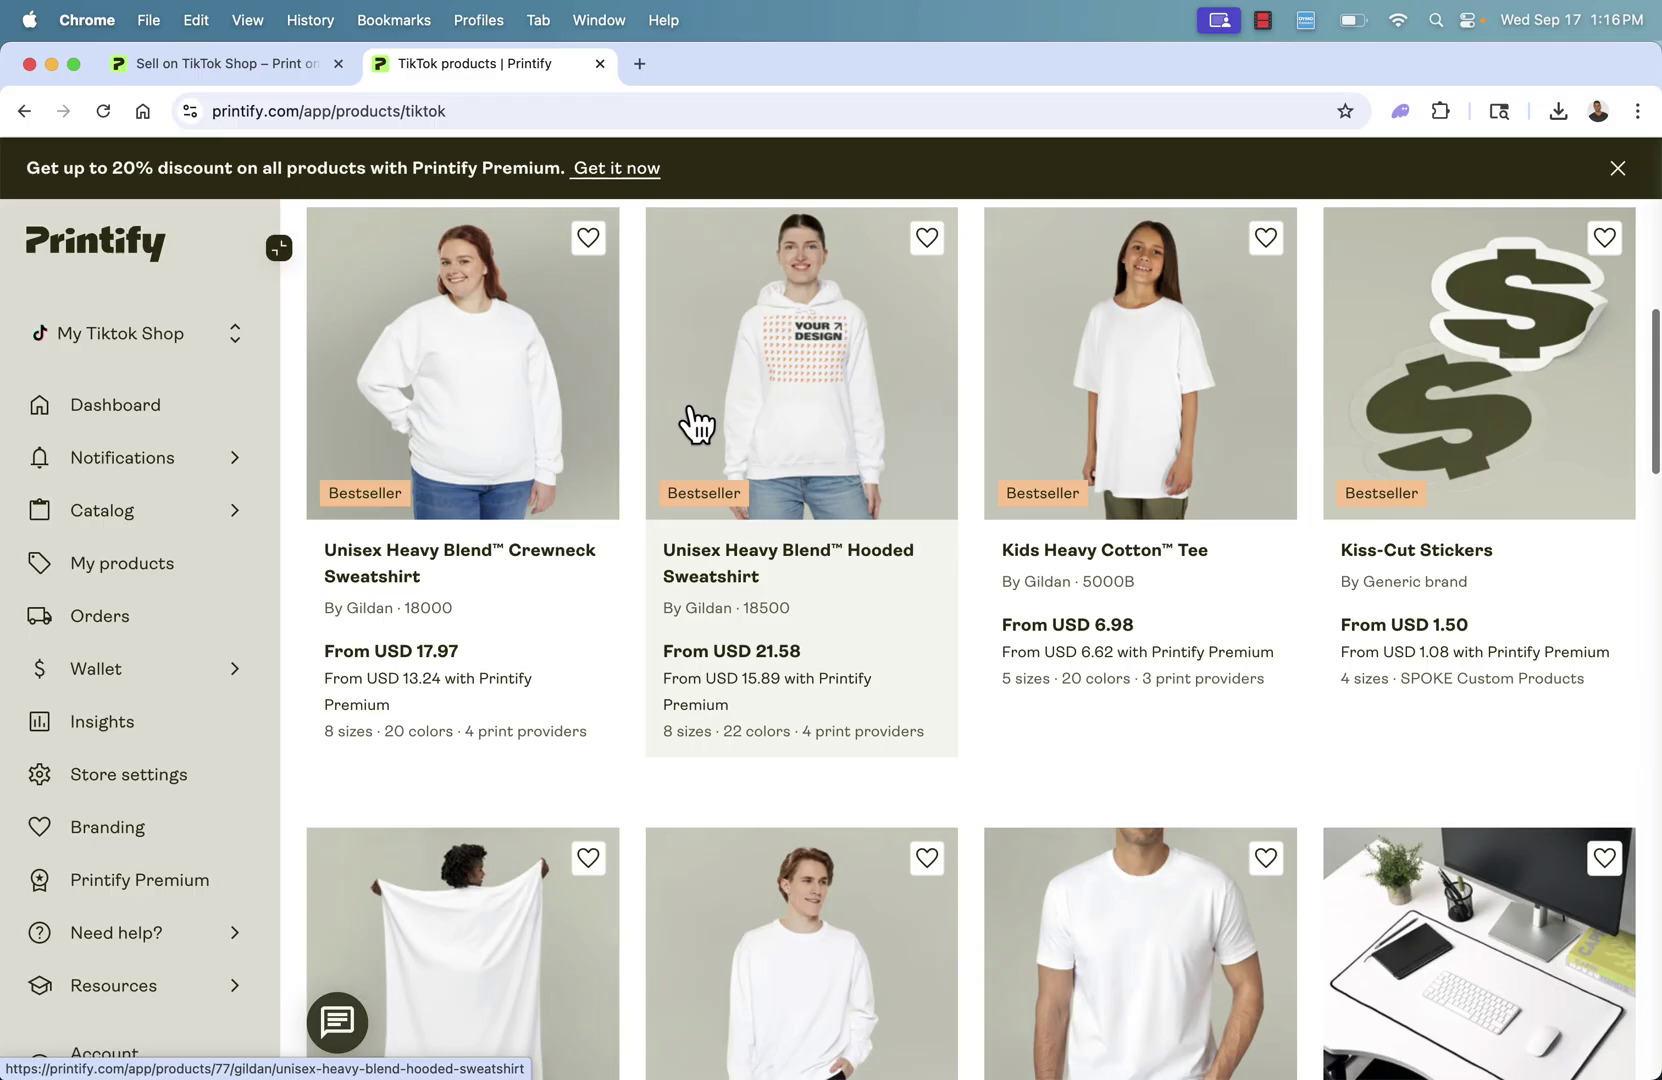
pyautogui.scroll(-5, 697, 425)
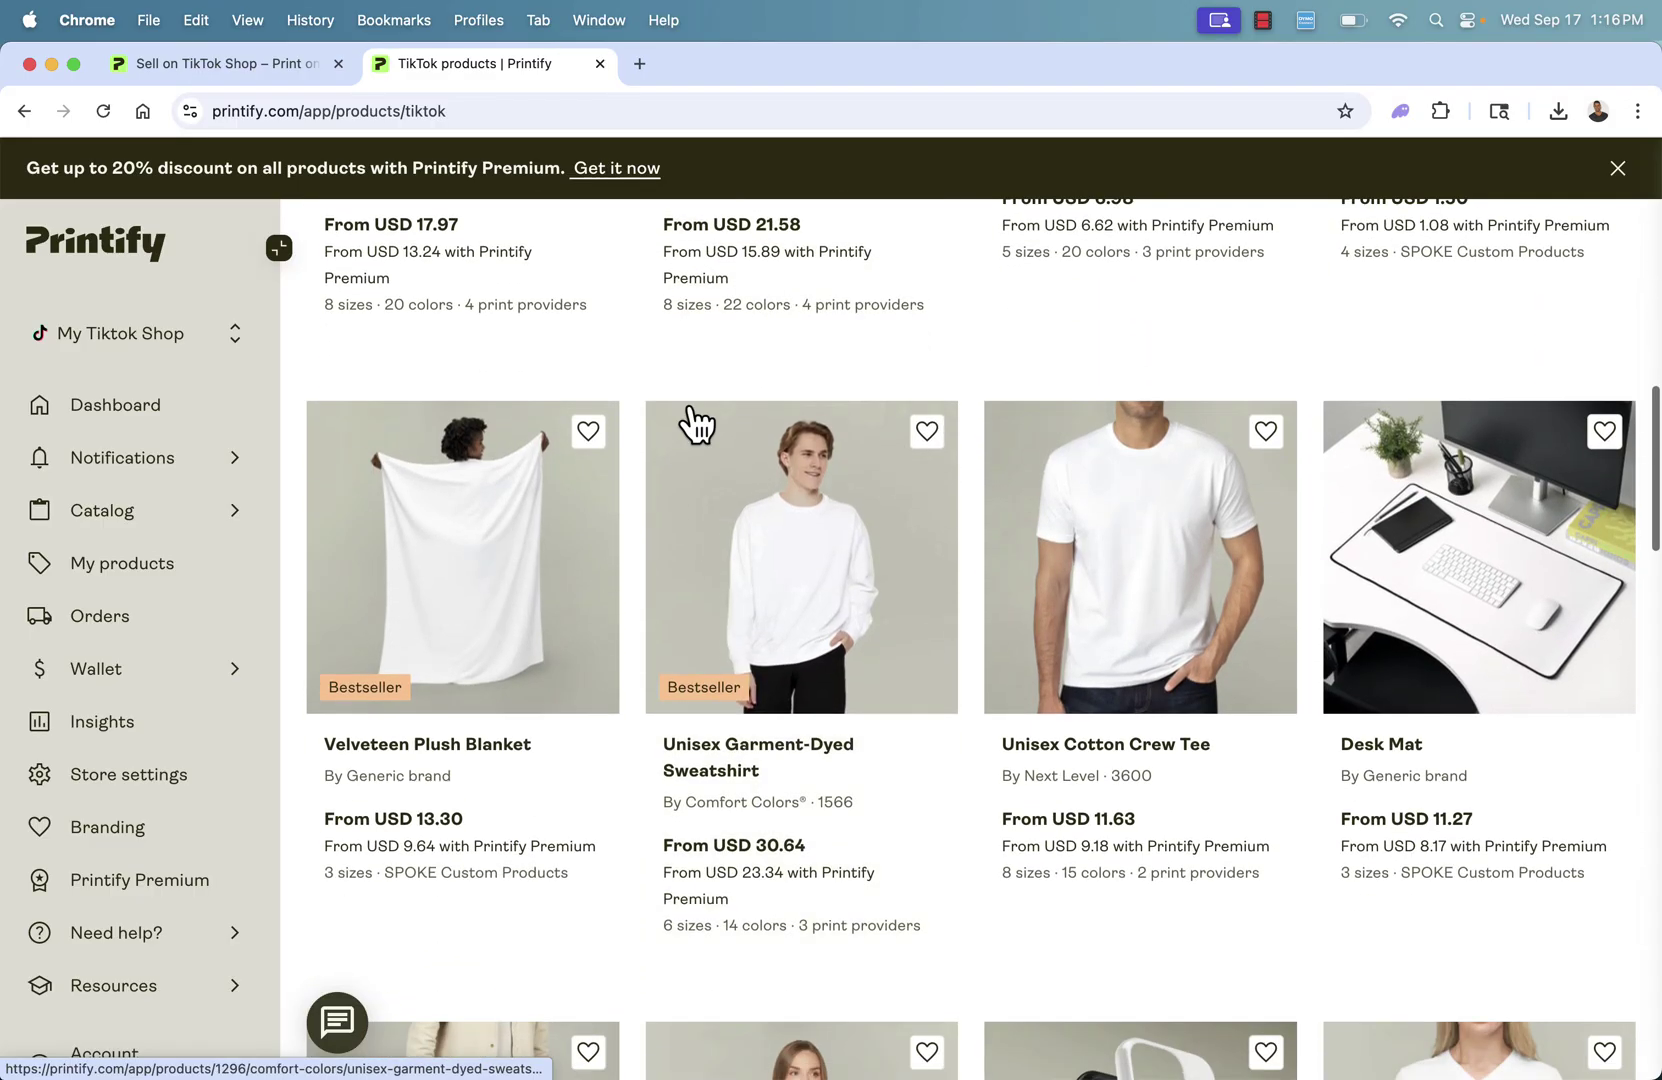
pyautogui.scroll(-3, 697, 425)
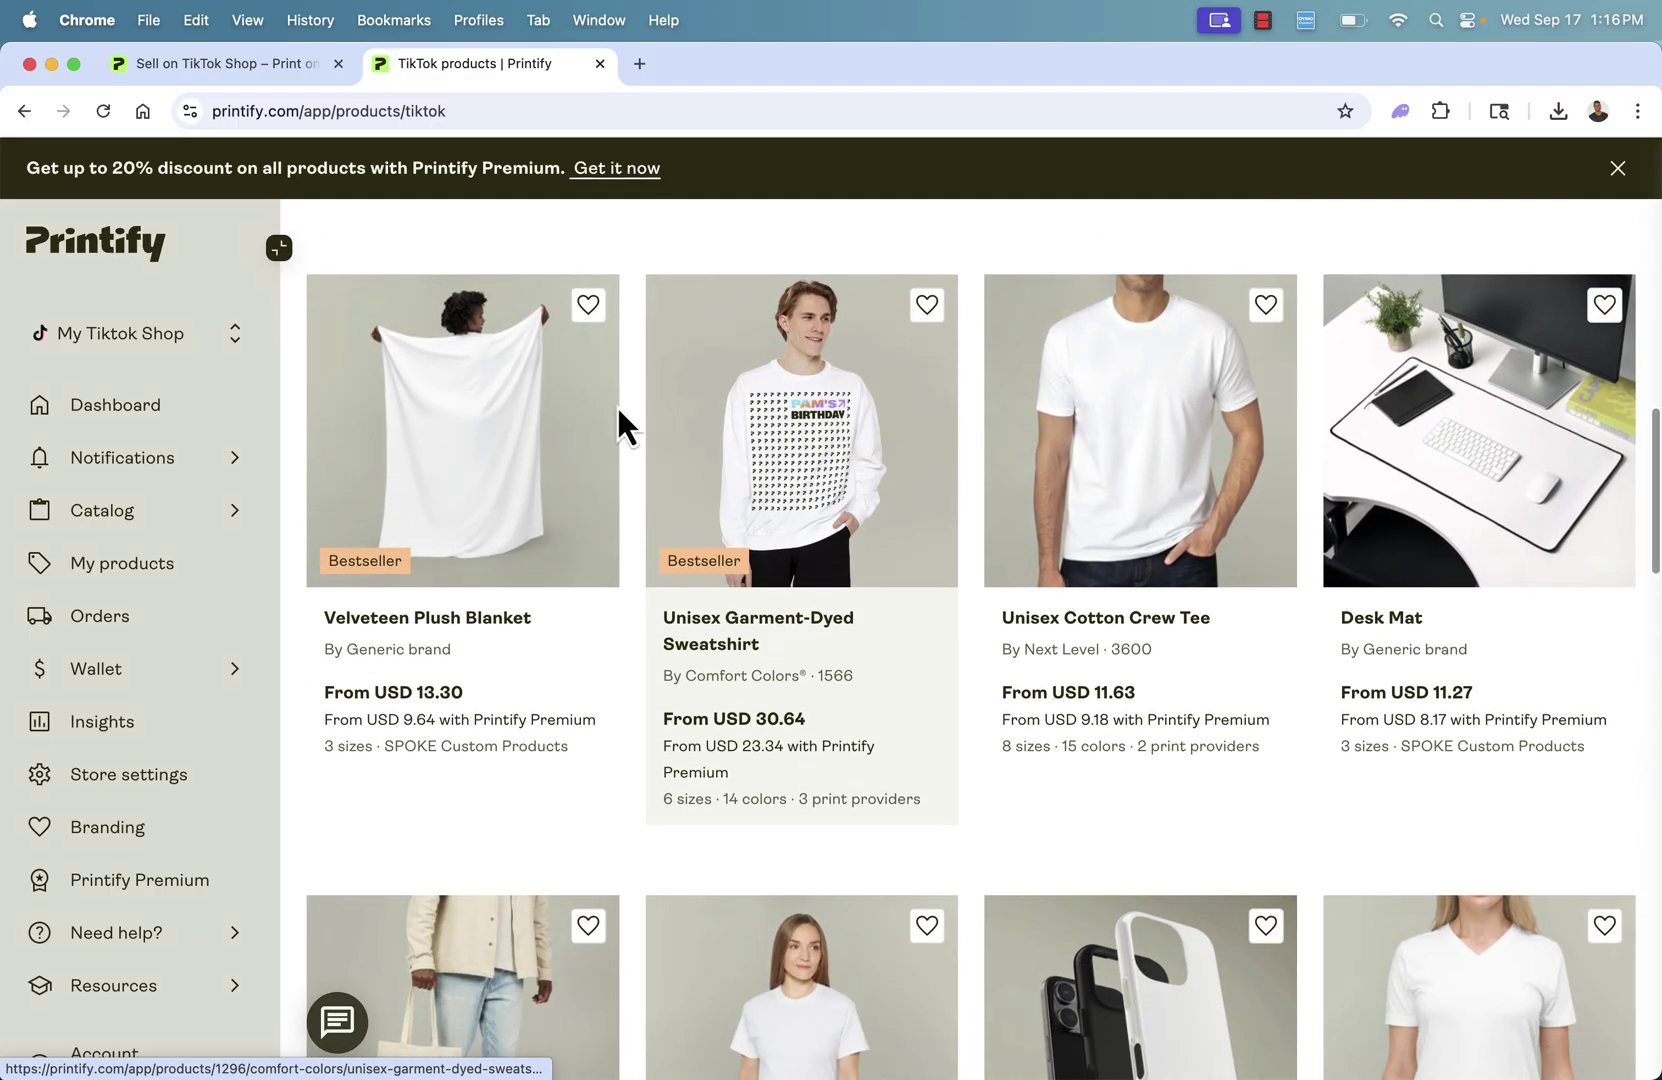
pyautogui.scroll(-3, 516, 427)
pyautogui.scroll(-6, 516, 430)
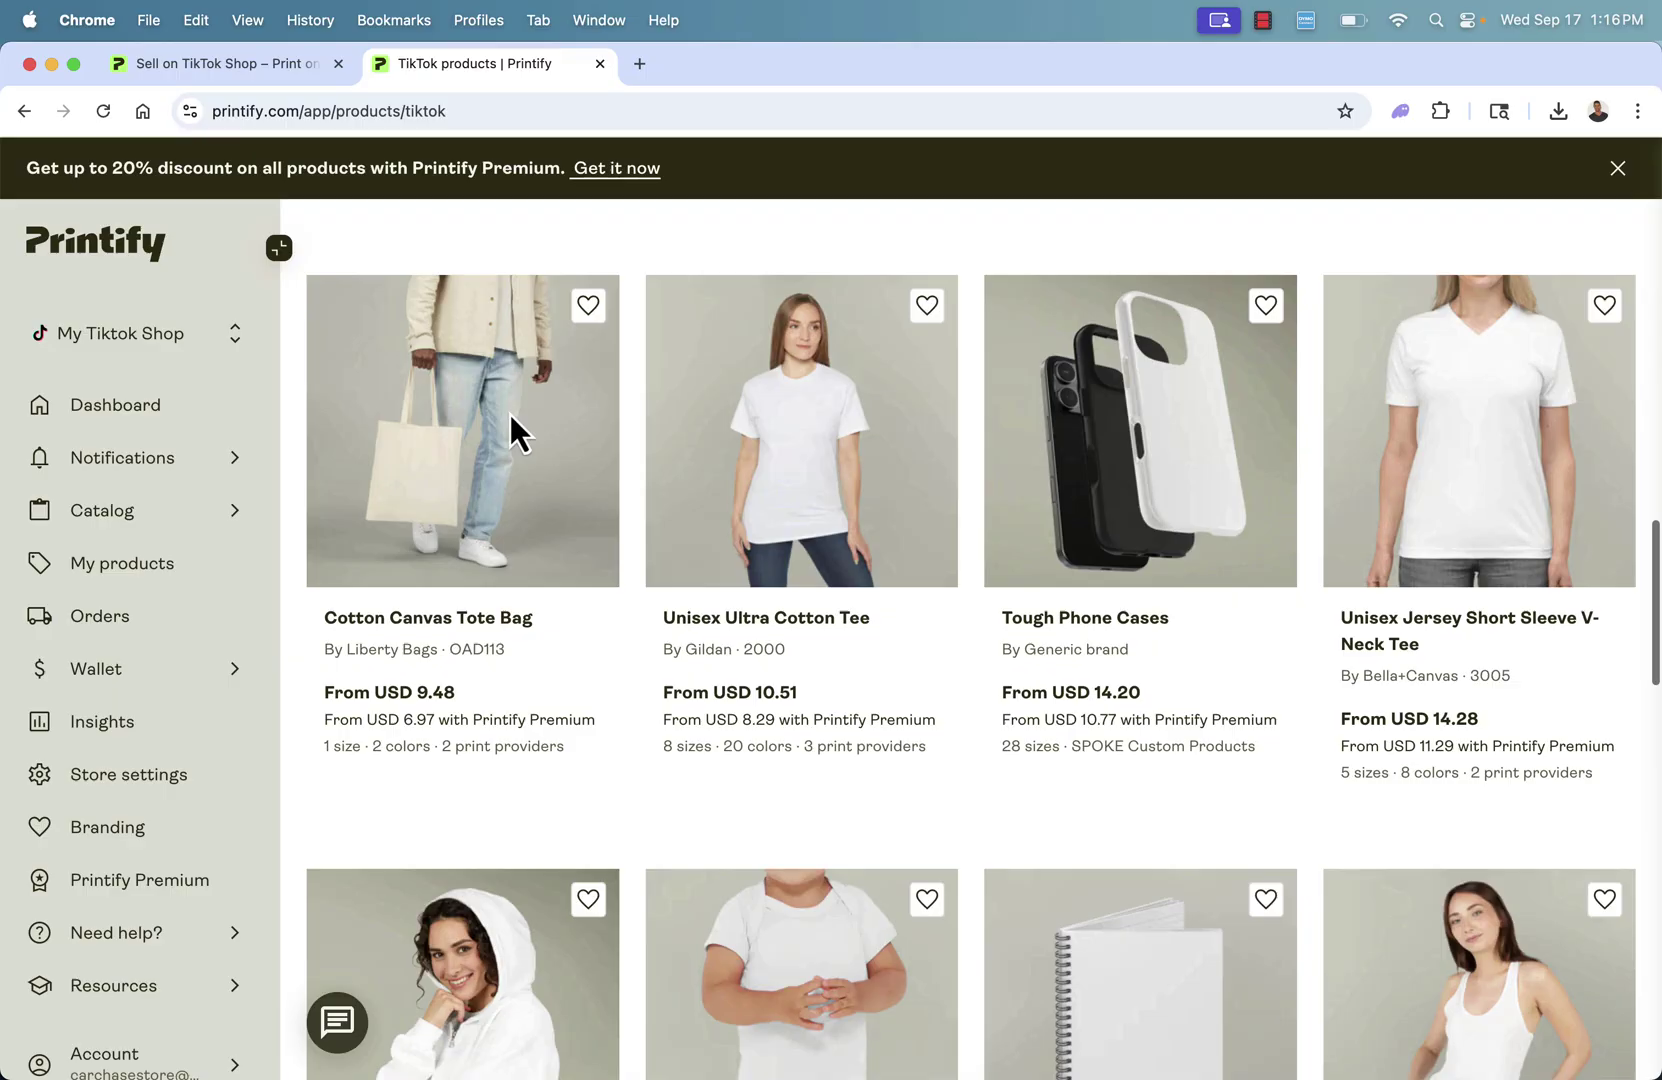
pyautogui.scroll(-3, 516, 428)
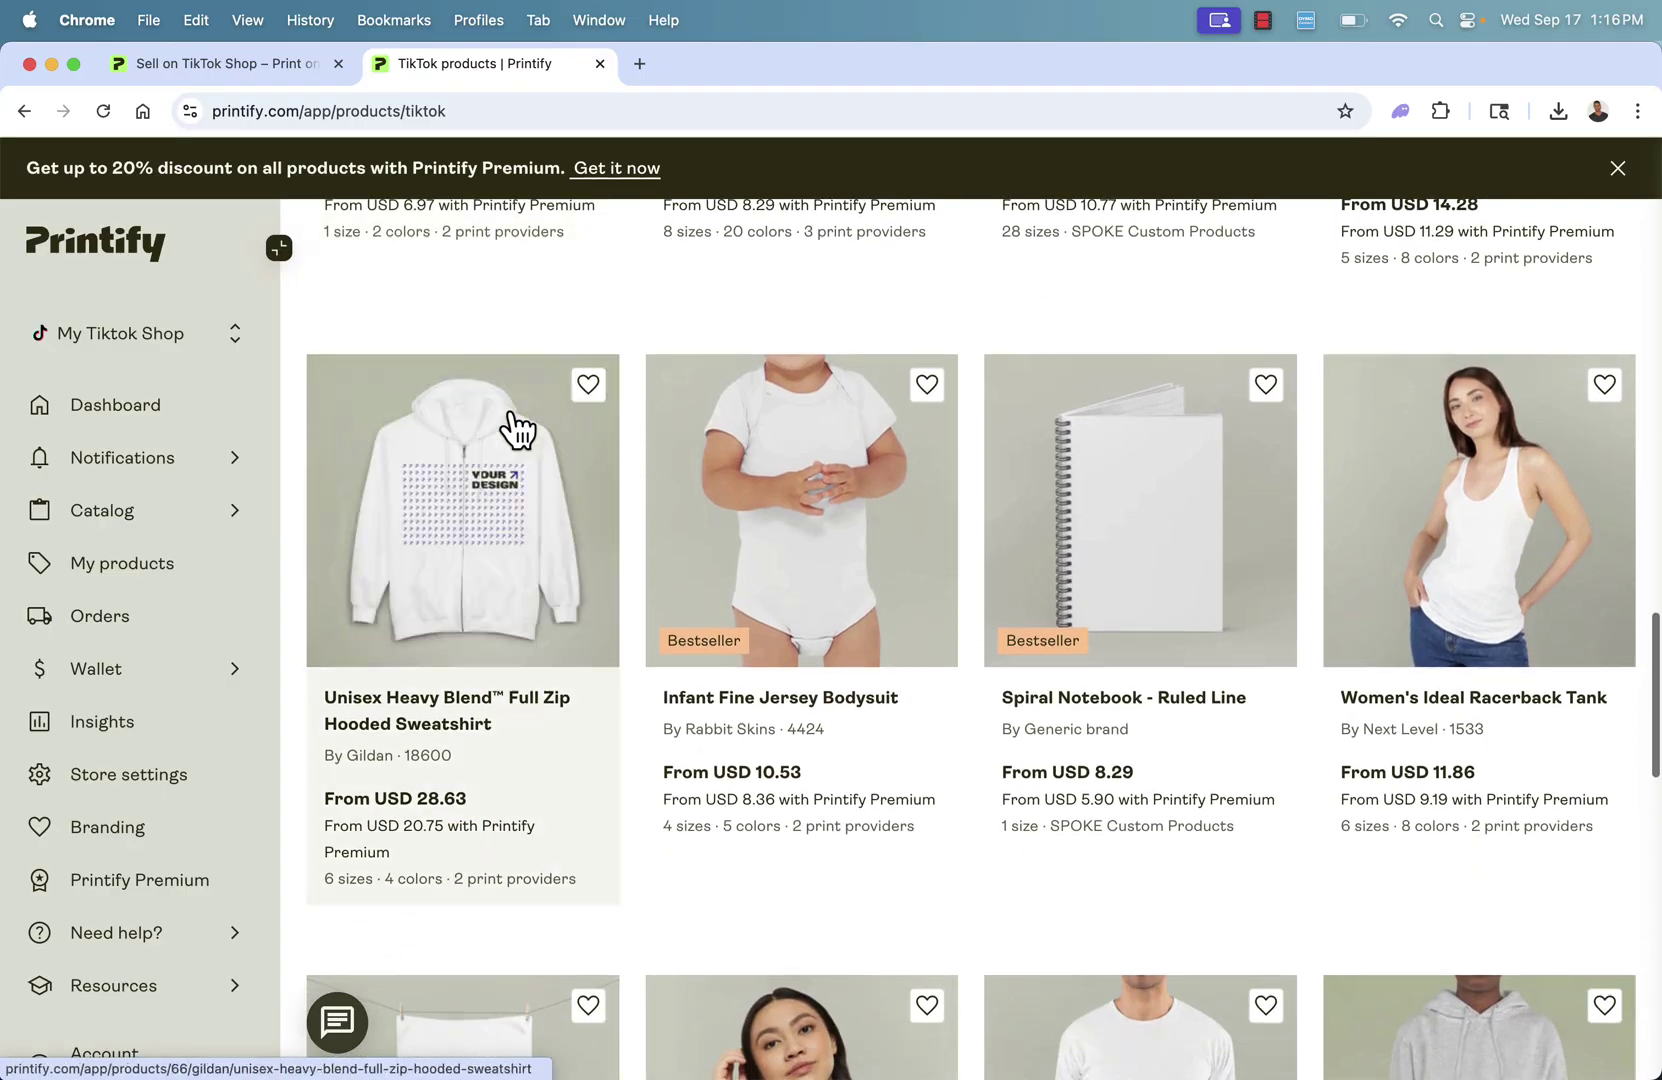
pyautogui.scroll(-6, 822, 520)
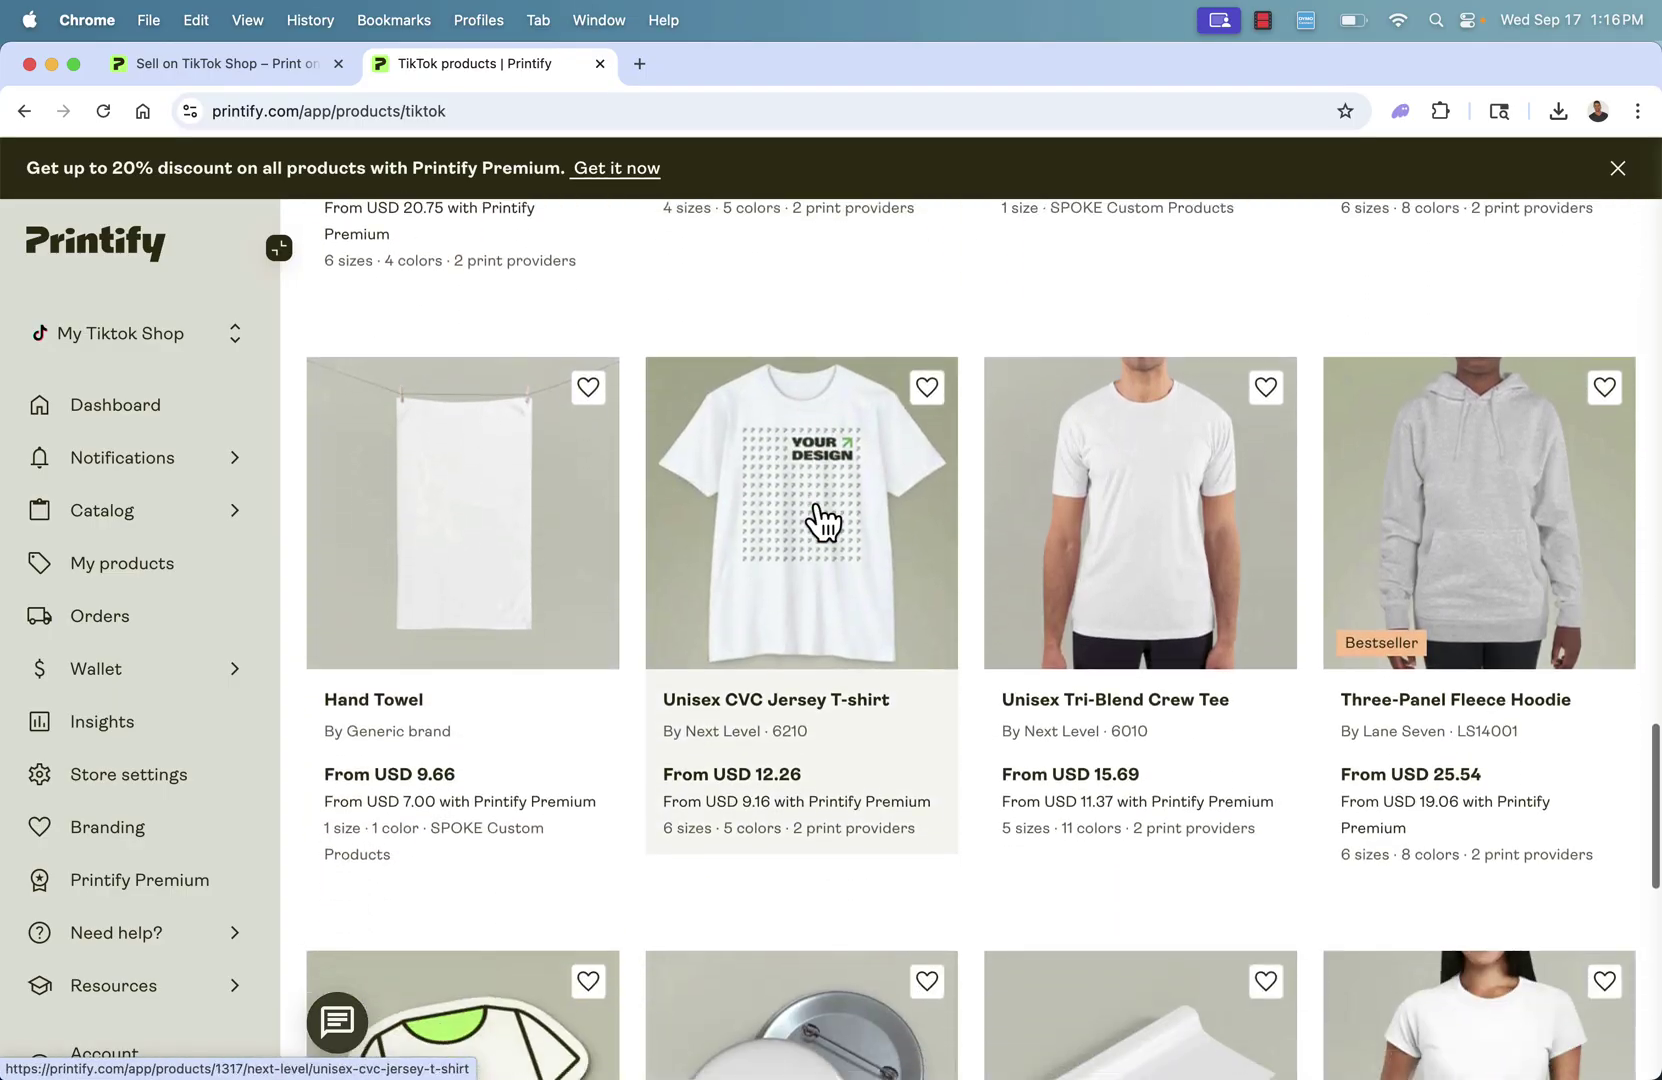
pyautogui.scroll(-4, 822, 520)
pyautogui.scroll(-3, 822, 520)
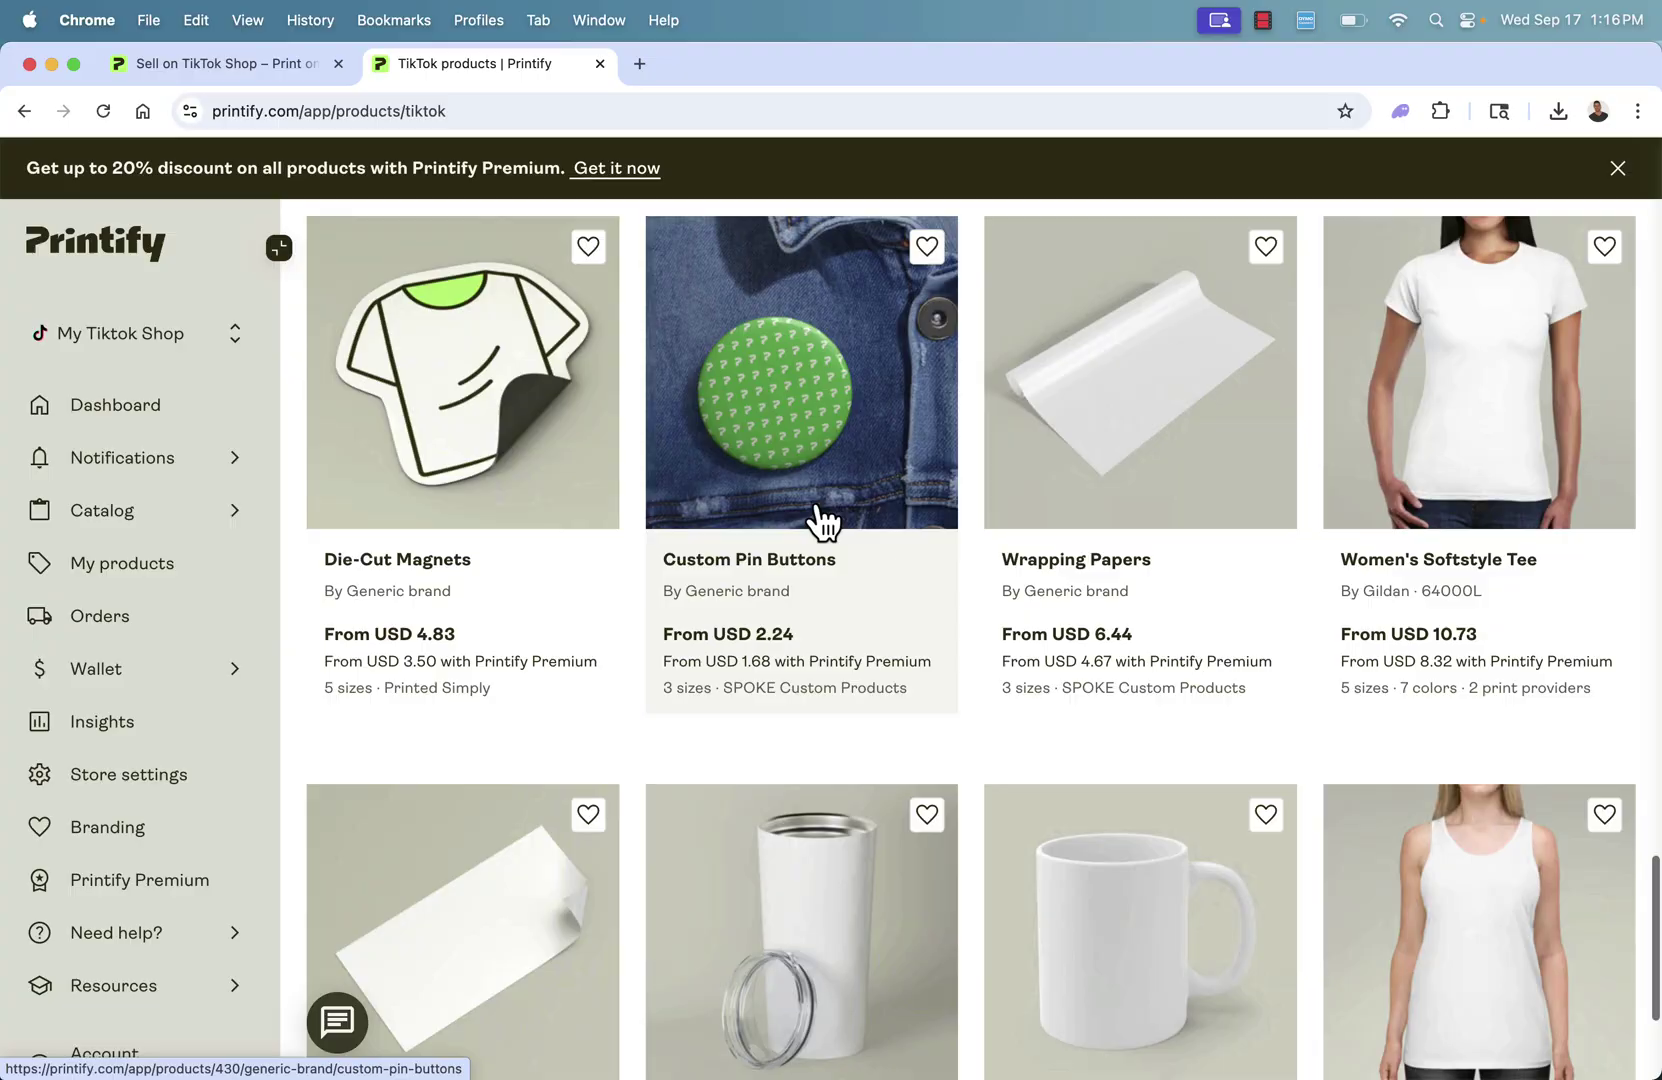
pyautogui.scroll(2, 822, 520)
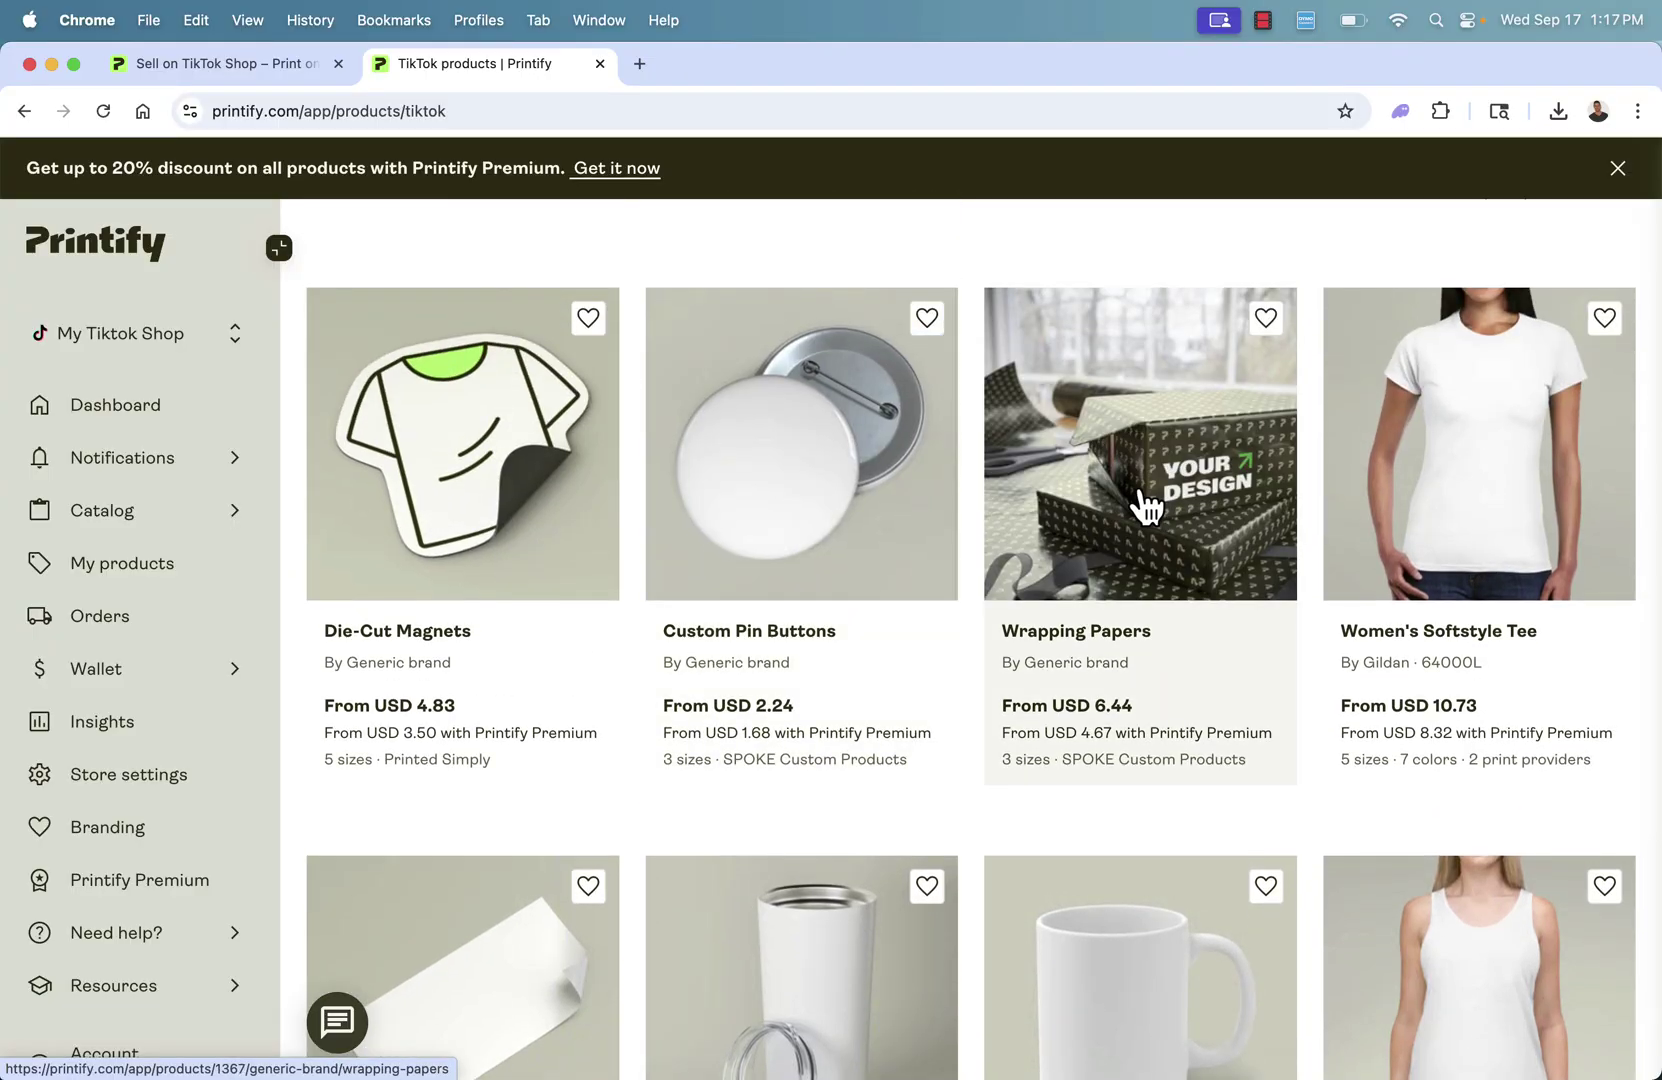
pyautogui.scroll(12, 880, 487)
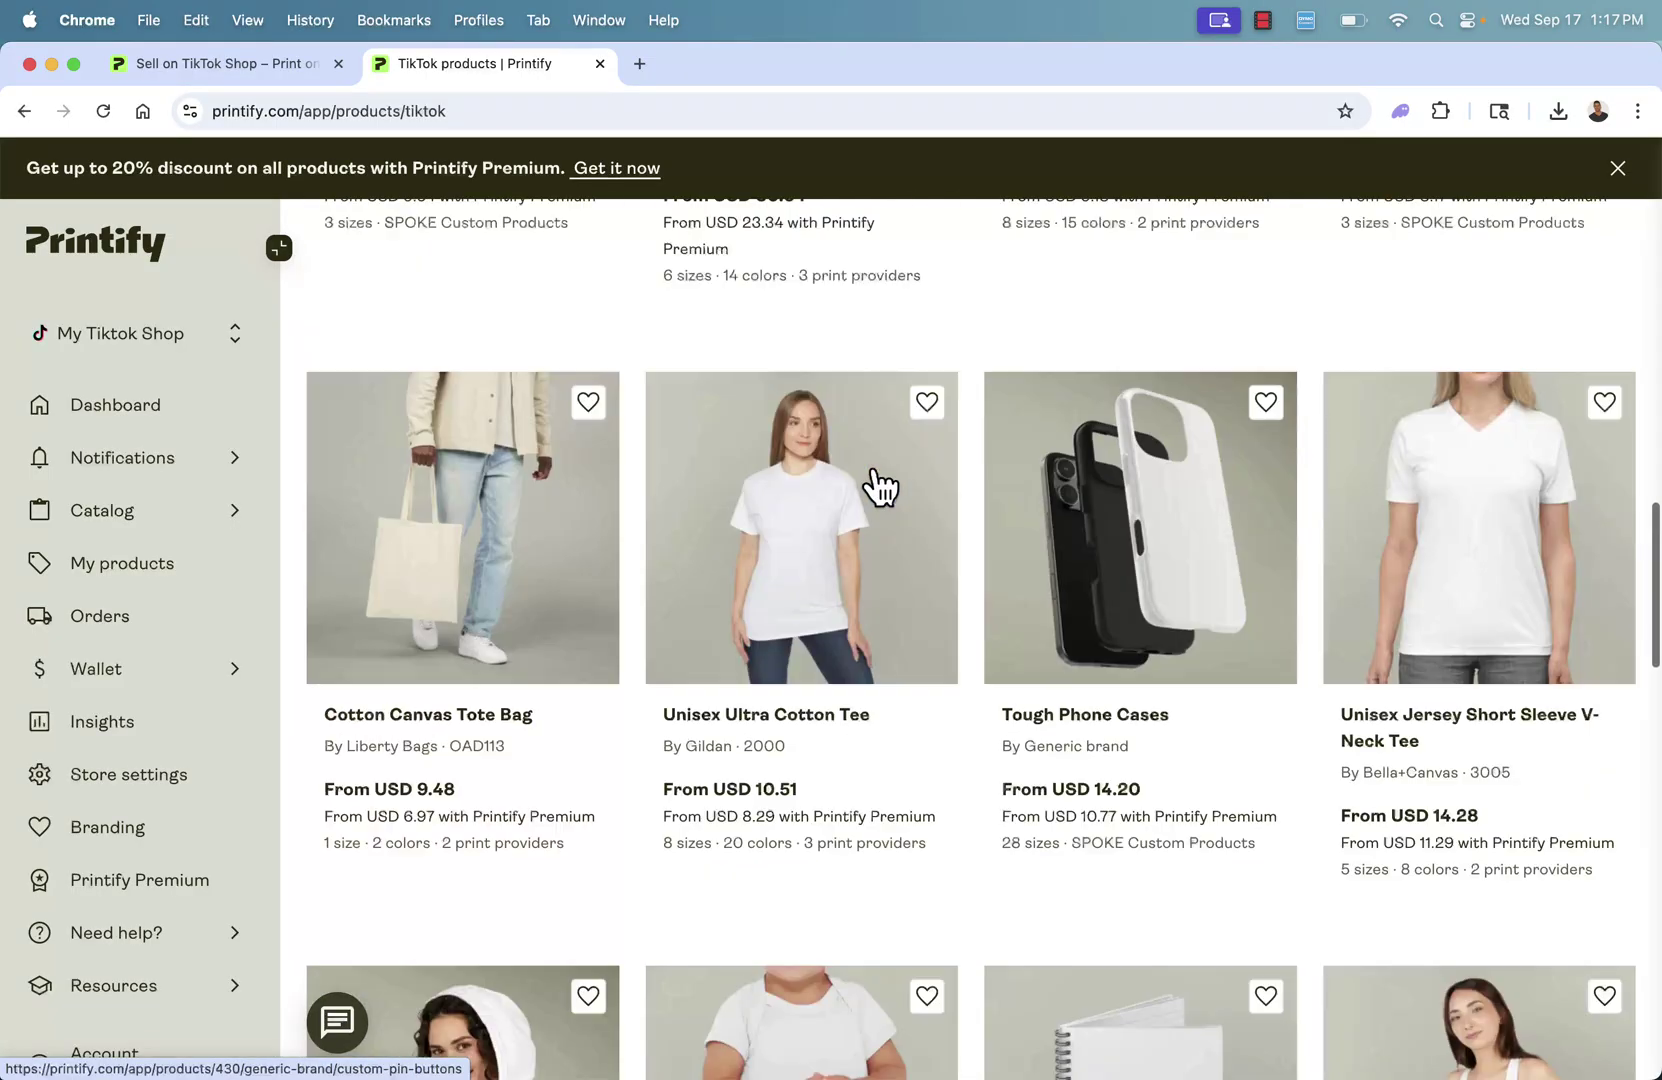
pyautogui.scroll(15, 880, 487)
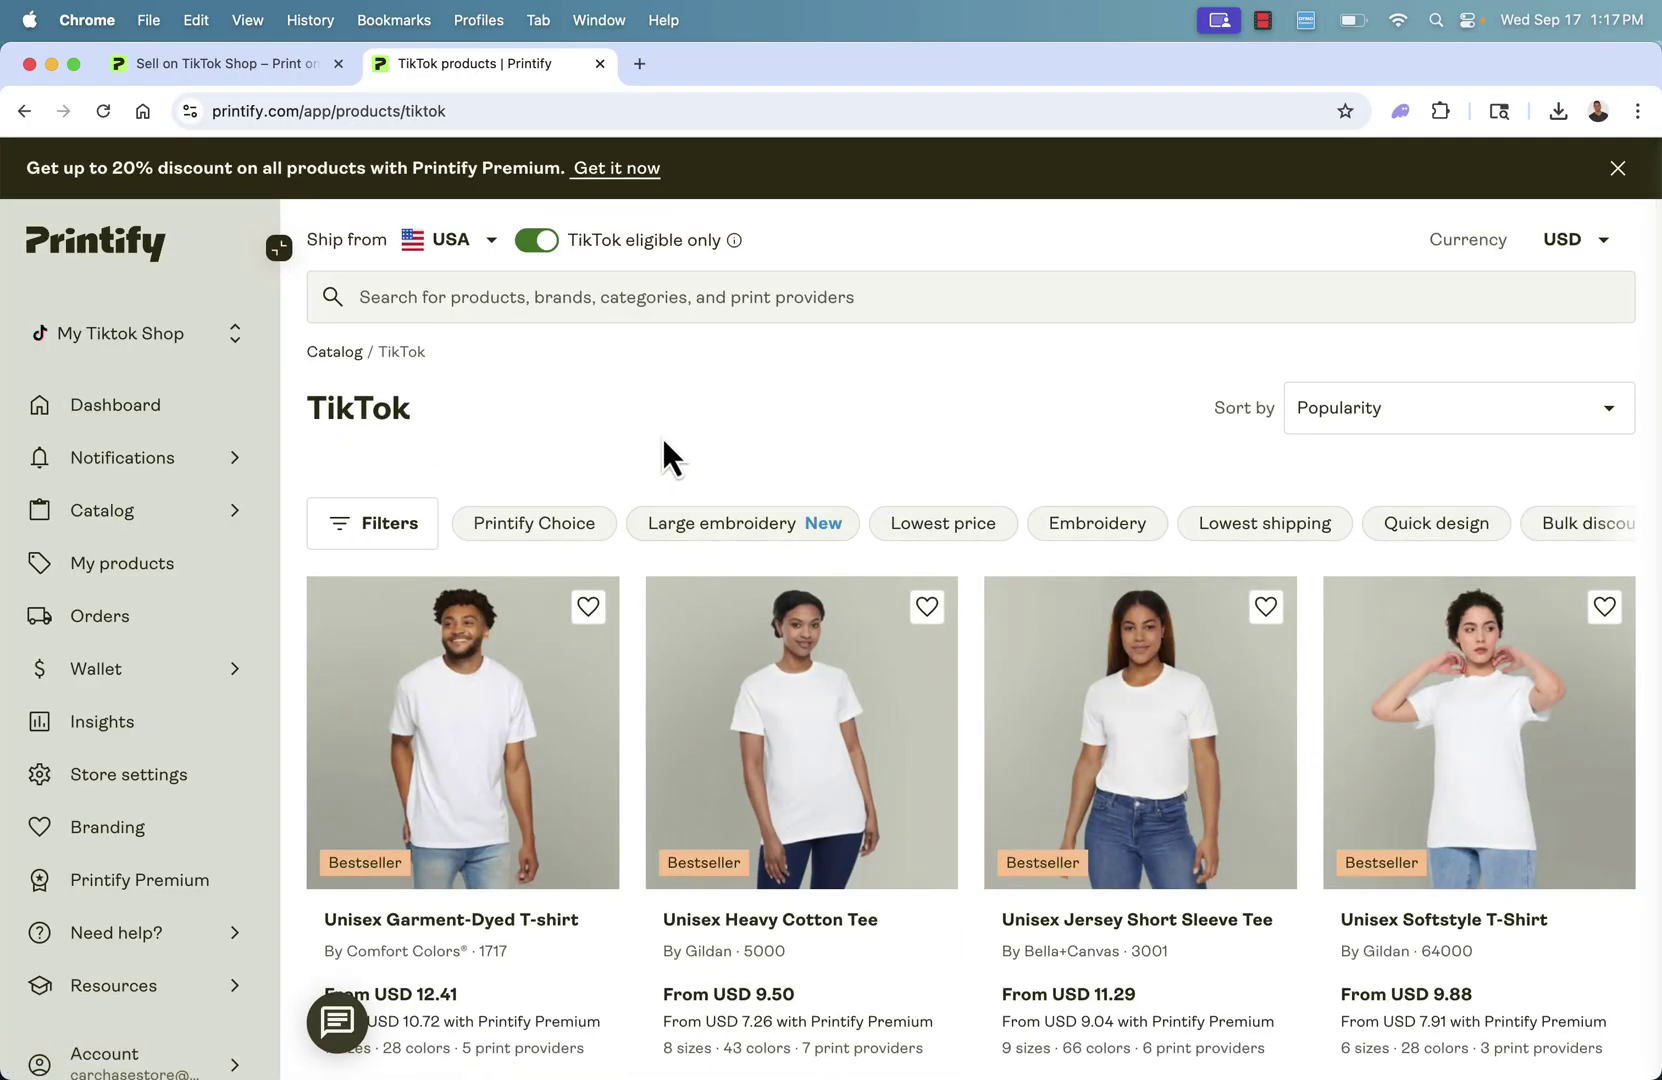
# - Open the Unisex Garment-Dyed T-shirt product page and look over its details
pyautogui.click(471, 722)
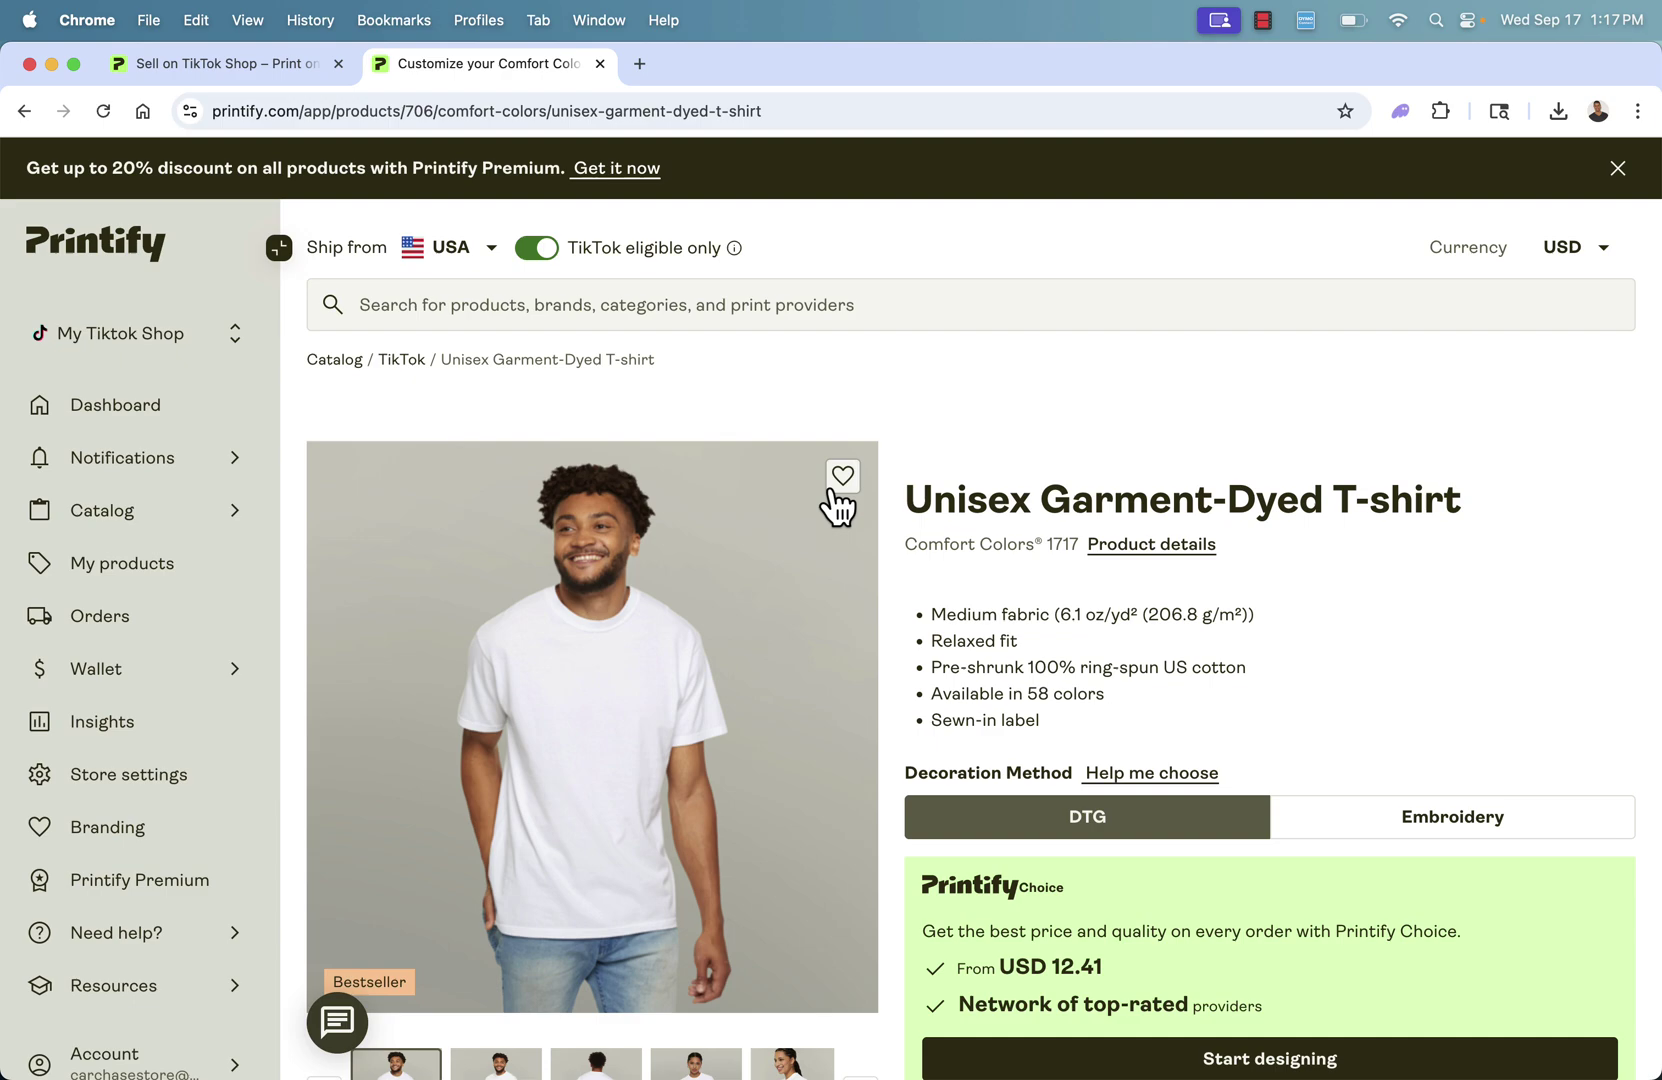
pyautogui.scroll(-2, 998, 531)
pyautogui.scroll(1, 998, 531)
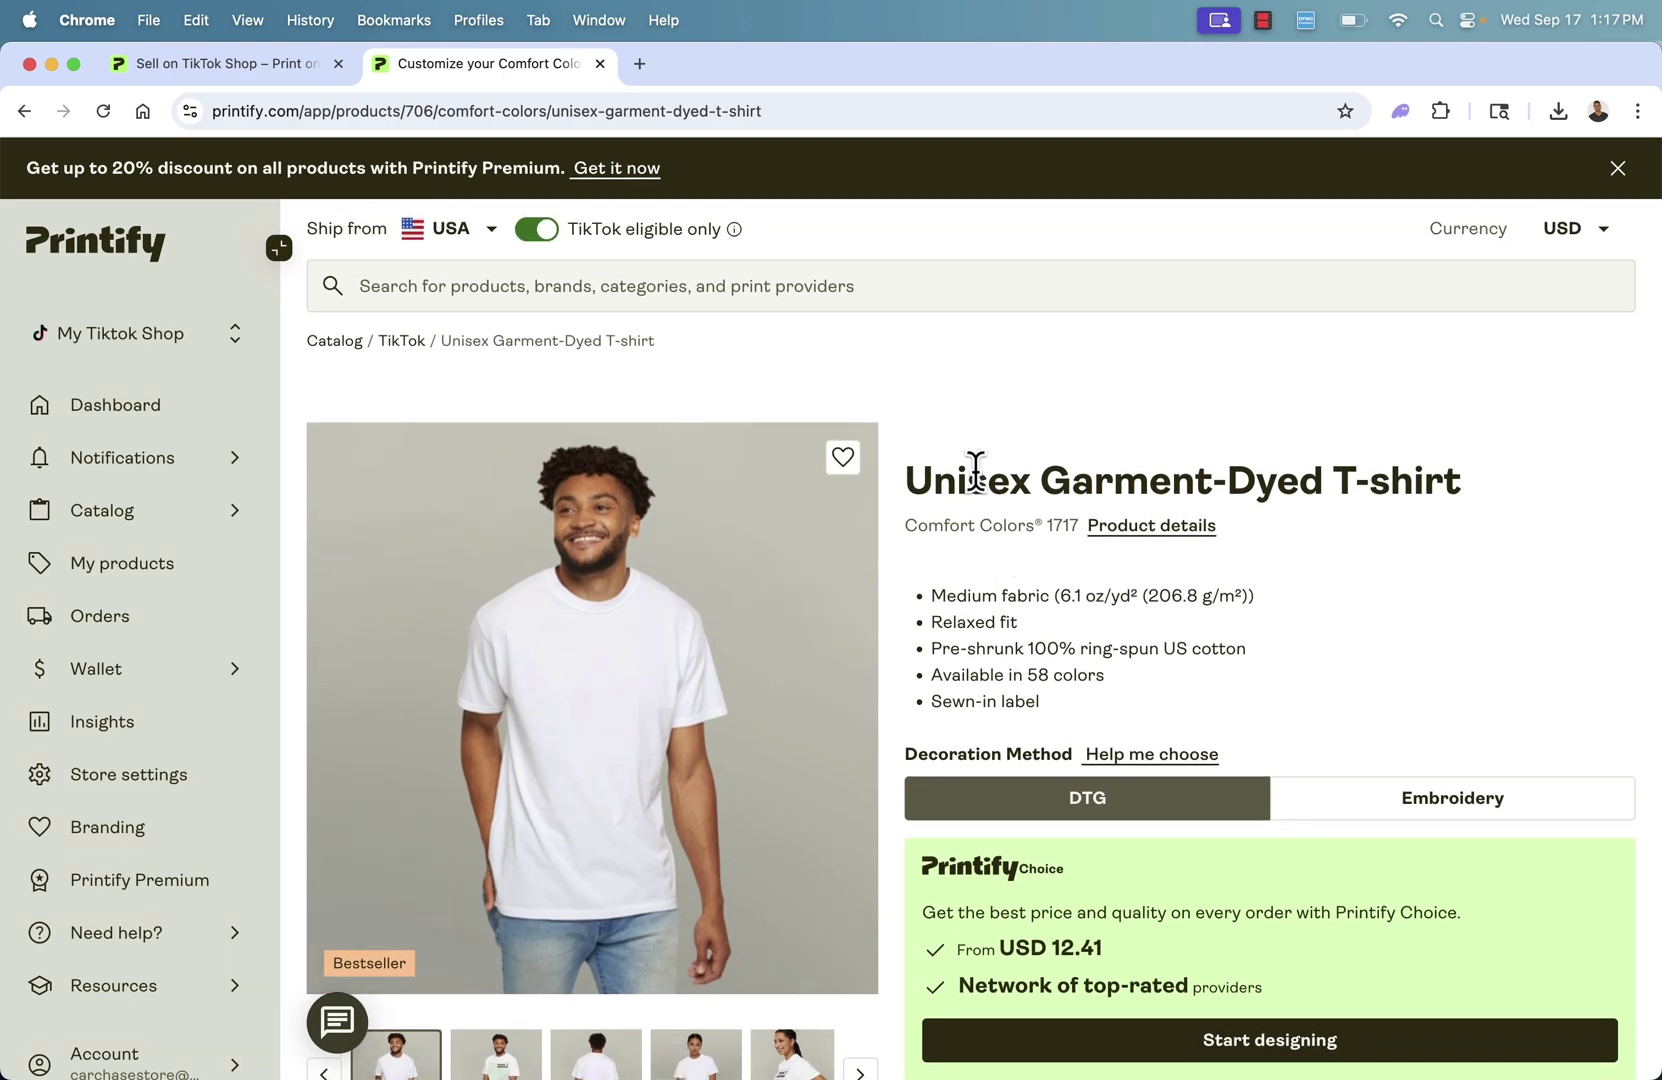
pyautogui.scroll(-1, 975, 472)
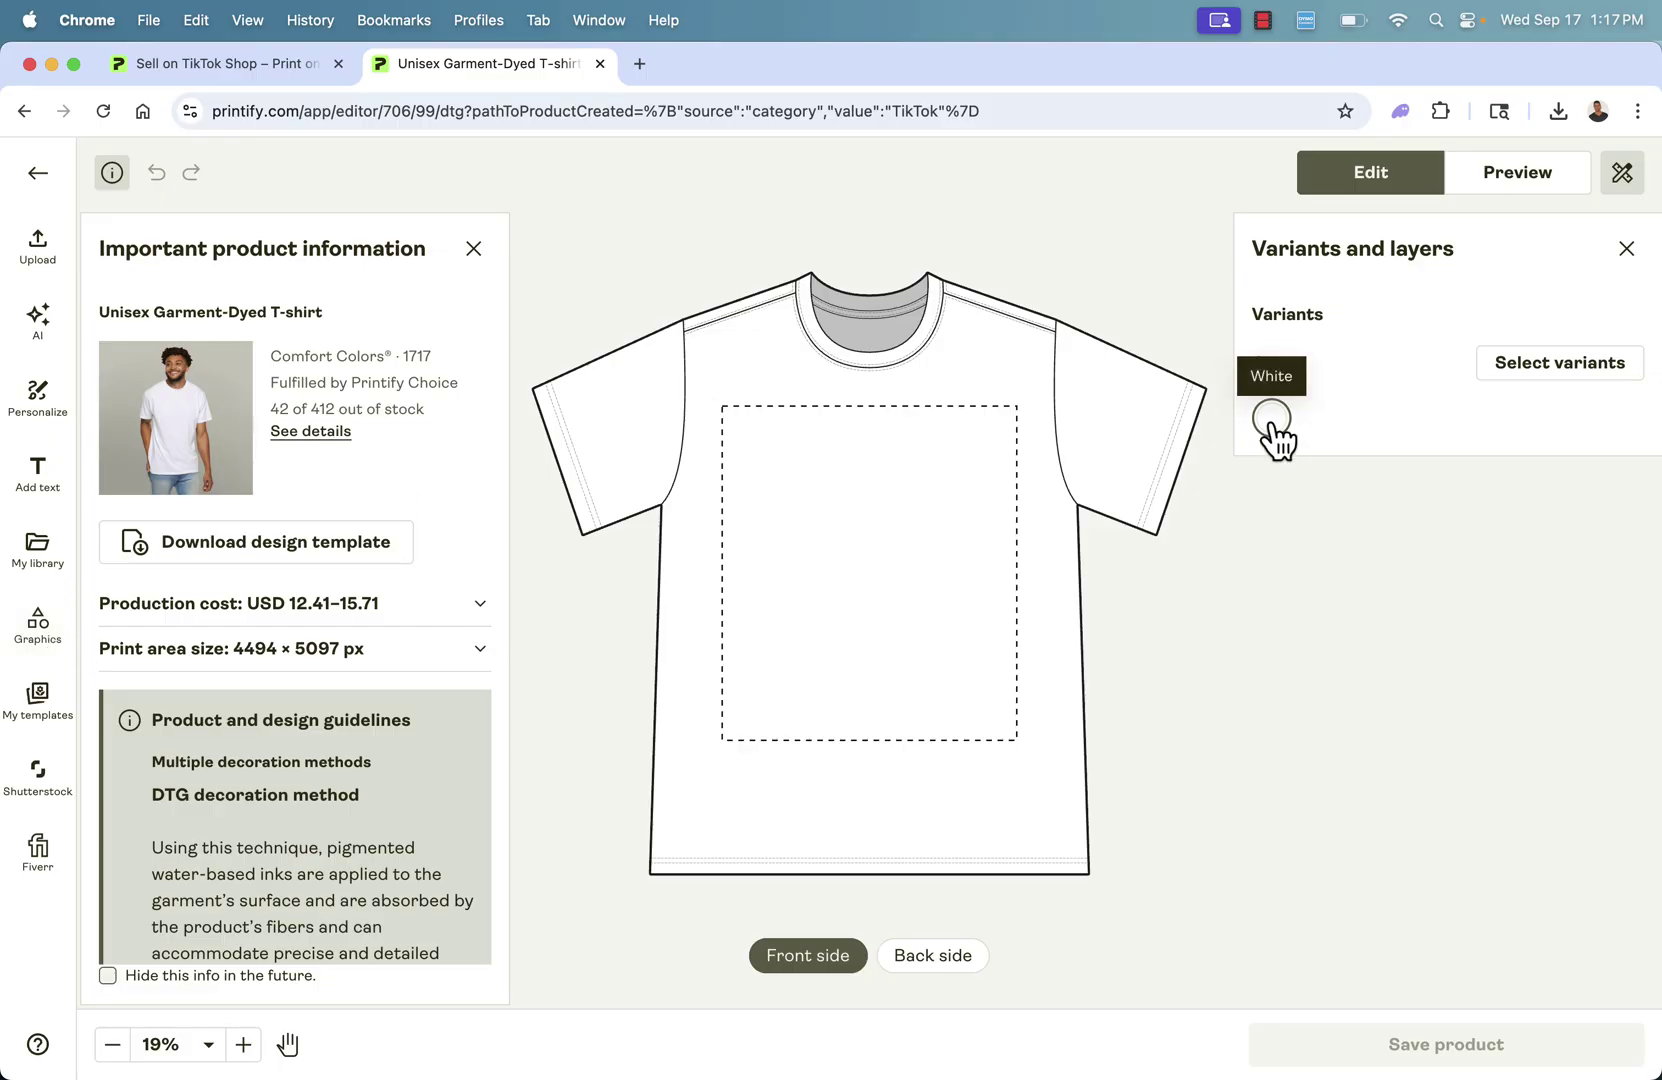
# - Make Black the only colour variant, removing White and Red
pyautogui.click(1510, 366)
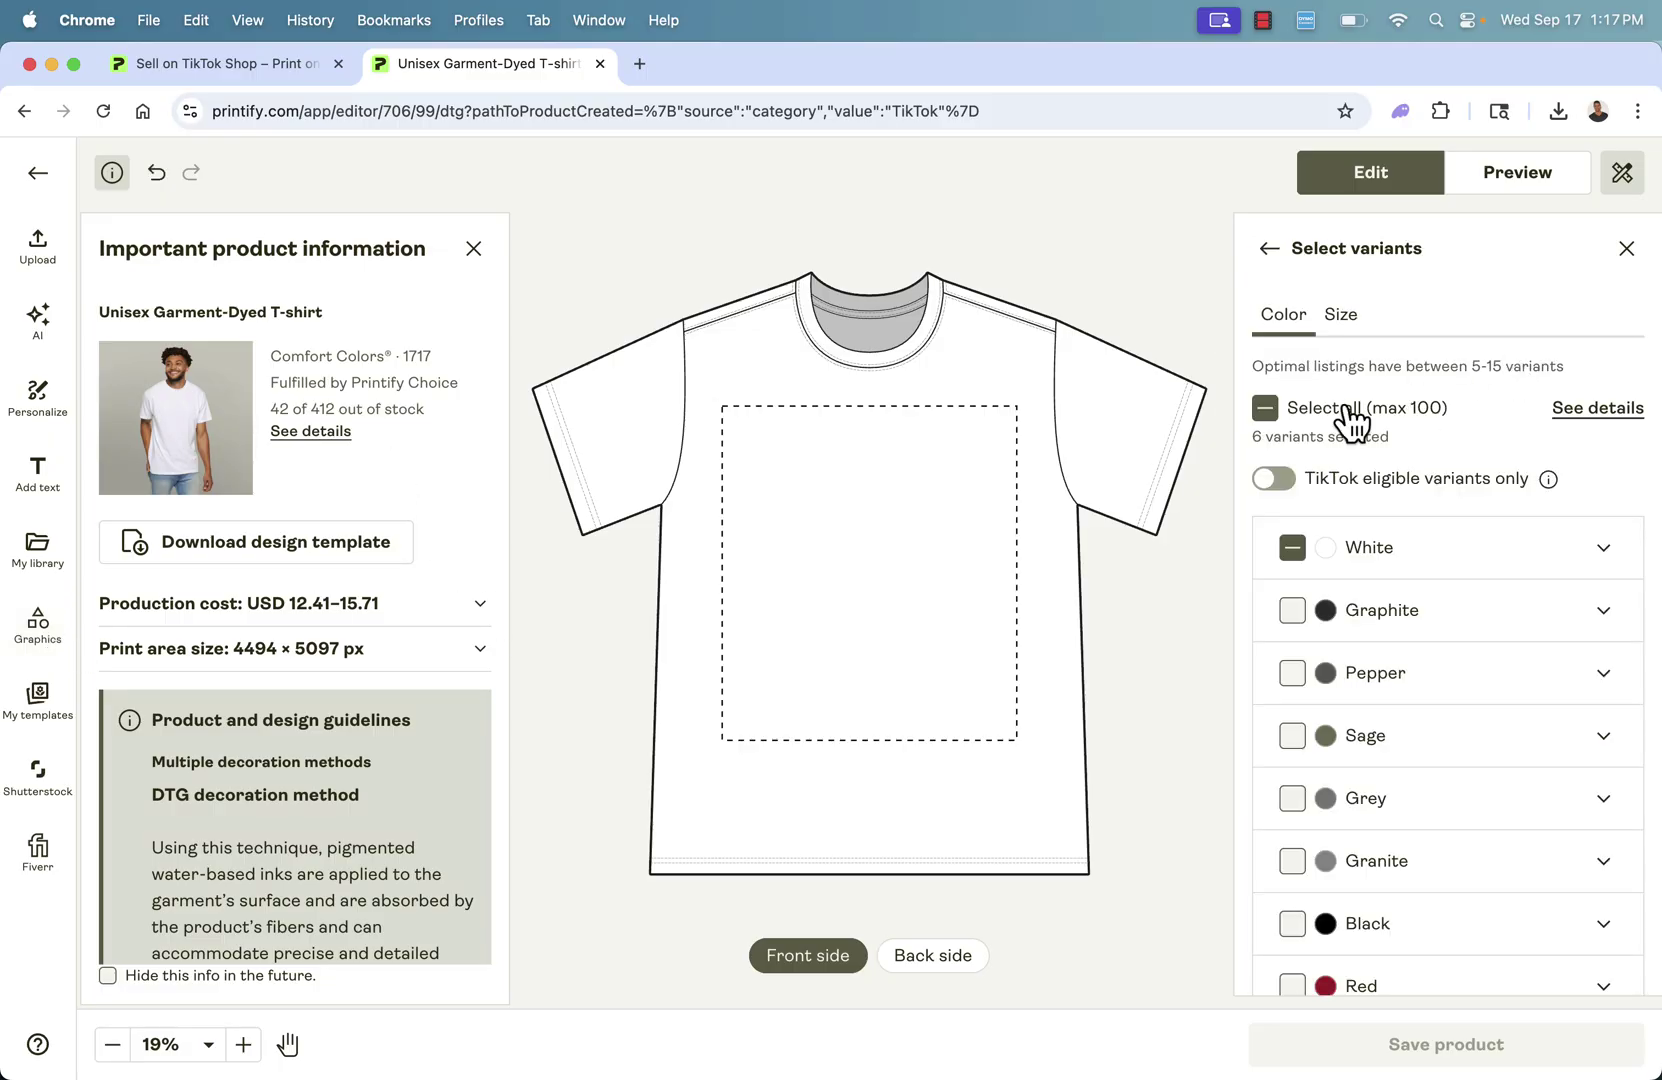
pyautogui.scroll(-2, 1352, 605)
pyautogui.scroll(-3, 1352, 605)
pyautogui.click(1292, 697)
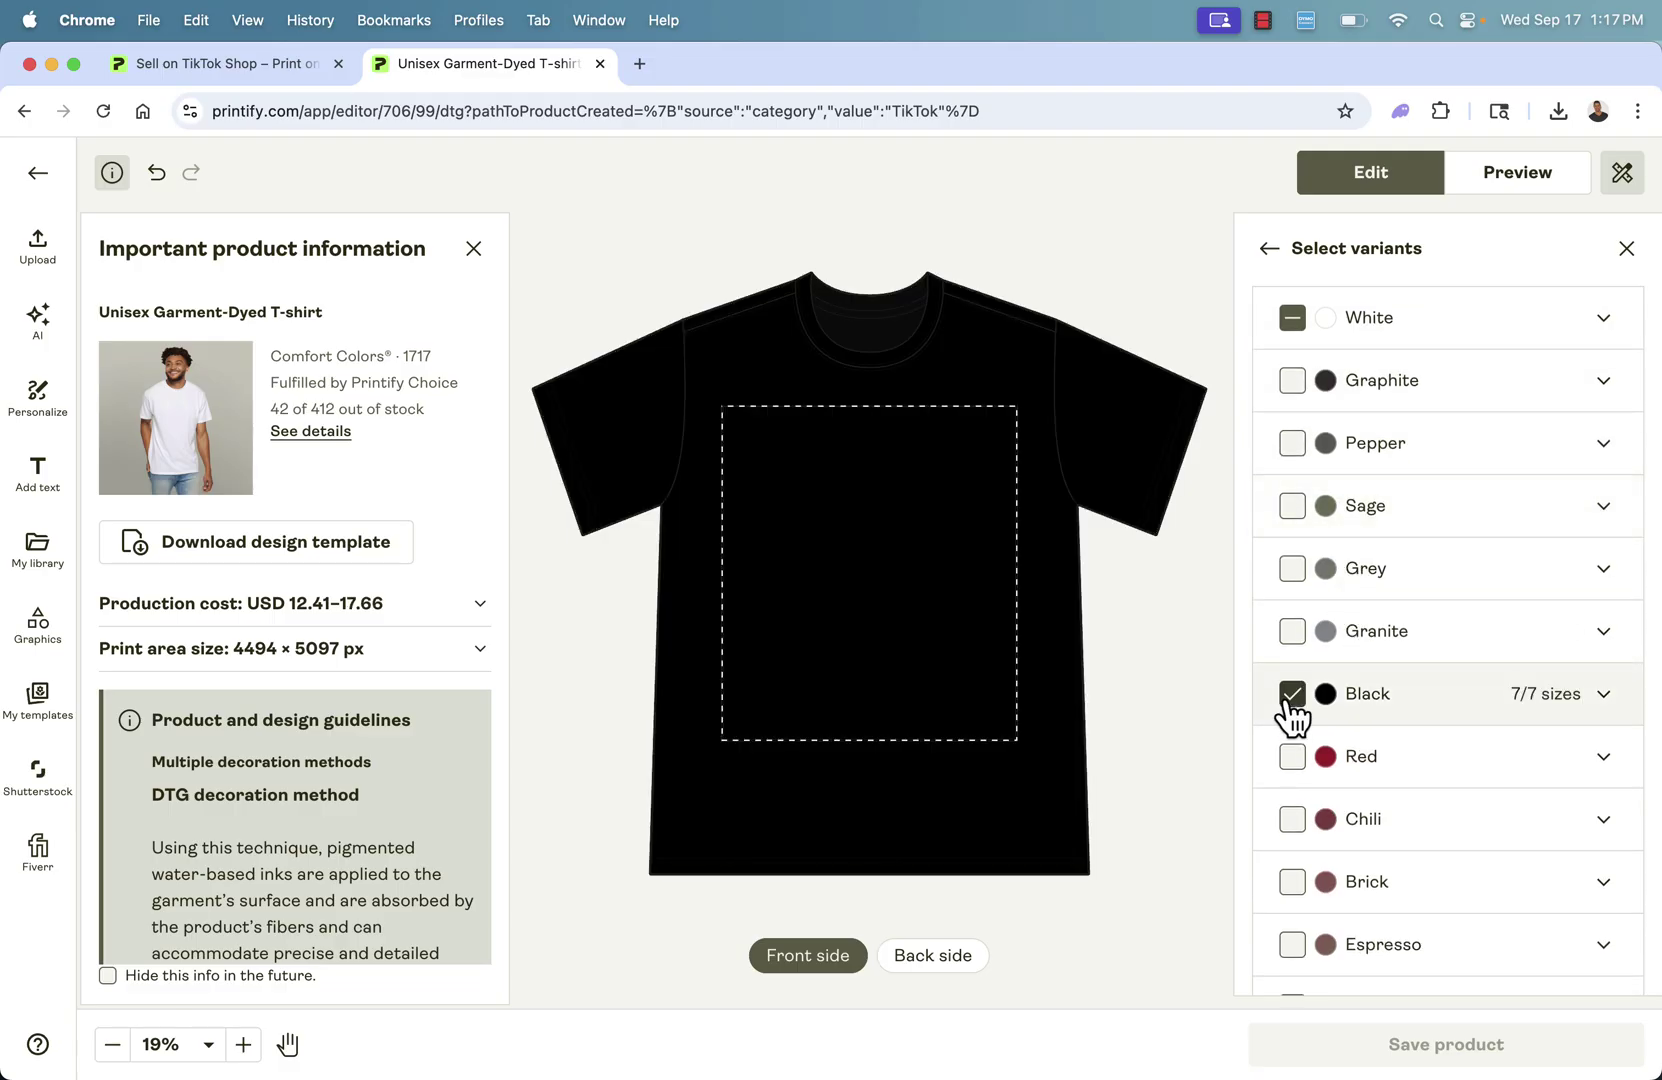
pyautogui.click(1292, 757)
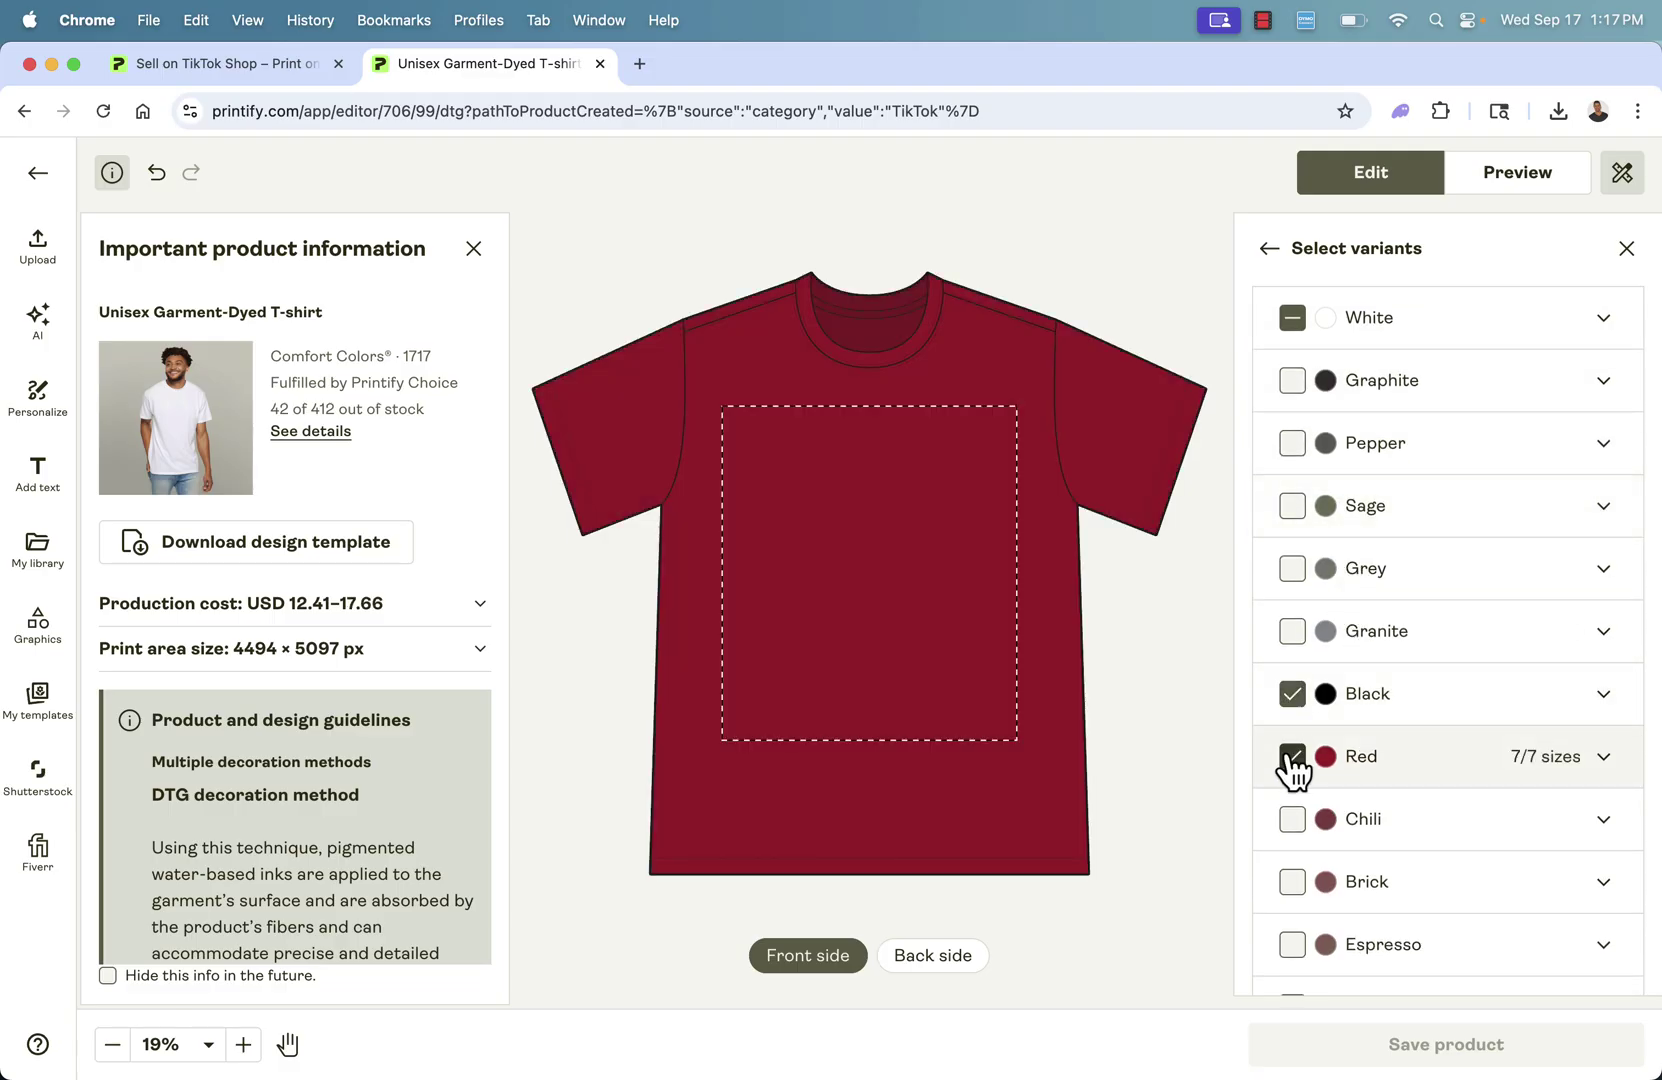
pyautogui.scroll(5, 1290, 762)
pyautogui.click(1292, 653)
pyautogui.click(1292, 653)
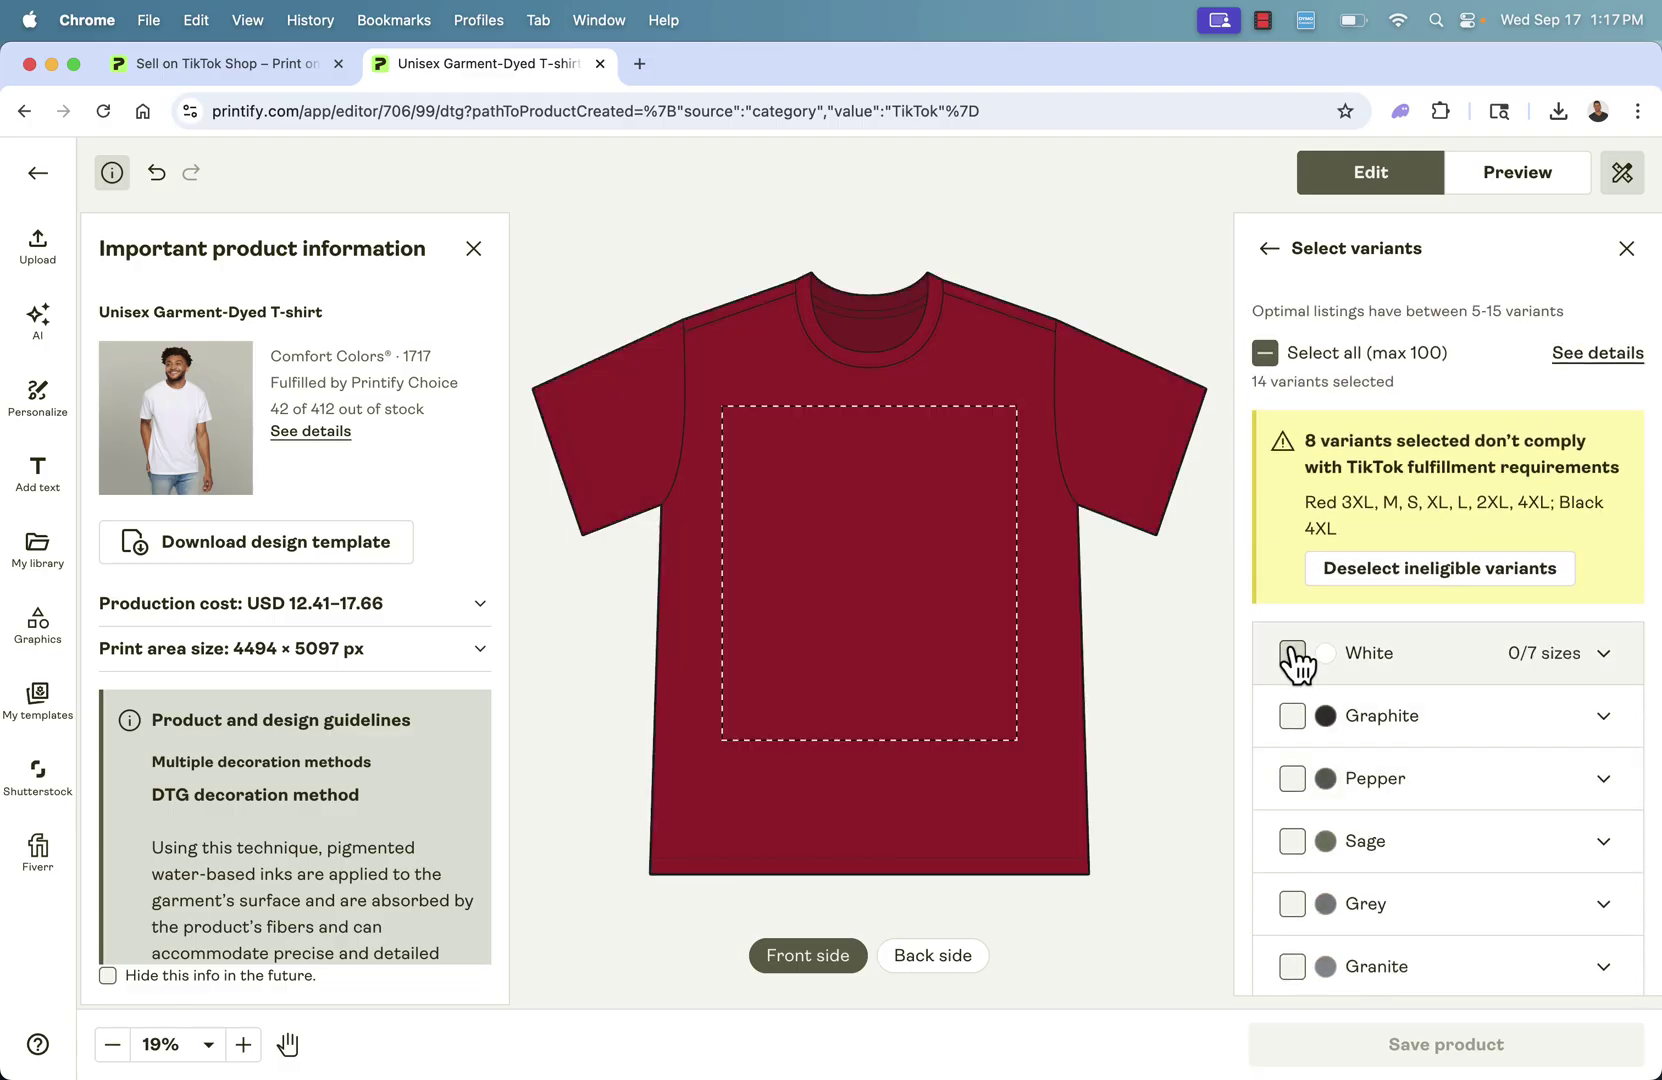
pyautogui.scroll(-7, 1380, 660)
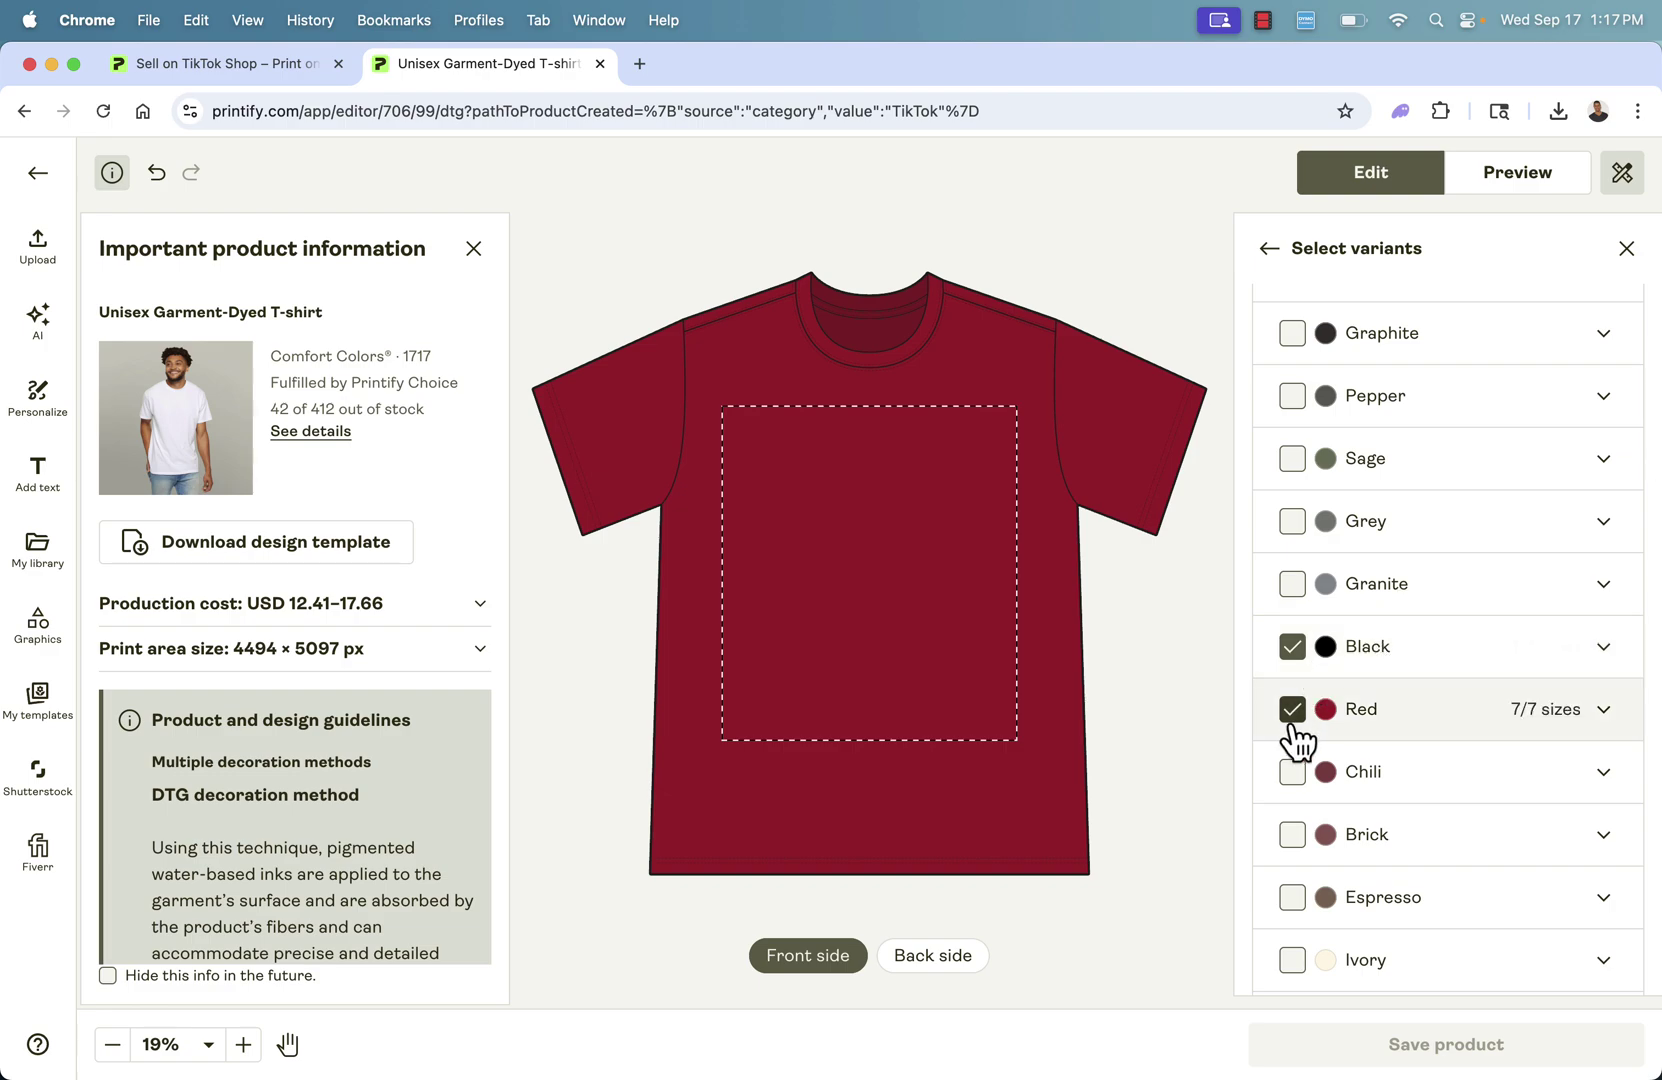
pyautogui.click(1292, 709)
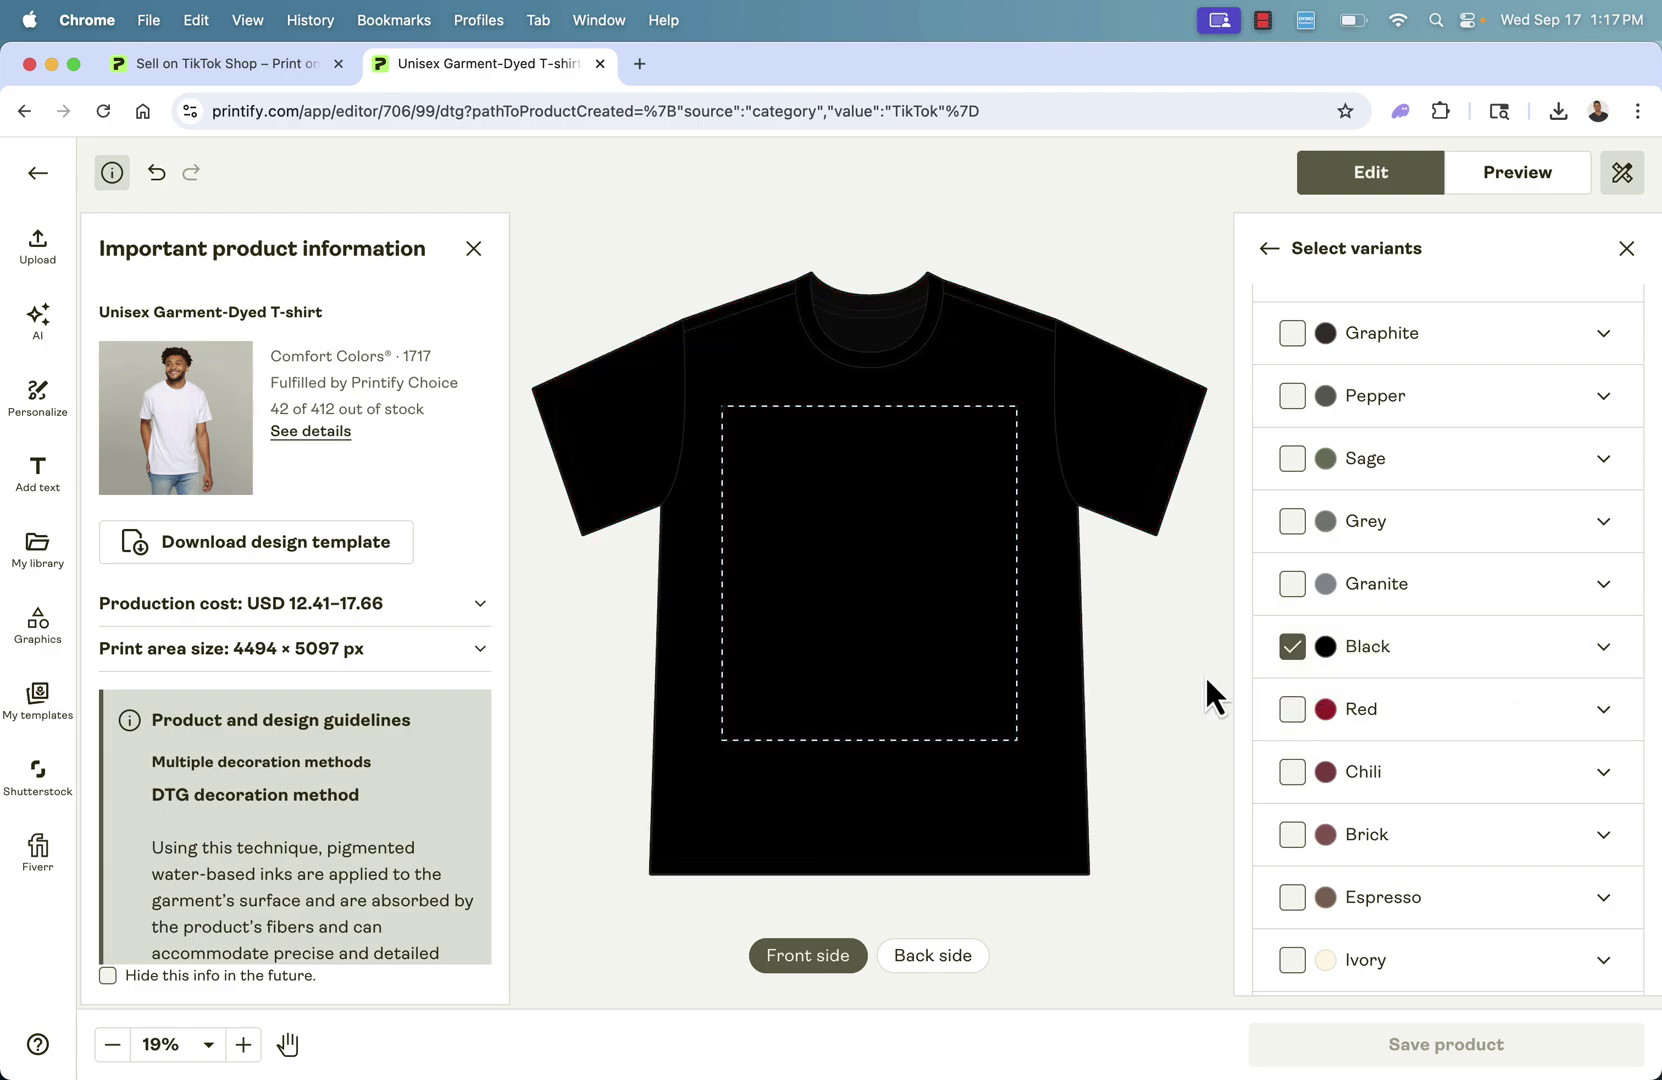
# - Check the back and front of the black shirt, then return to the layers overview
pyautogui.click(929, 962)
pyautogui.click(829, 962)
pyautogui.click(1266, 249)
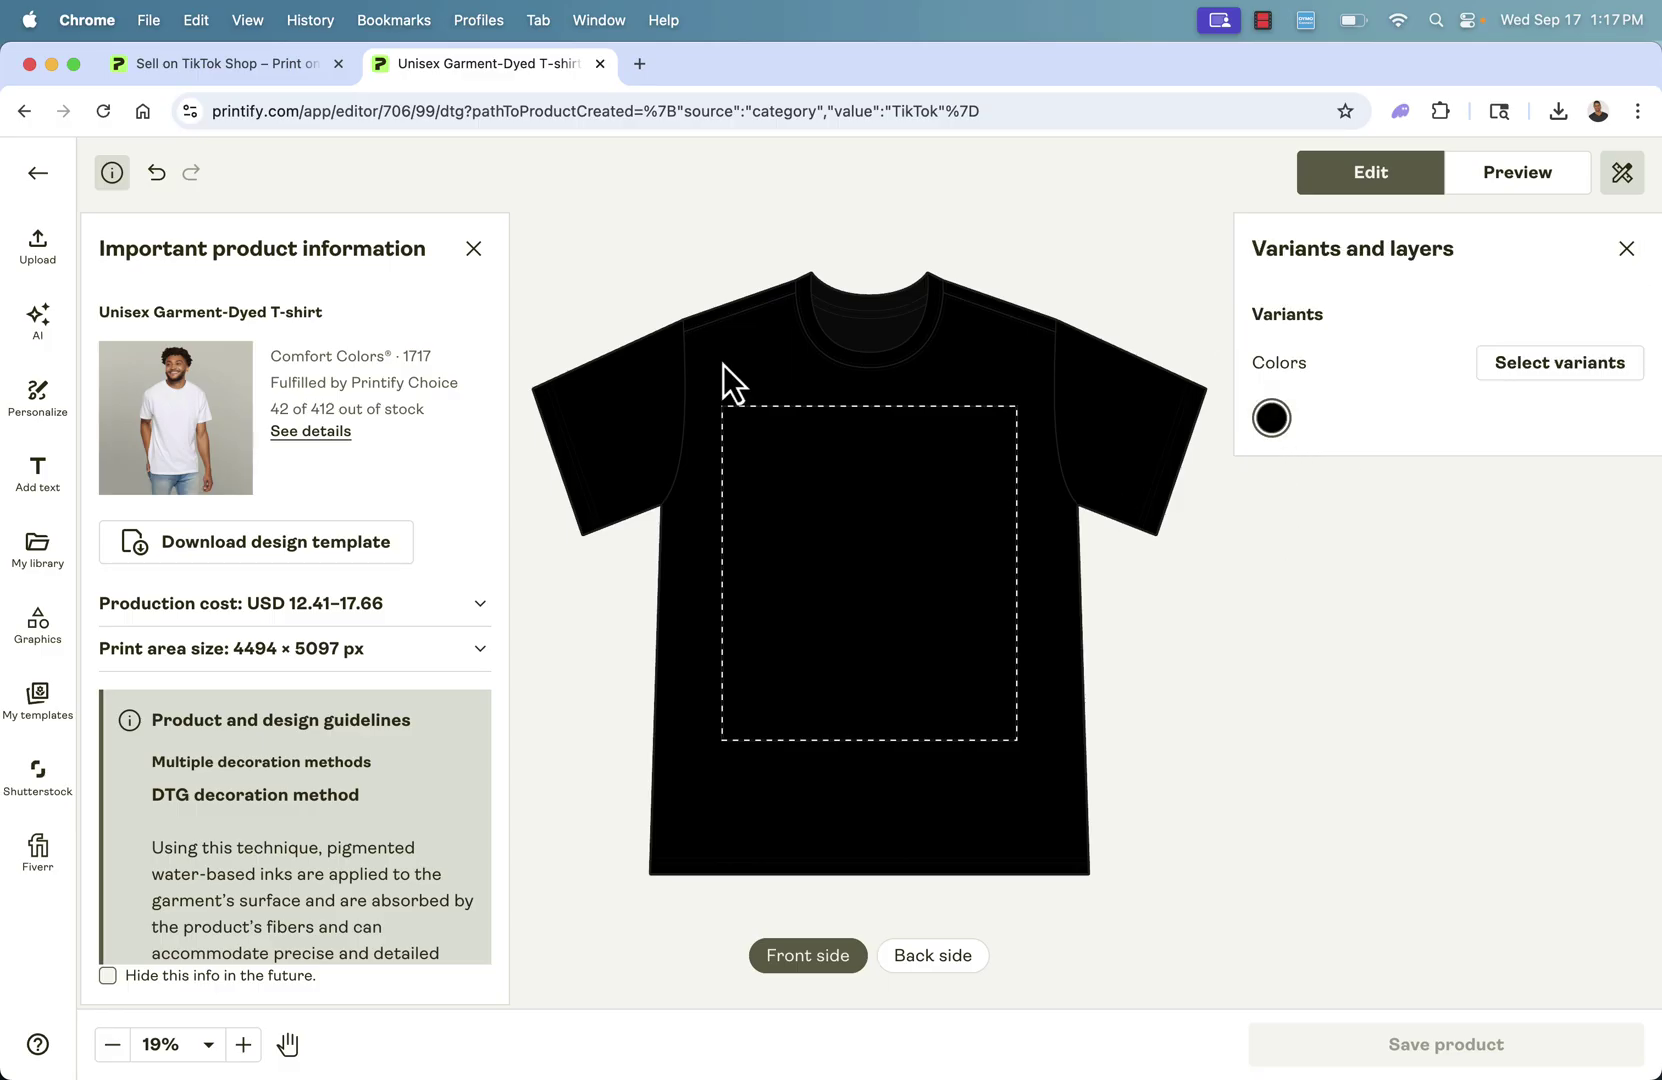
# - Look through the Upload, AI image, Personalization and Text panels in the editor sidebar
pyautogui.click(46, 273)
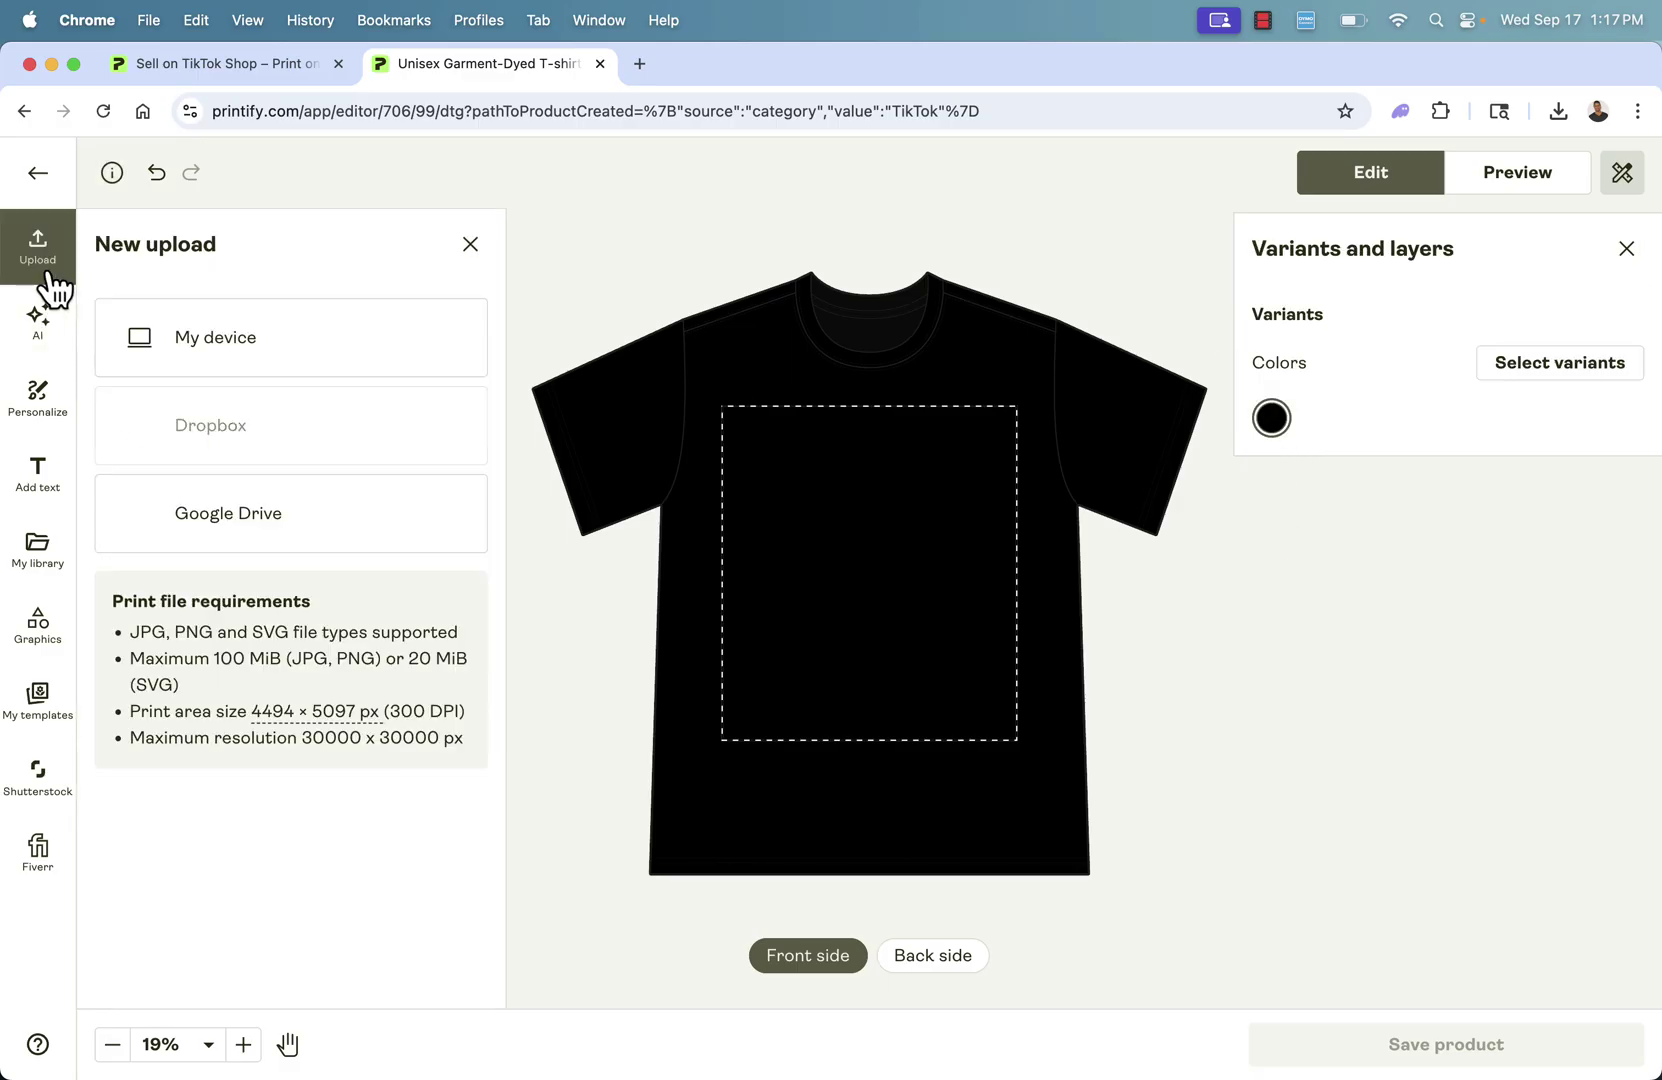
pyautogui.click(36, 340)
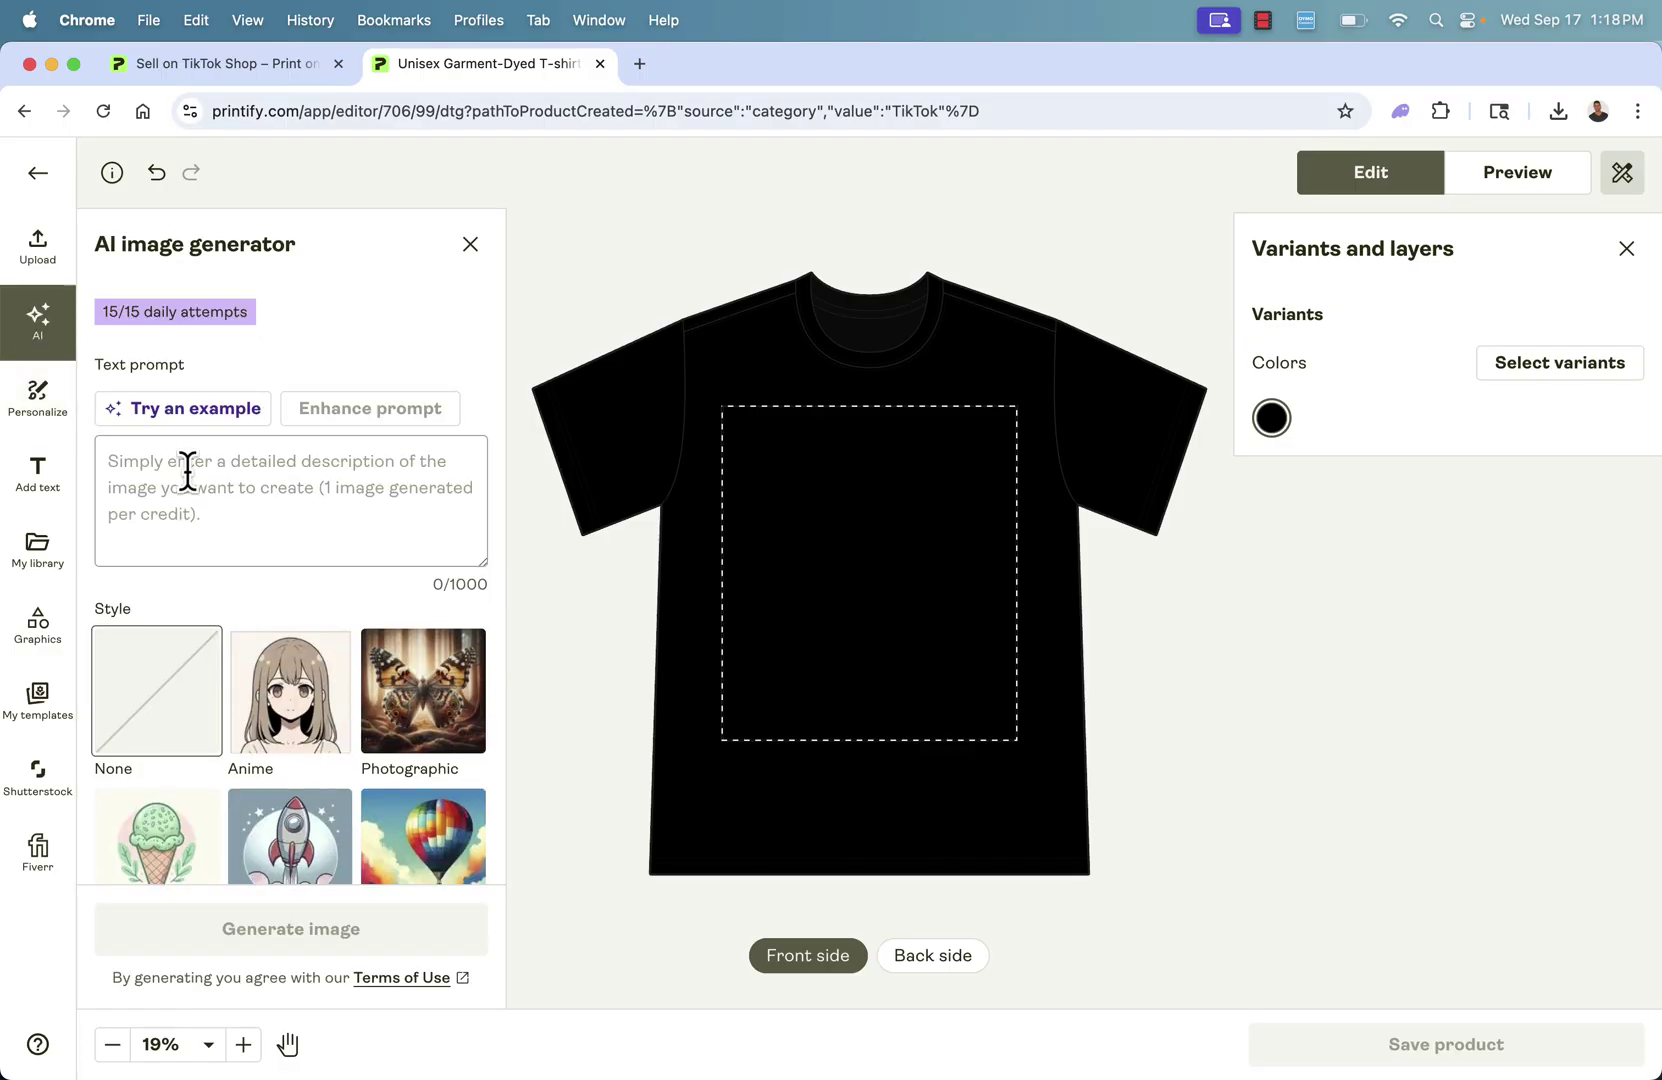
pyautogui.click(37, 400)
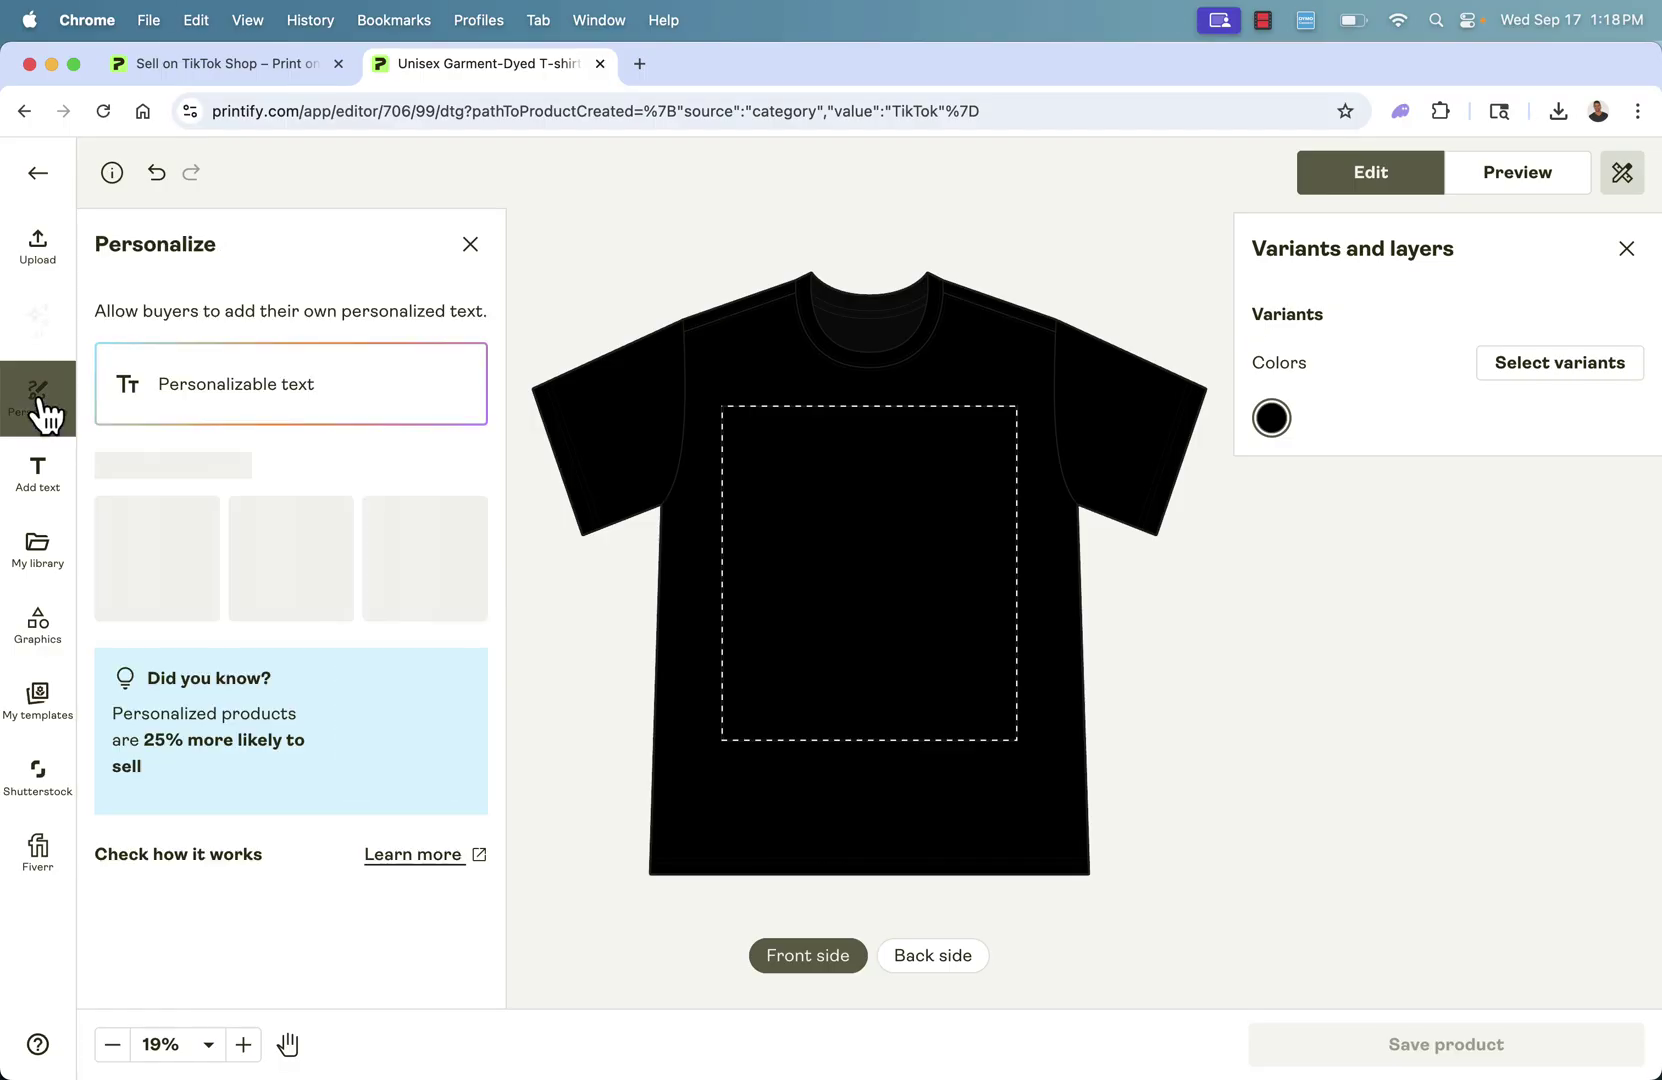
pyautogui.click(42, 476)
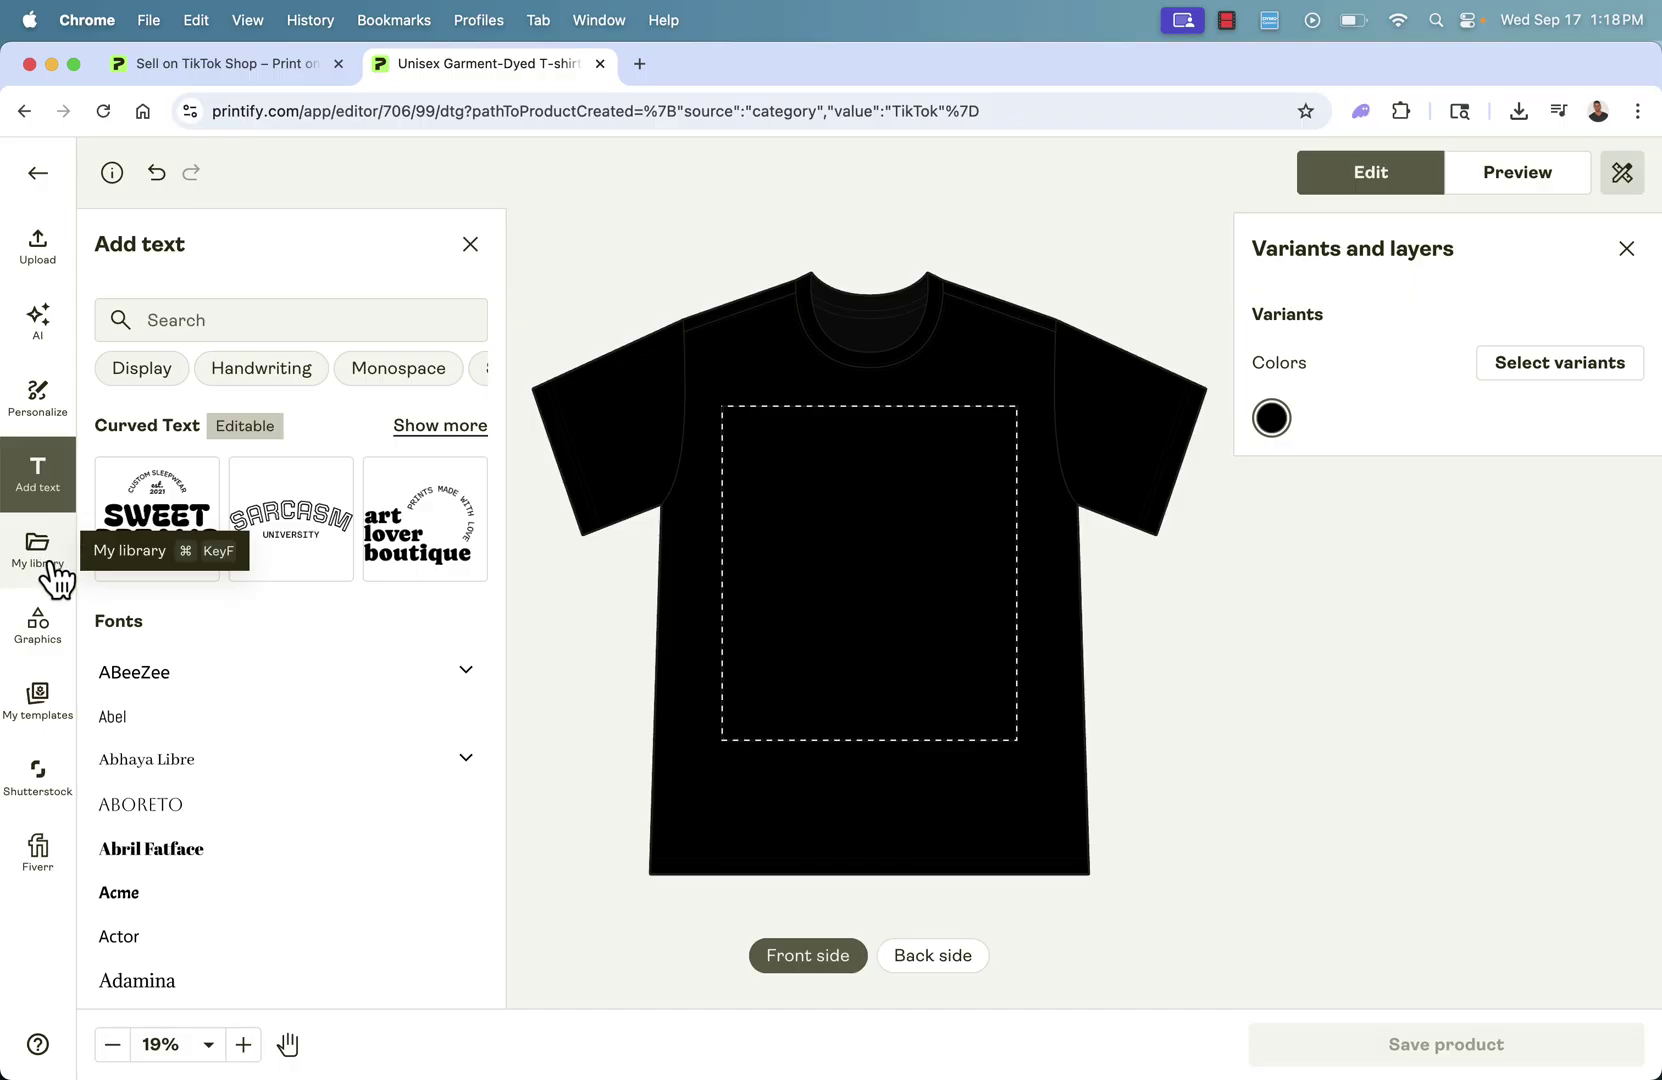
# - Browse the Graphics library and expand the full Text elements collection
pyautogui.click(38, 634)
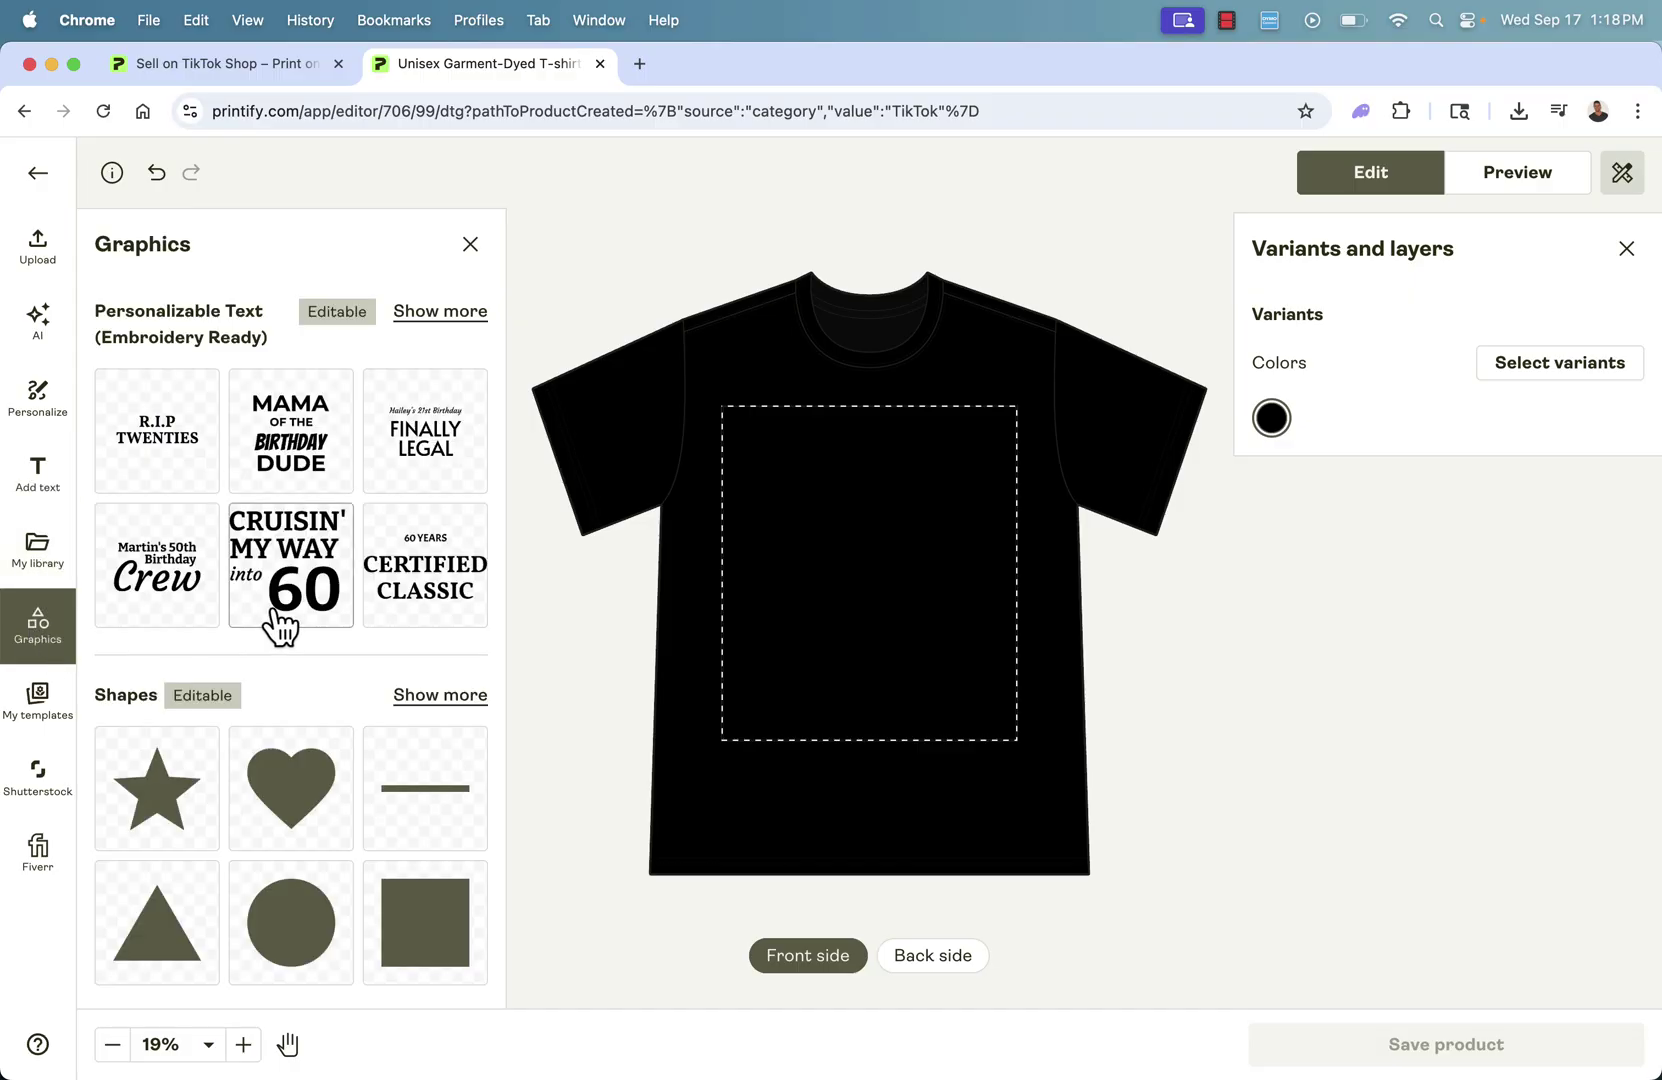
pyautogui.scroll(-5, 272, 625)
pyautogui.scroll(-10, 271, 608)
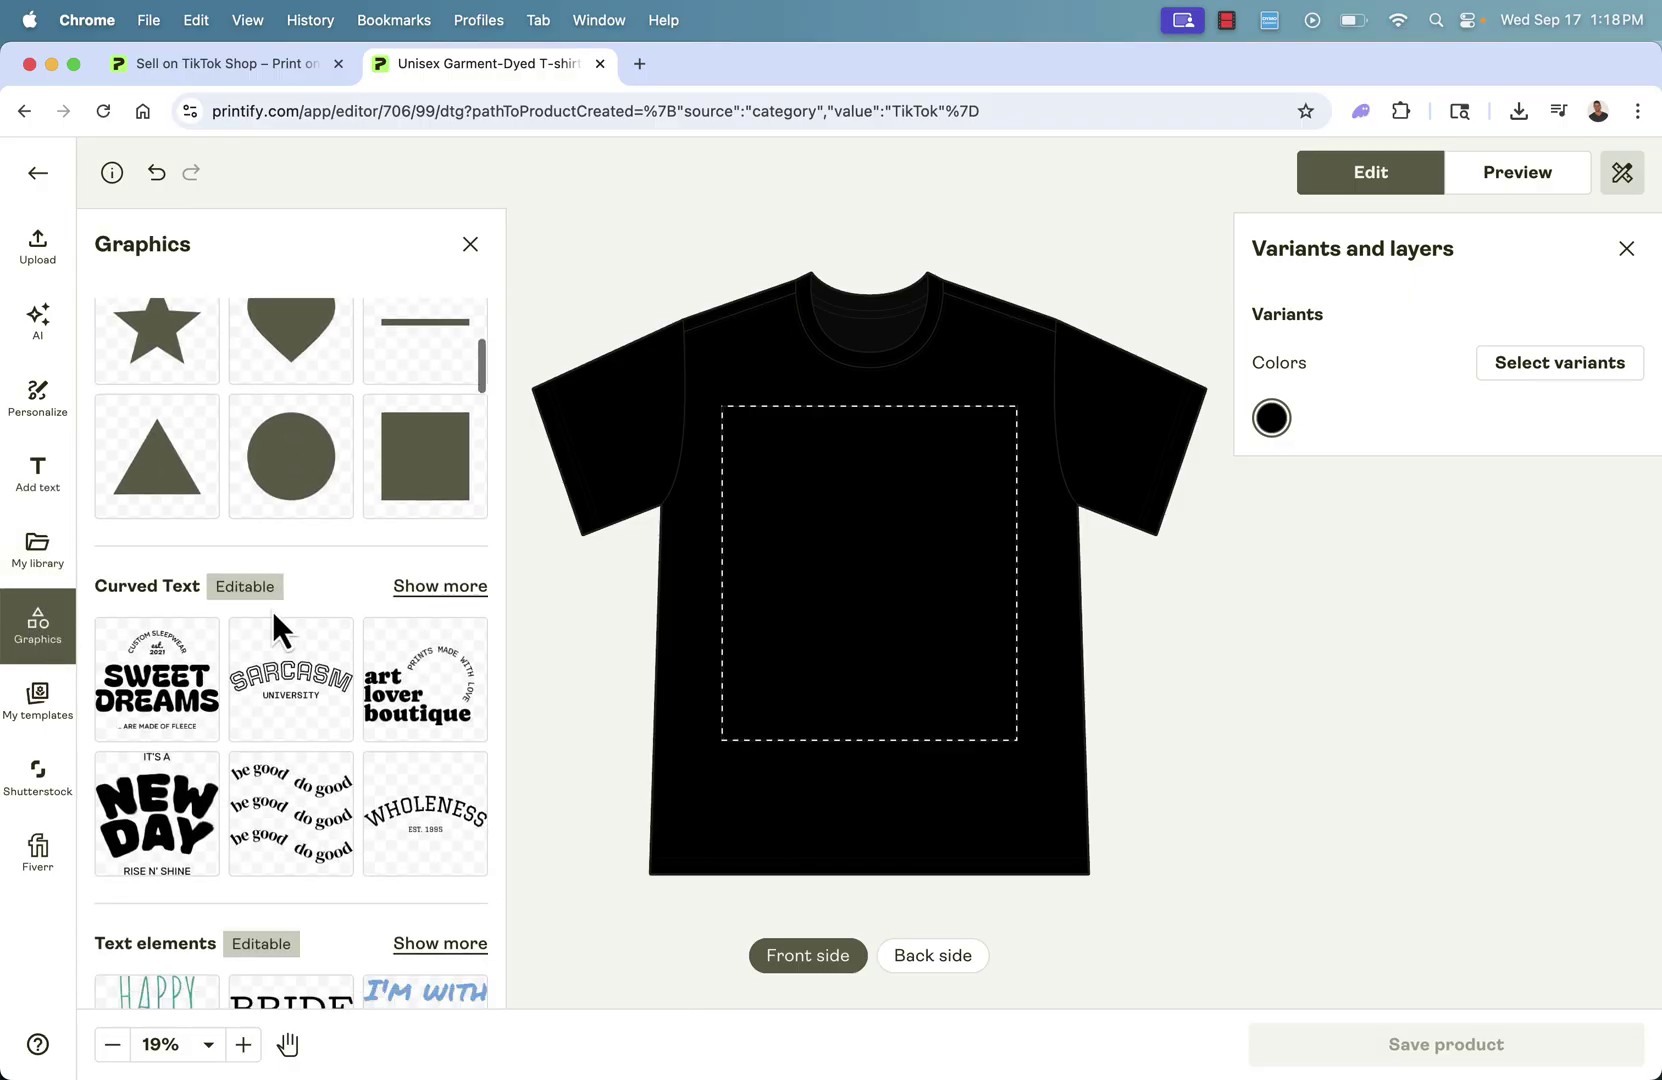
pyautogui.scroll(-3, 271, 612)
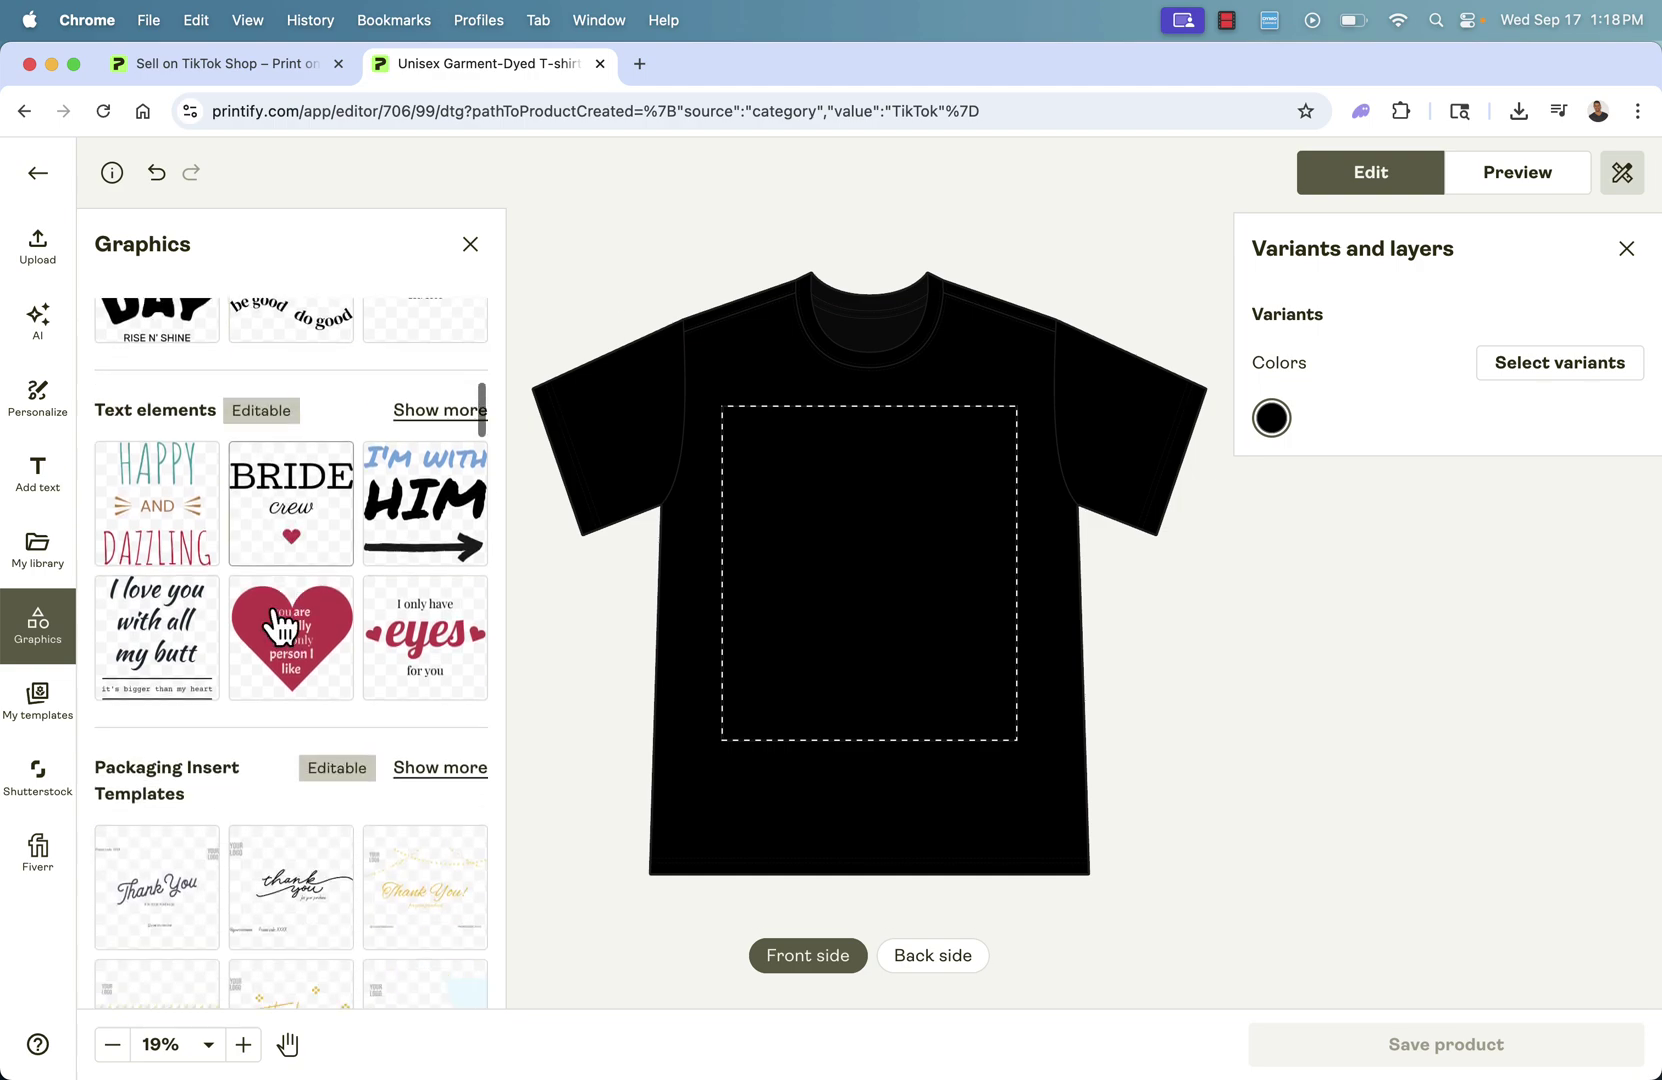
pyautogui.scroll(-2, 280, 625)
pyautogui.scroll(-1, 280, 625)
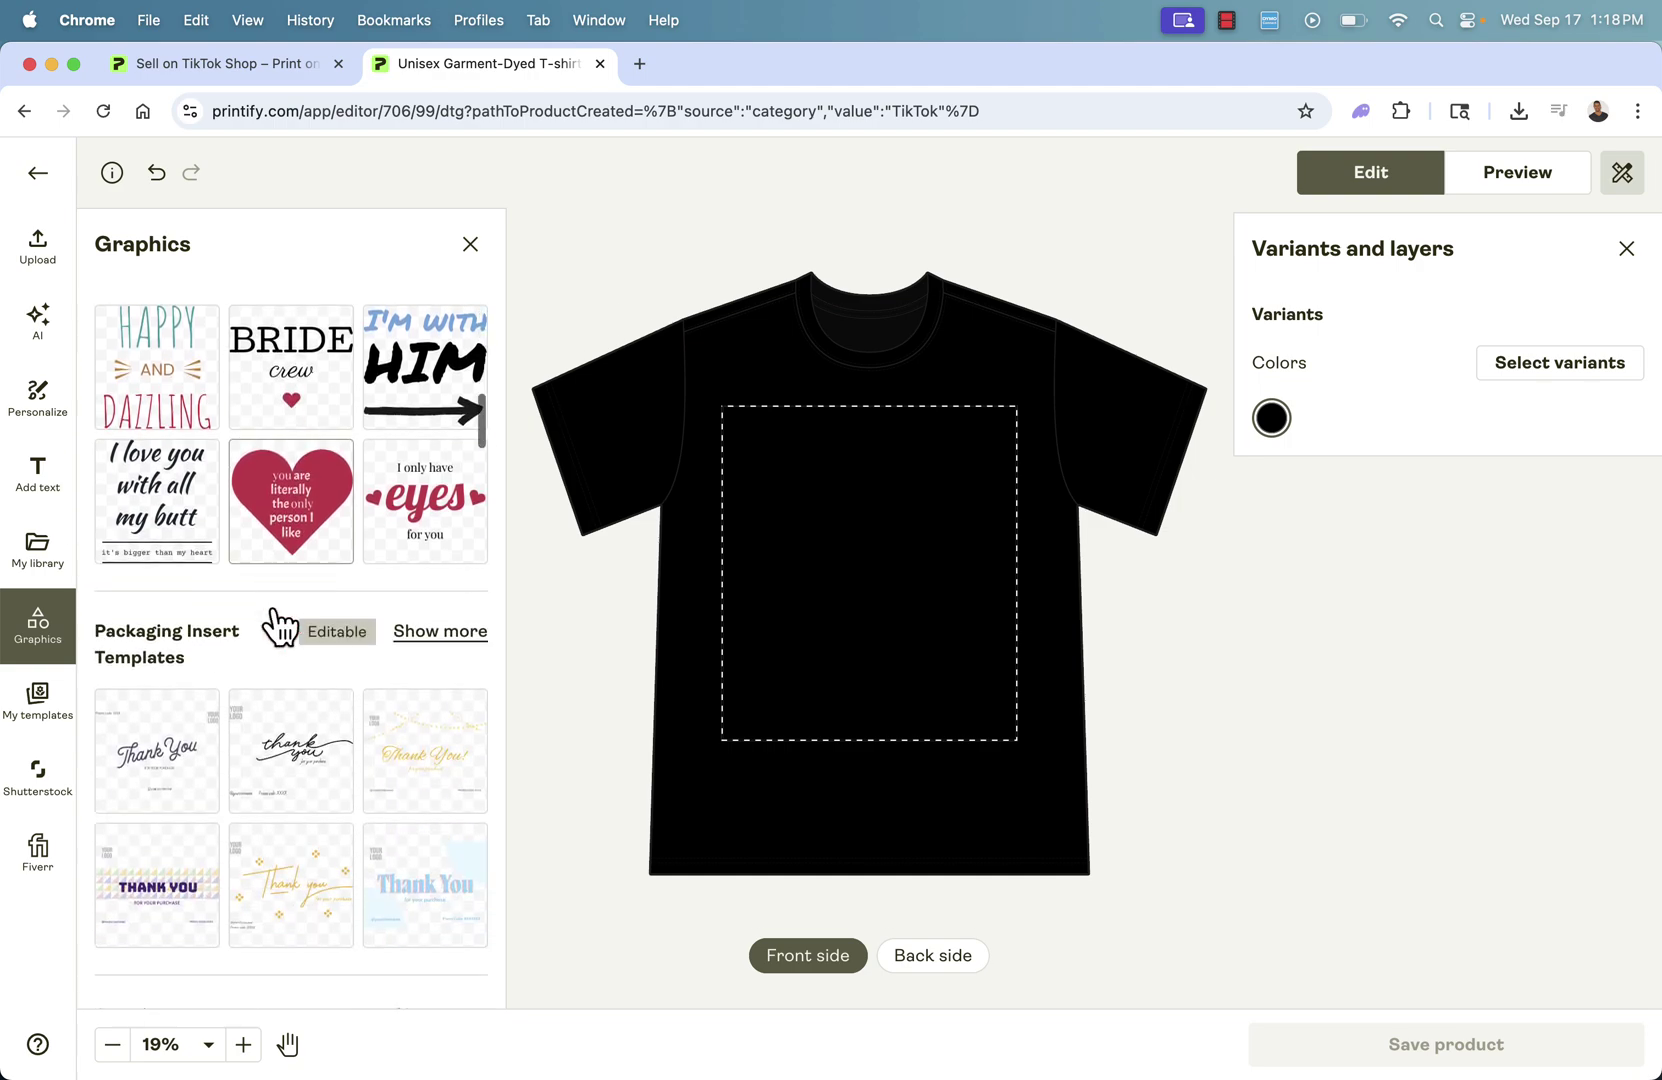
pyautogui.scroll(3, 281, 623)
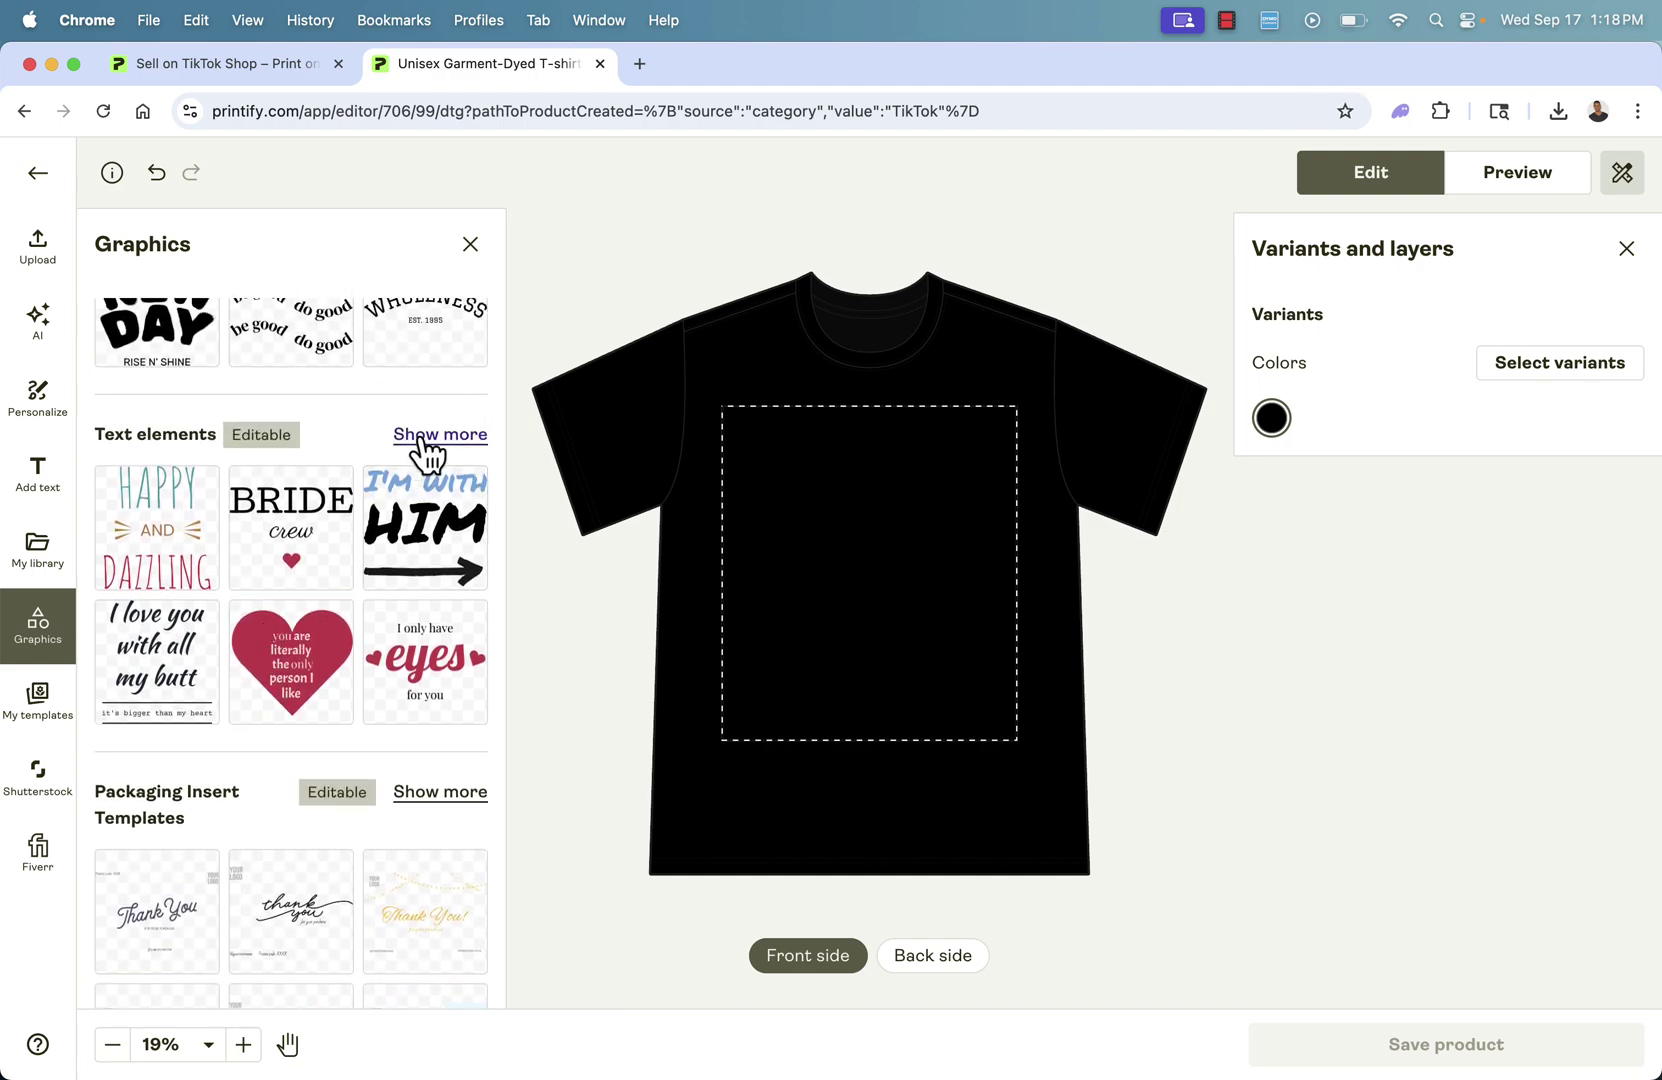
pyautogui.click(425, 452)
pyautogui.scroll(-1, 380, 603)
pyautogui.scroll(-2, 385, 605)
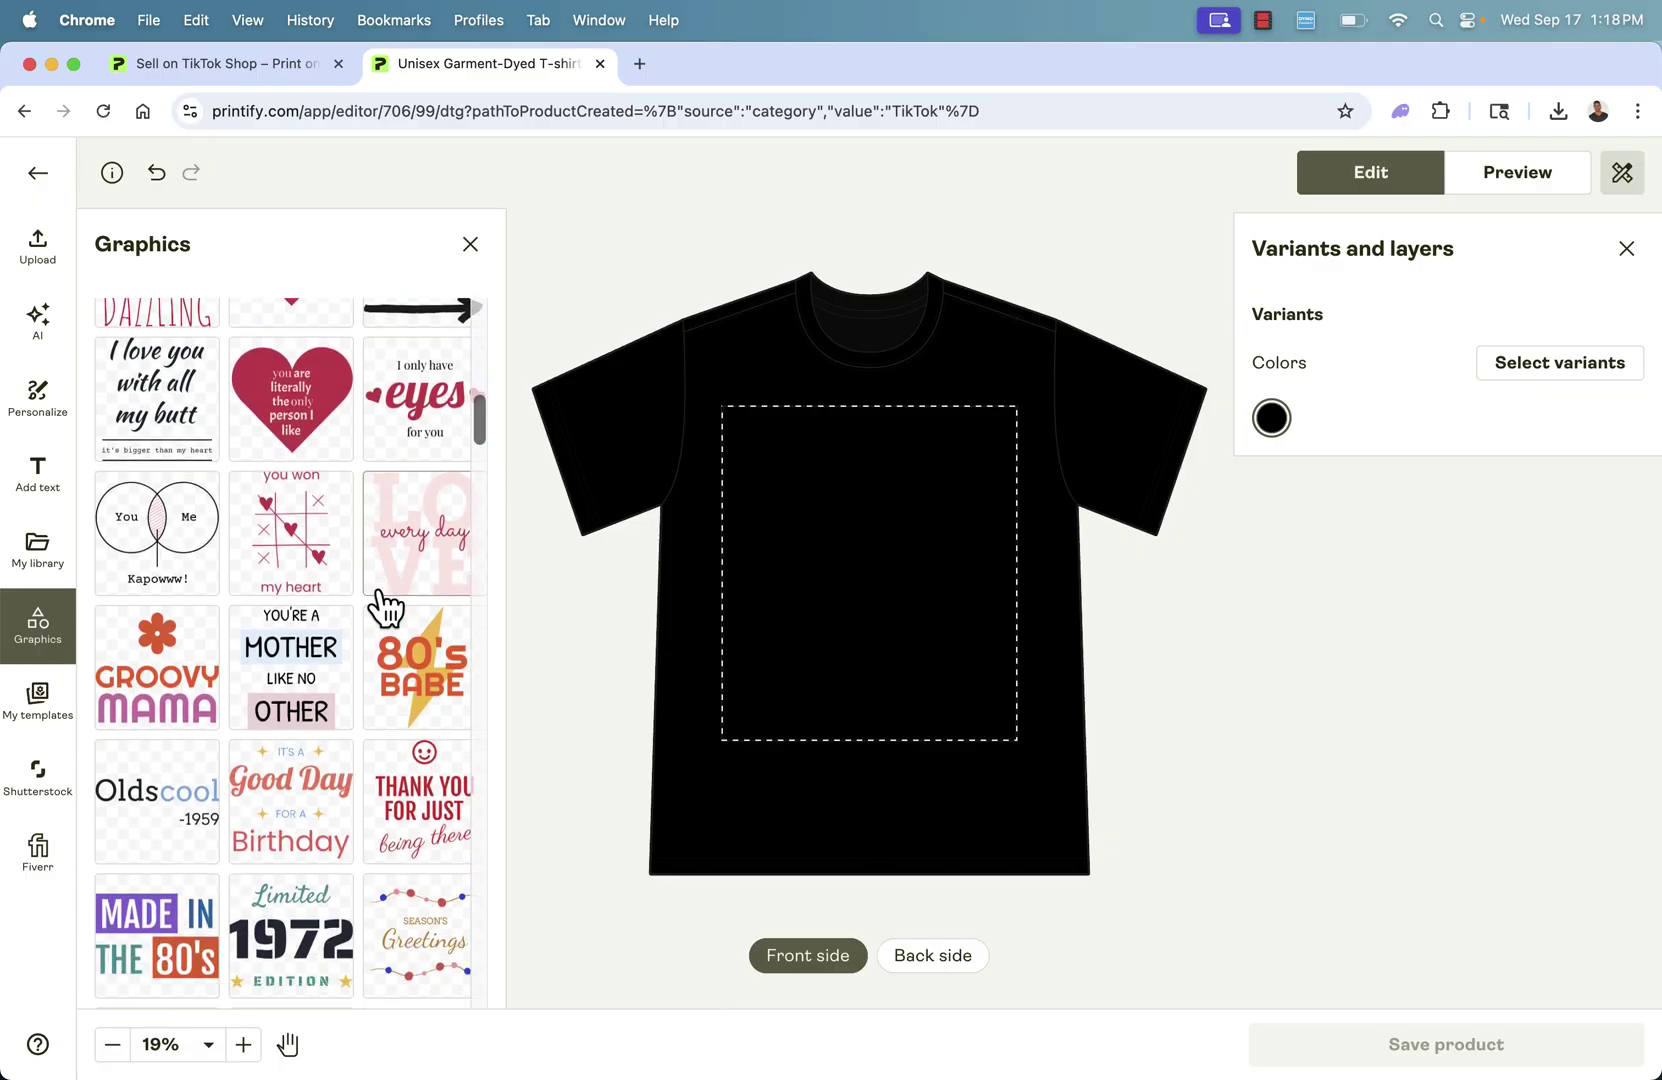
pyautogui.scroll(-1, 385, 605)
pyautogui.scroll(-1, 386, 605)
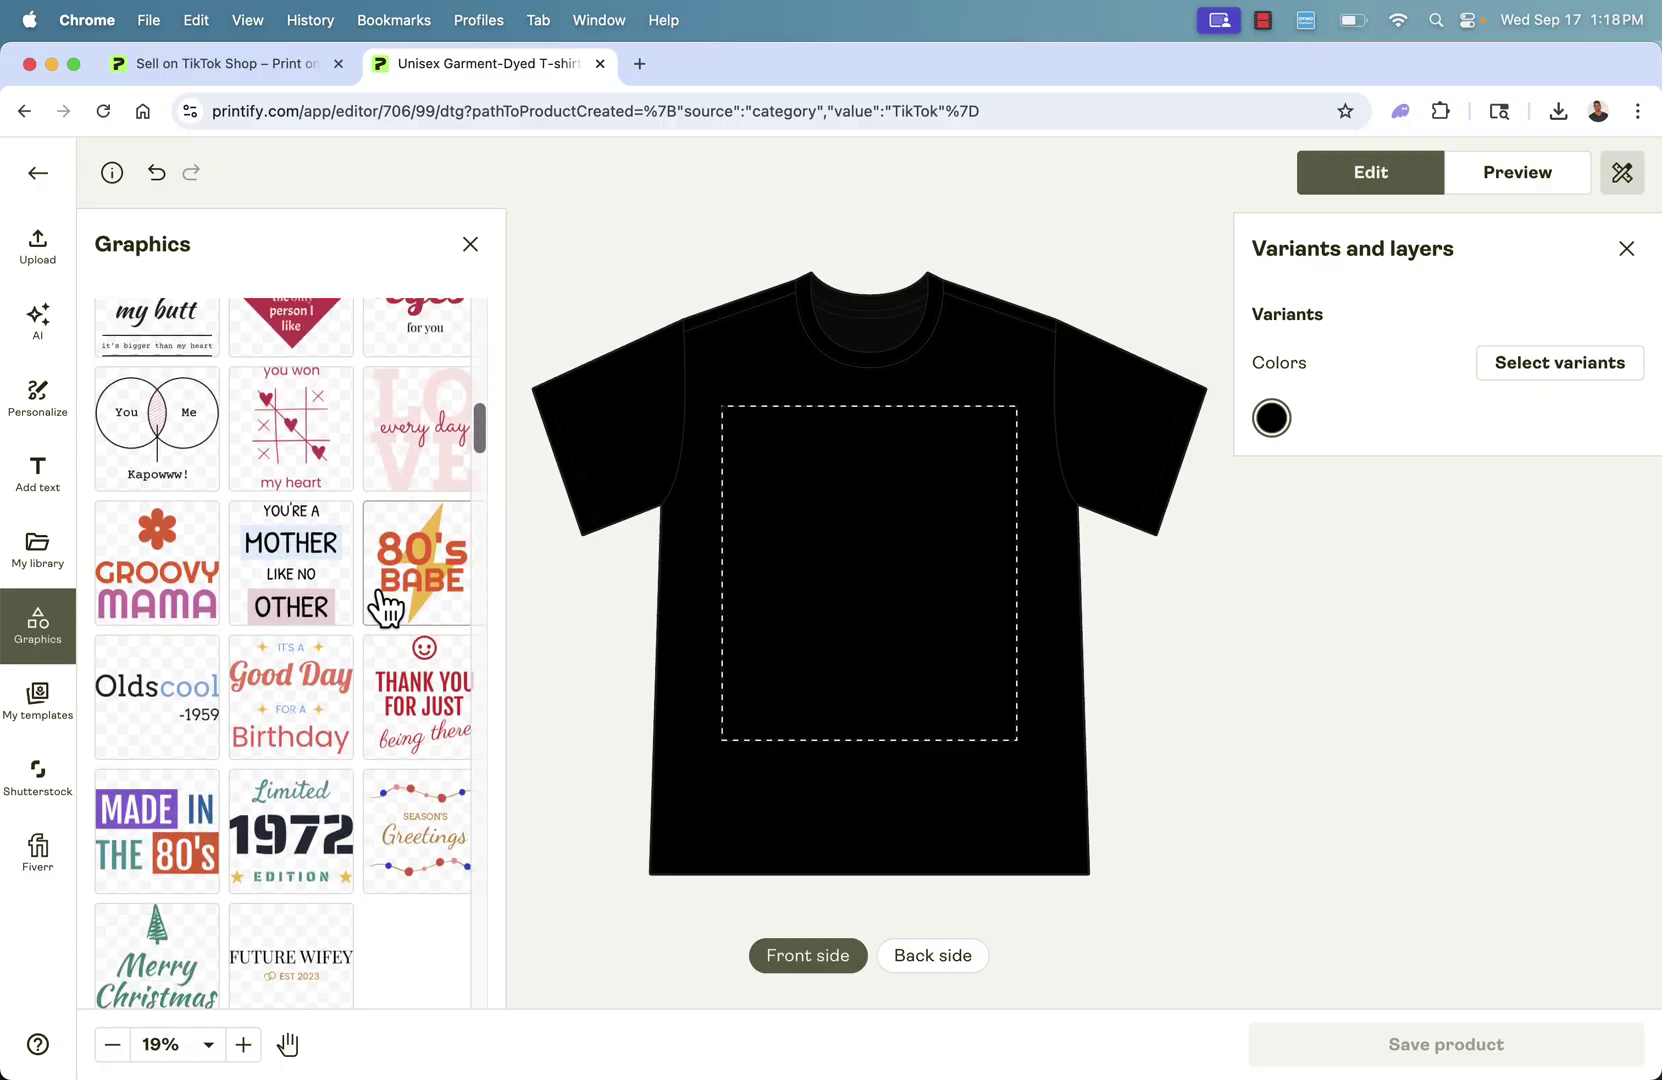
pyautogui.scroll(2, 386, 605)
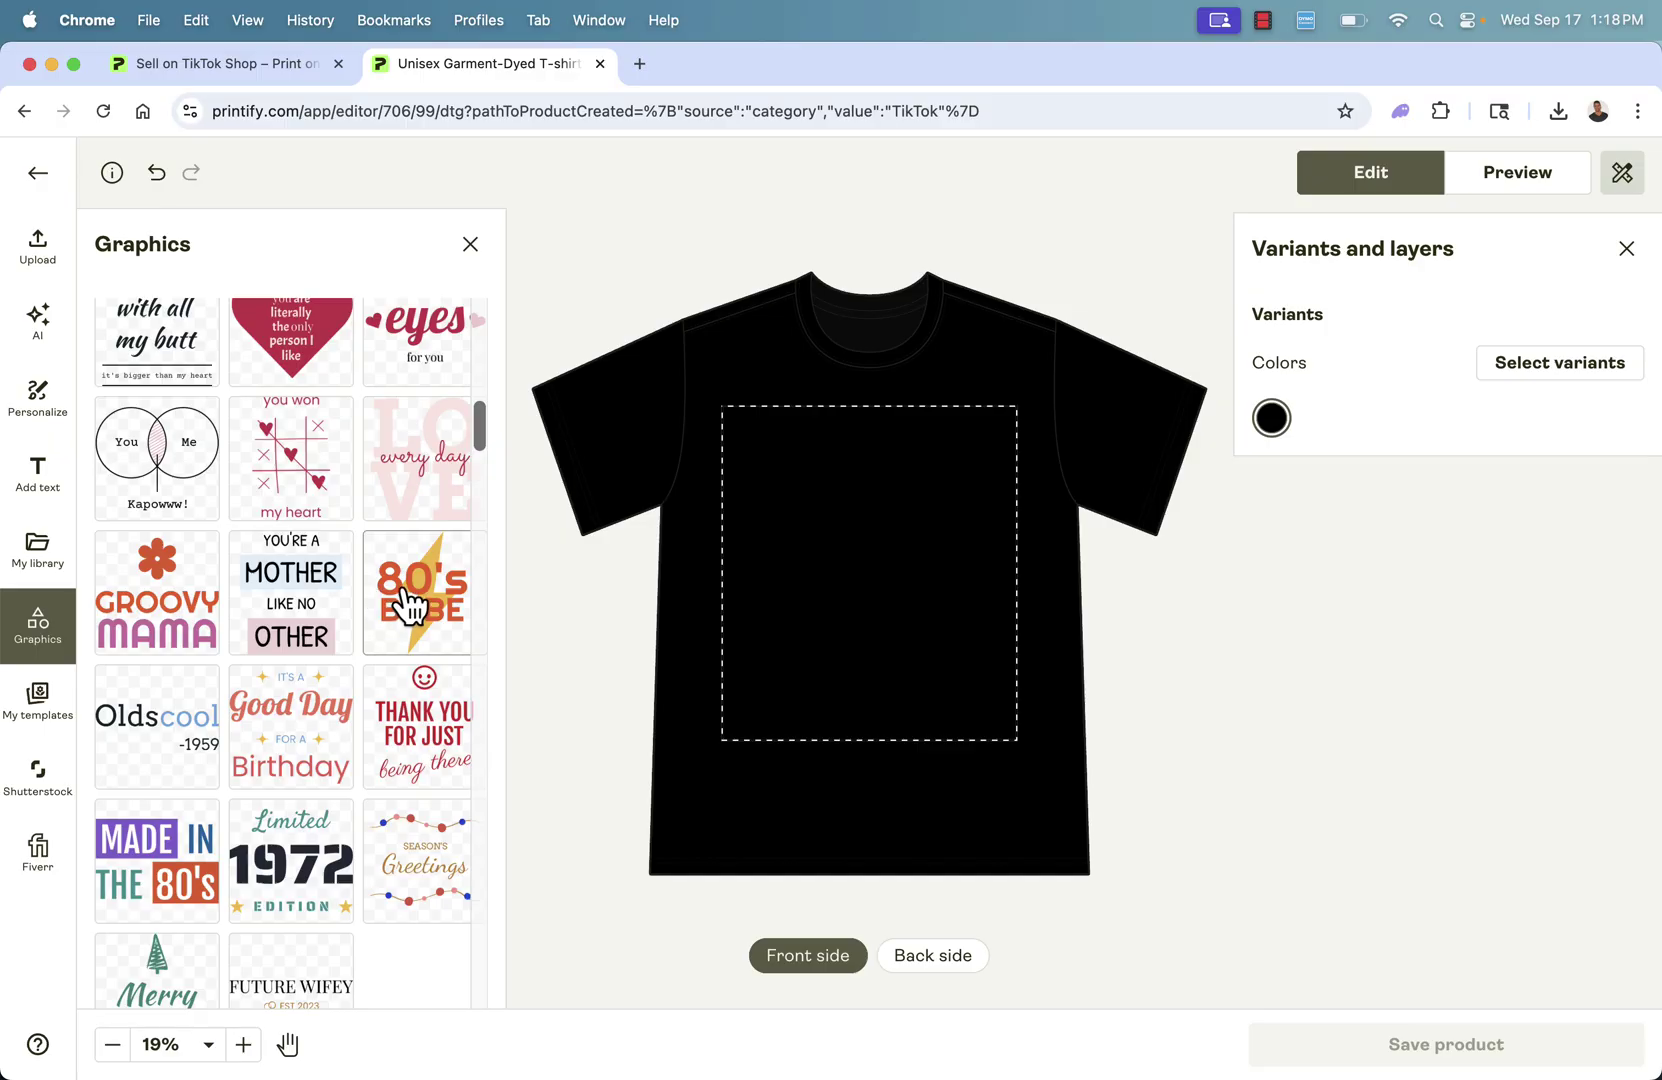
# - Add the 80's BABE graphic, enlarge it to fill the print area and centre it
pyautogui.click(403, 598)
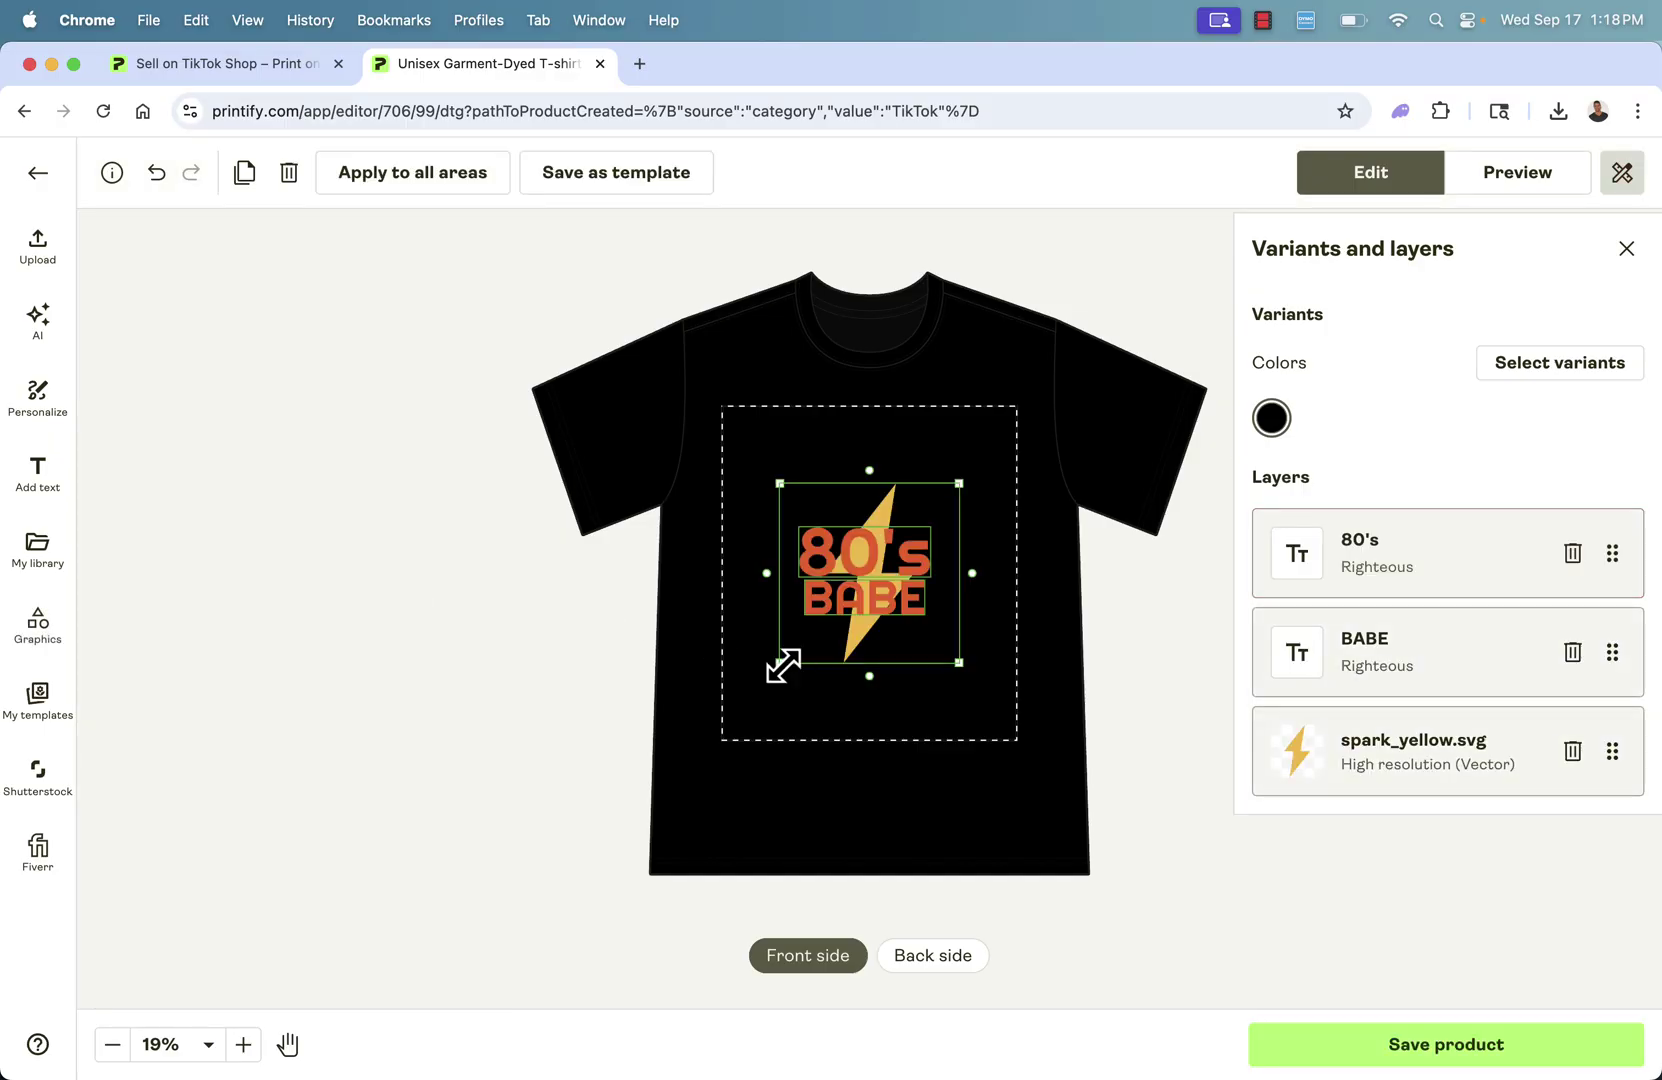
pyautogui.moveTo(779, 662); pyautogui.dragTo(727, 717)
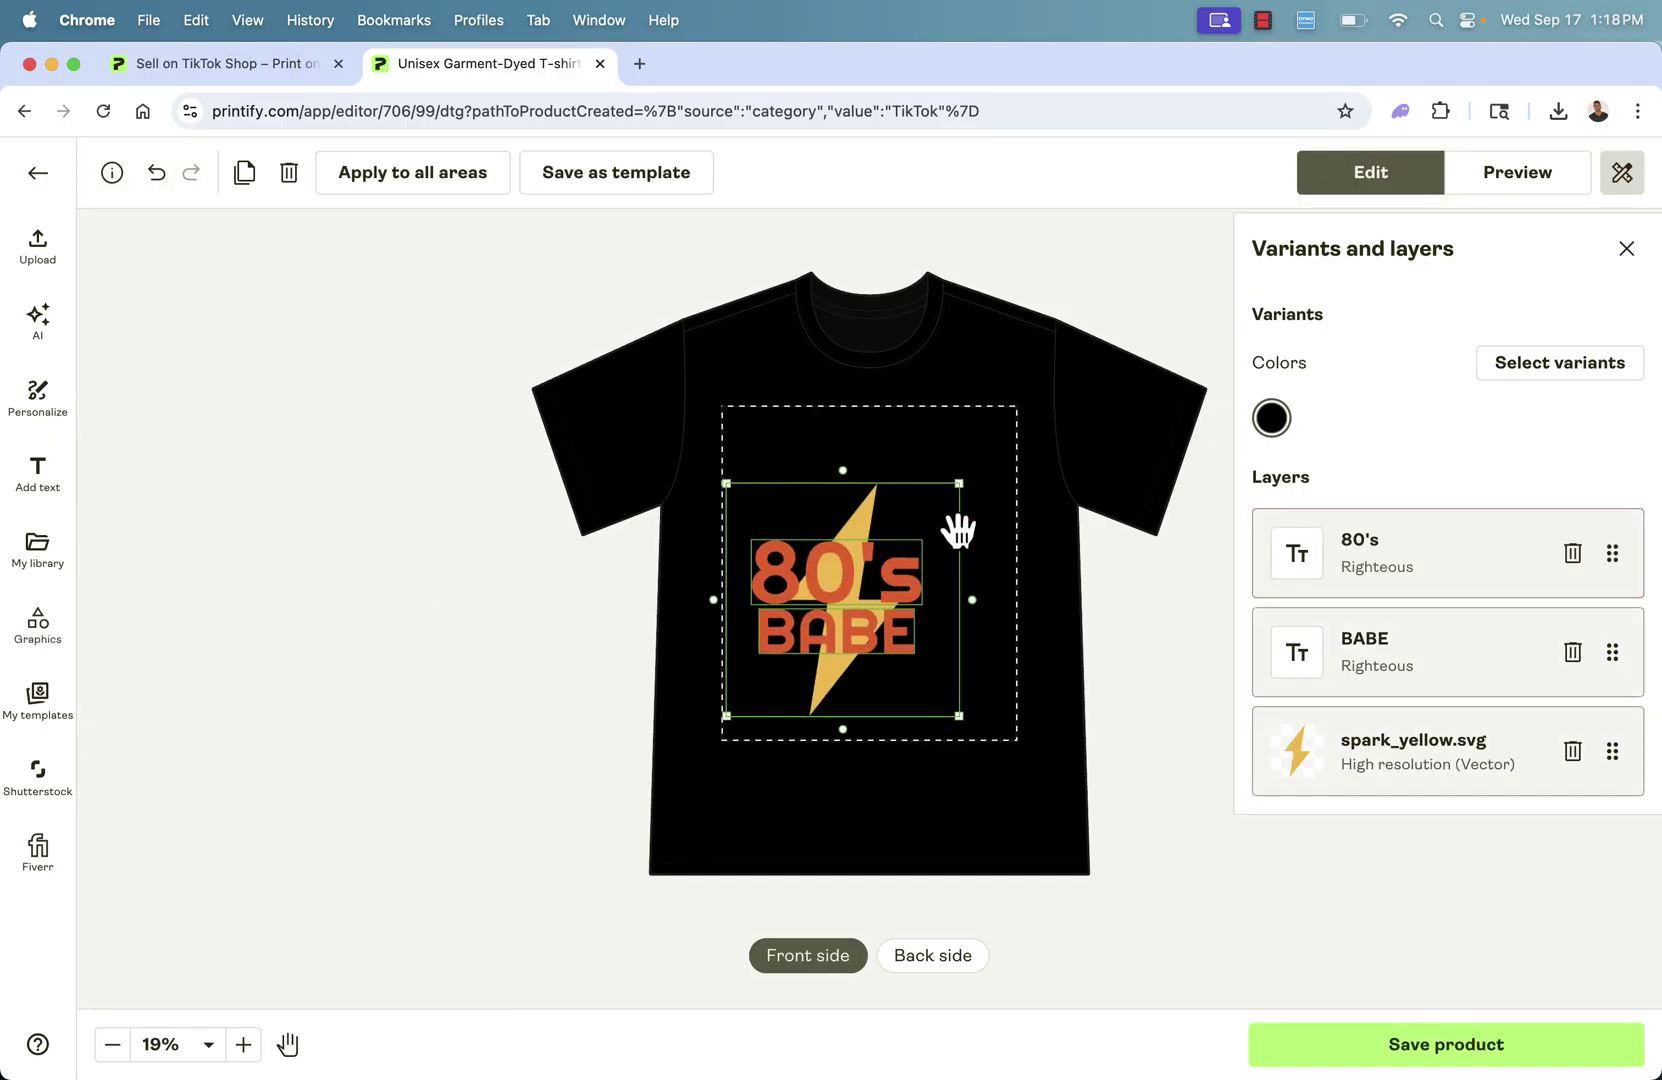
pyautogui.moveTo(958, 485); pyautogui.dragTo(1016, 430)
pyautogui.moveTo(916, 579); pyautogui.dragTo(920, 571)
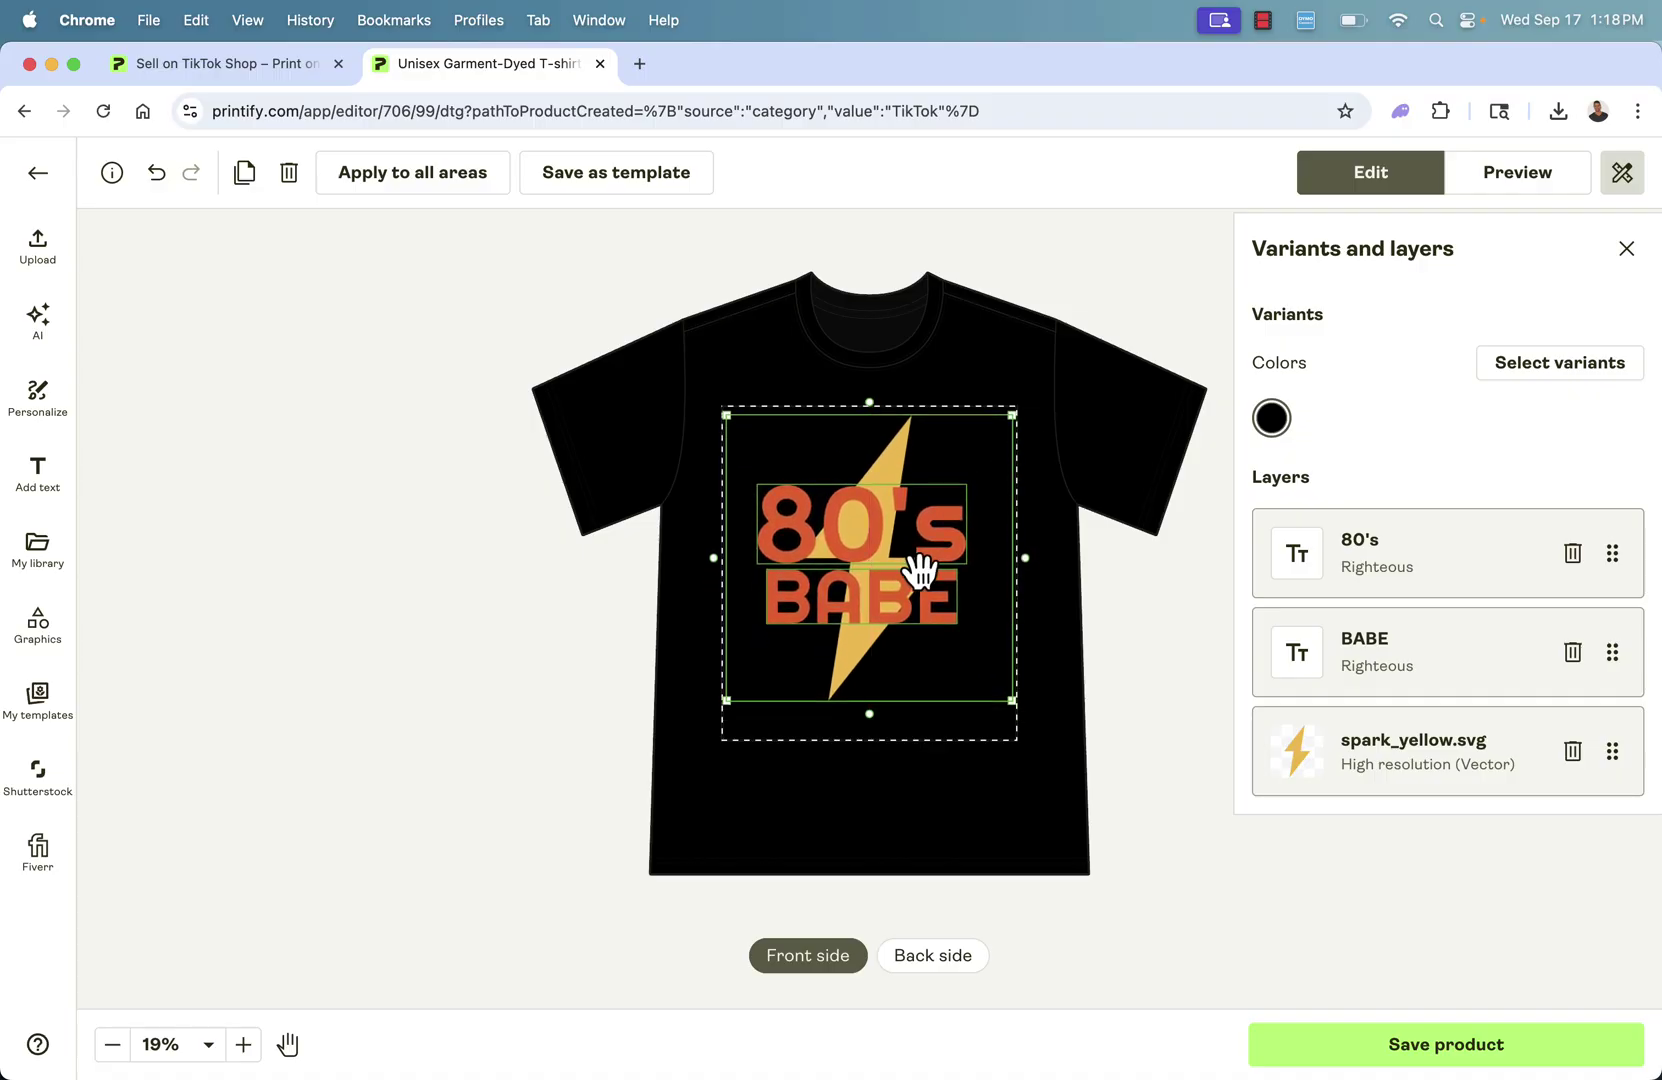
pyautogui.click(1148, 648)
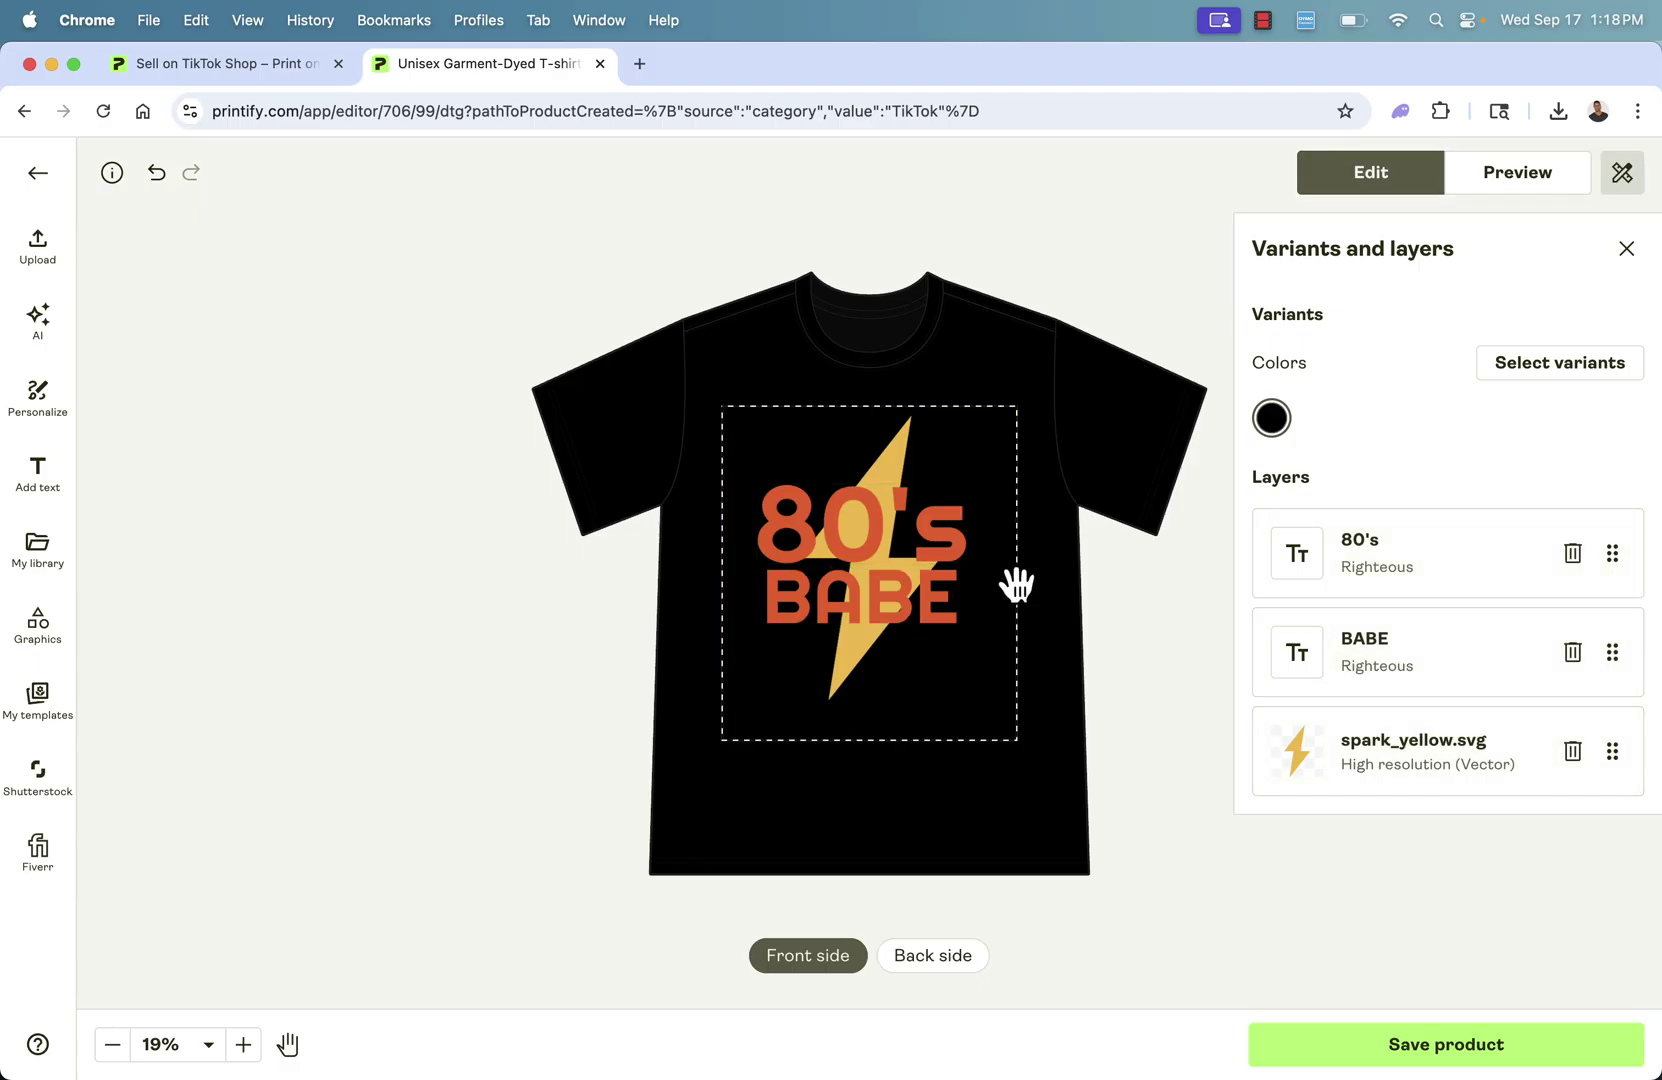
# - Nudge the BABE text slightly lower and save the product
pyautogui.moveTo(909, 586)
pyautogui.mouseDown()
pyautogui.moveTo(908, 625)
pyautogui.moveTo(887, 561)
pyautogui.mouseUp()
pyautogui.click(1049, 702)
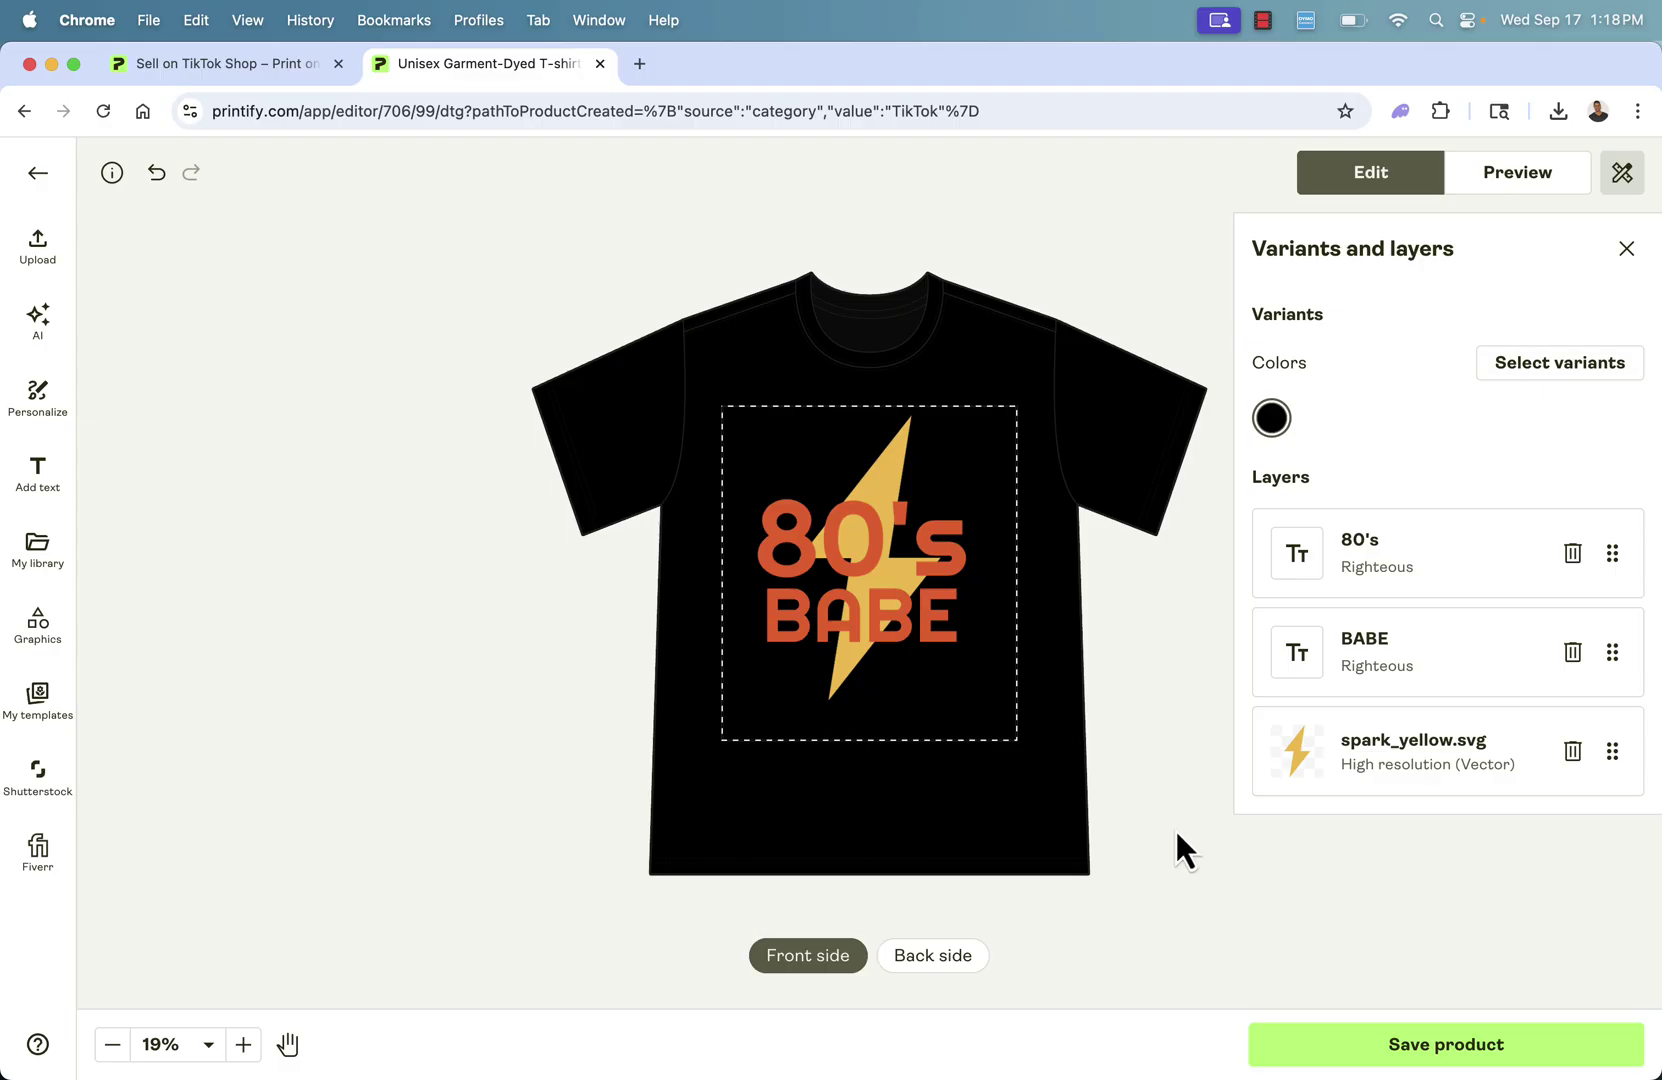
pyautogui.click(1370, 1050)
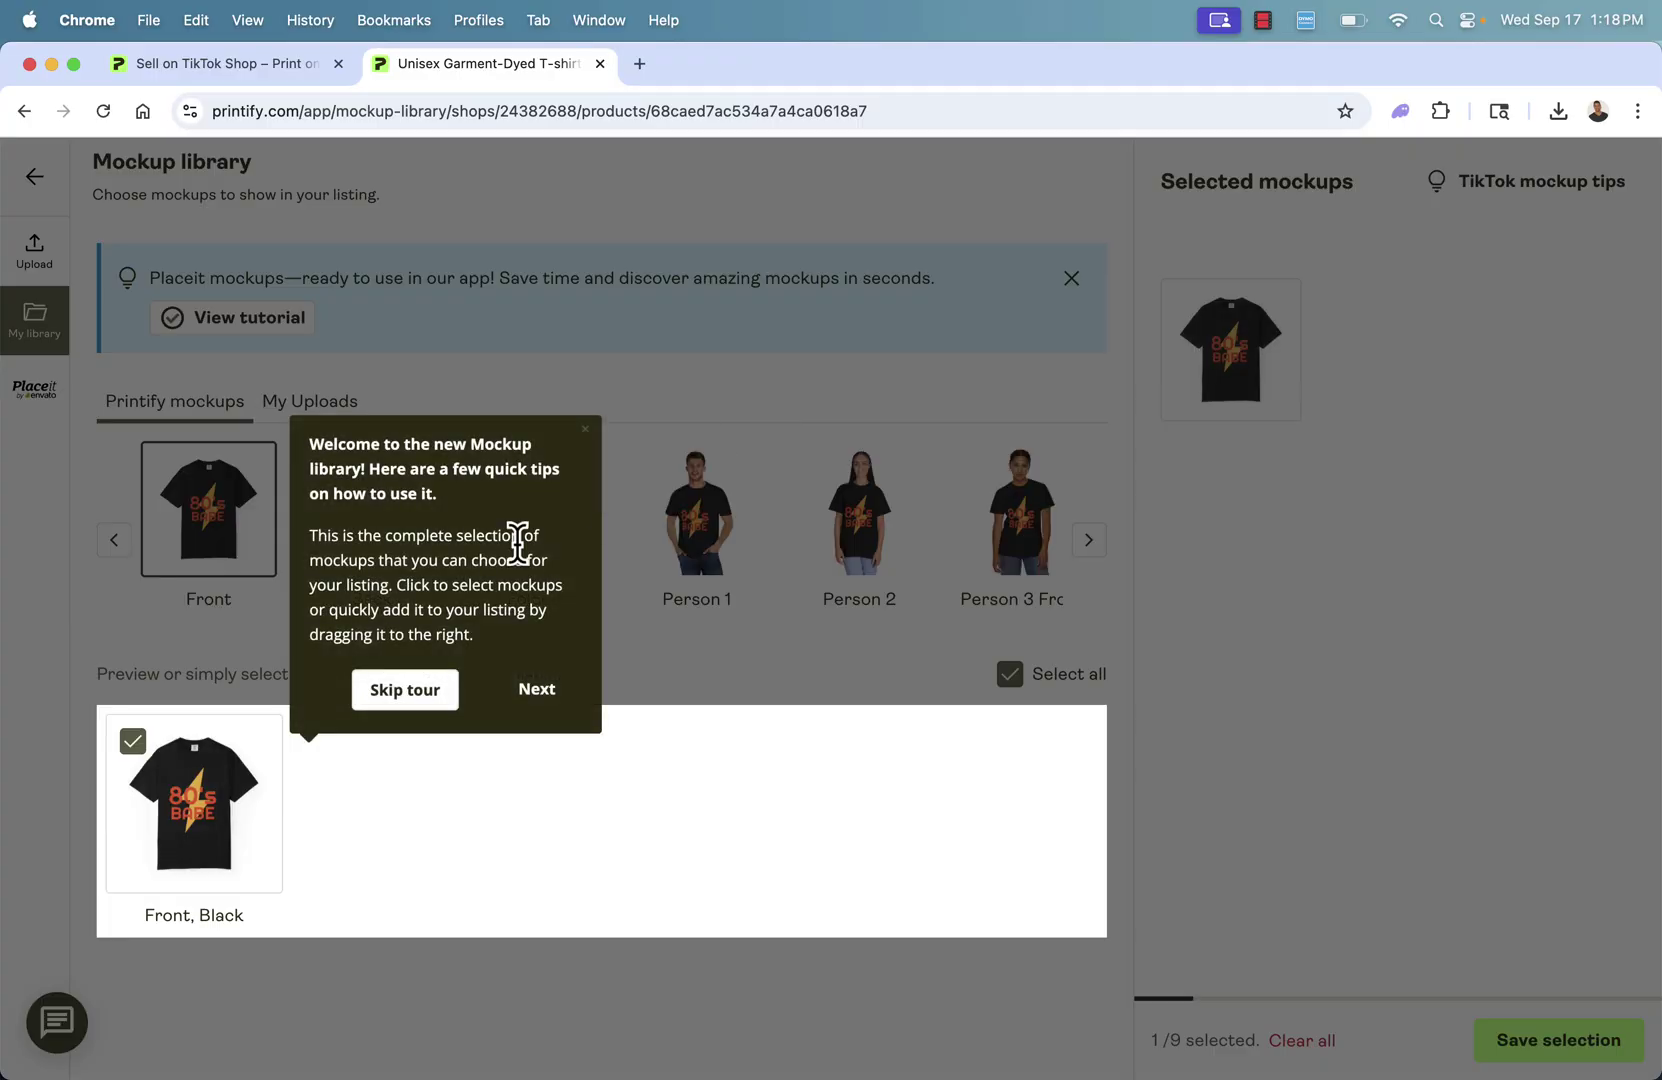
# - Close the mockup tour and preview the Front, Folded, Person 1, Person 2 and Person 3 mockups
pyautogui.click(584, 430)
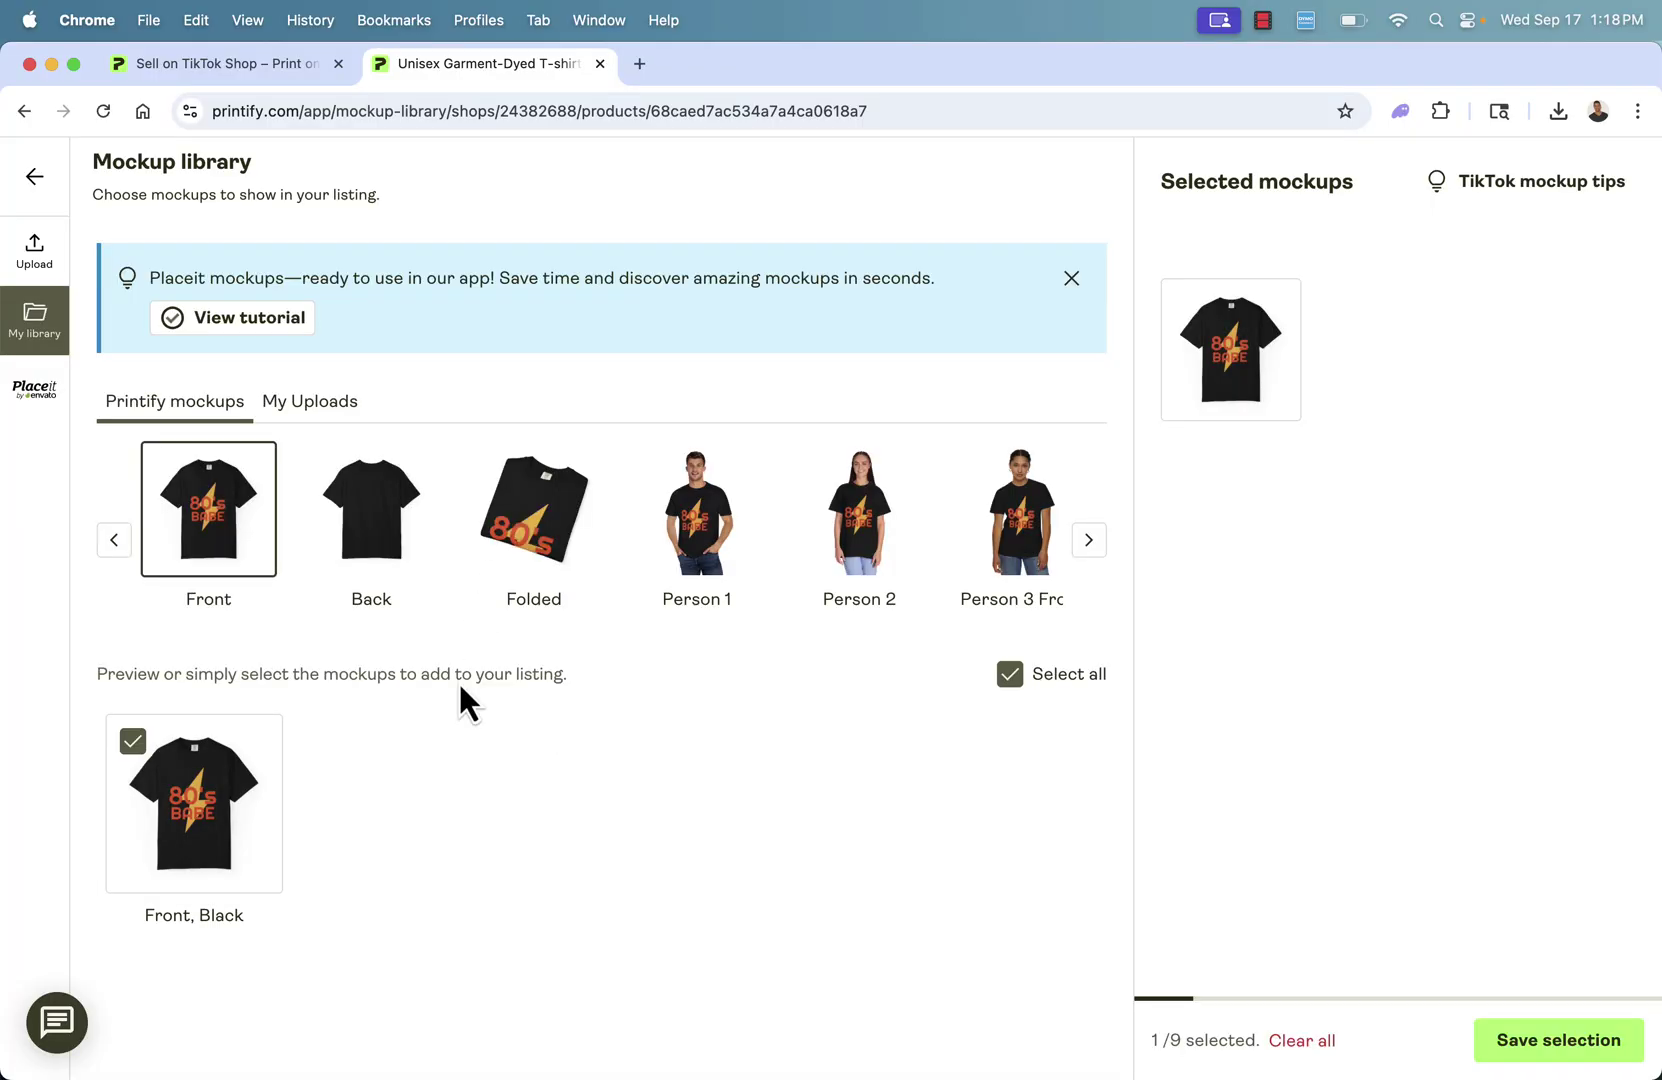
pyautogui.click(700, 577)
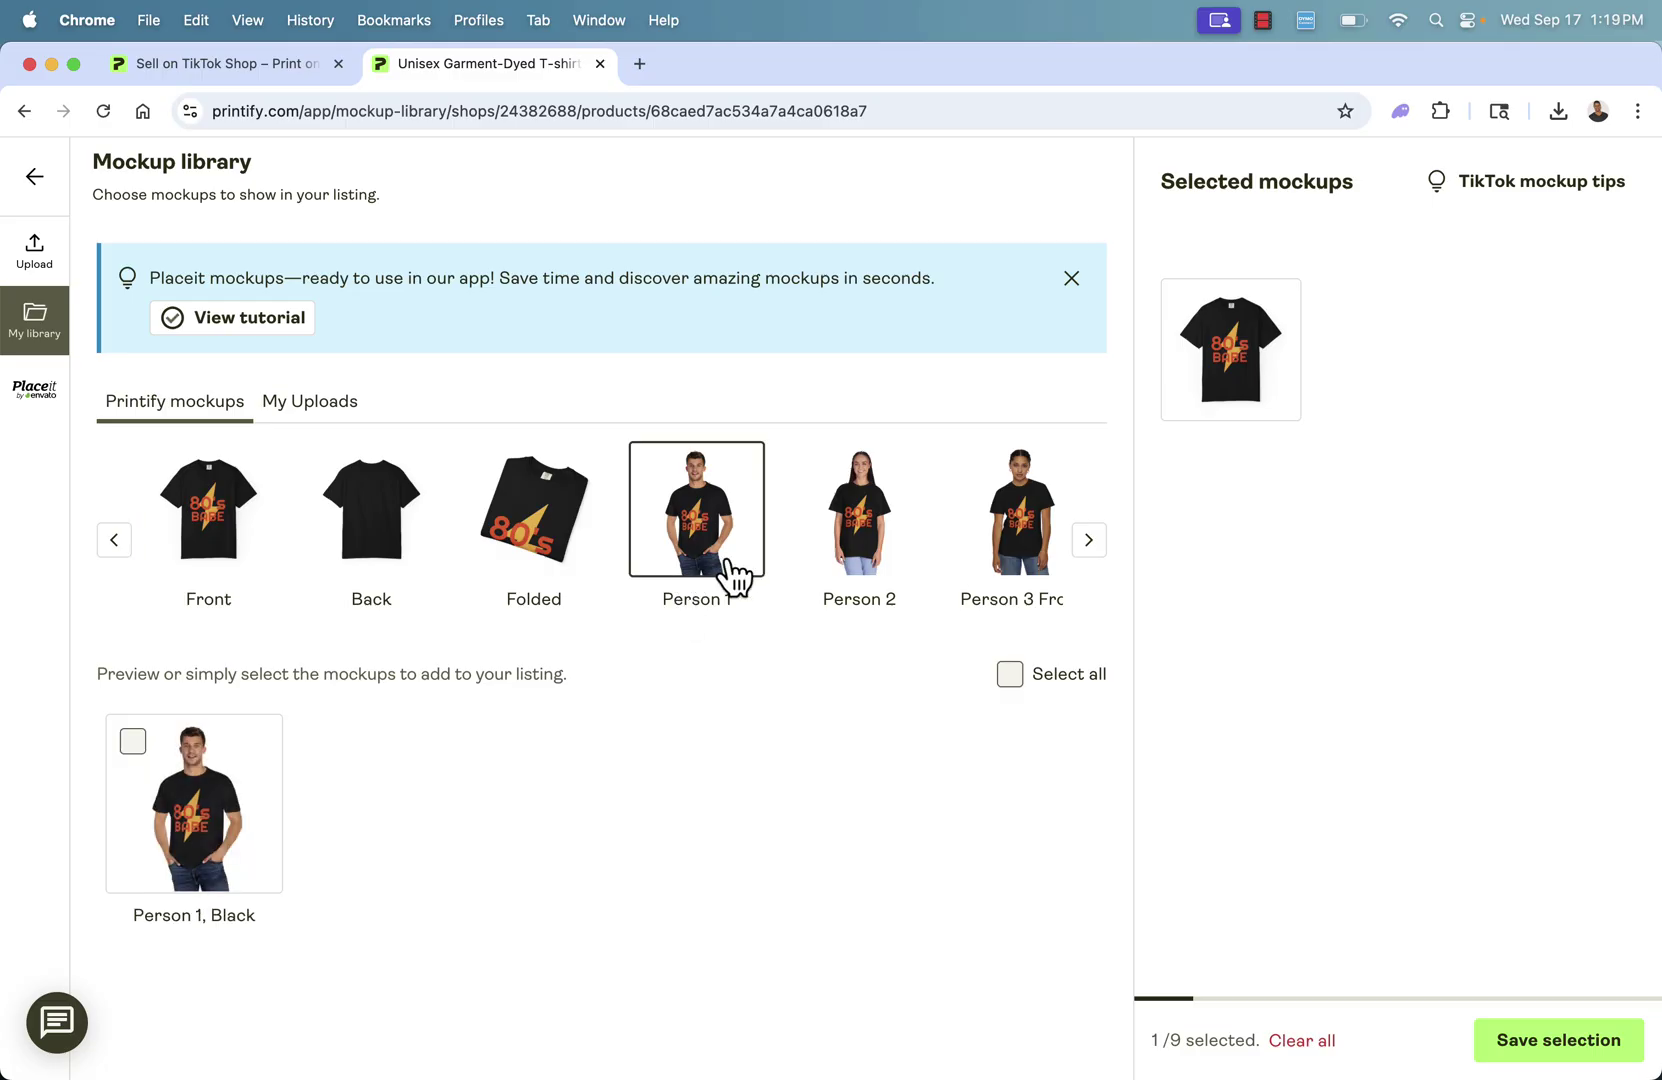
pyautogui.click(218, 550)
pyautogui.click(515, 540)
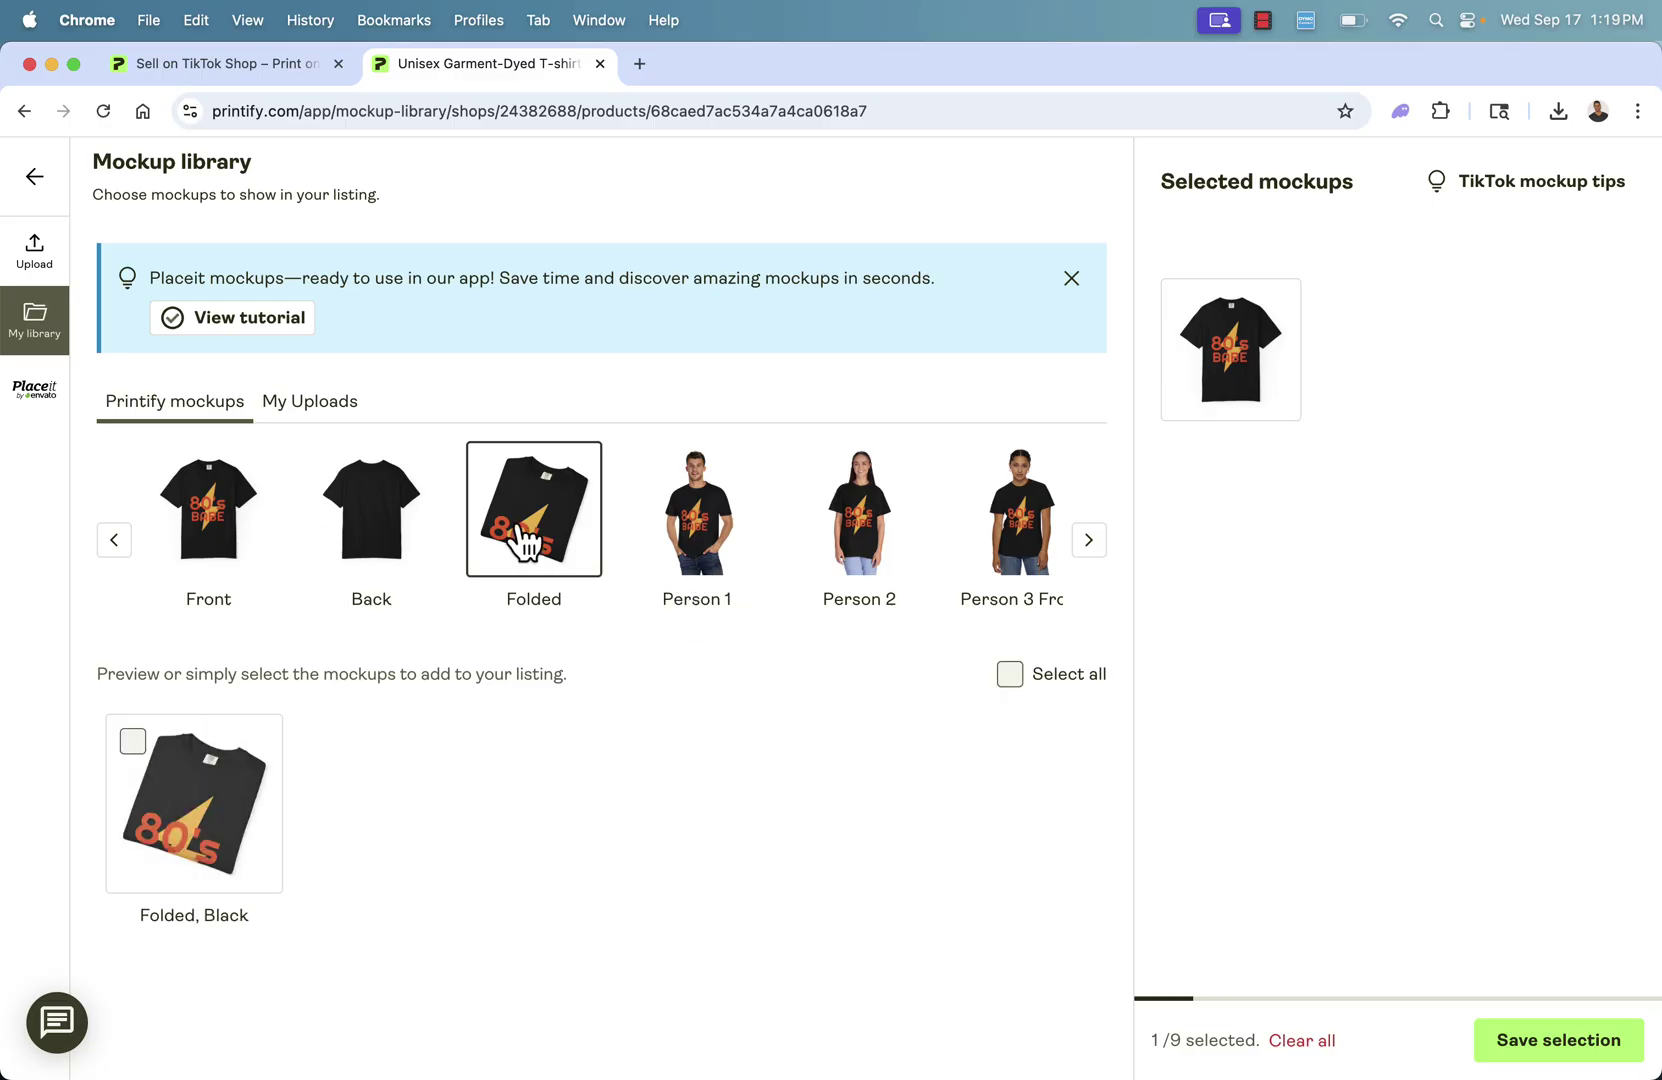
pyautogui.click(265, 558)
pyautogui.click(712, 560)
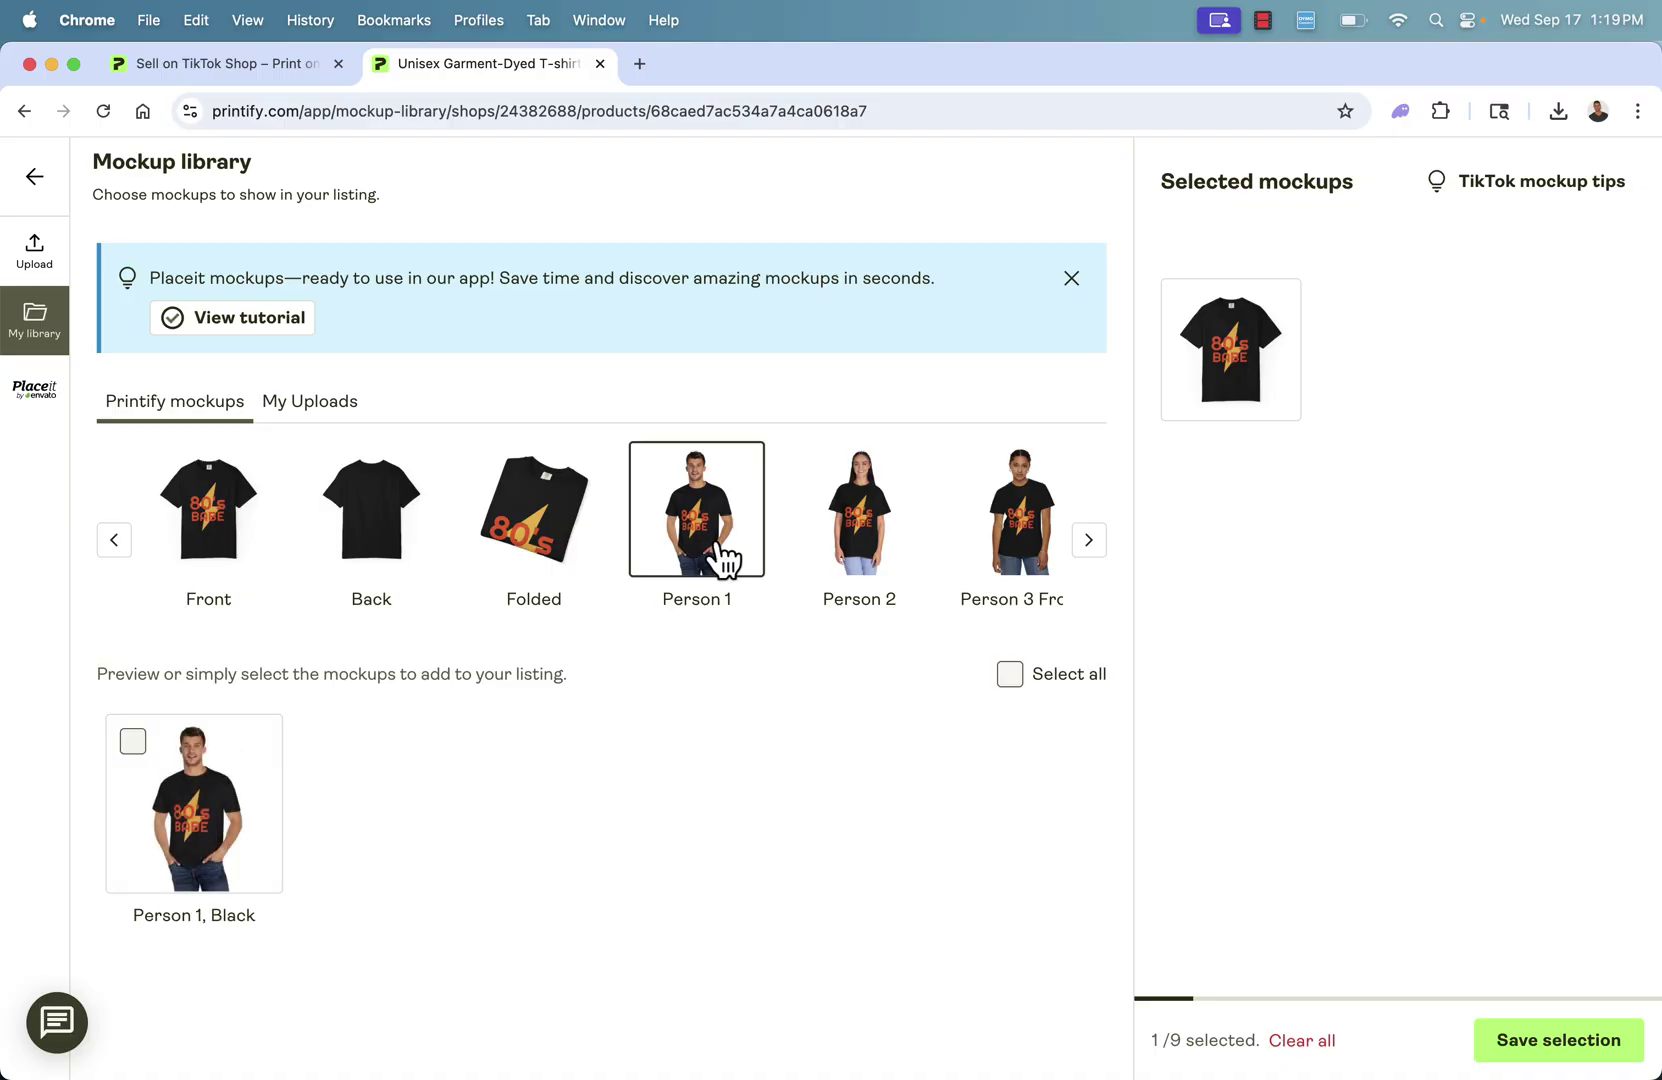
pyautogui.hscroll(3, 716, 556)
pyautogui.hscroll(2, 723, 560)
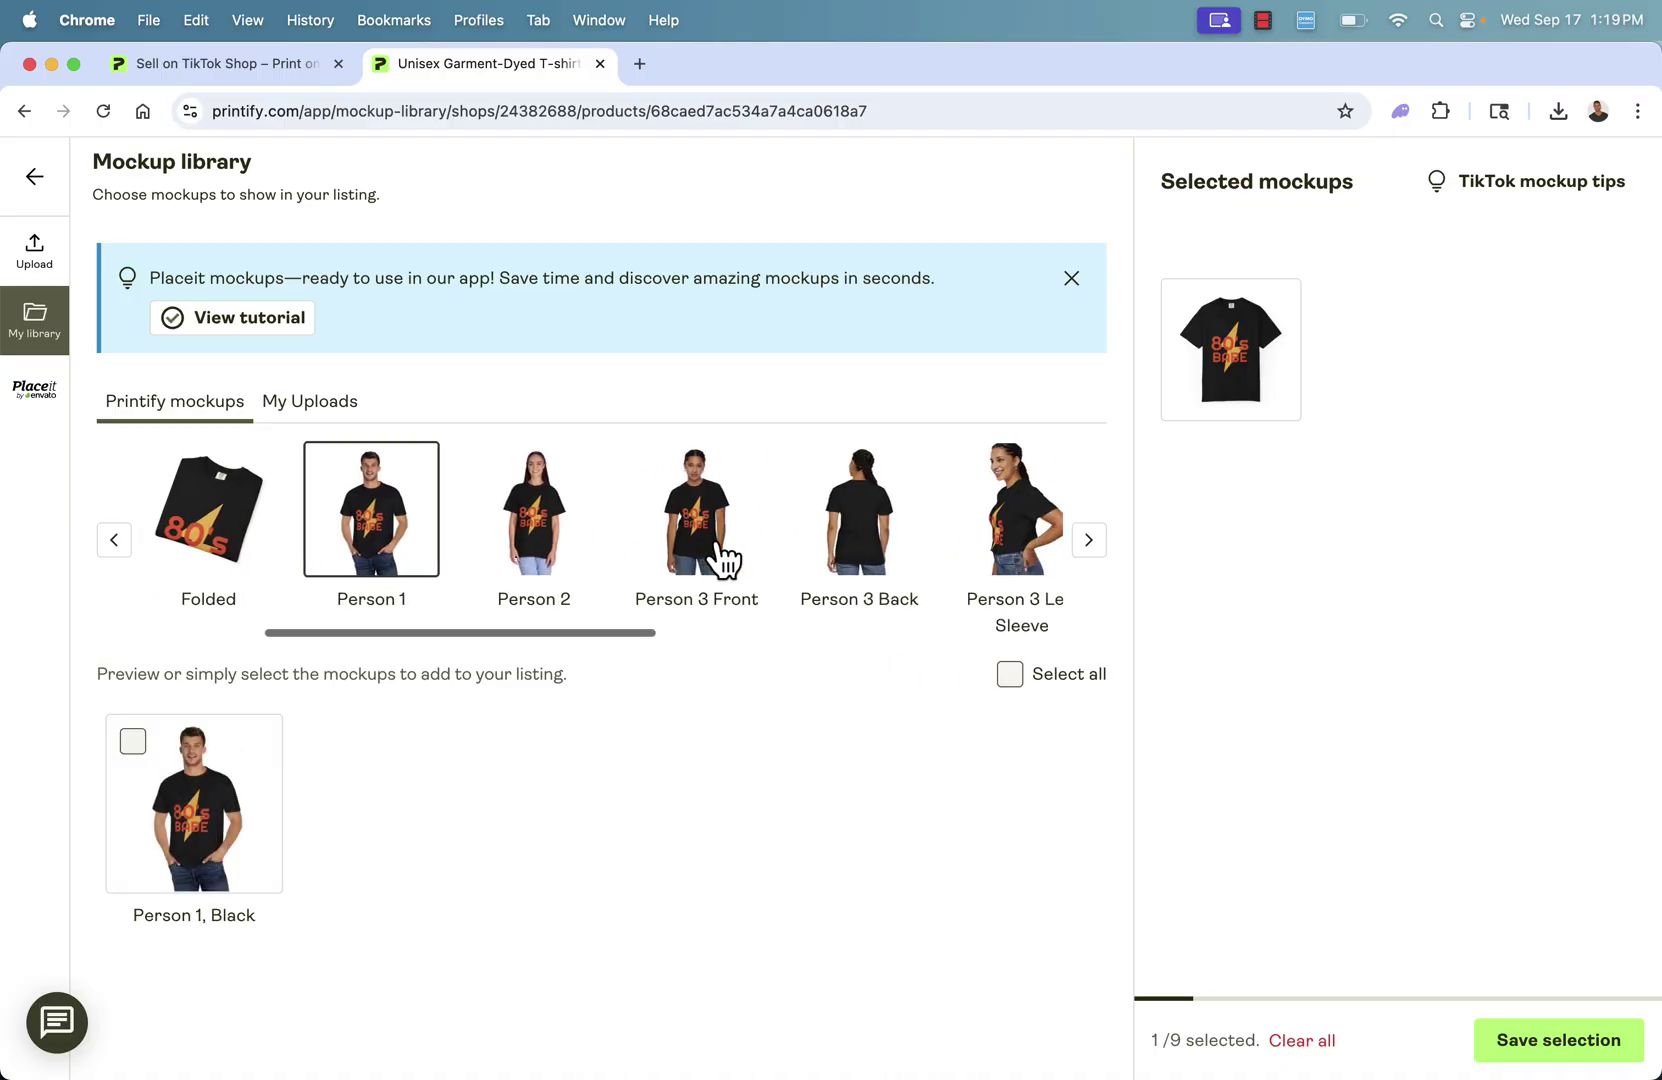
pyautogui.click(1008, 530)
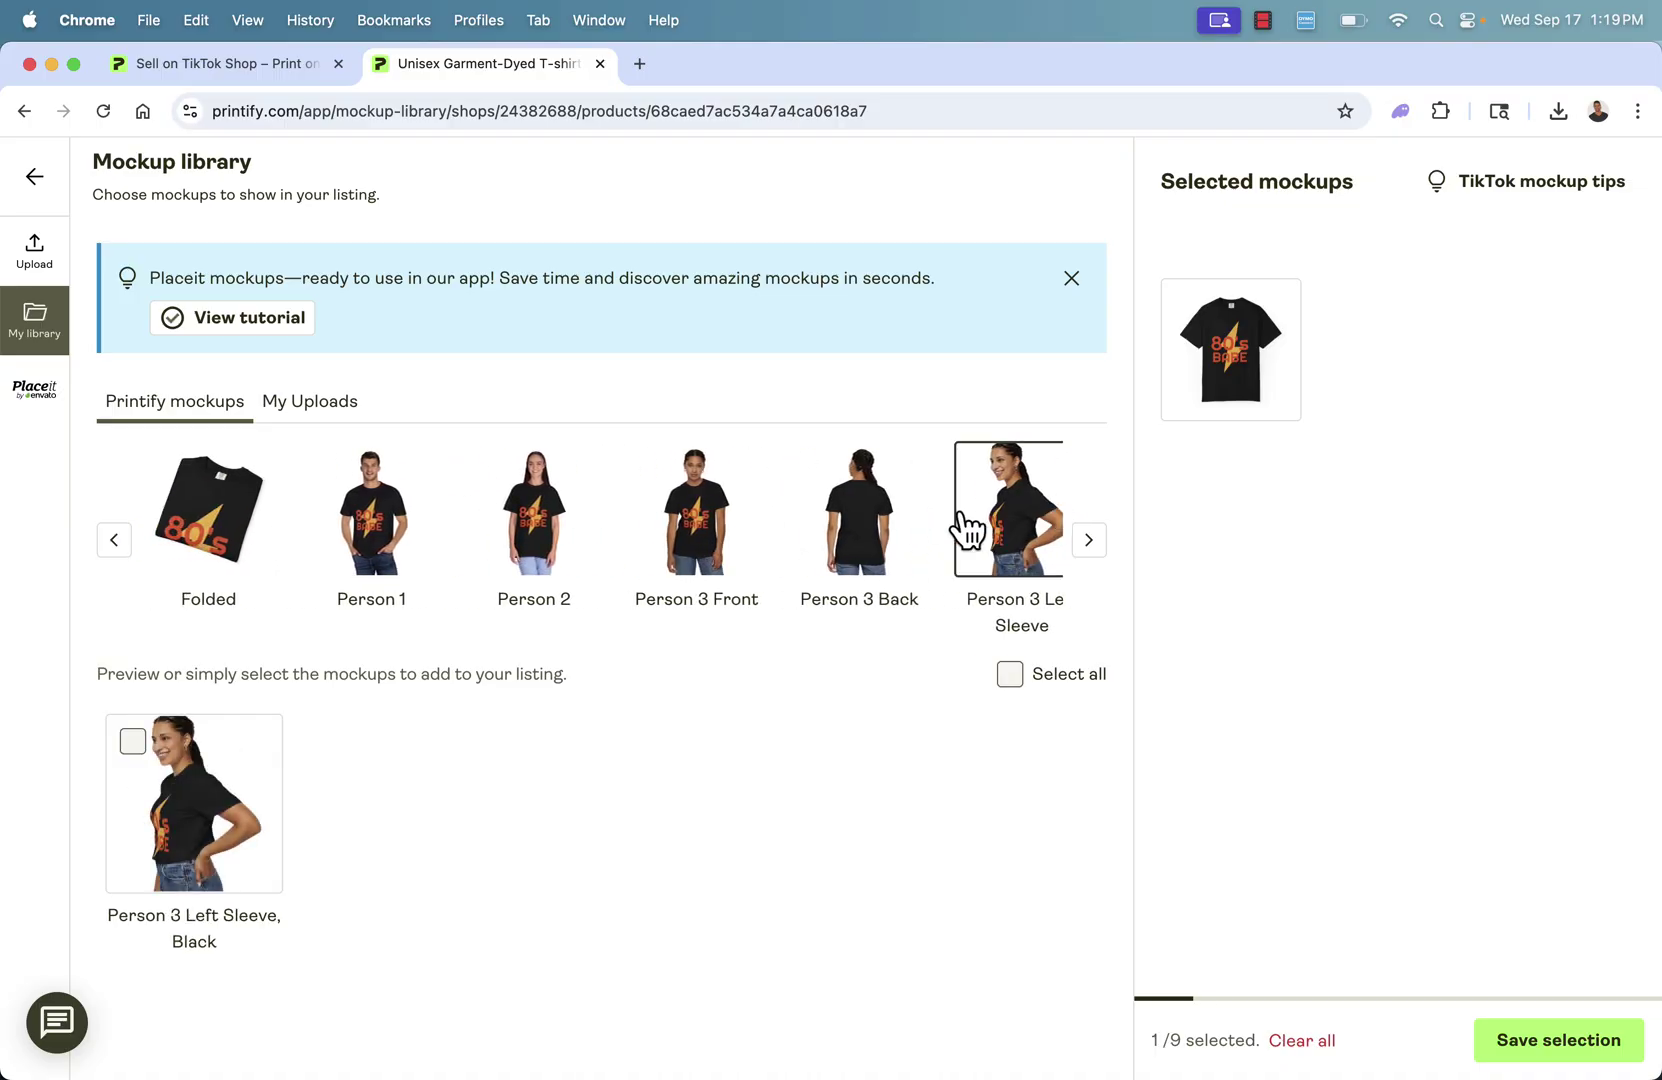
pyautogui.click(712, 555)
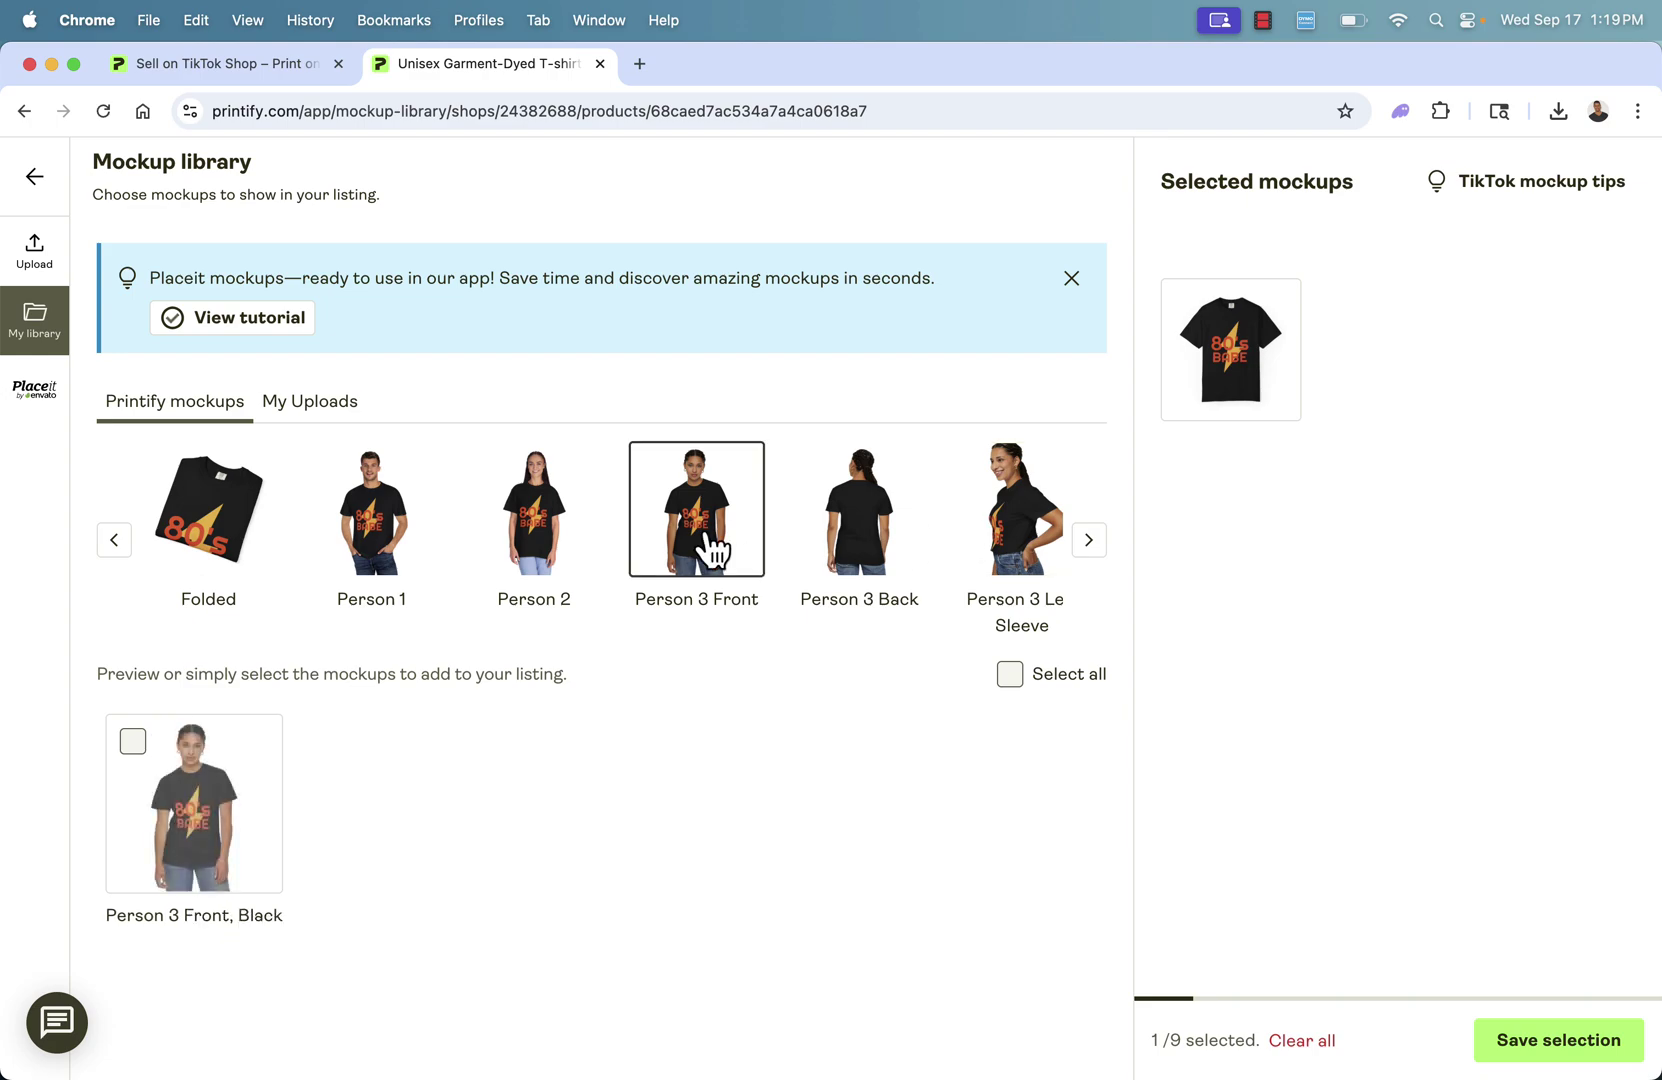
pyautogui.click(390, 563)
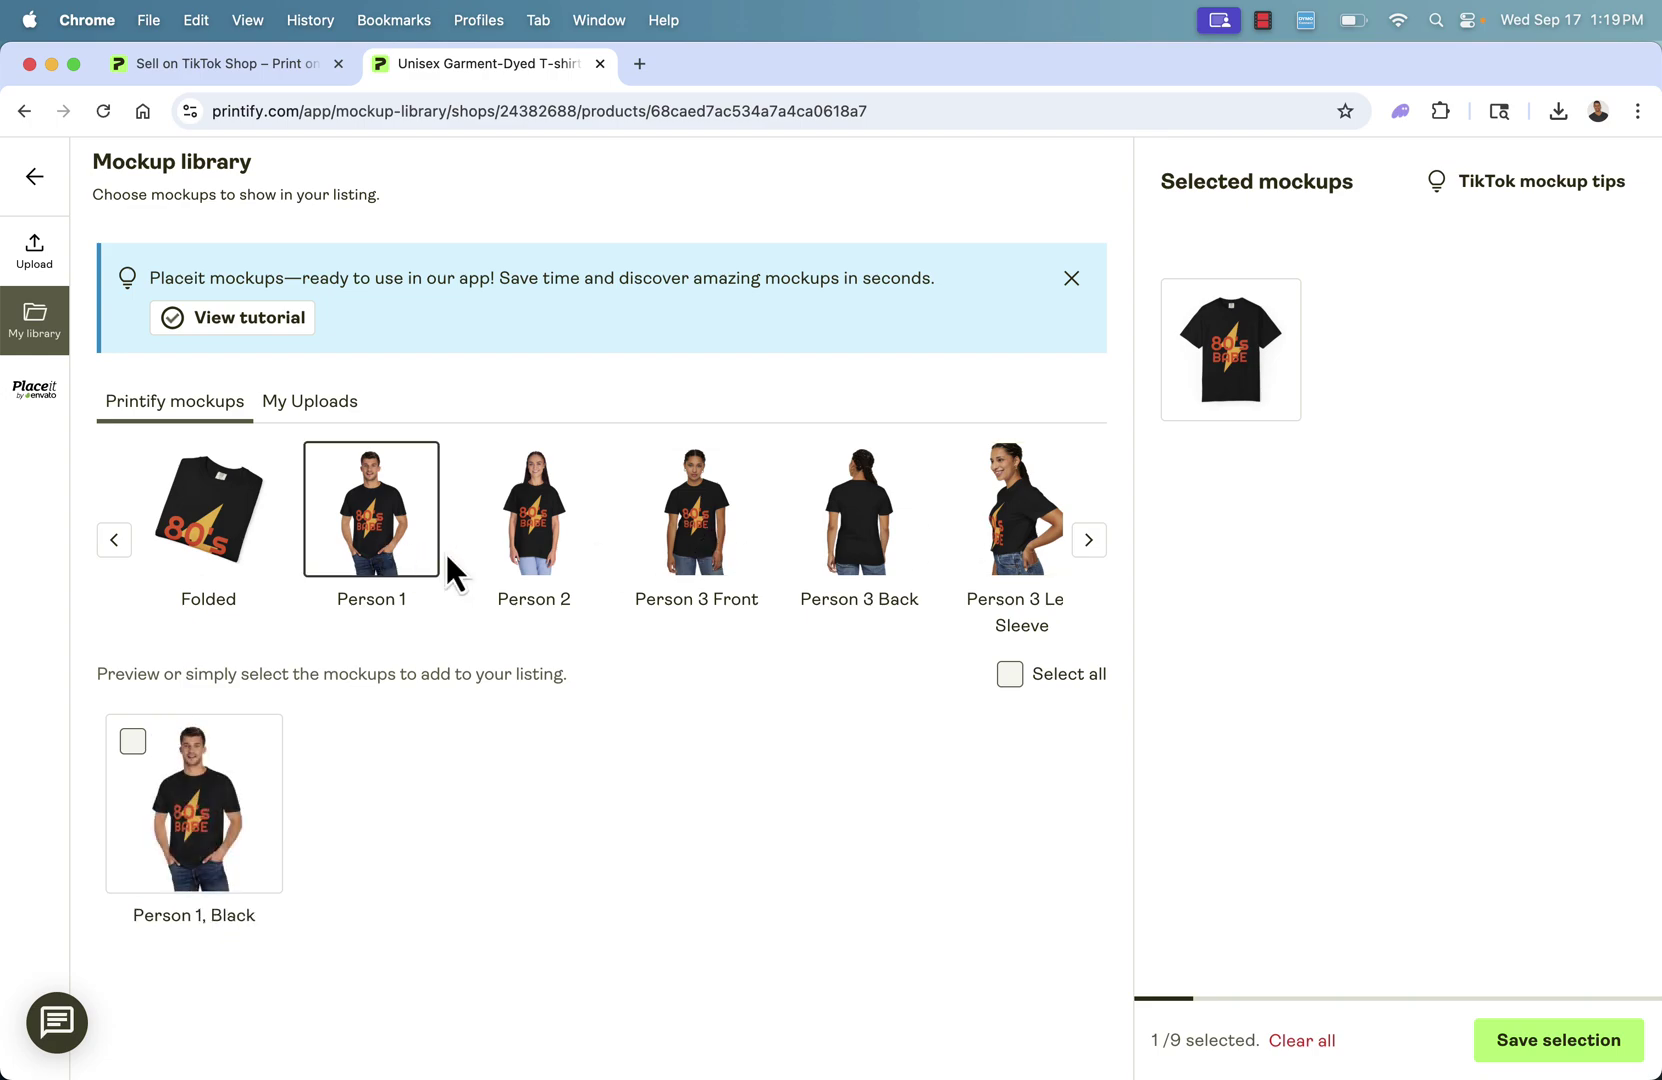
pyautogui.click(566, 555)
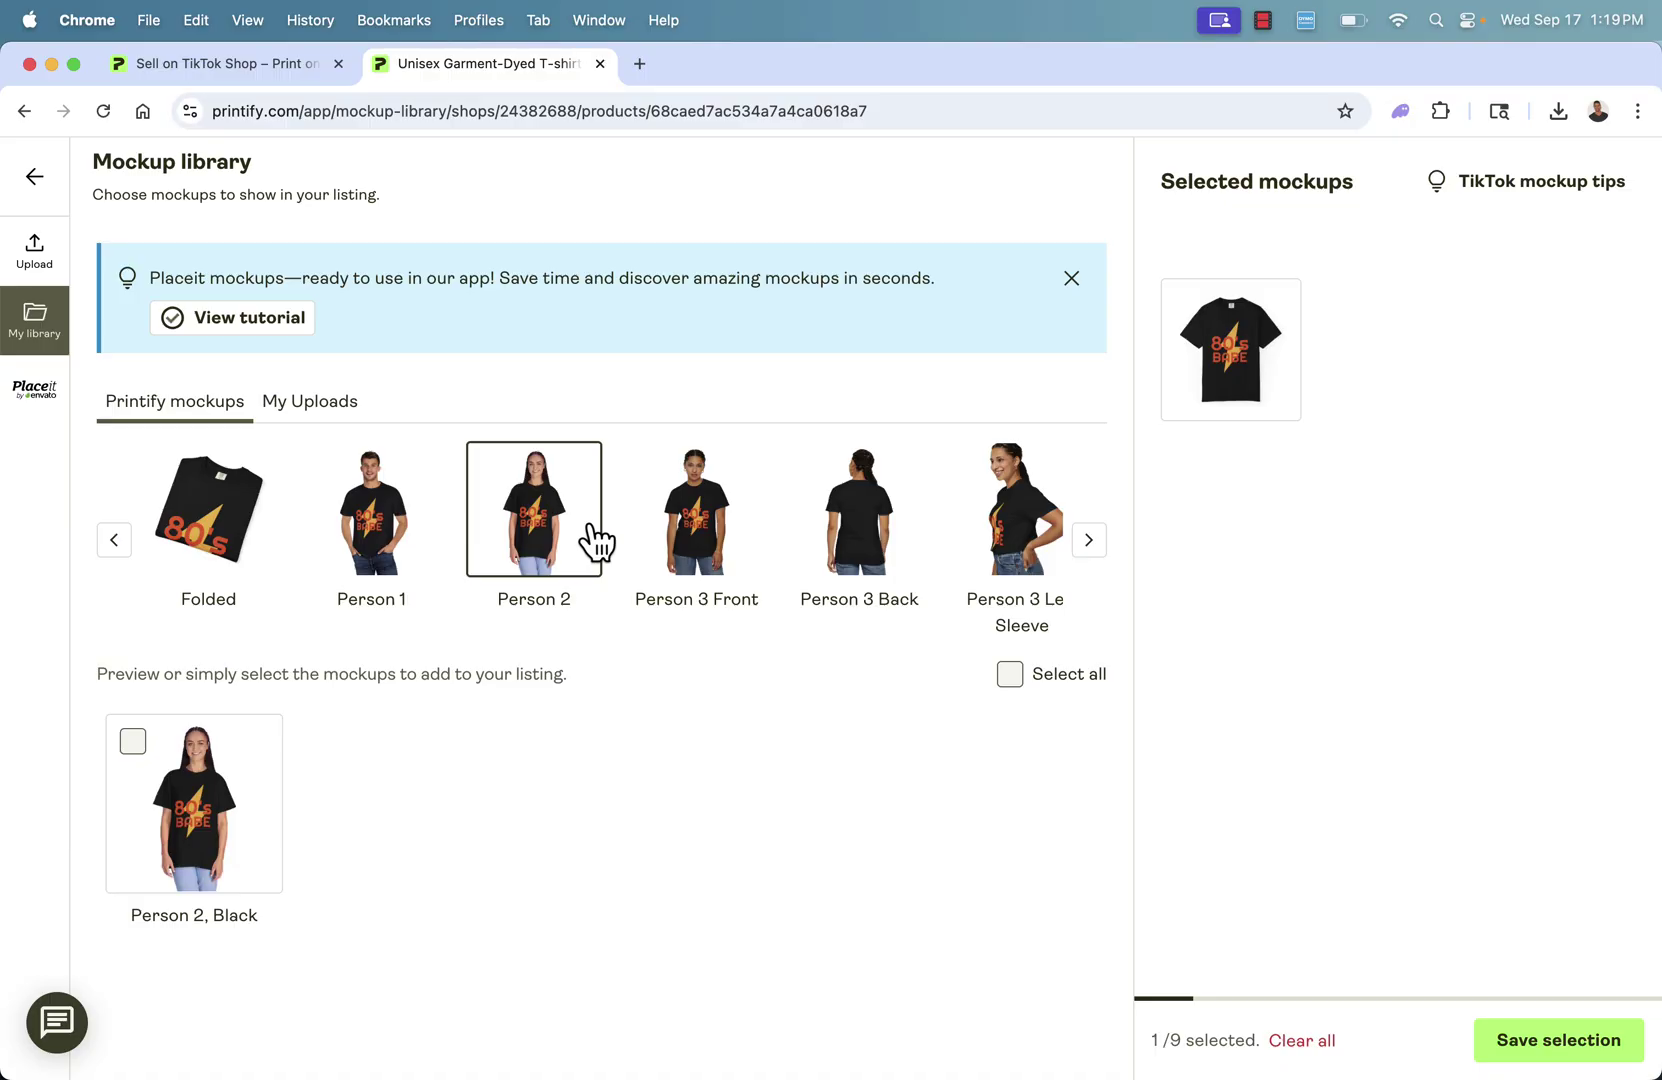
# - Add the Person 2, Black mockup and save the mockup selection
pyautogui.click(133, 744)
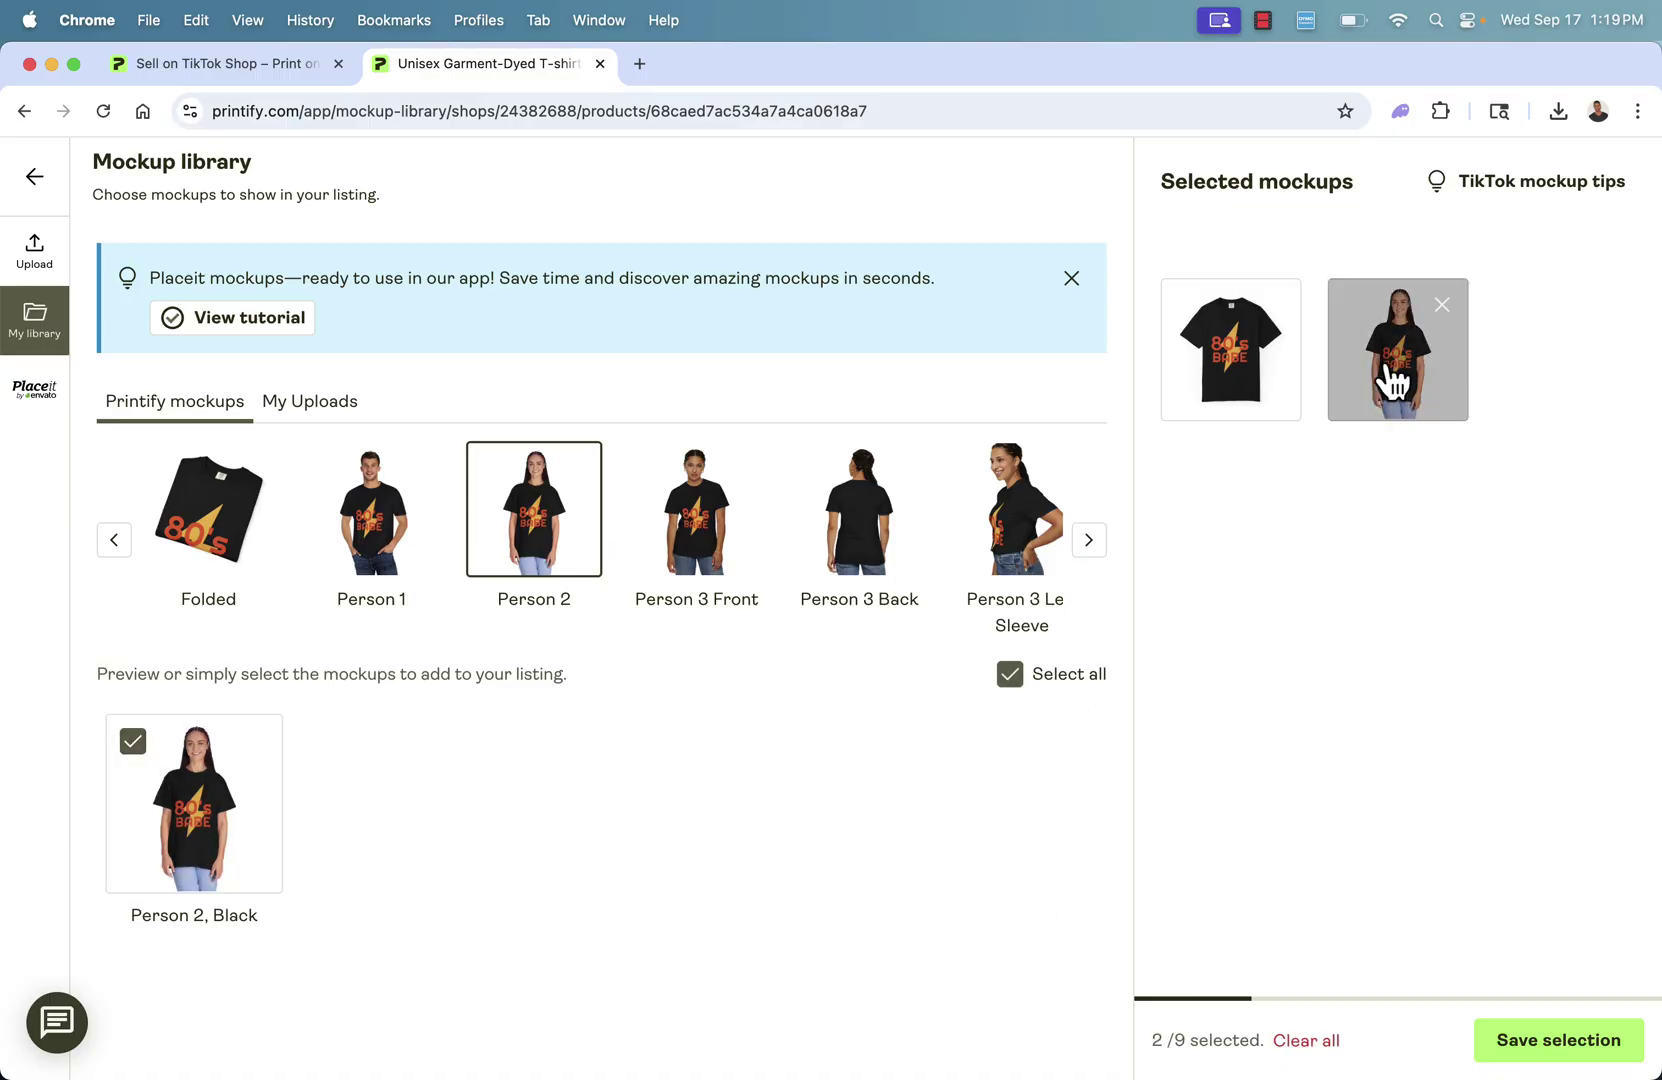
pyautogui.moveTo(1393, 380); pyautogui.dragTo(1266, 595)
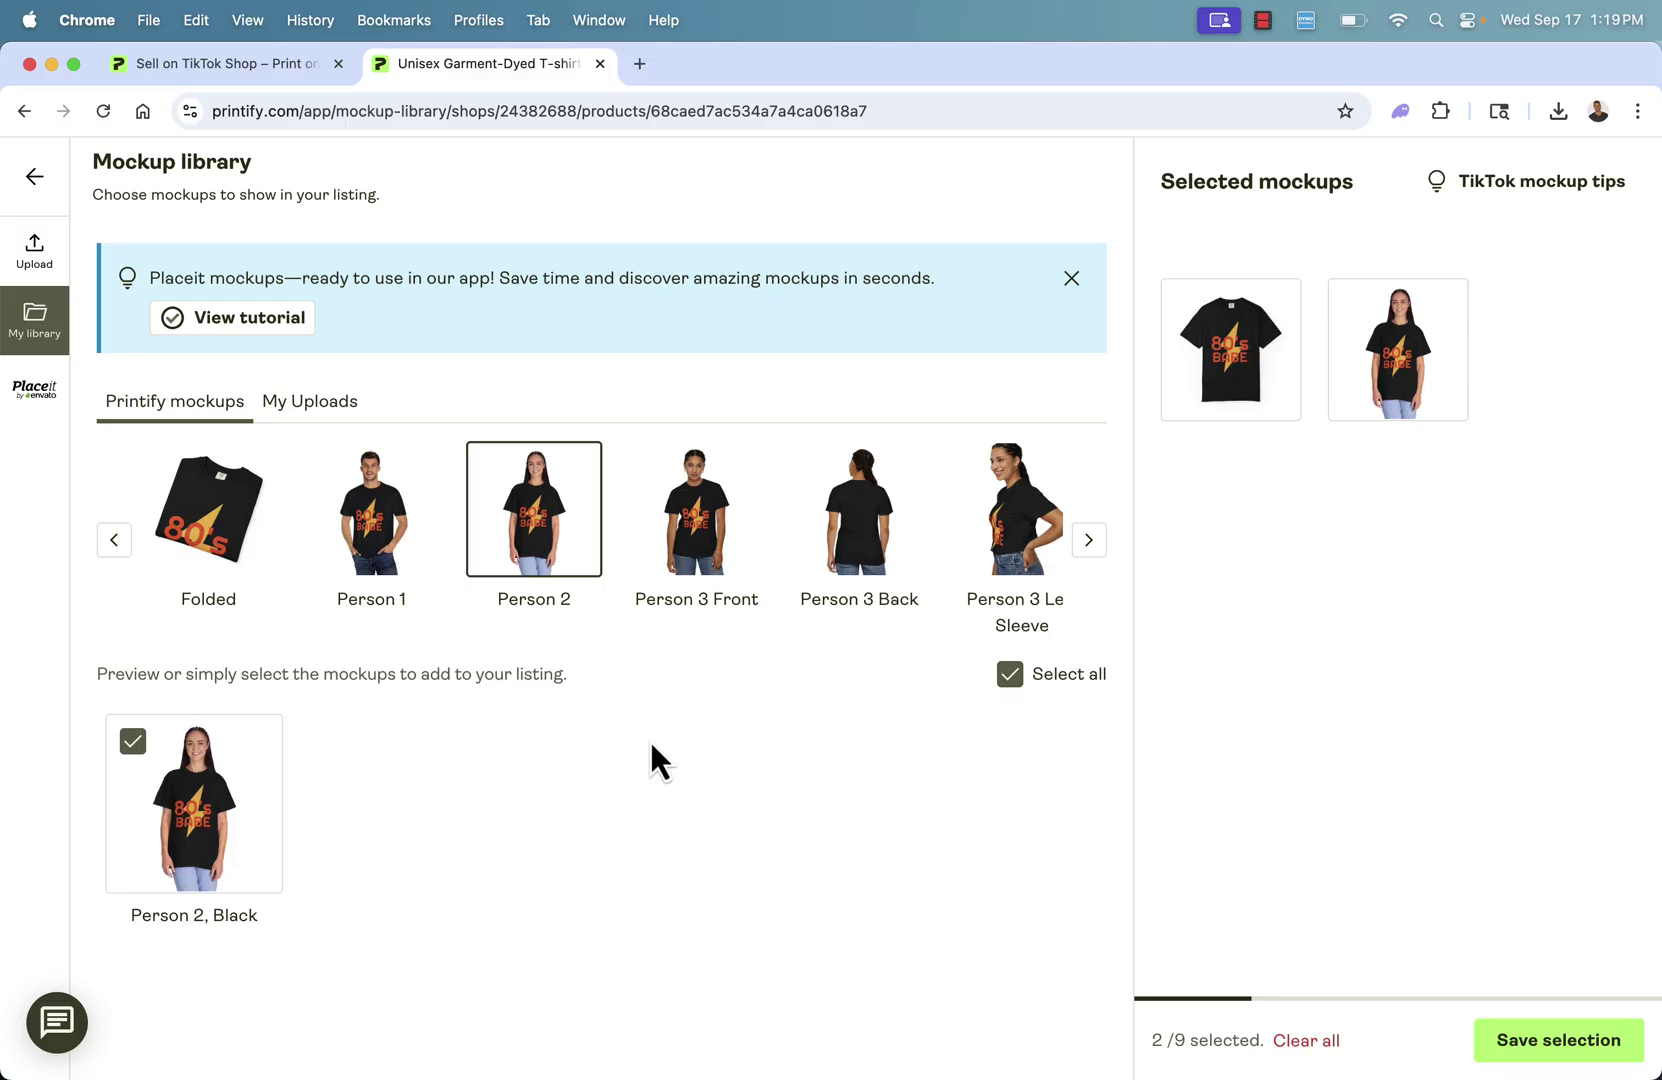
pyautogui.hscroll(-5, 486, 580)
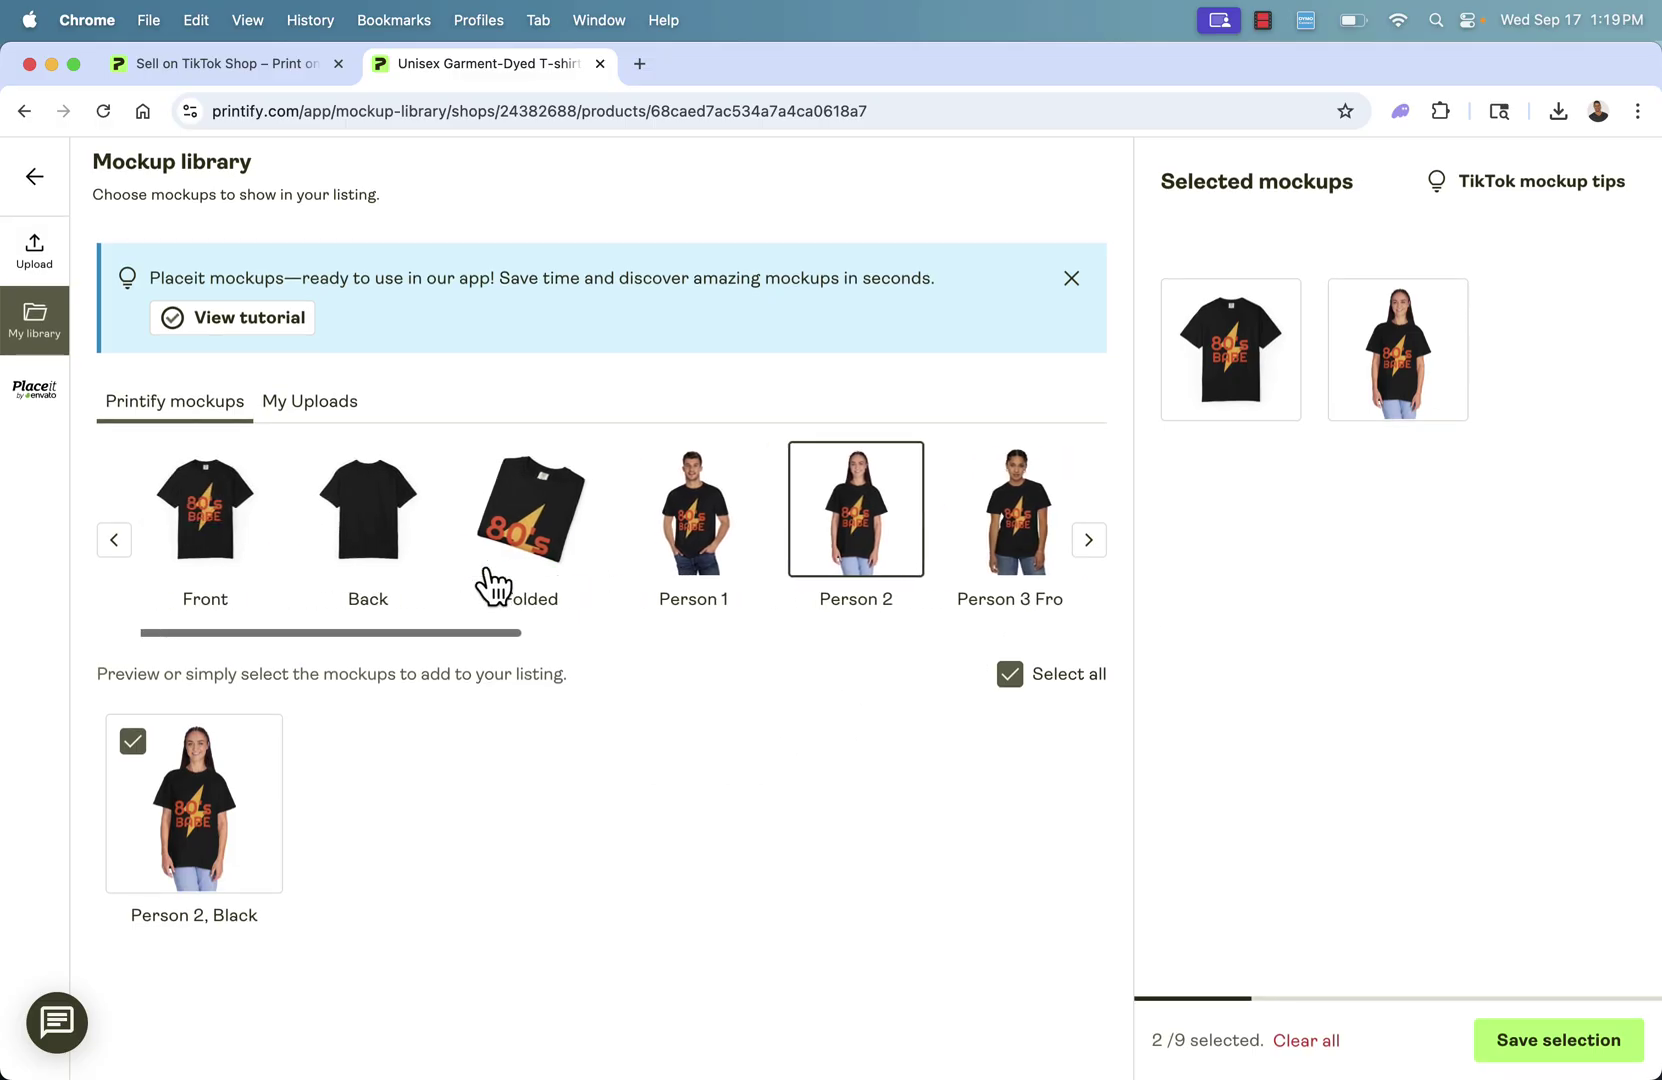
pyautogui.click(1542, 1040)
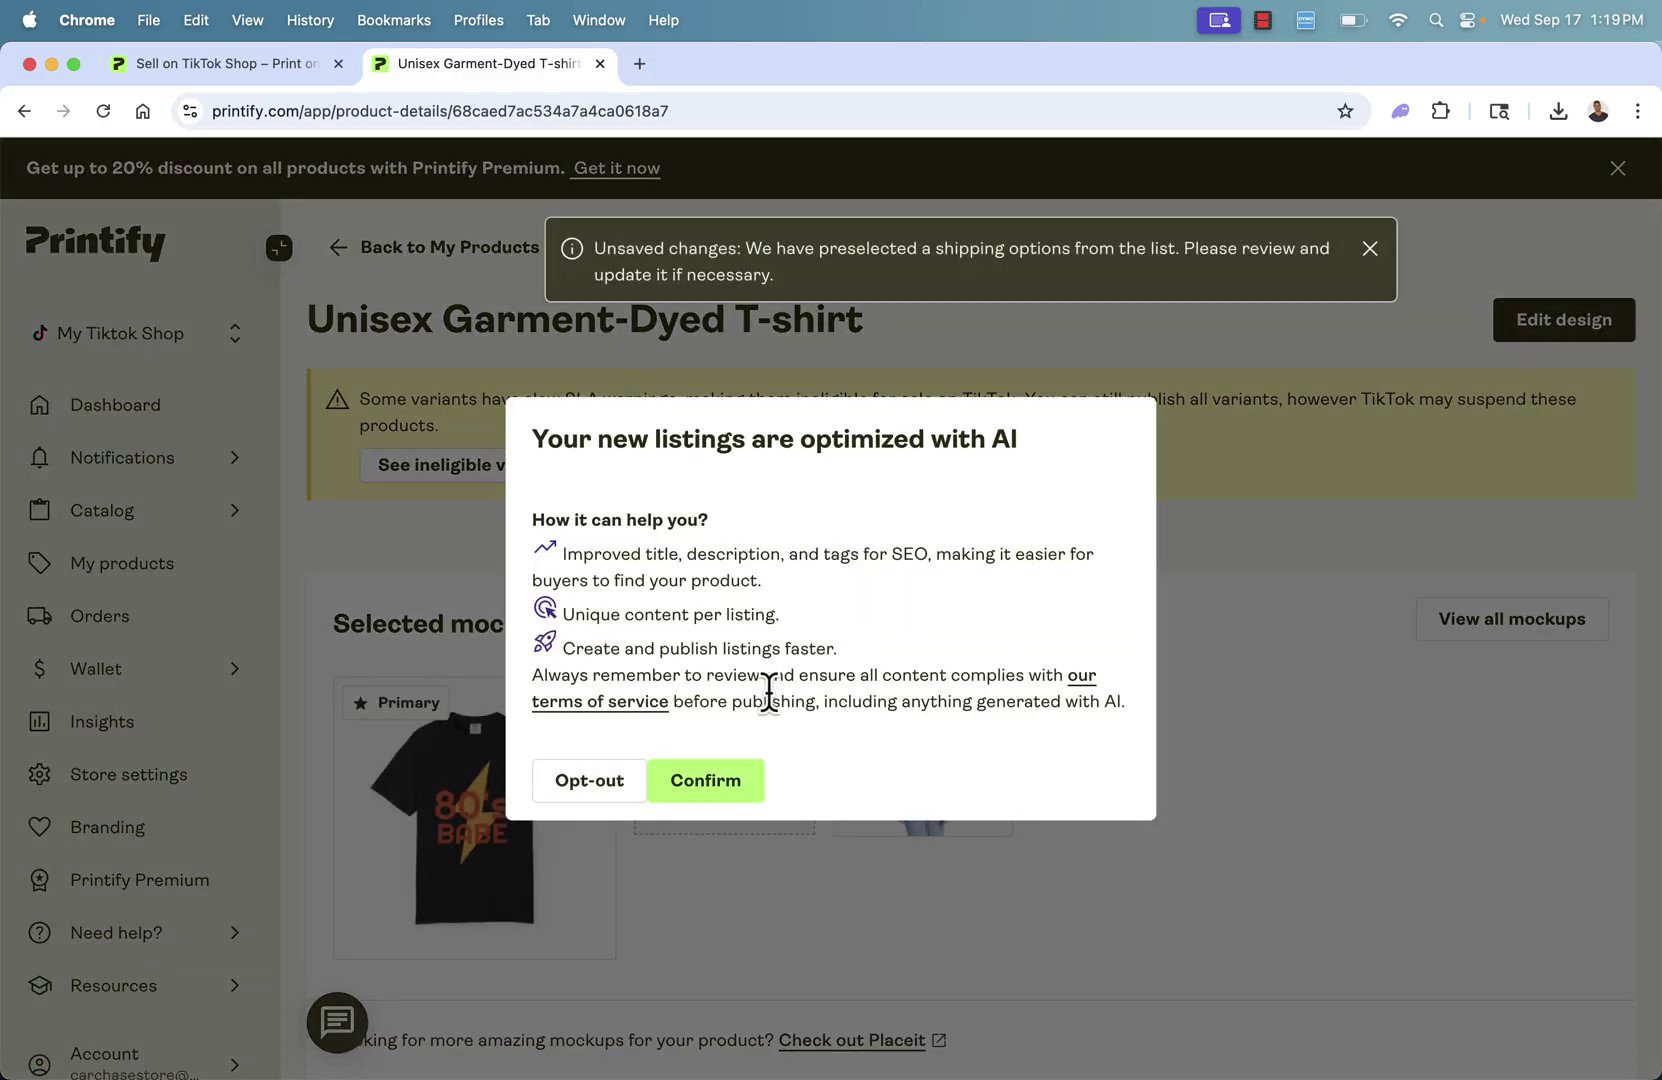
# - Accept AI optimisation of the new listing and review the product details page
pyautogui.click(692, 790)
pyautogui.scroll(-5, 757, 468)
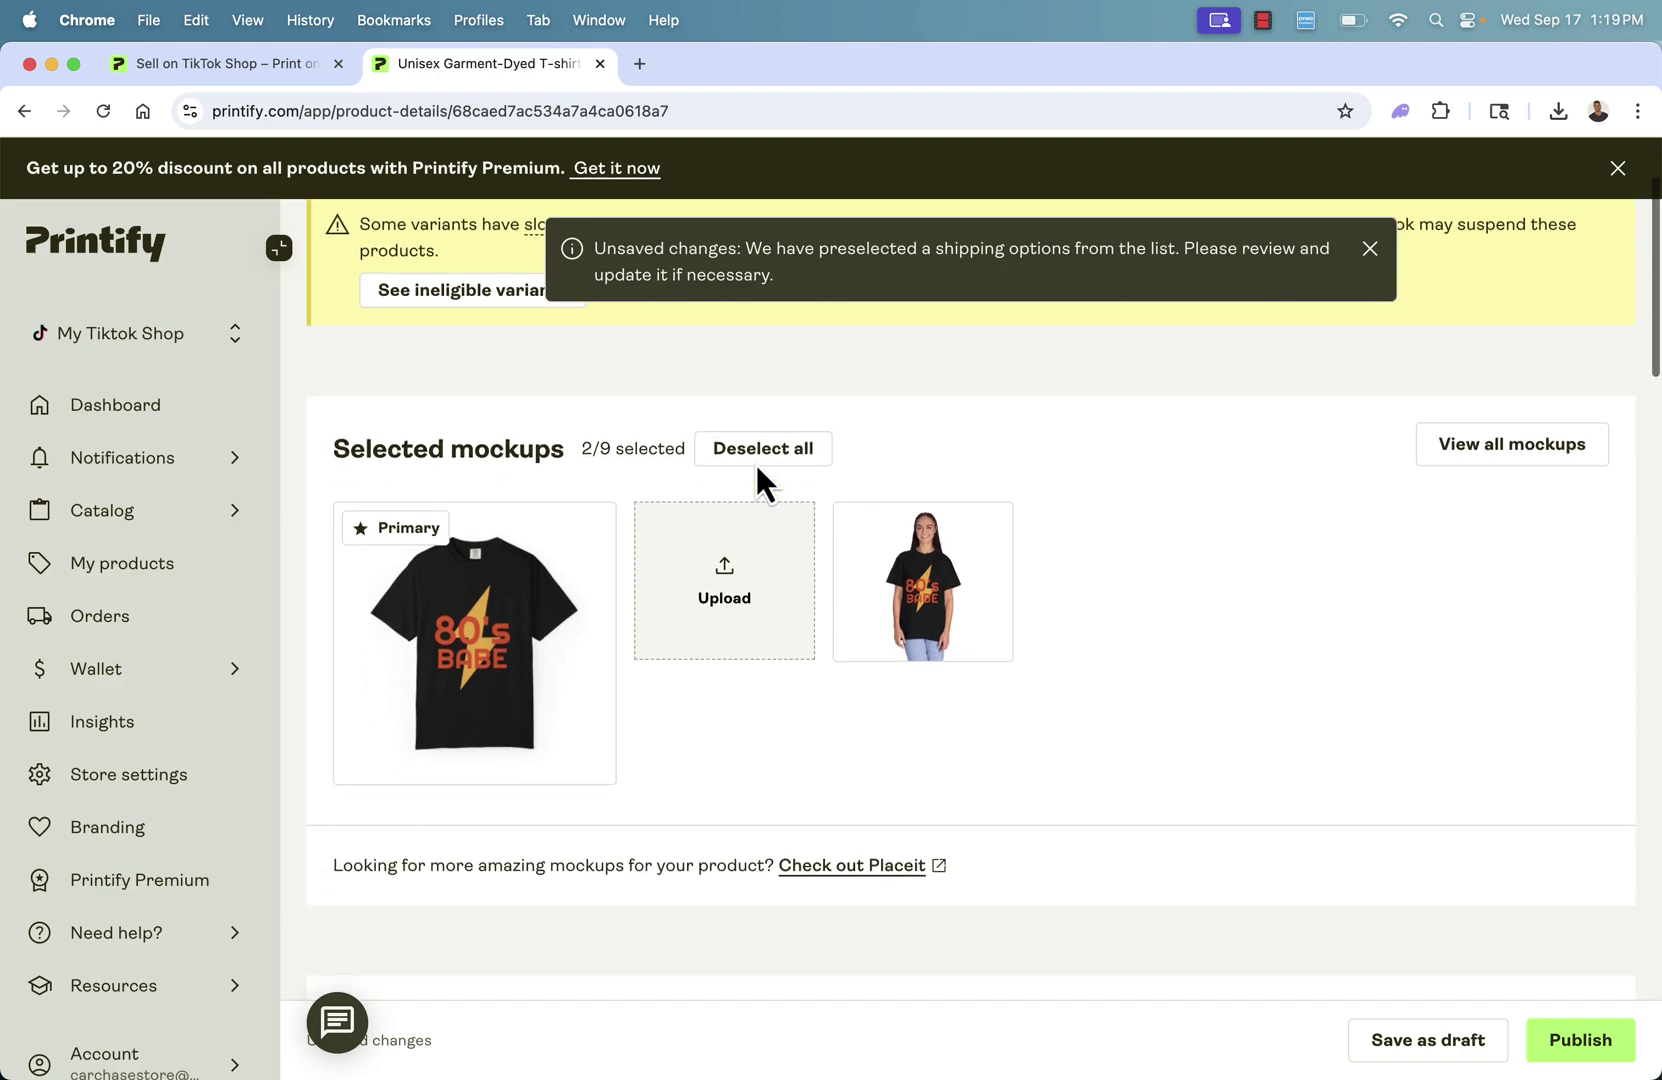
pyautogui.scroll(-3, 757, 480)
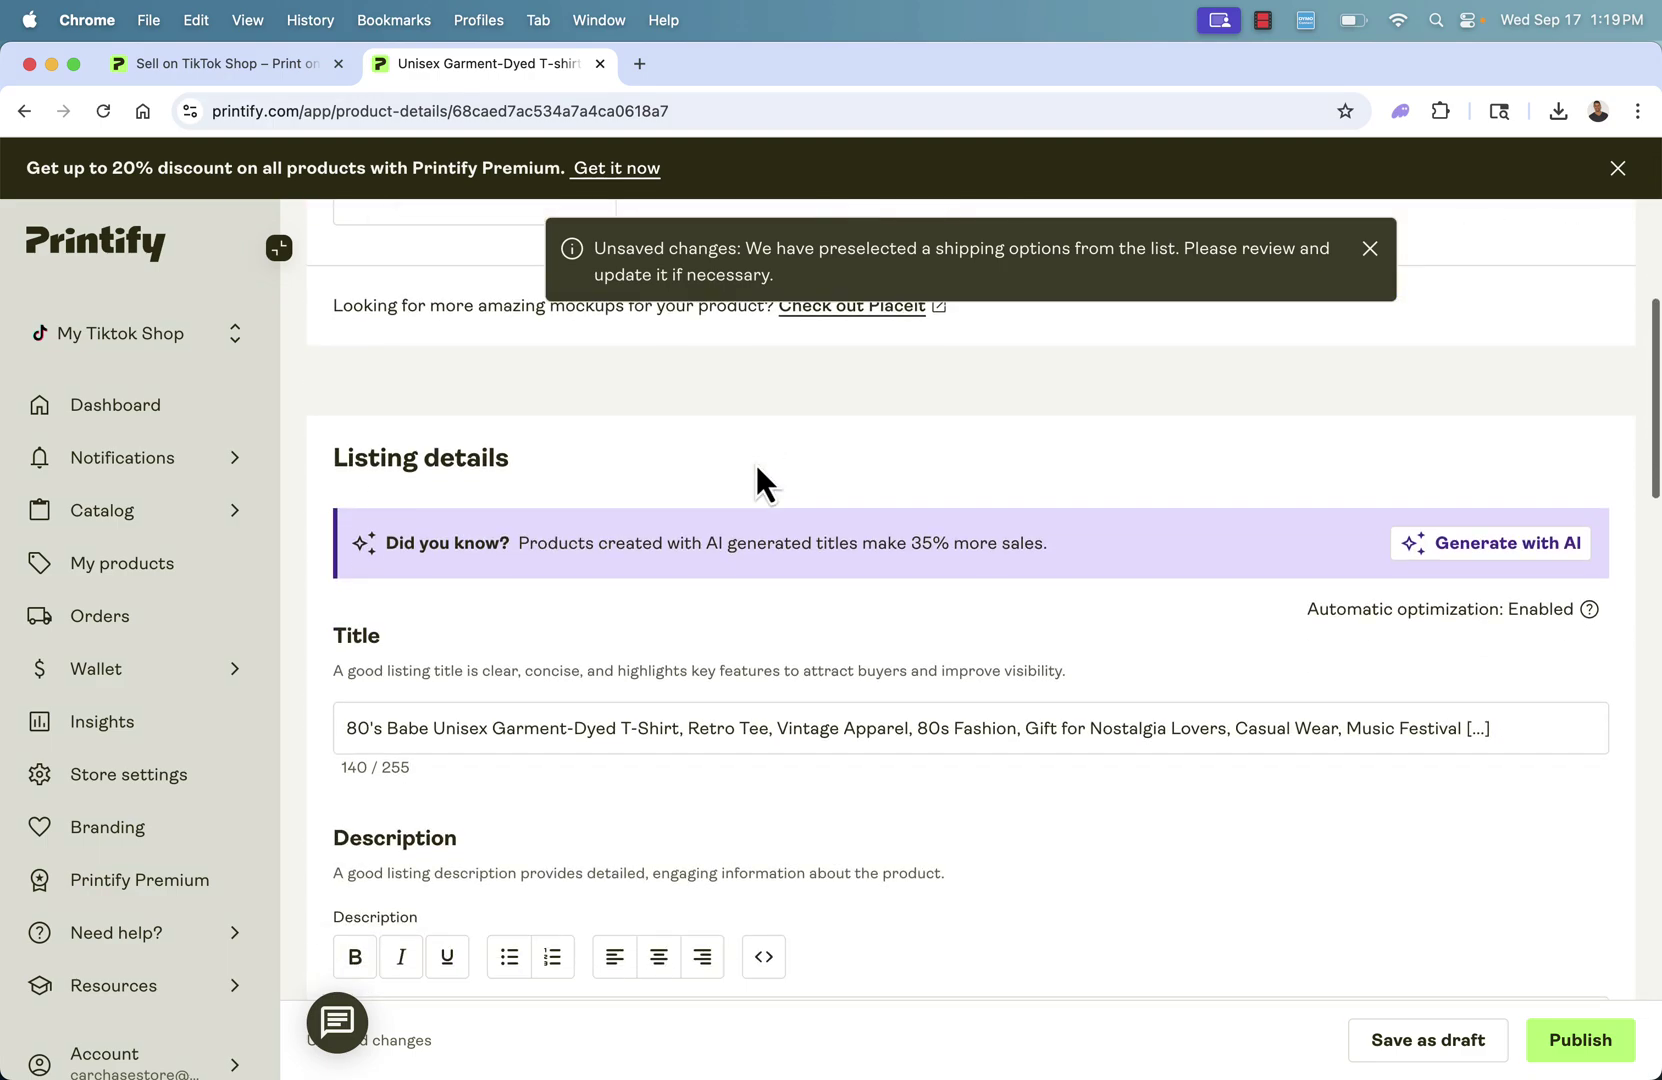
pyautogui.scroll(-3, 1116, 452)
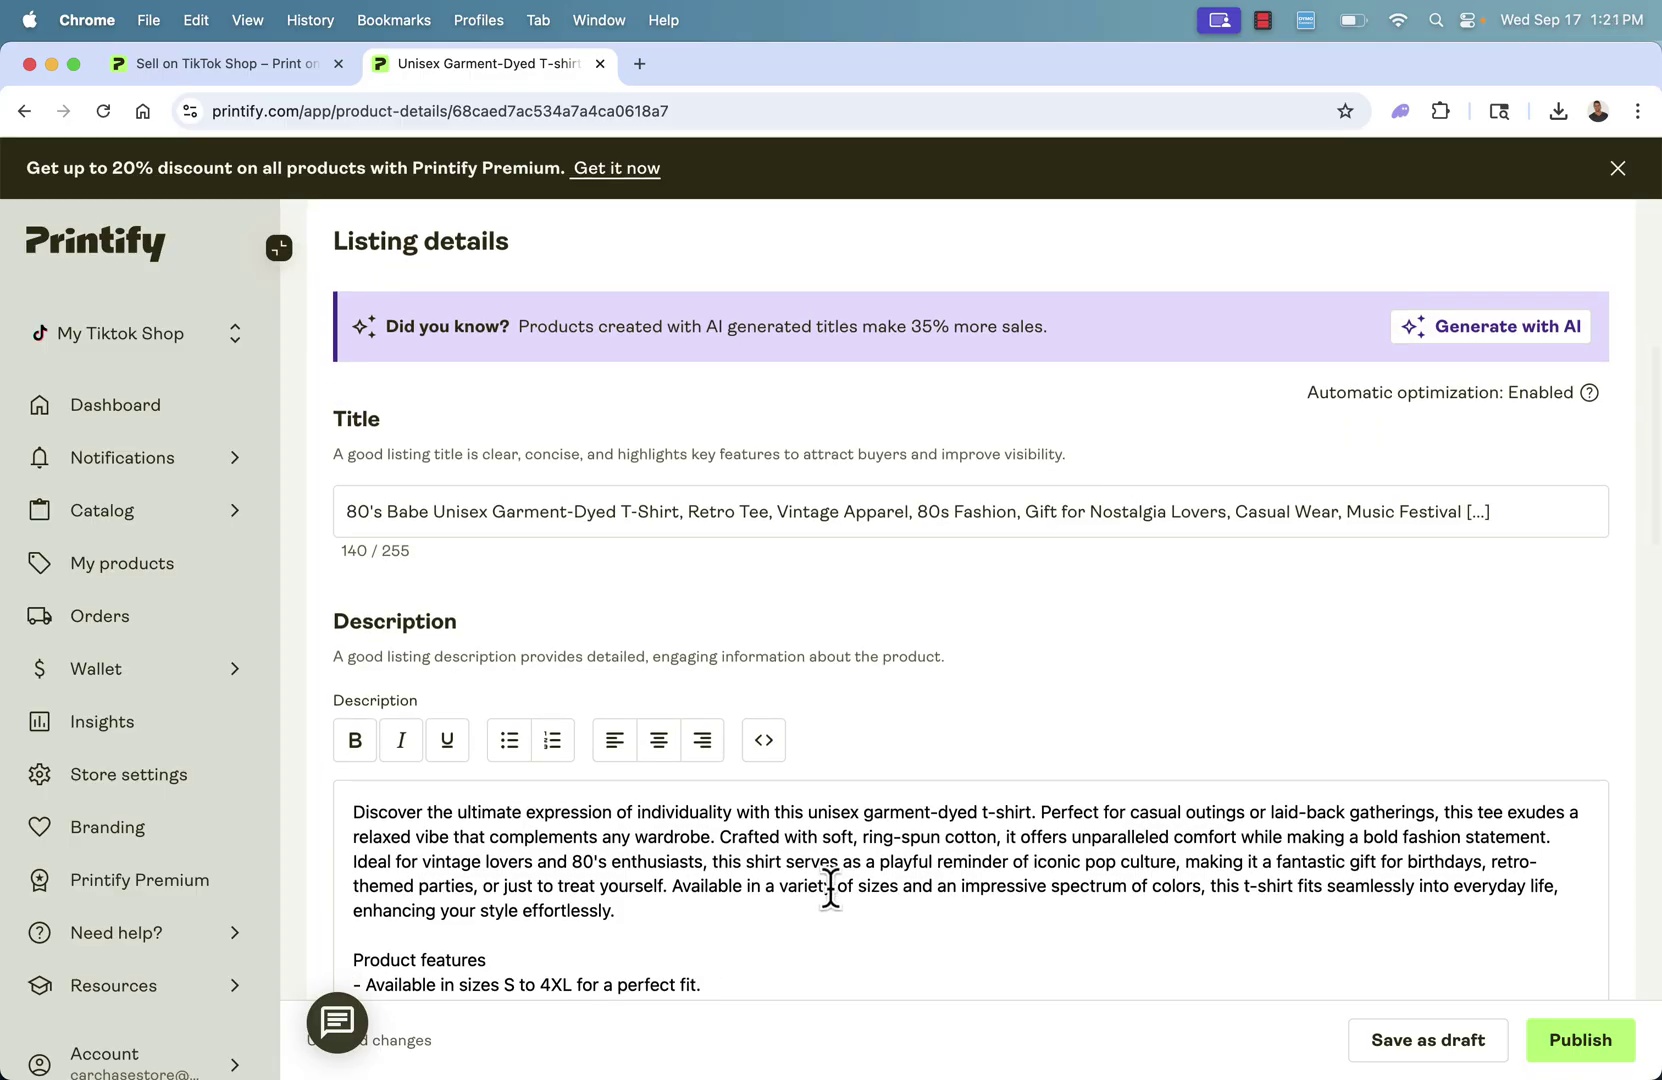
pyautogui.scroll(-2, 827, 890)
pyautogui.scroll(2, 827, 890)
# - Generate an AI title and description from a design prompt and apply them to the listing
pyautogui.click(1477, 326)
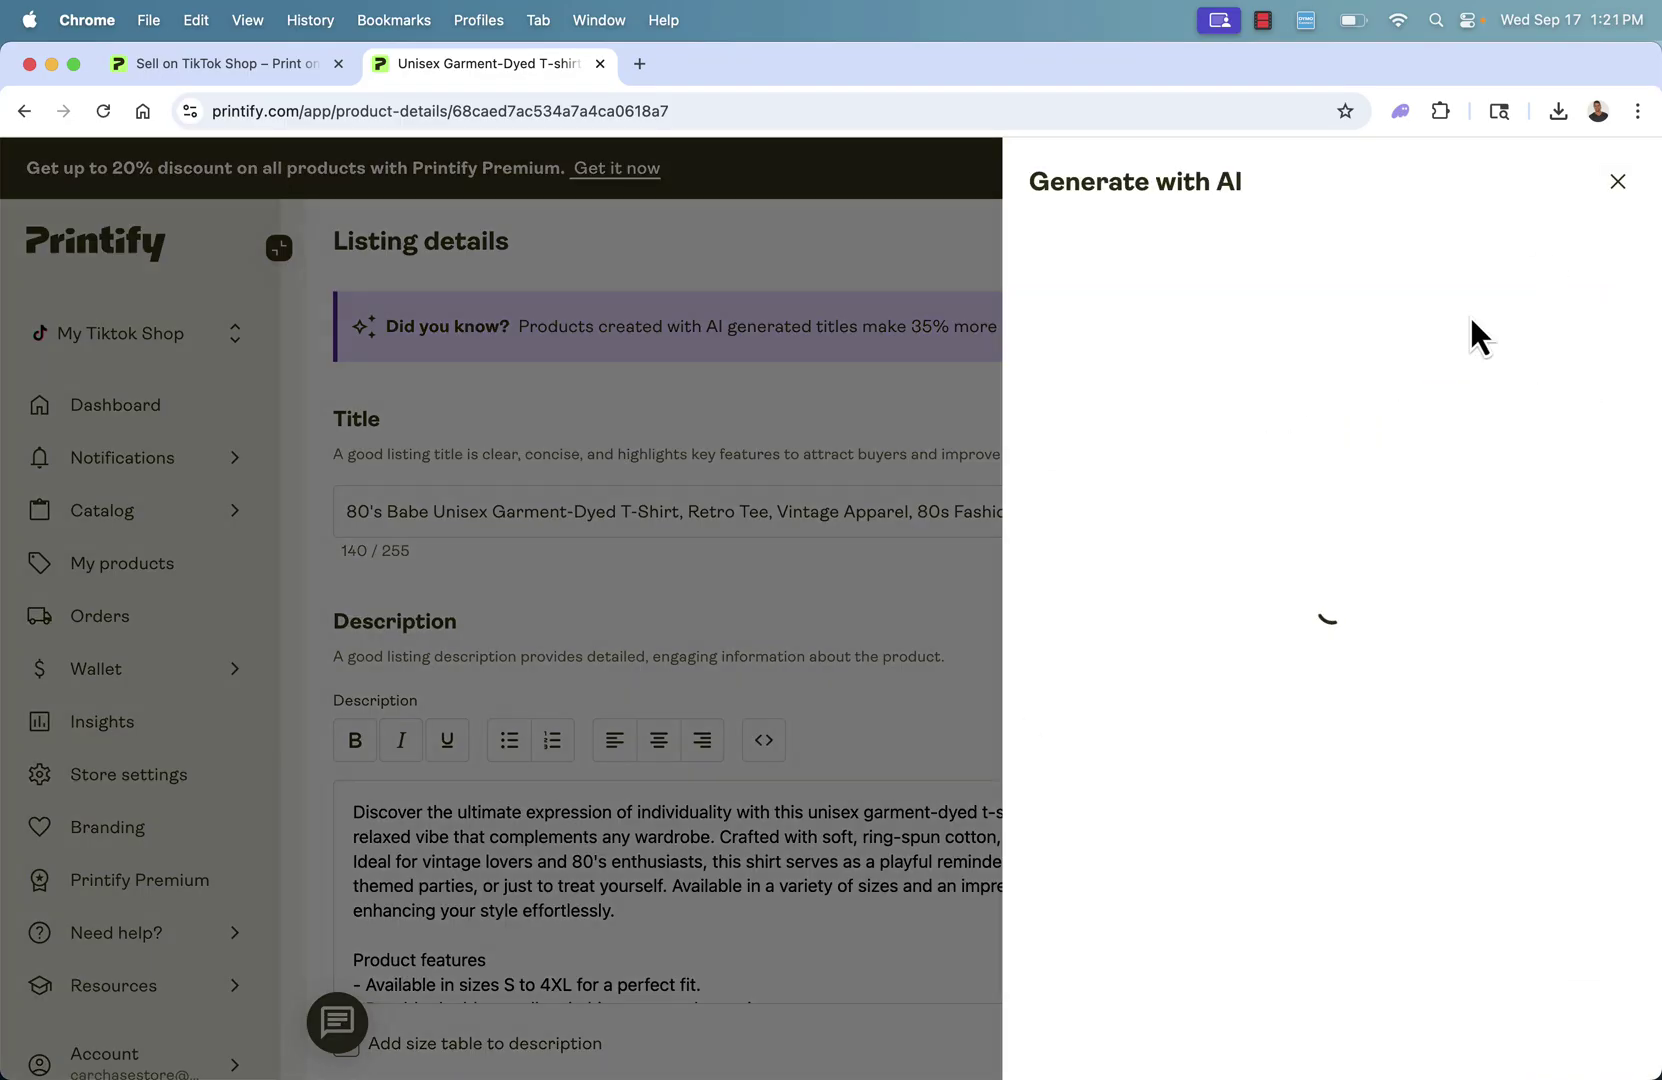
pyautogui.click(1308, 443)
pyautogui.write('t-shirt about girls fro')
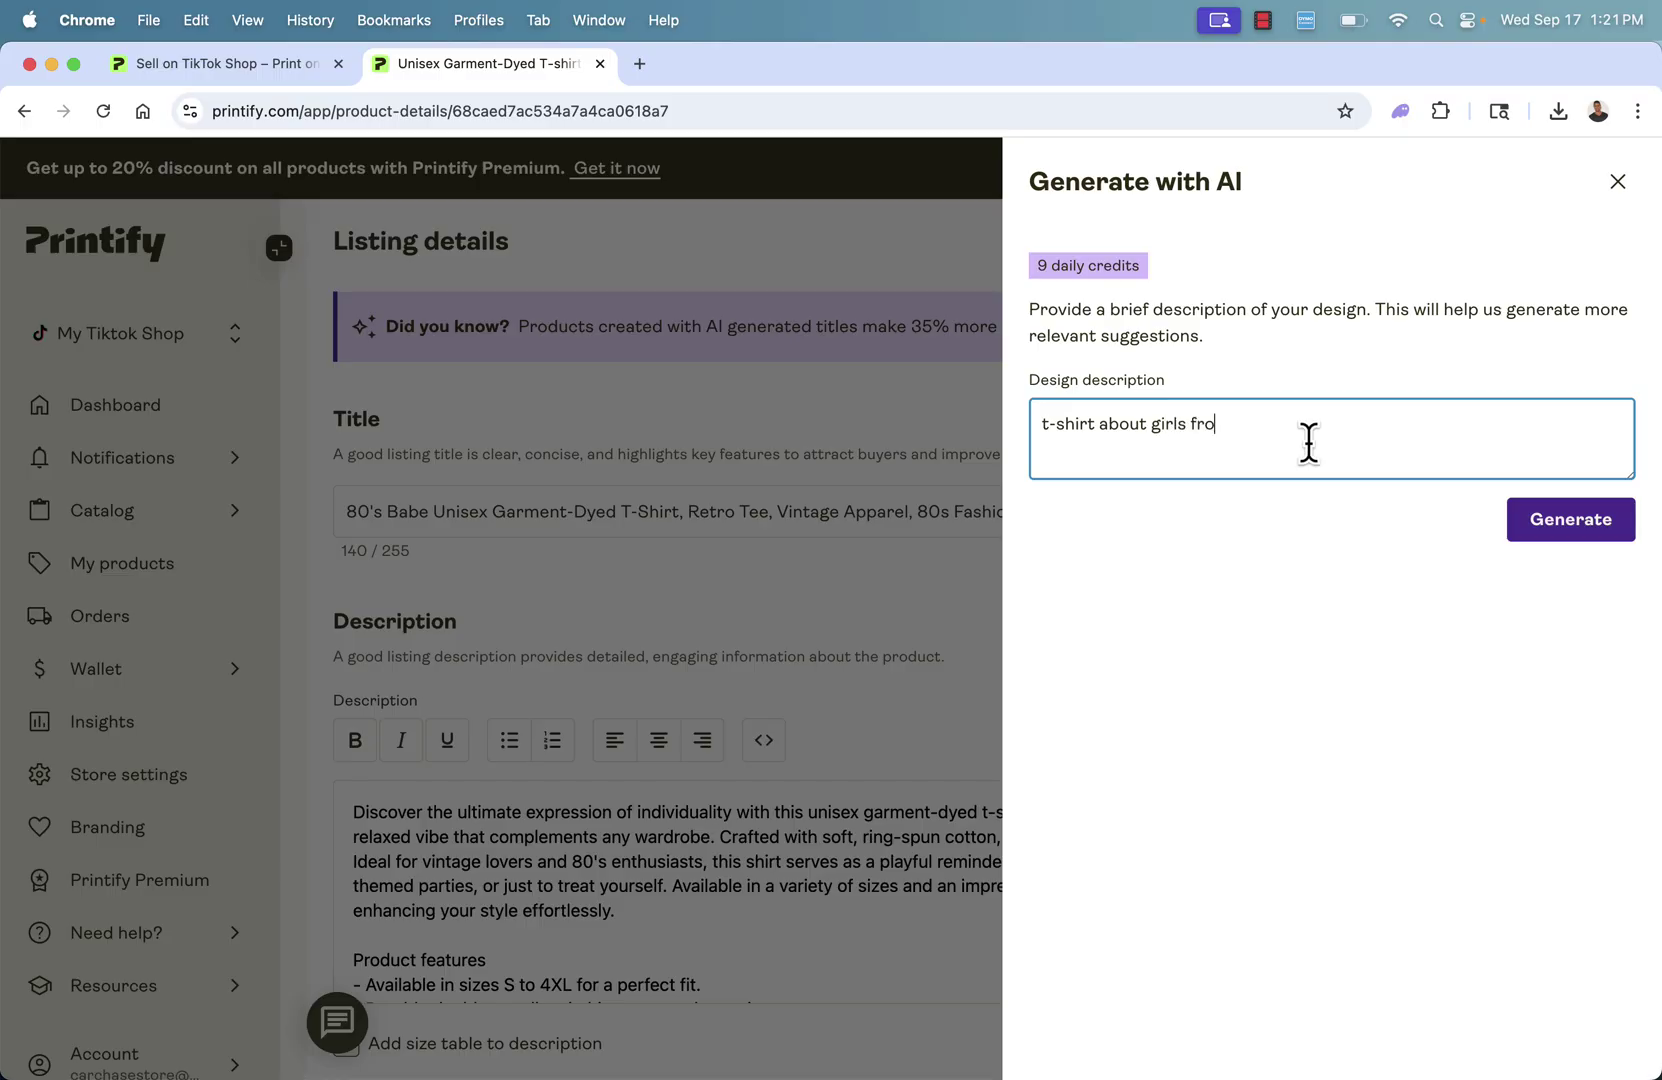
pyautogui.click(1553, 510)
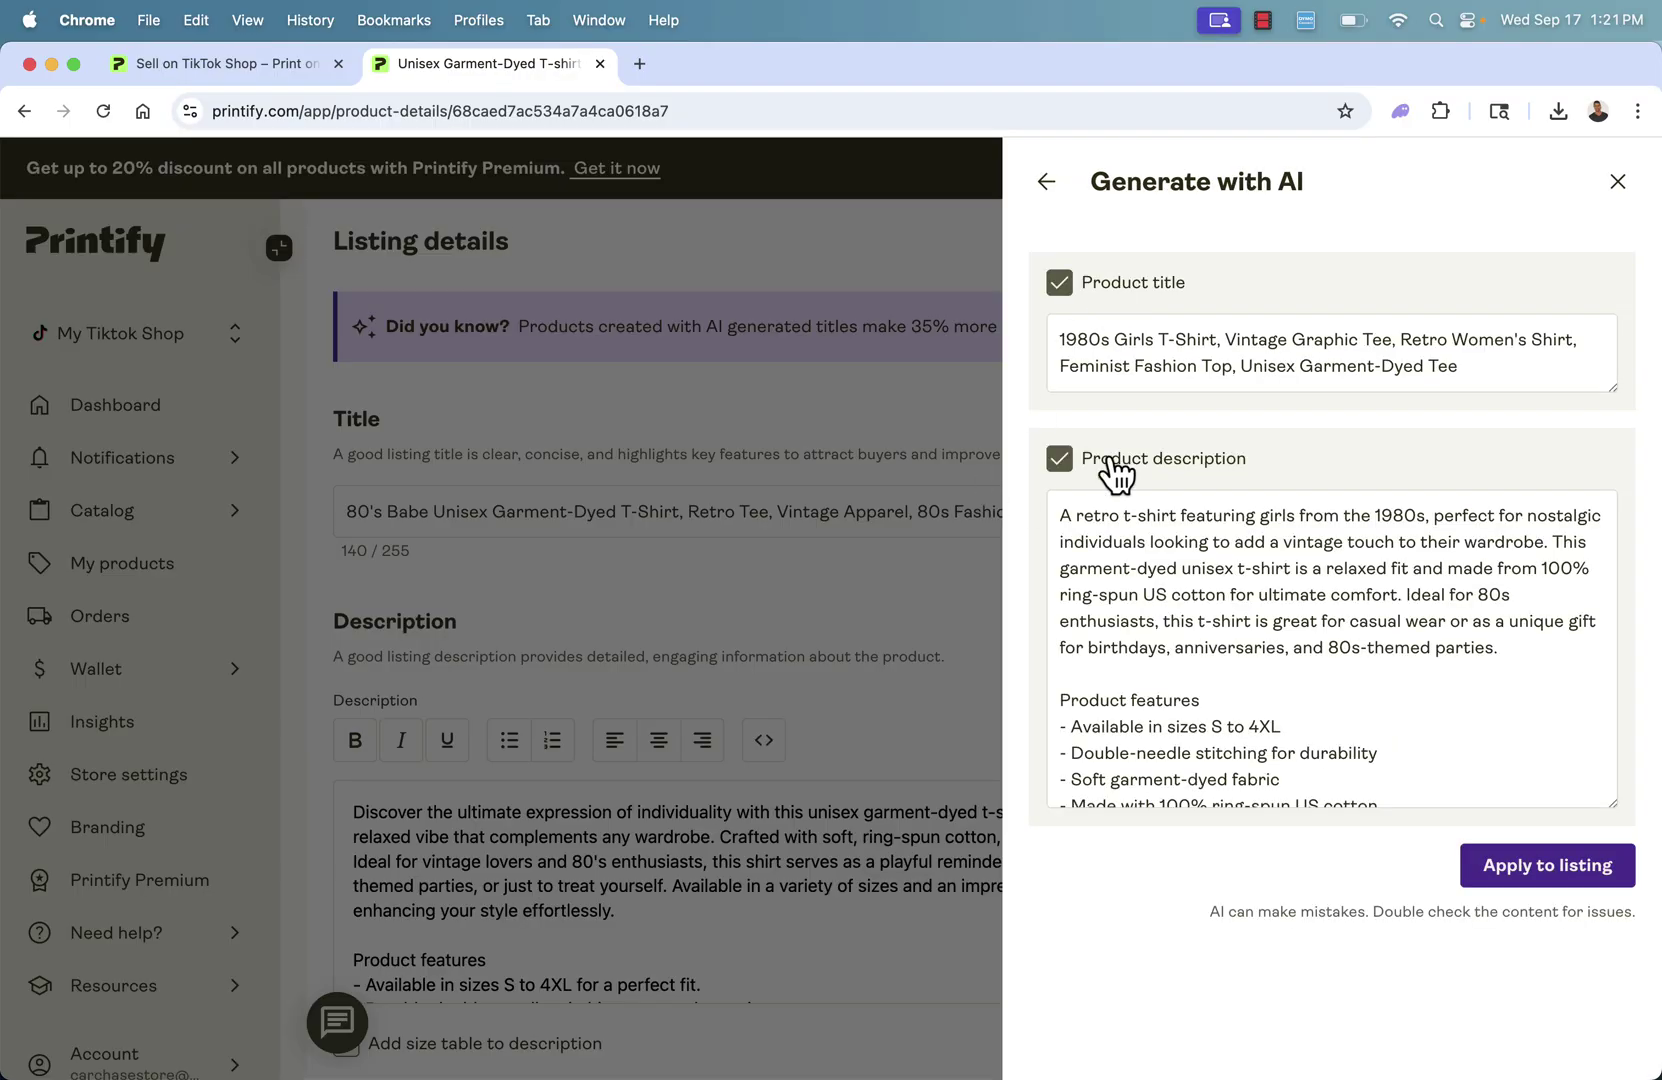
pyautogui.click(1487, 358)
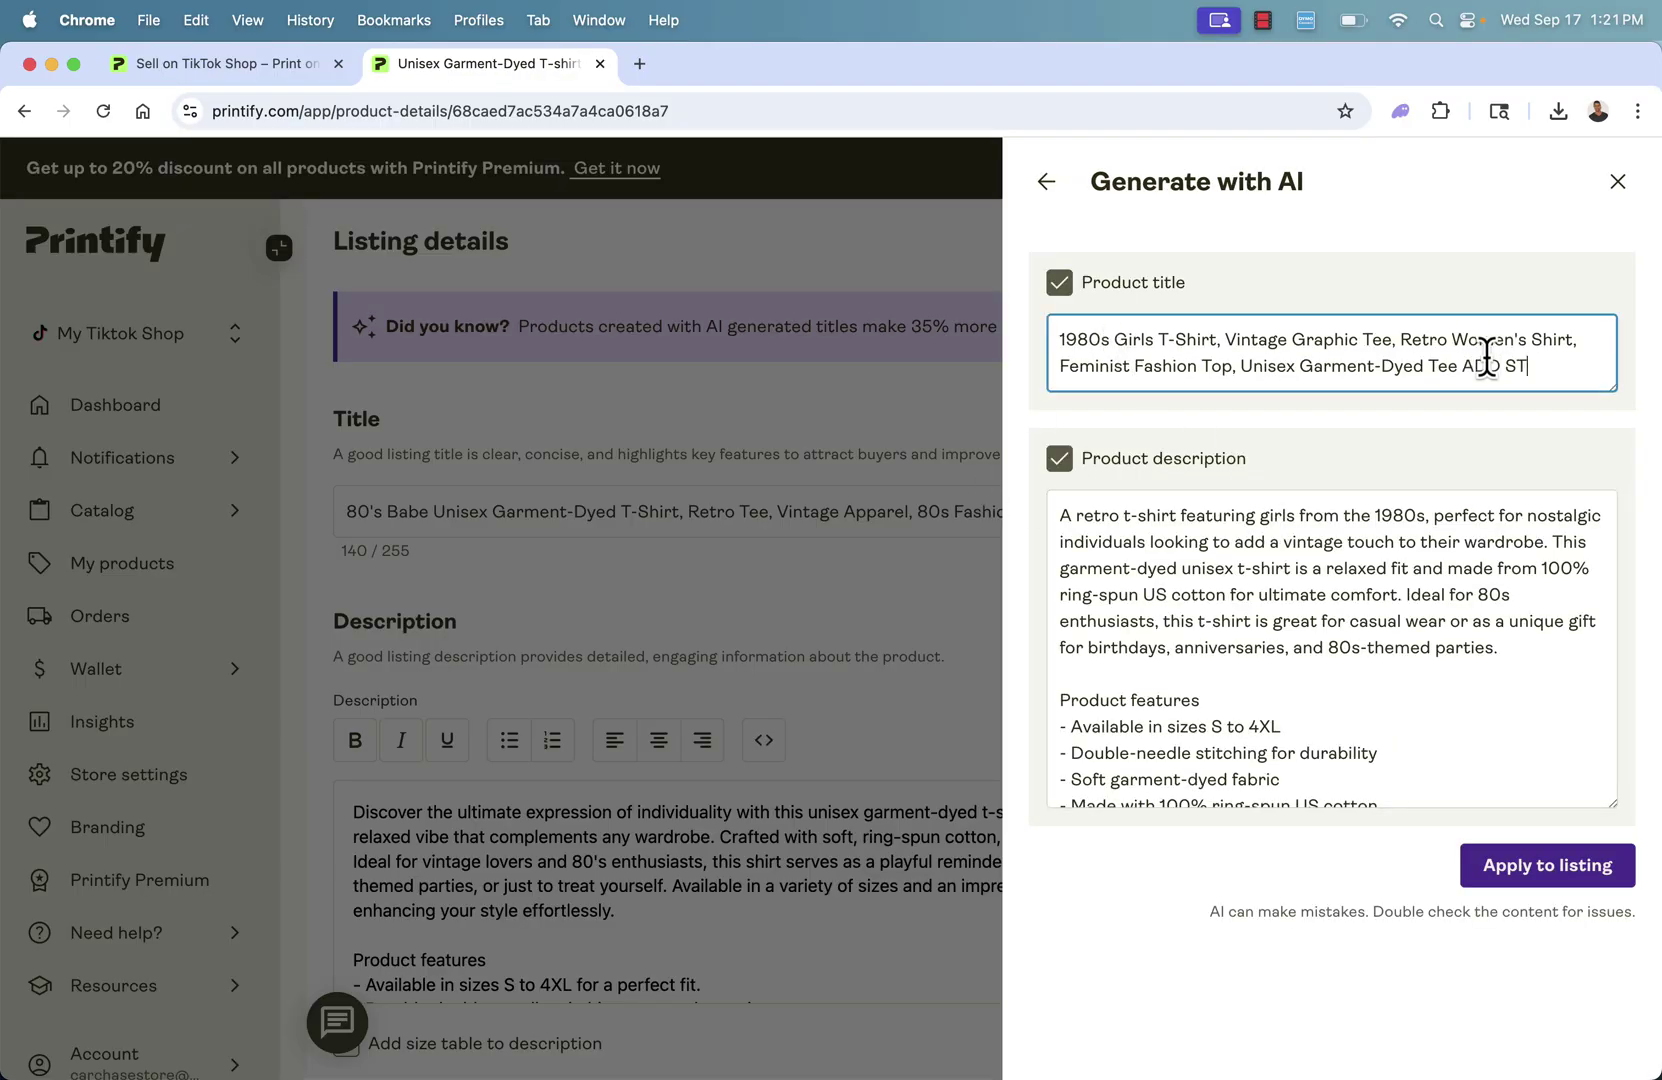
pyautogui.click(1535, 878)
pyautogui.scroll(-1, 1246, 682)
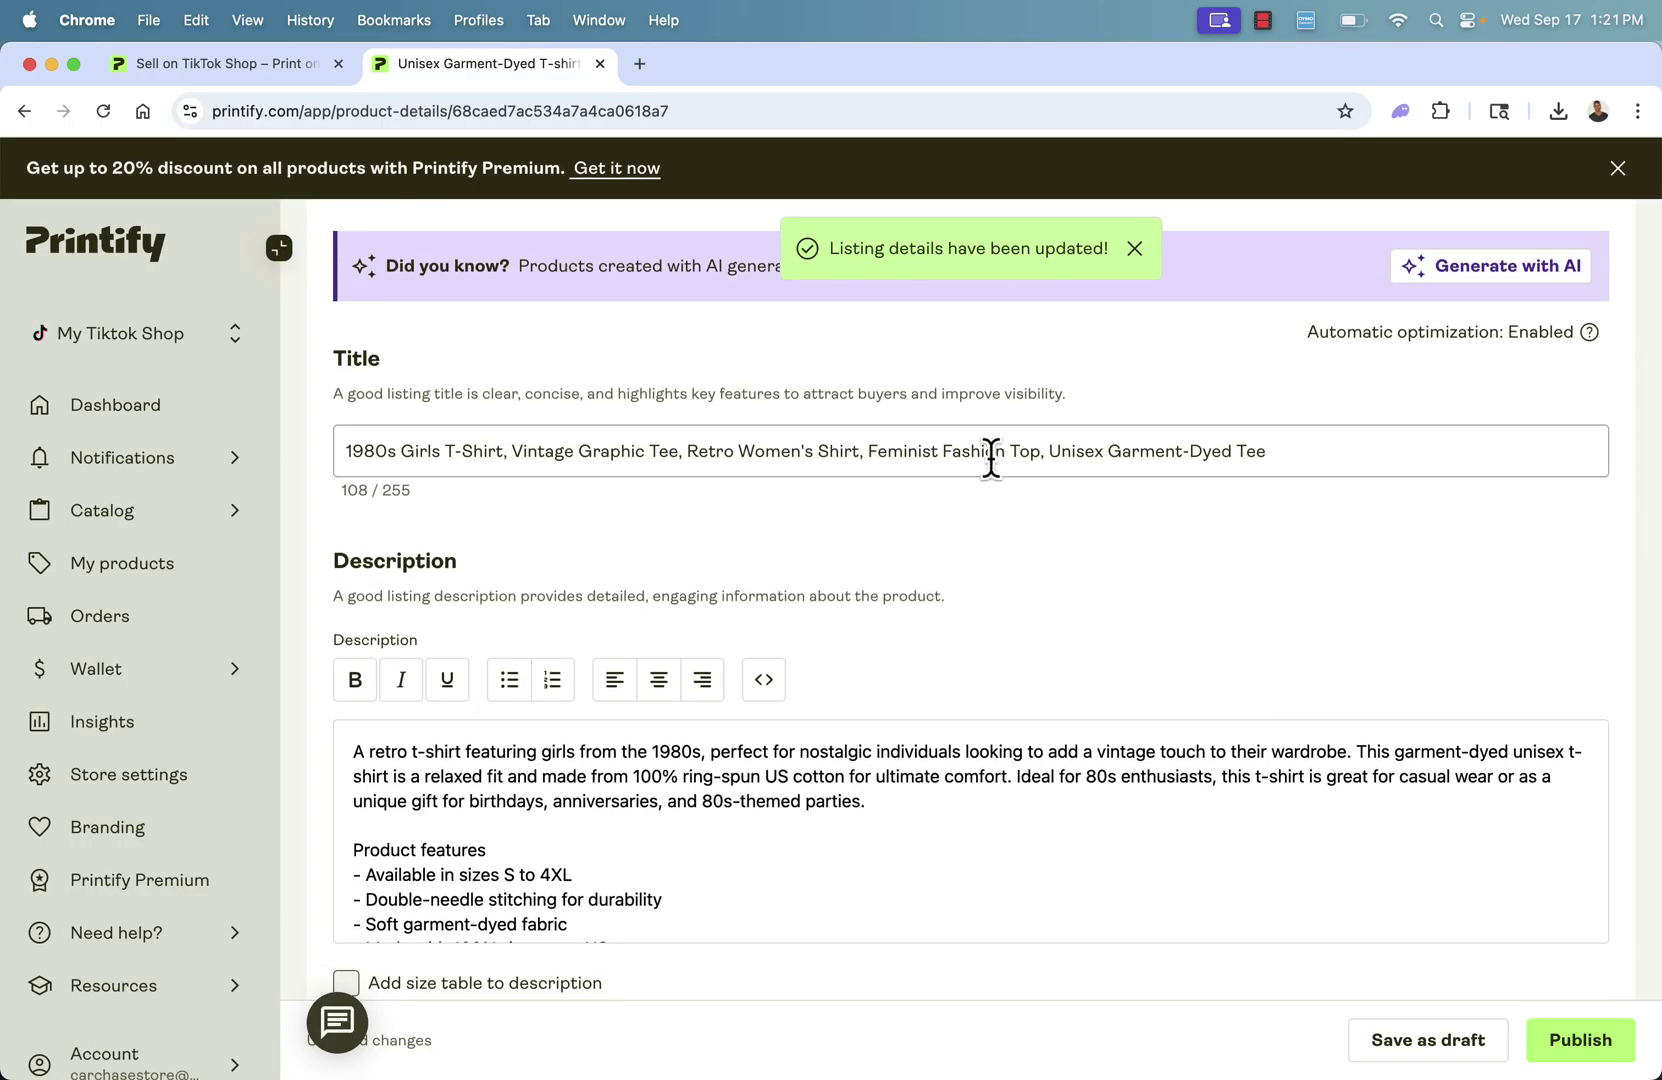
# - Bulk-edit all seven t-shirt variants, S through 4XL, to a USD 30.00 retail price
pyautogui.scroll(-1, 870, 697)
pyautogui.scroll(-3, 871, 701)
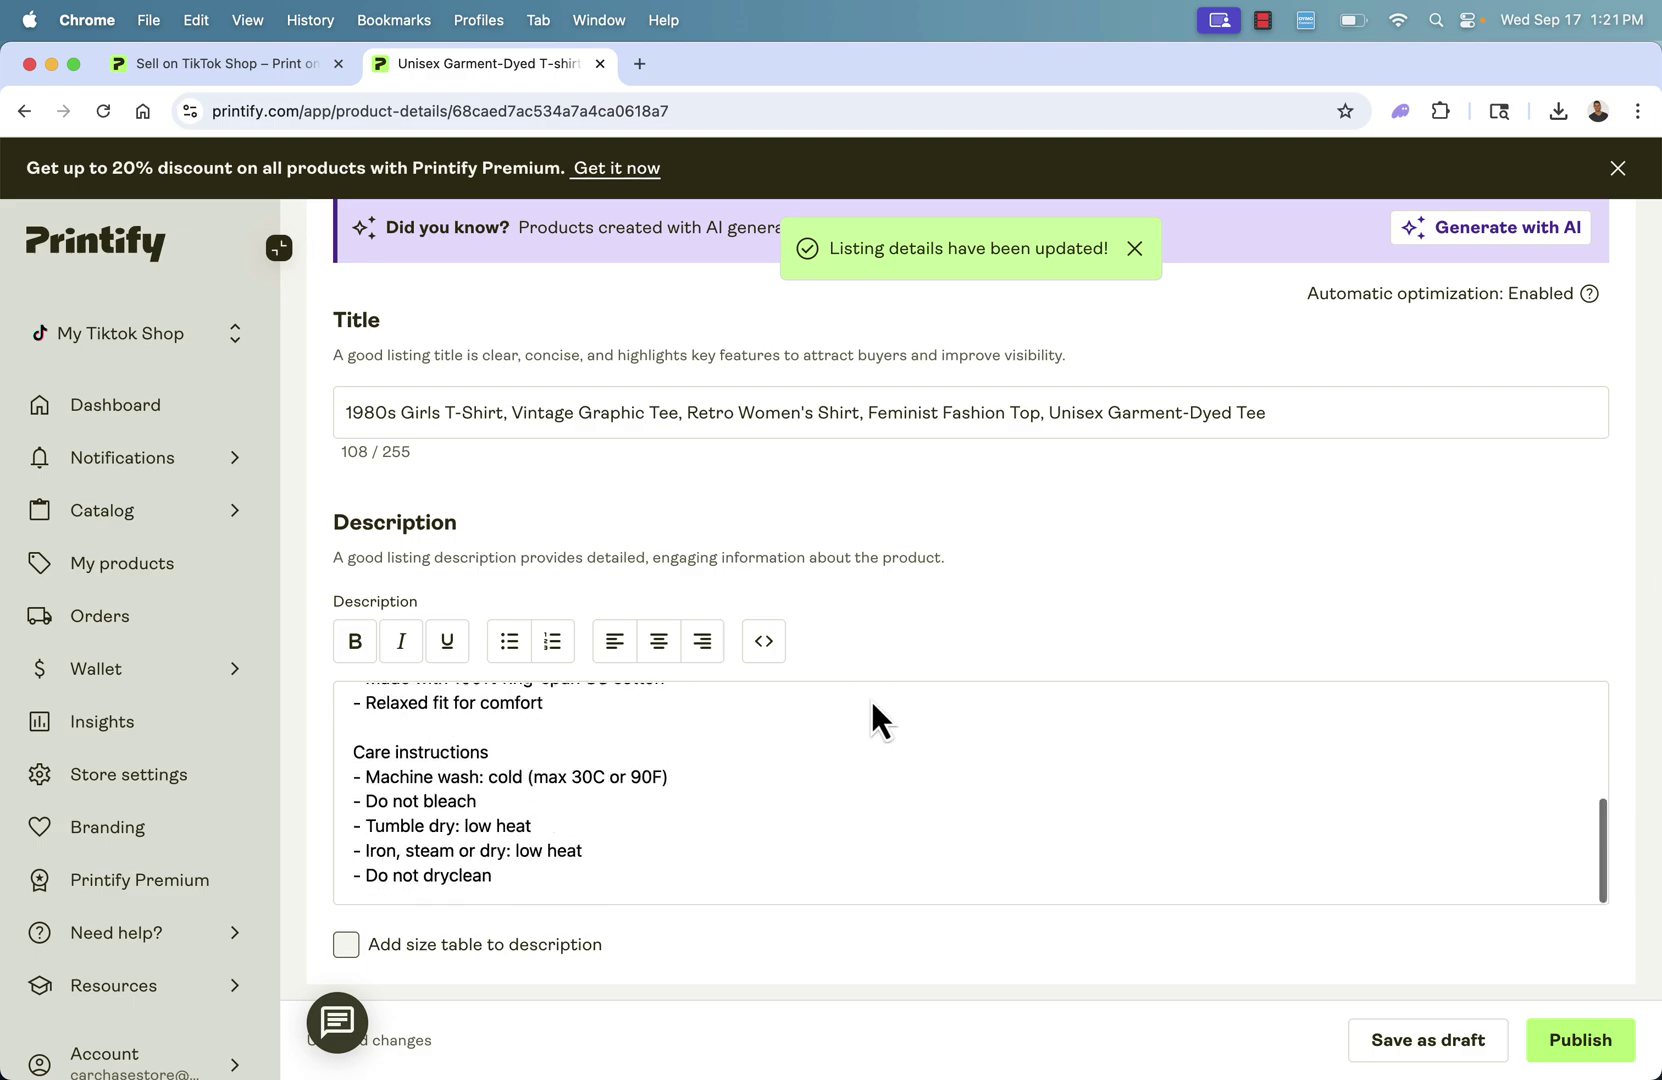
pyautogui.scroll(-10, 872, 703)
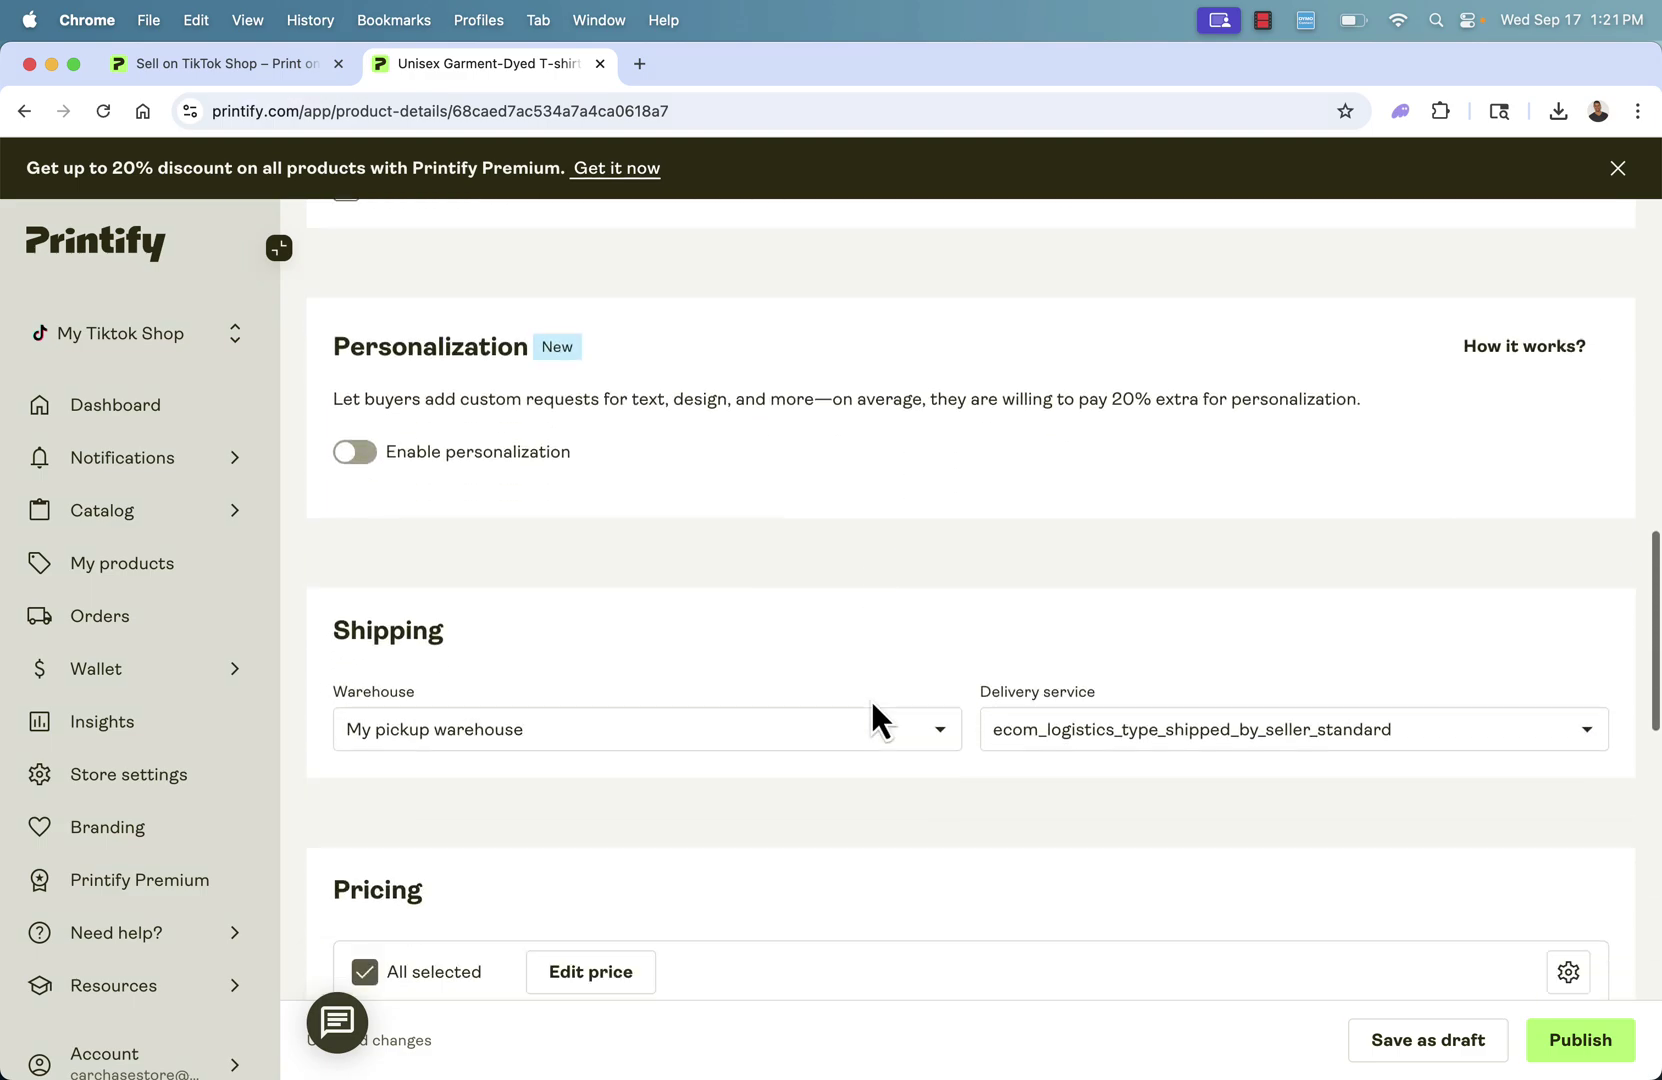
pyautogui.scroll(-7, 870, 697)
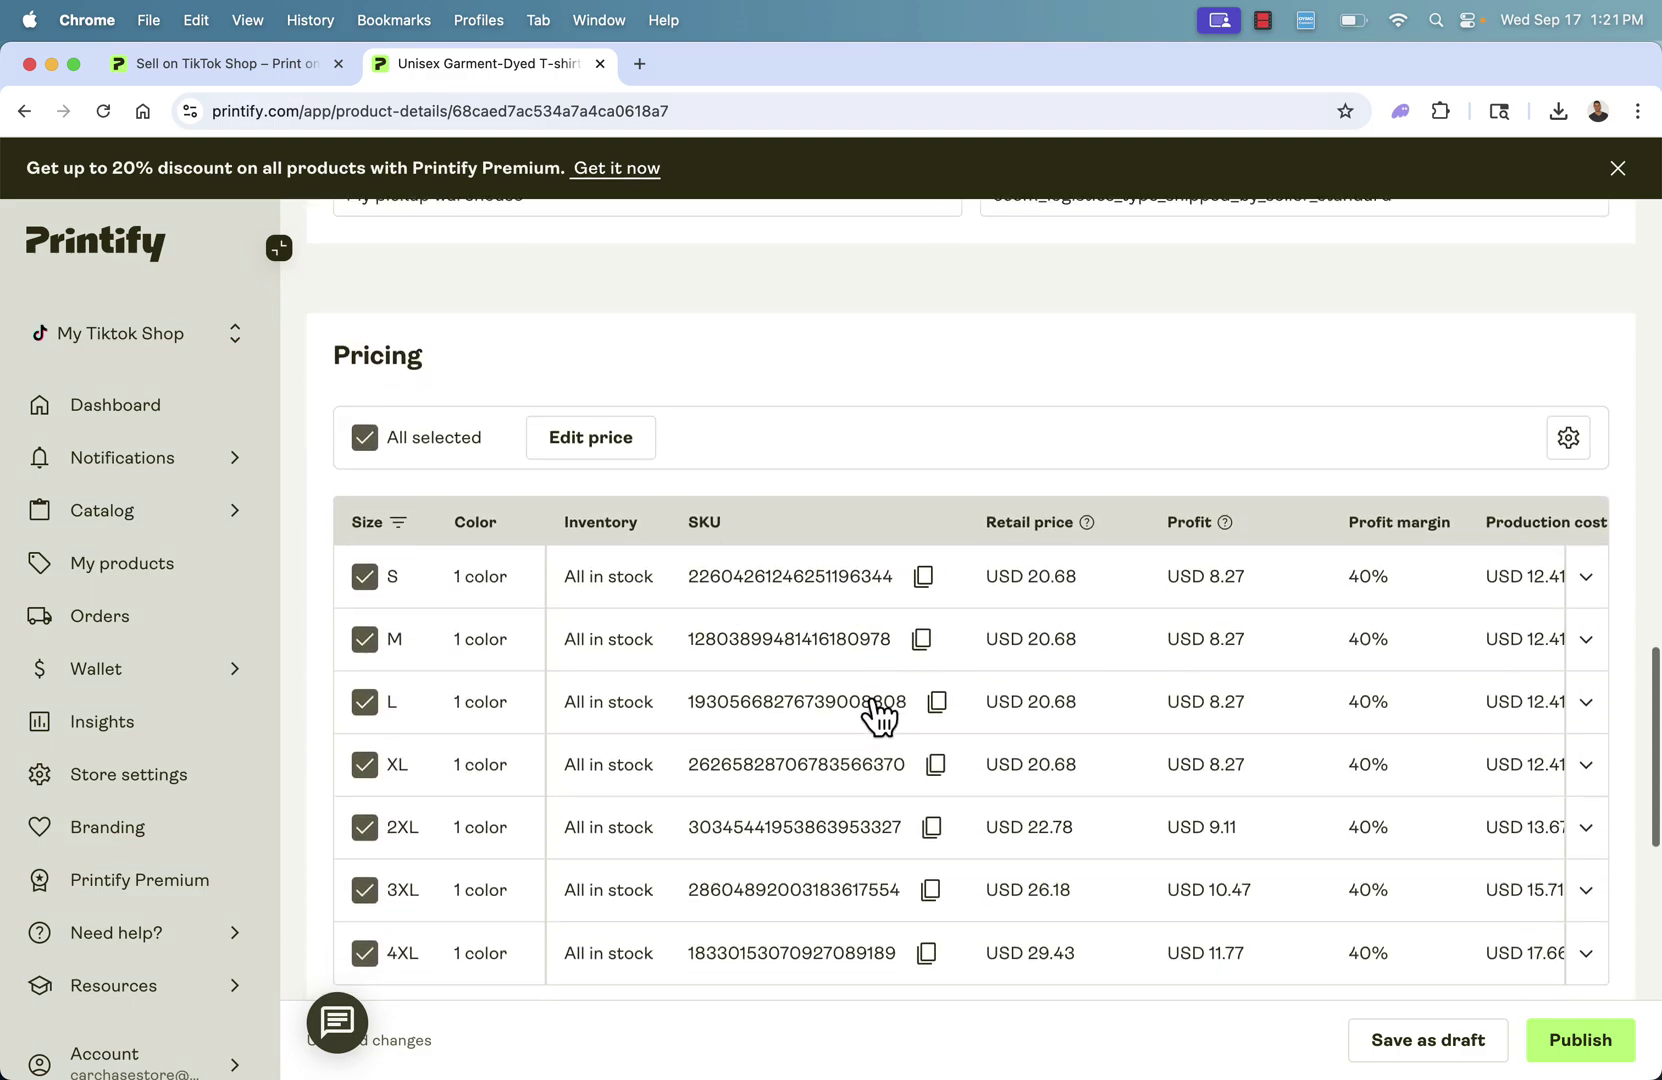
pyautogui.scroll(-1, 879, 712)
pyautogui.hscroll(4, 879, 712)
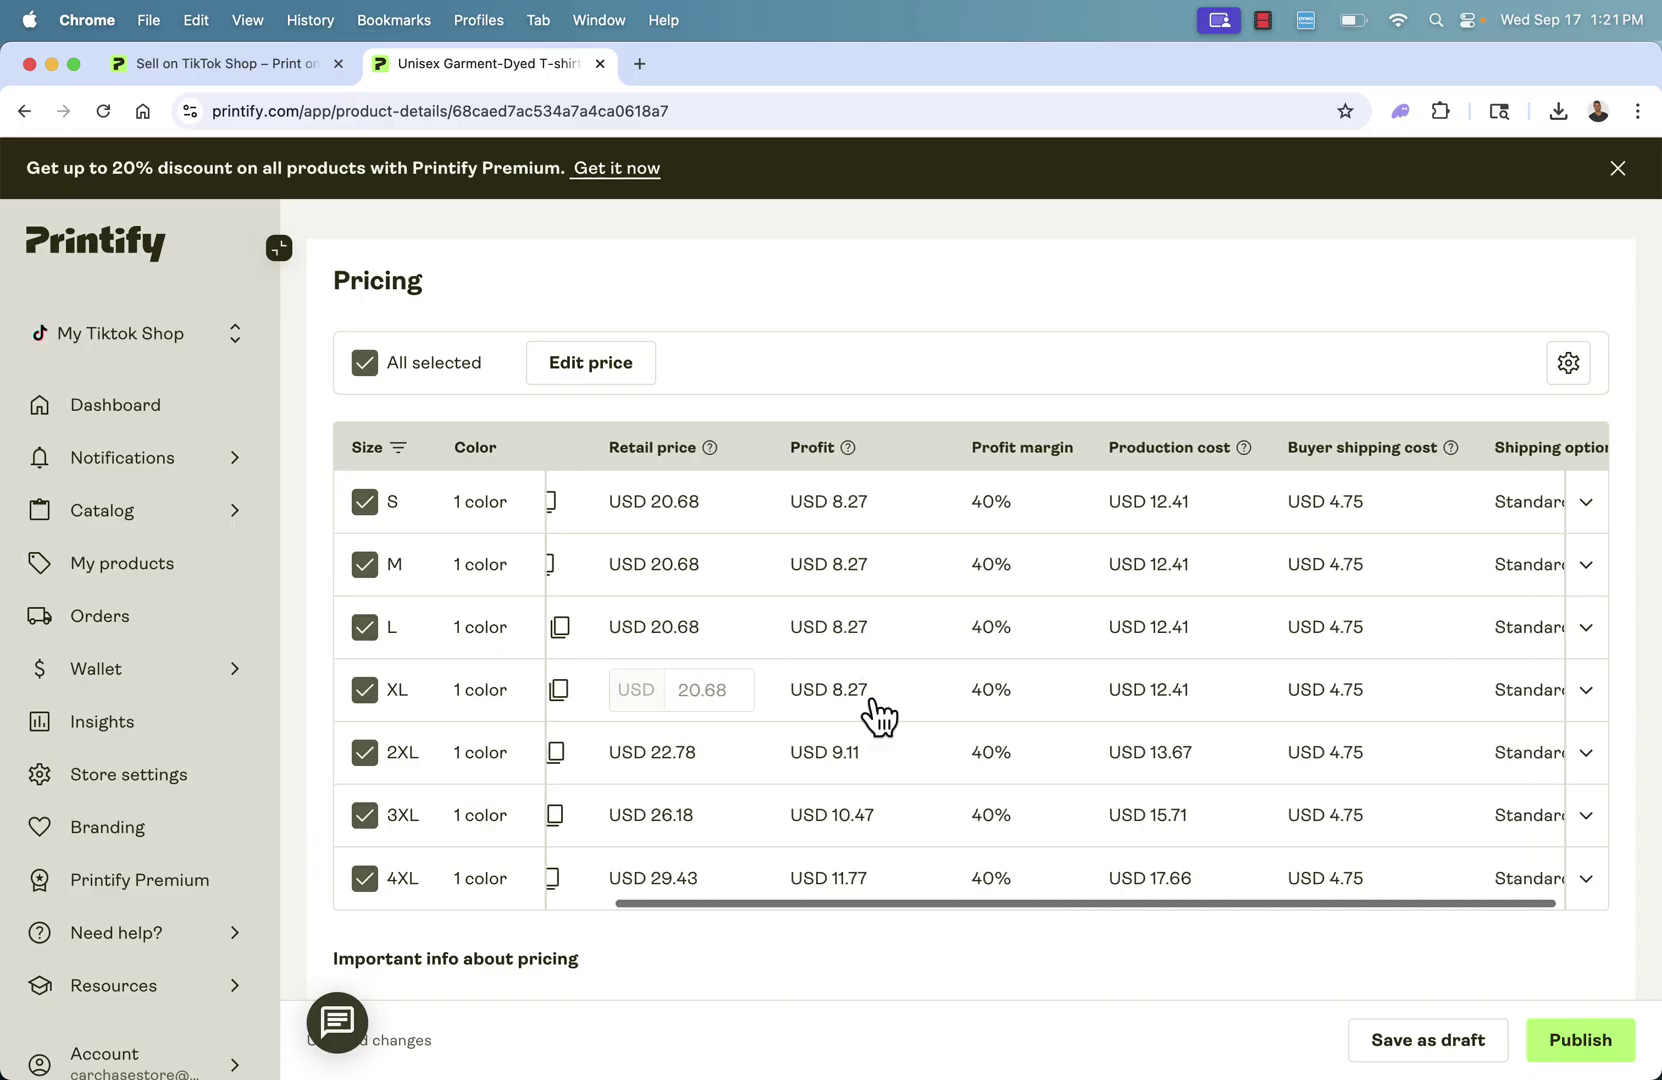
pyautogui.click(612, 370)
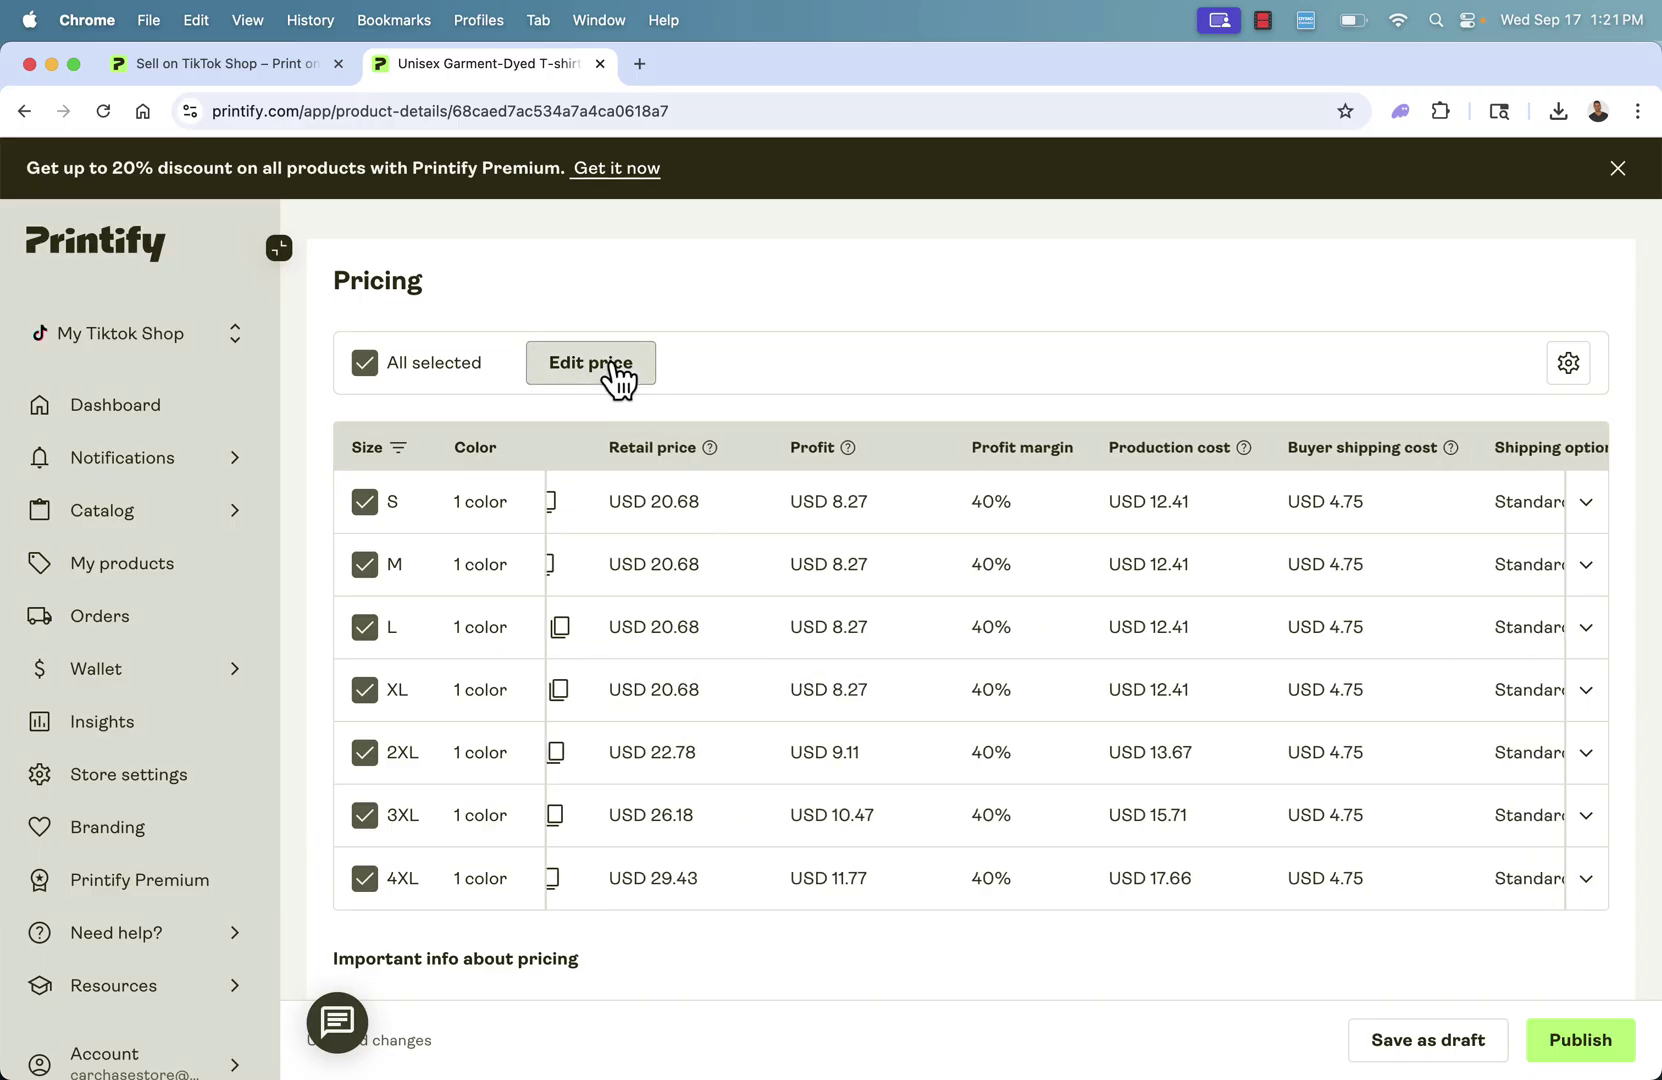
pyautogui.click(814, 697)
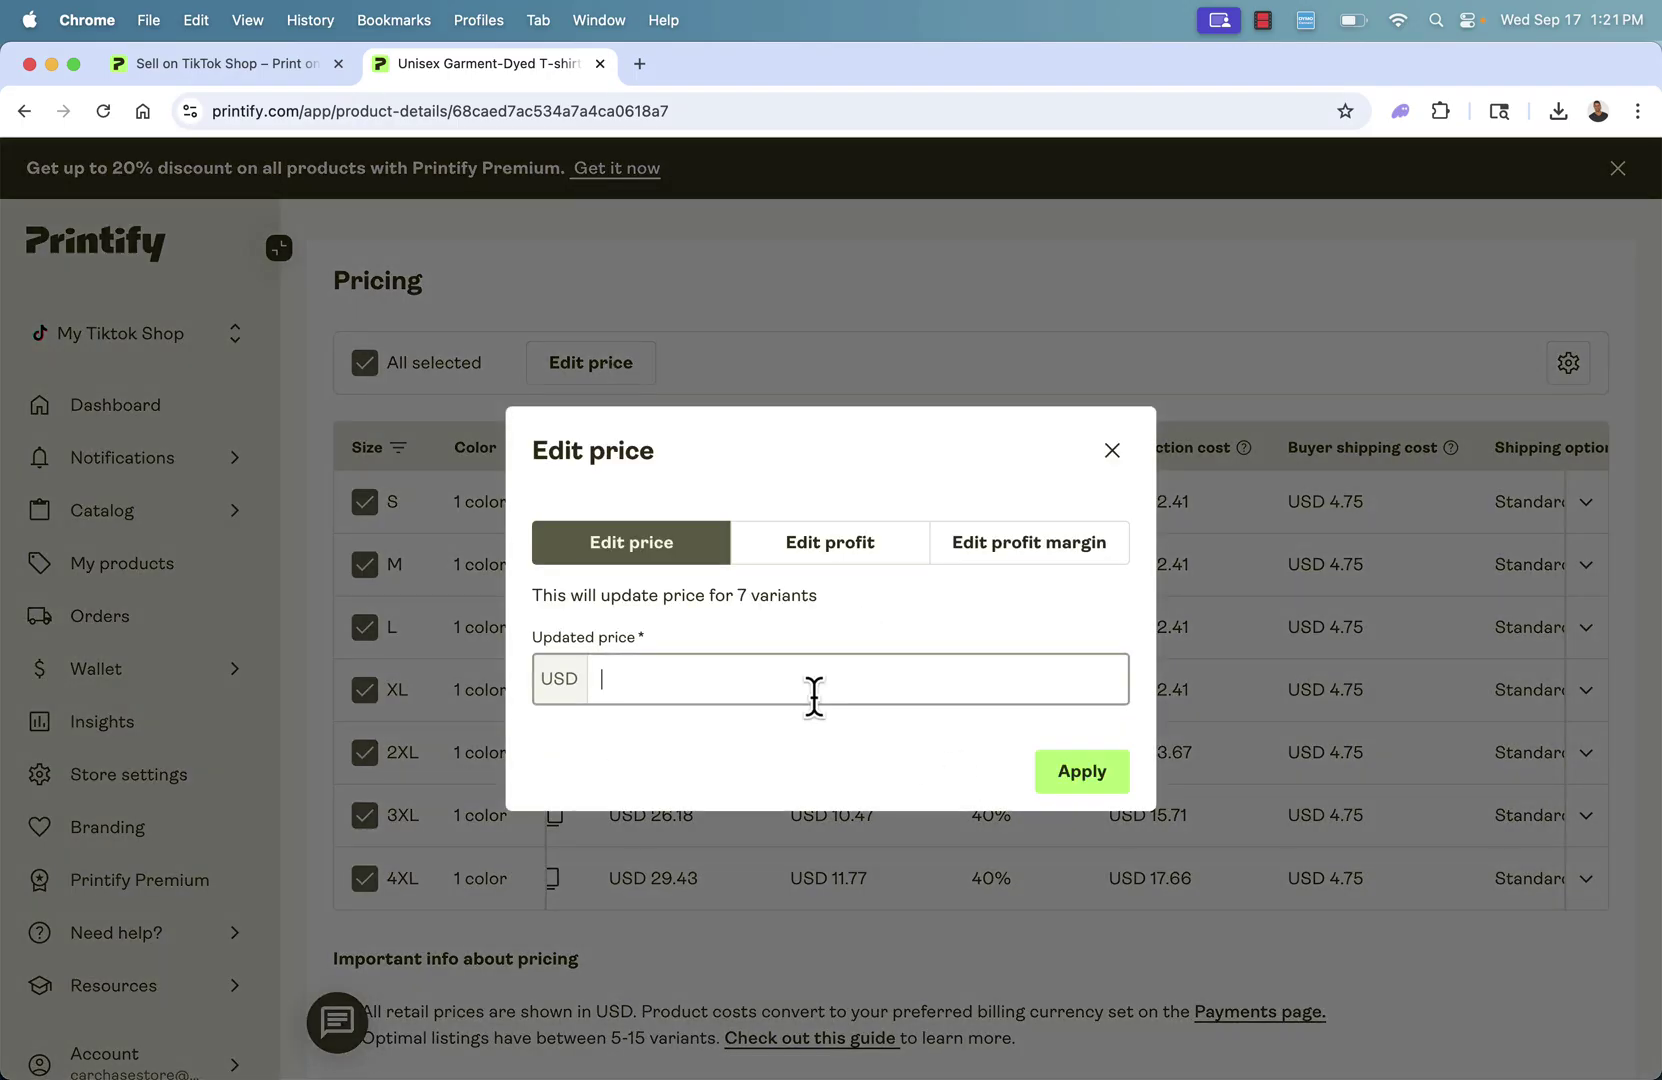
pyautogui.write('30')
pyautogui.click(1082, 776)
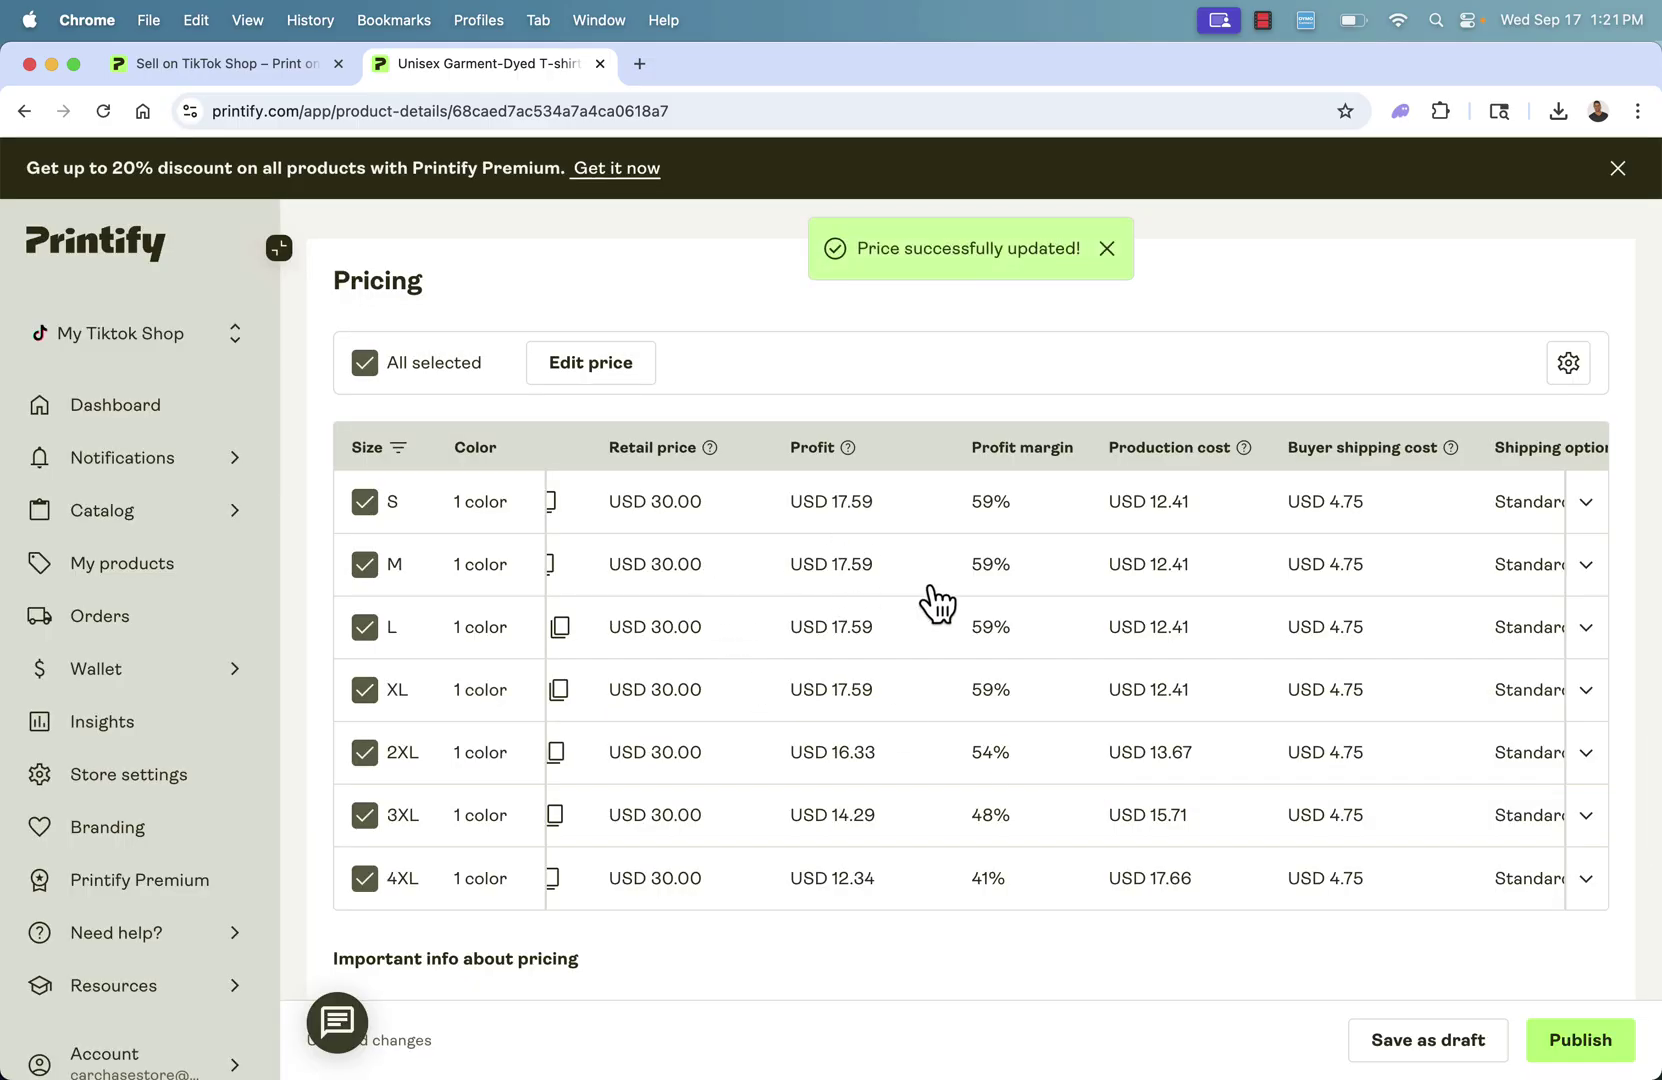
pyautogui.hscroll(-5, 937, 603)
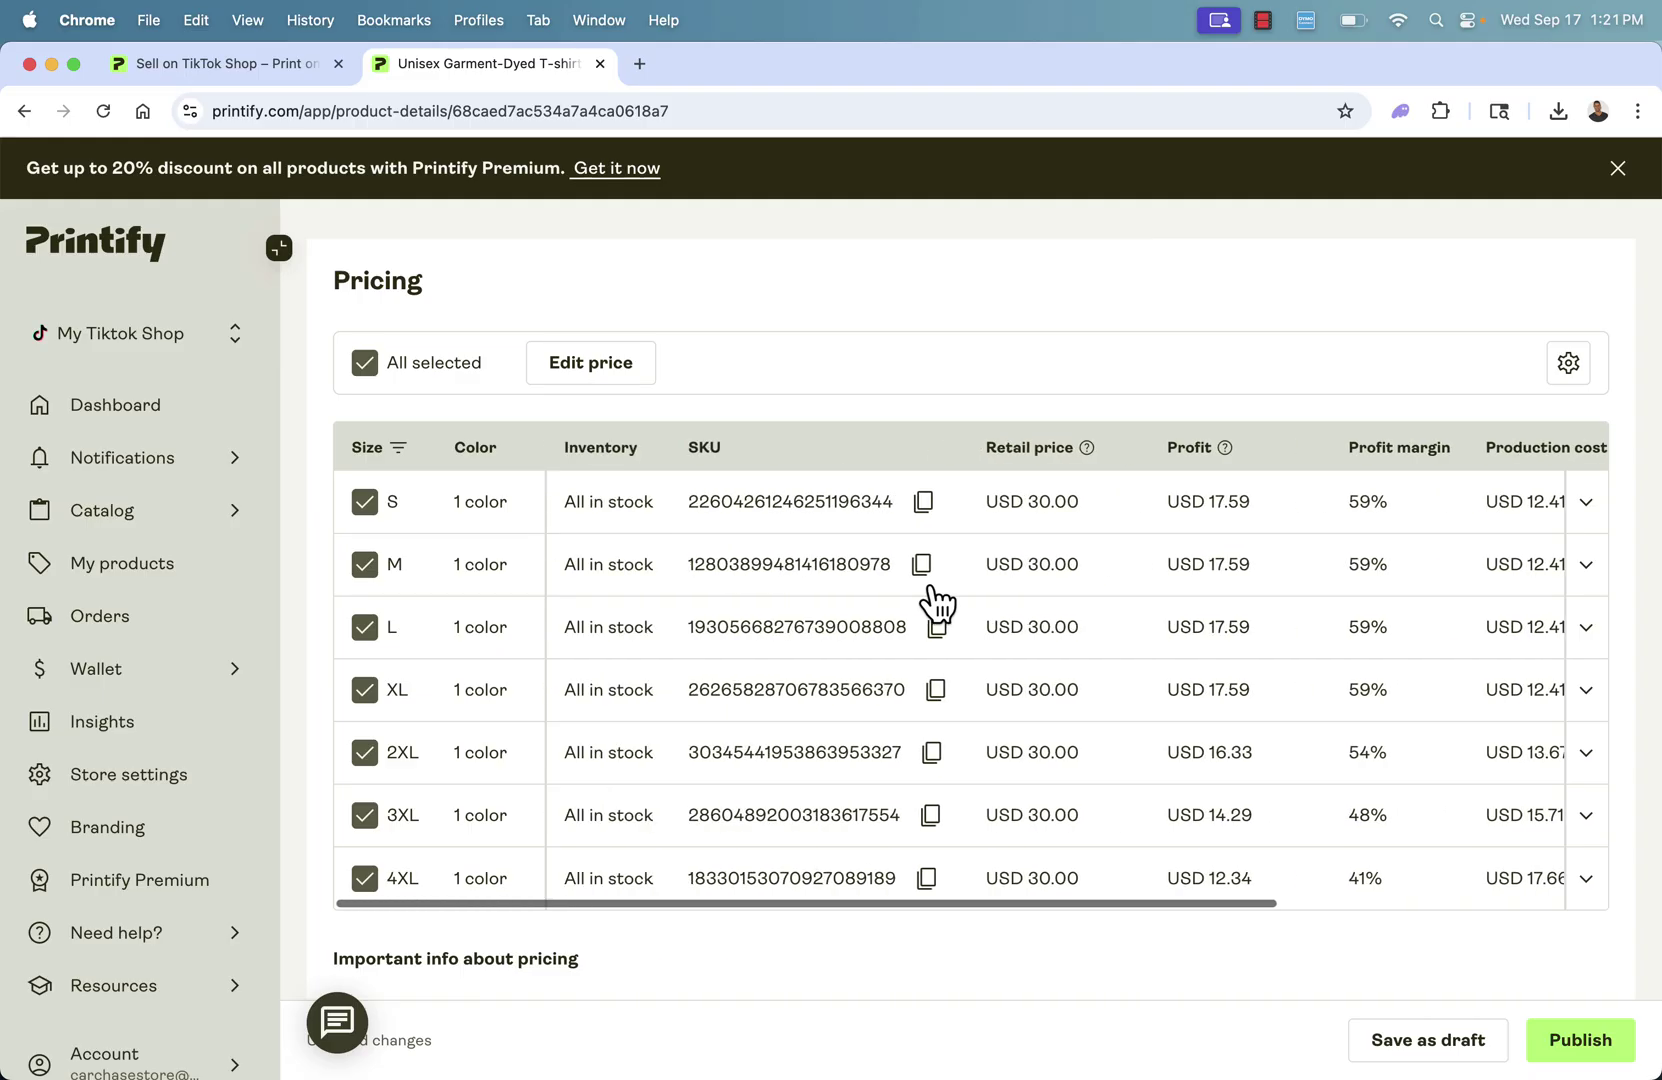
pyautogui.scroll(3, 937, 603)
pyautogui.scroll(20, 935, 600)
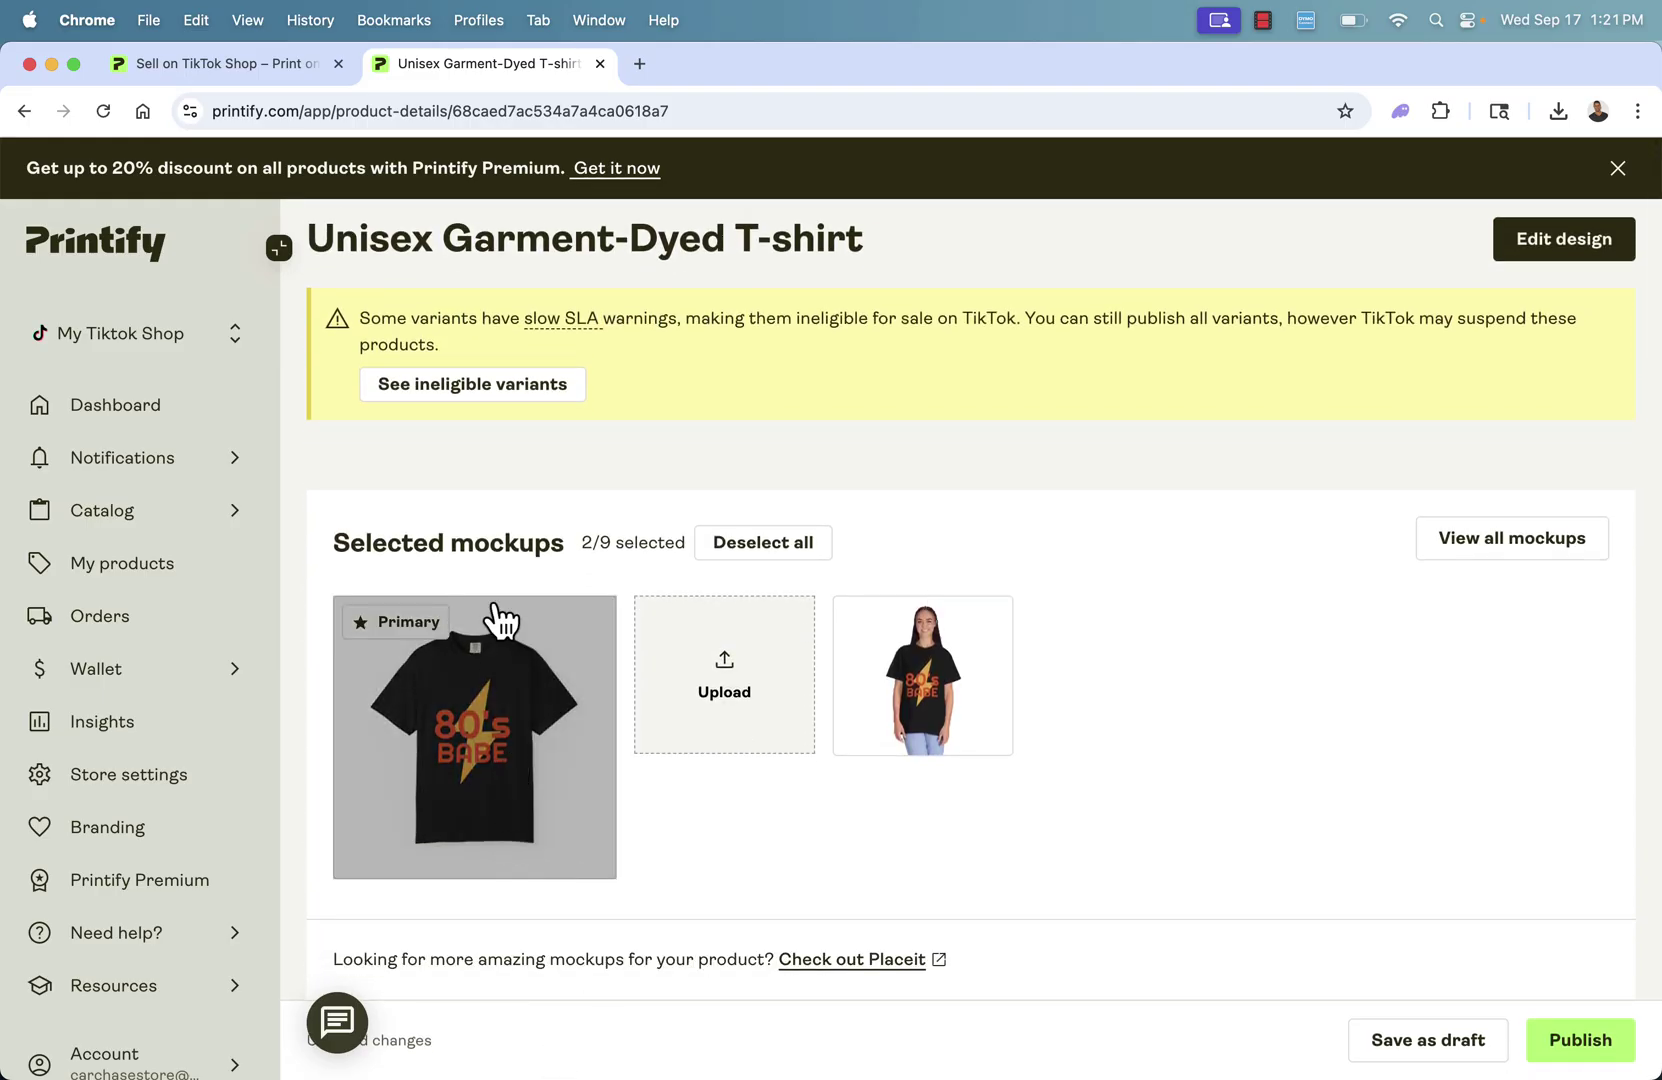
# - Publish the t-shirt to TikTok Shop, confirming past the slow SLA warning
pyautogui.scroll(-20, 766, 588)
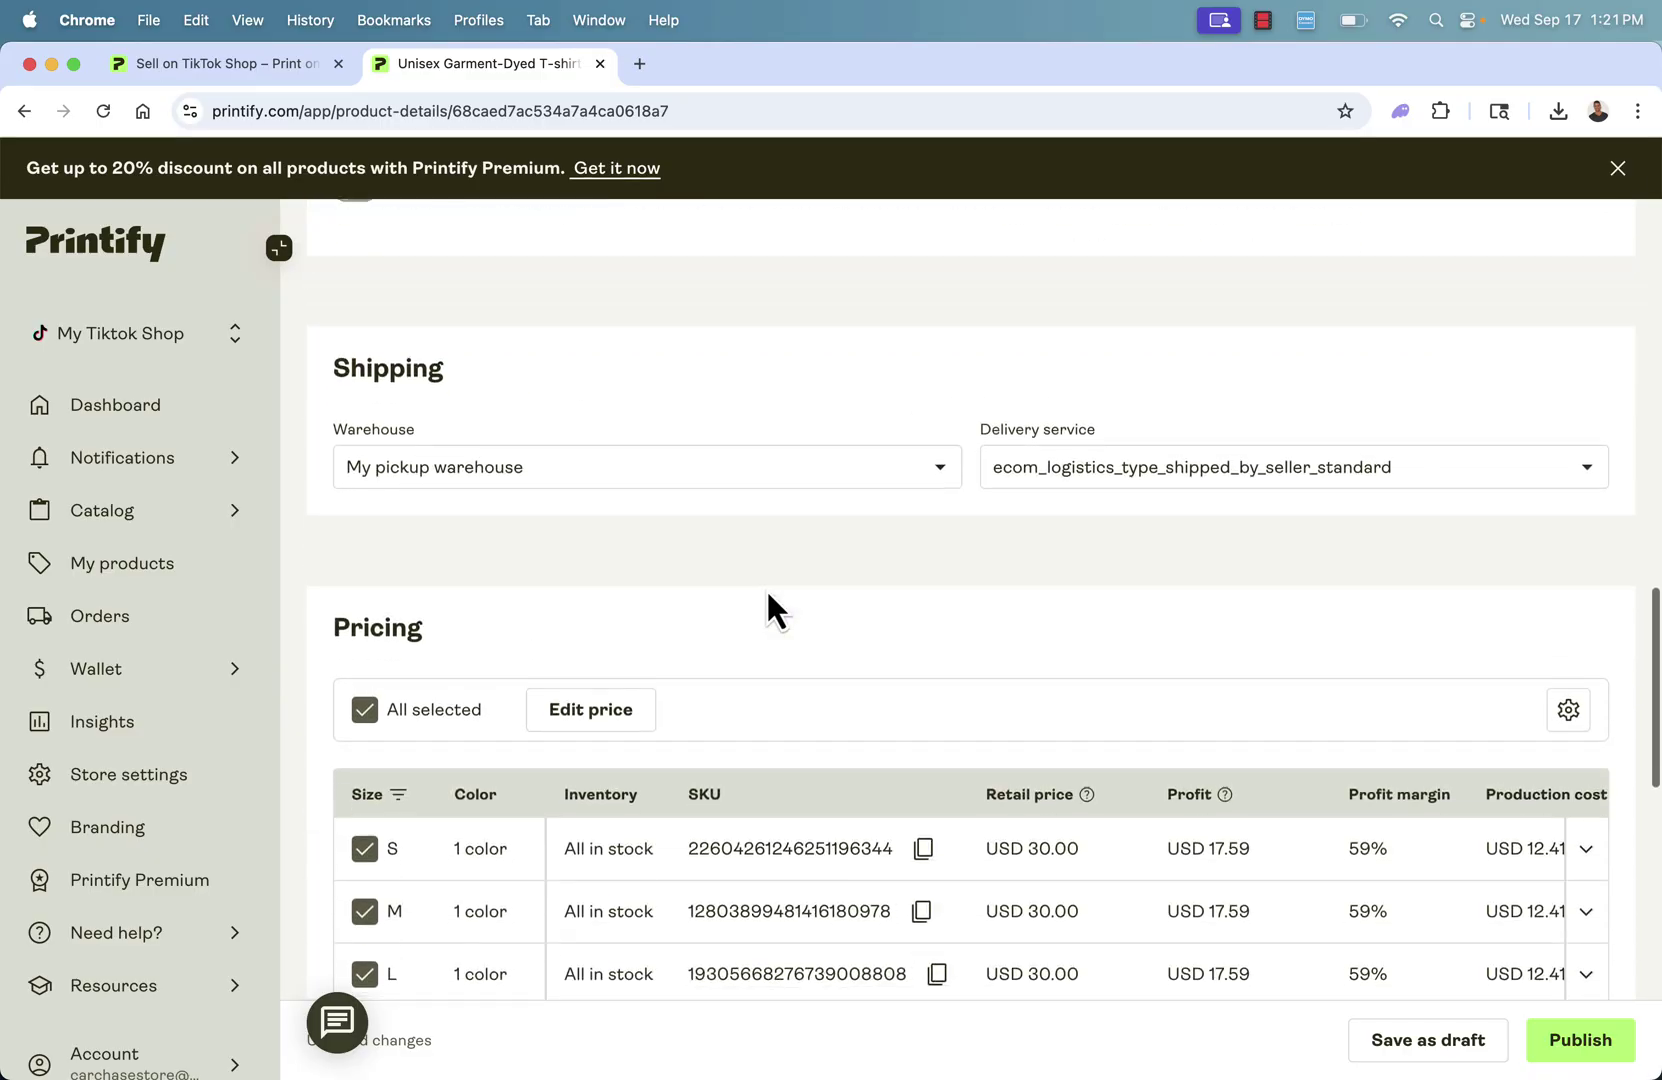
pyautogui.scroll(-10, 766, 588)
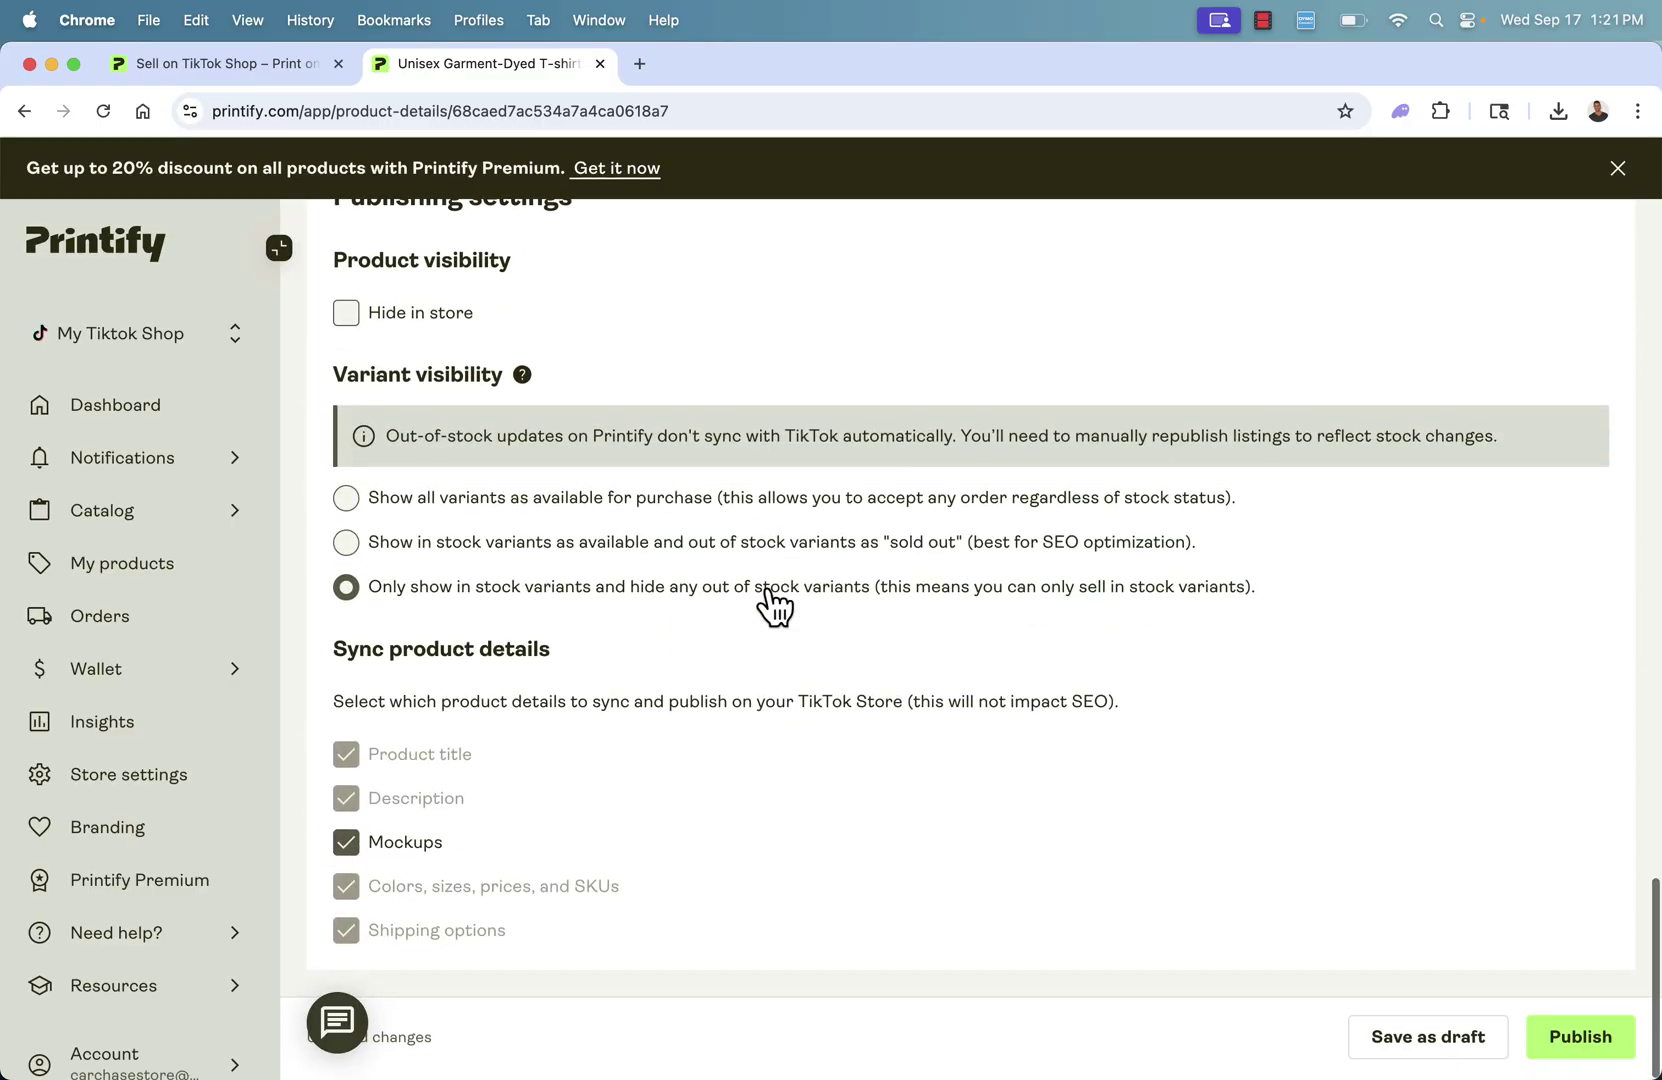
pyautogui.click(1576, 1044)
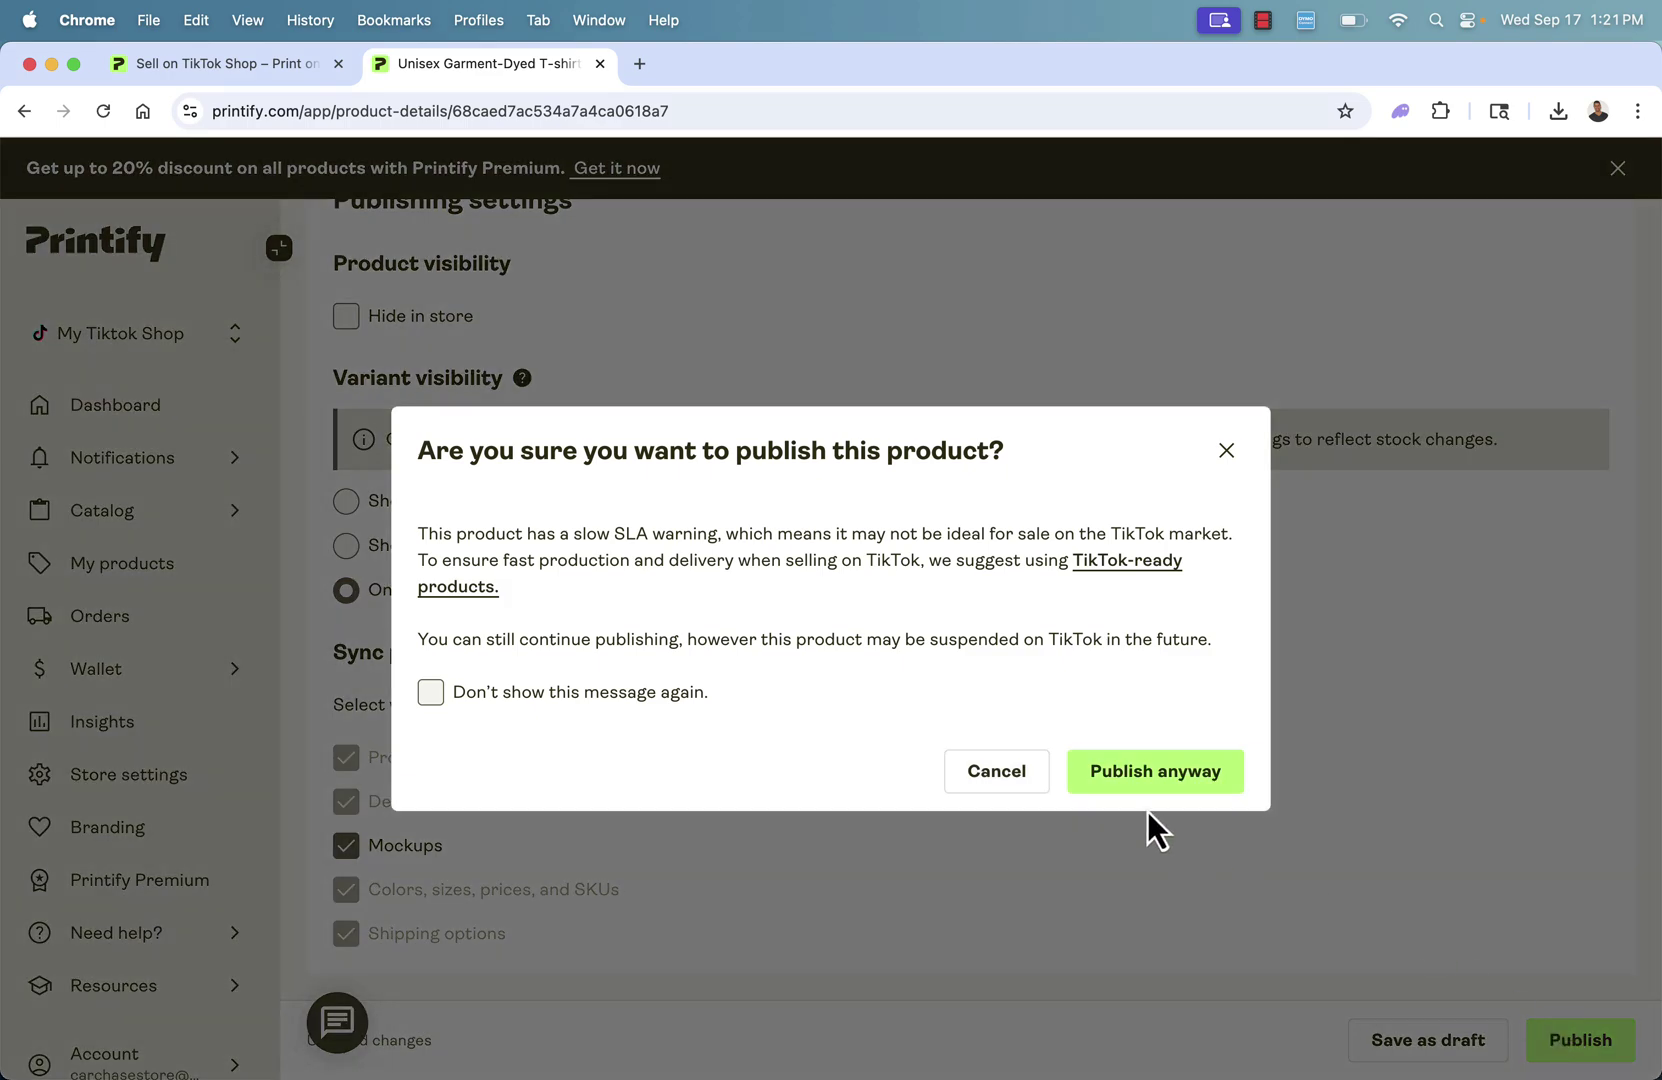
pyautogui.click(1180, 768)
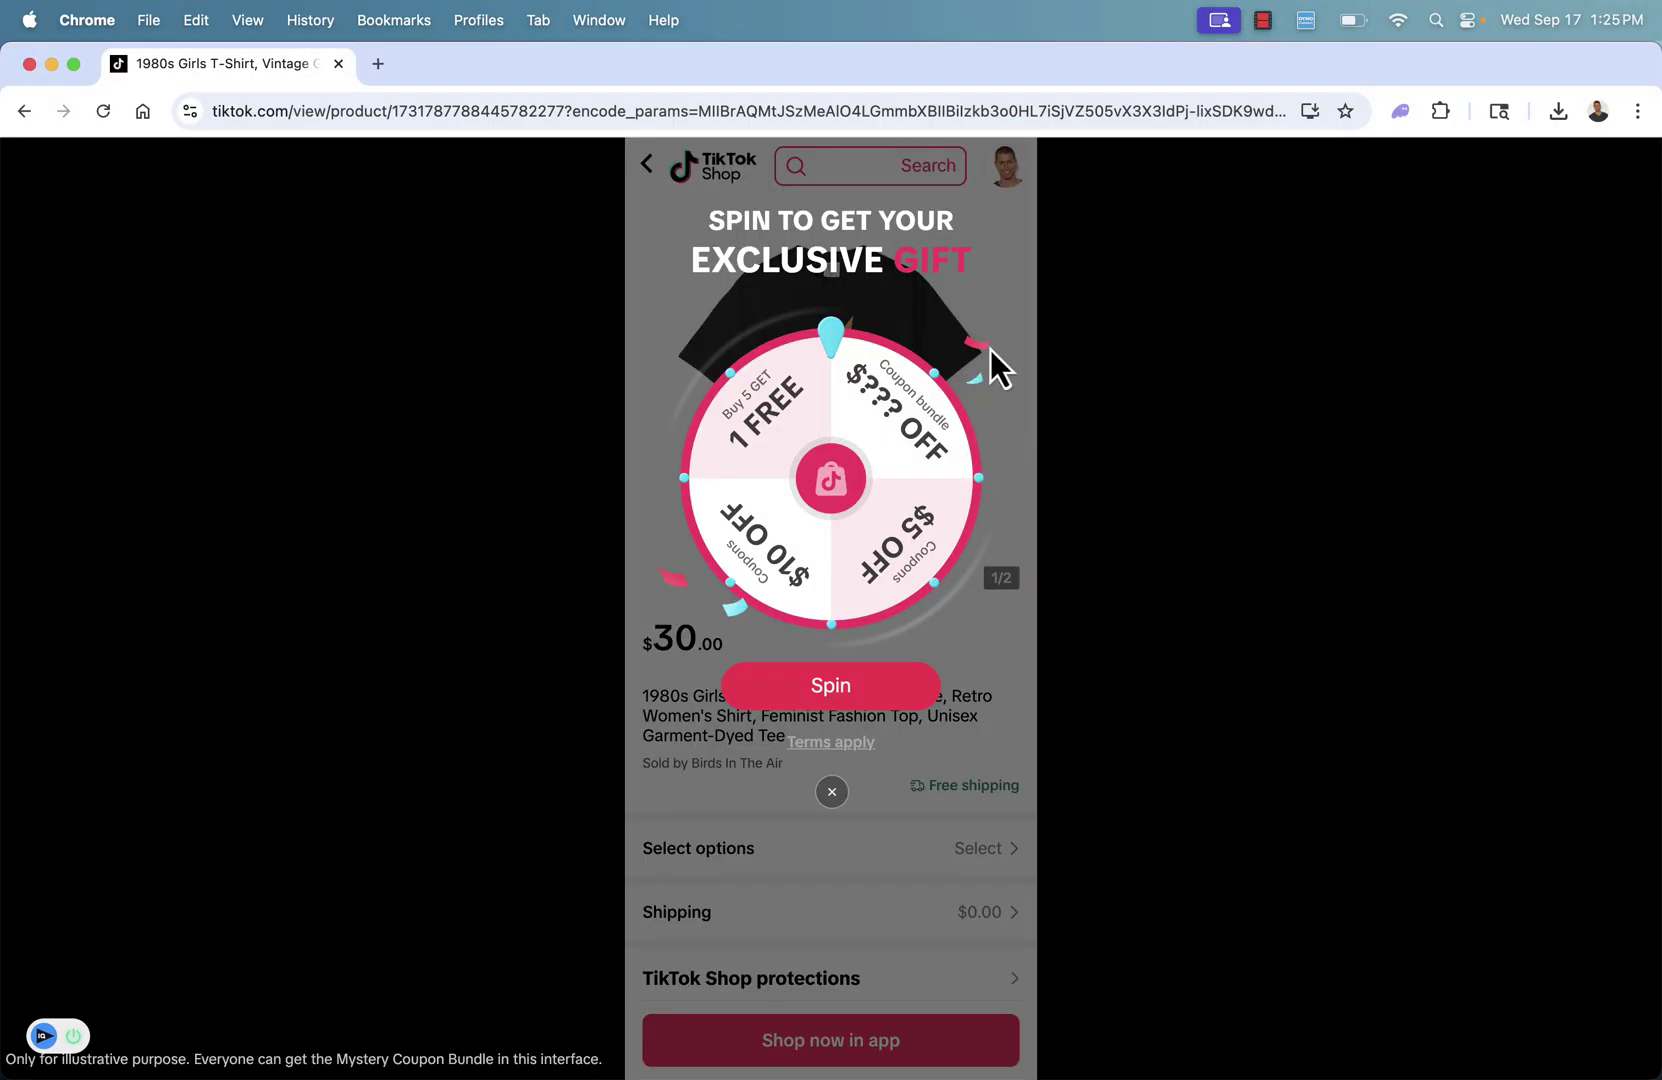
# - Dismiss the spin-for-a-gift popup and select the Black colour in size XL
pyautogui.click(833, 796)
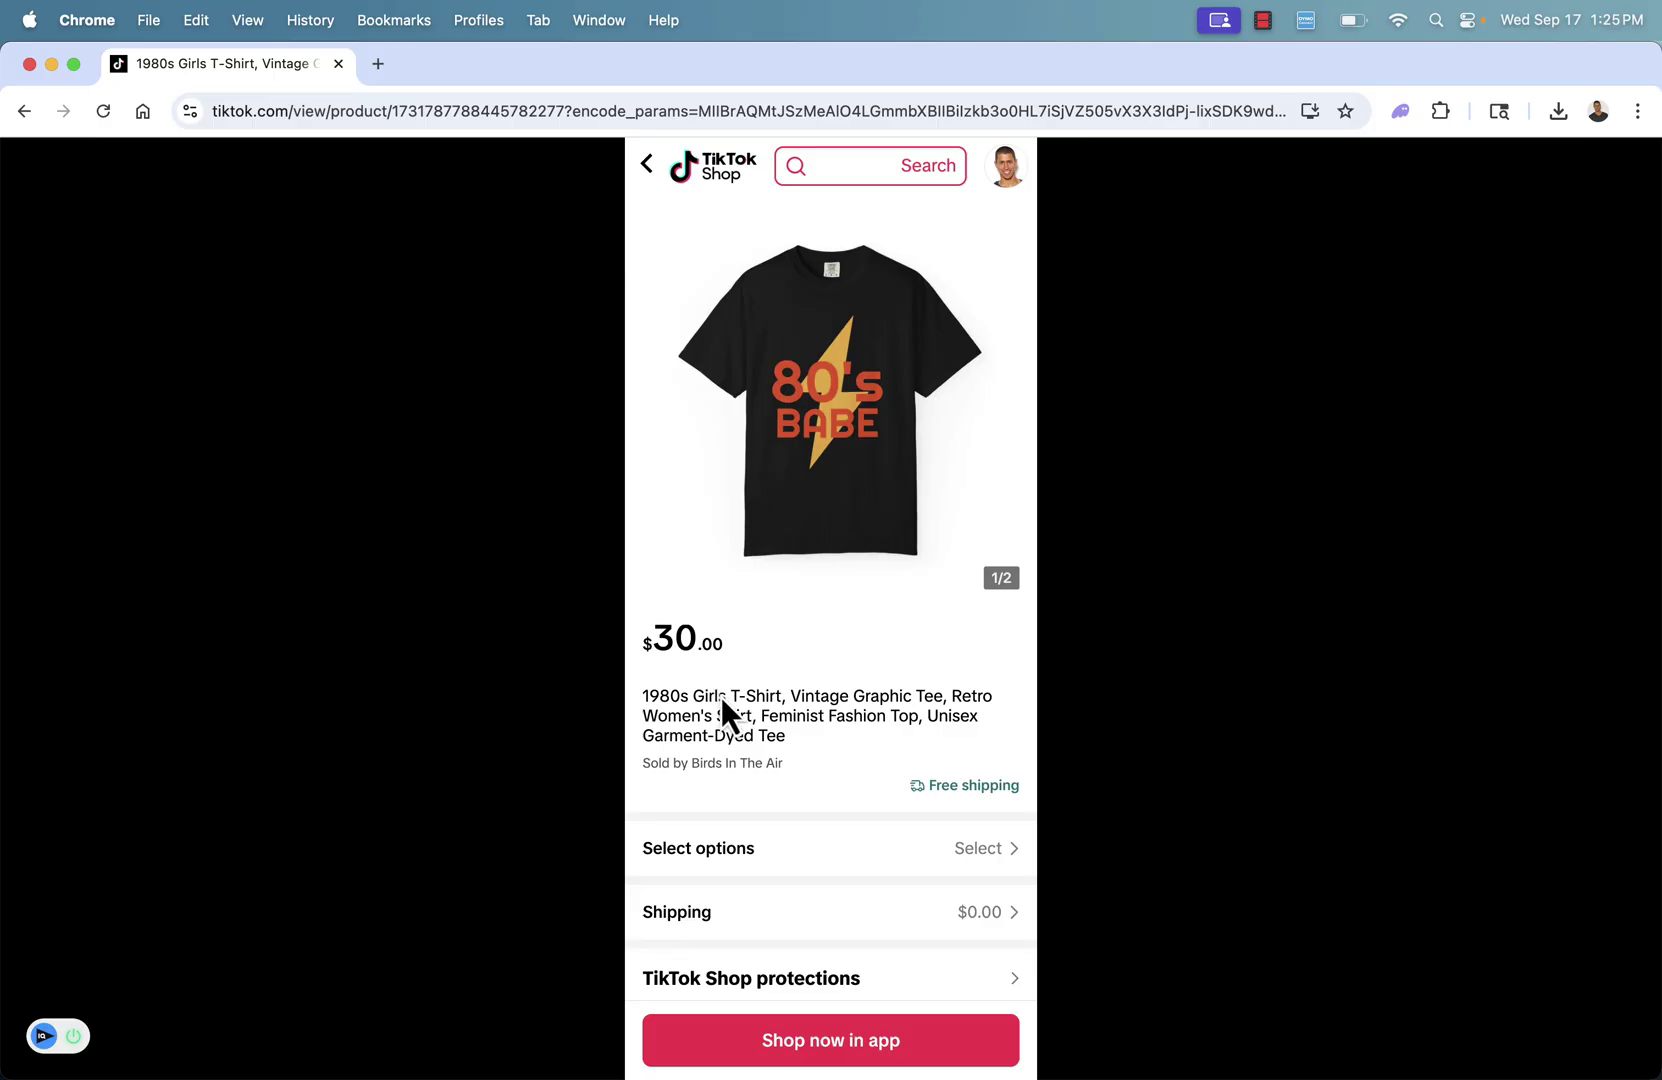
pyautogui.scroll(-1, 721, 697)
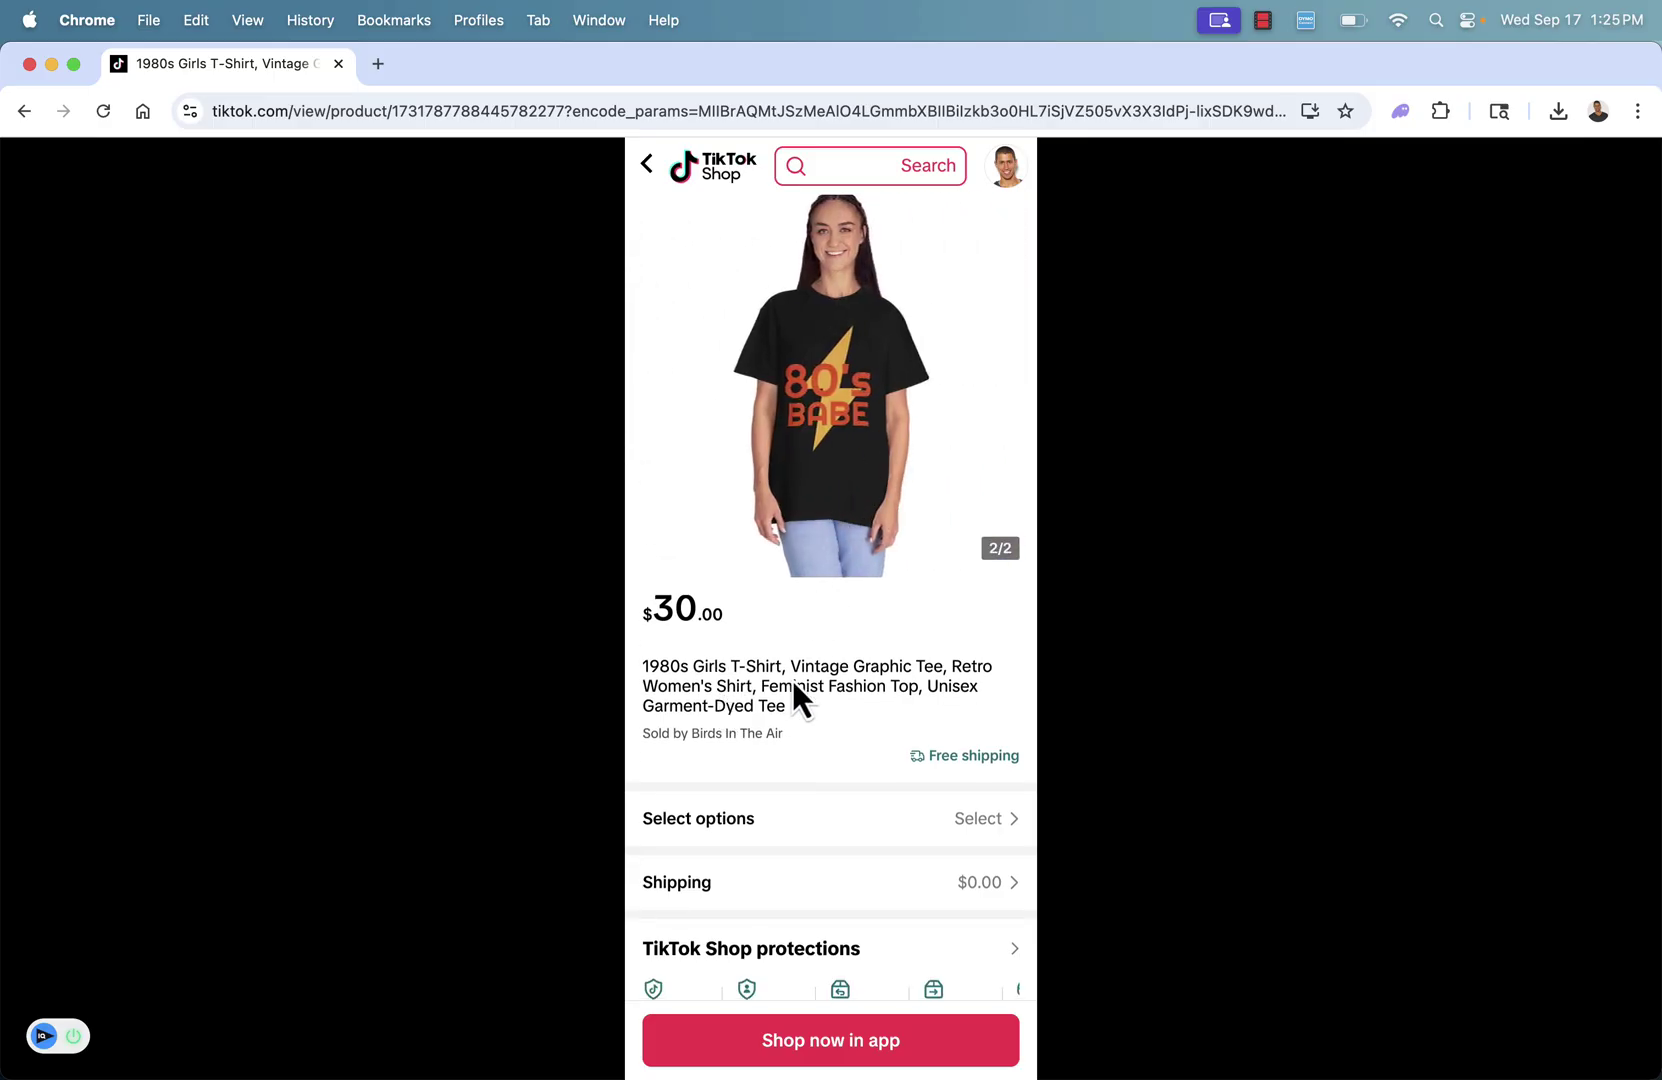
pyautogui.scroll(-5, 792, 690)
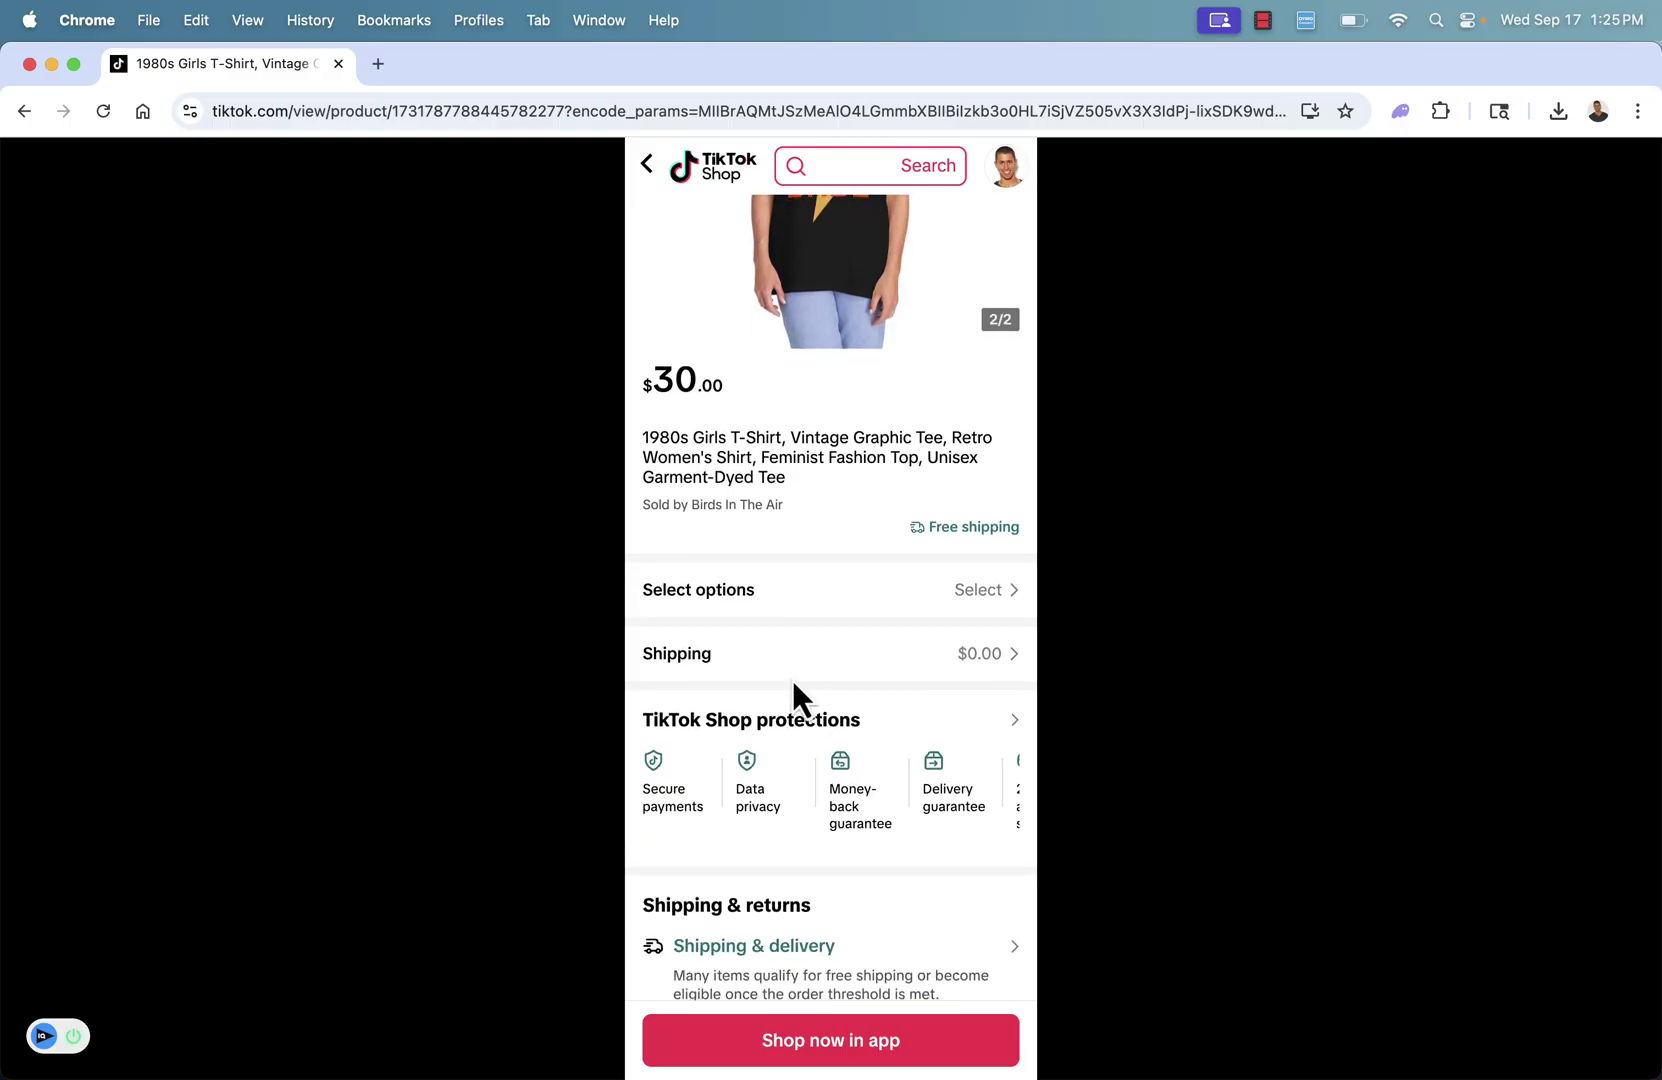
pyautogui.scroll(-1, 791, 675)
pyautogui.click(782, 553)
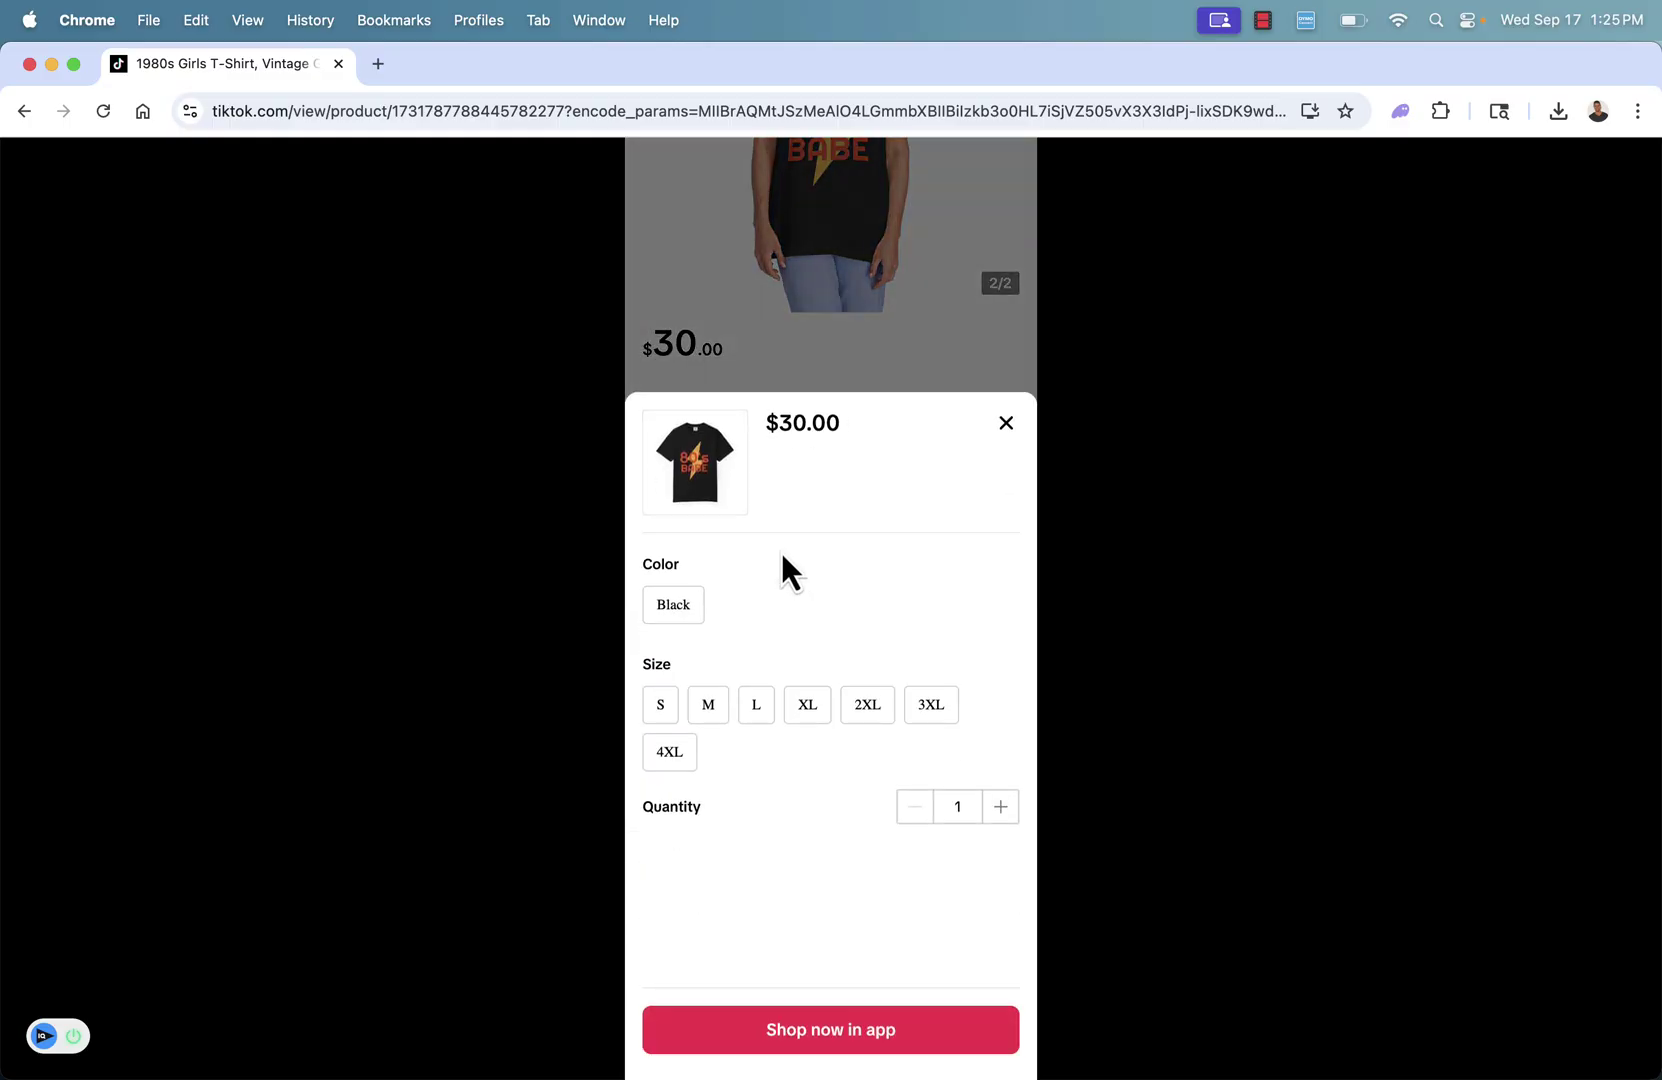
pyautogui.click(675, 619)
pyautogui.click(817, 714)
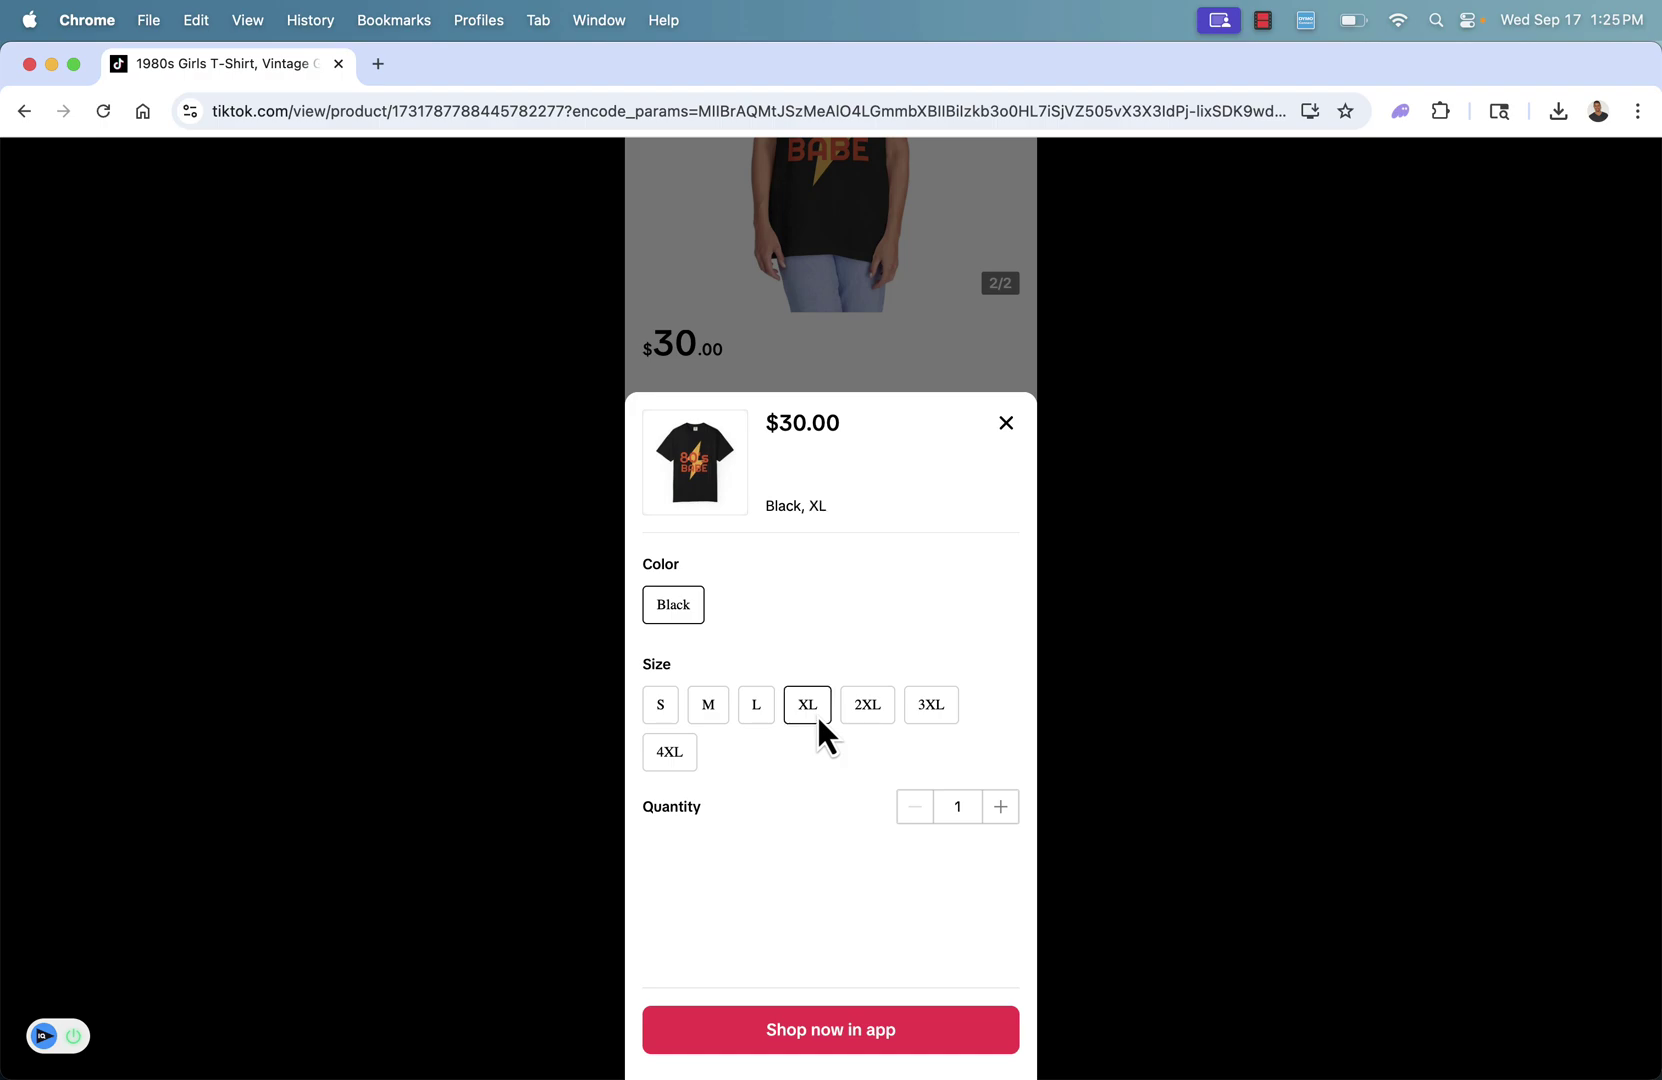
pyautogui.click(1006, 423)
# - Browse the live listing and swipe between the flat shirt photo and the model photo
pyautogui.scroll(-3, 831, 605)
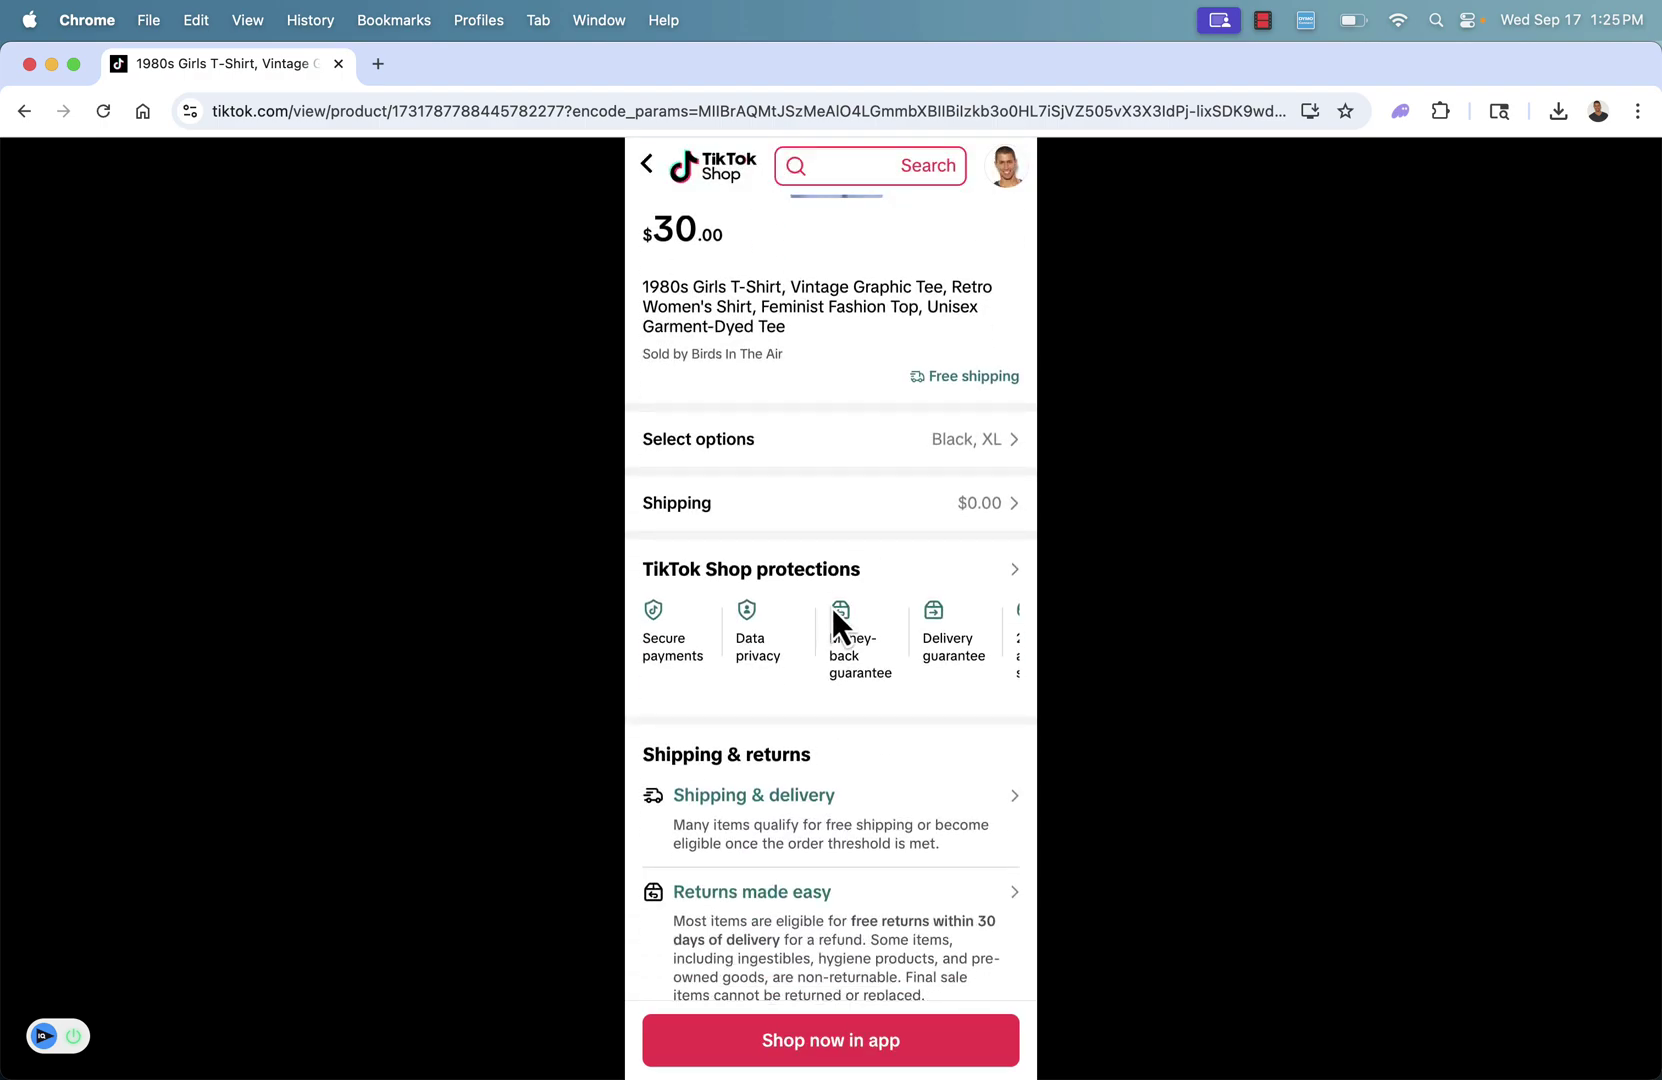
pyautogui.scroll(-3, 832, 608)
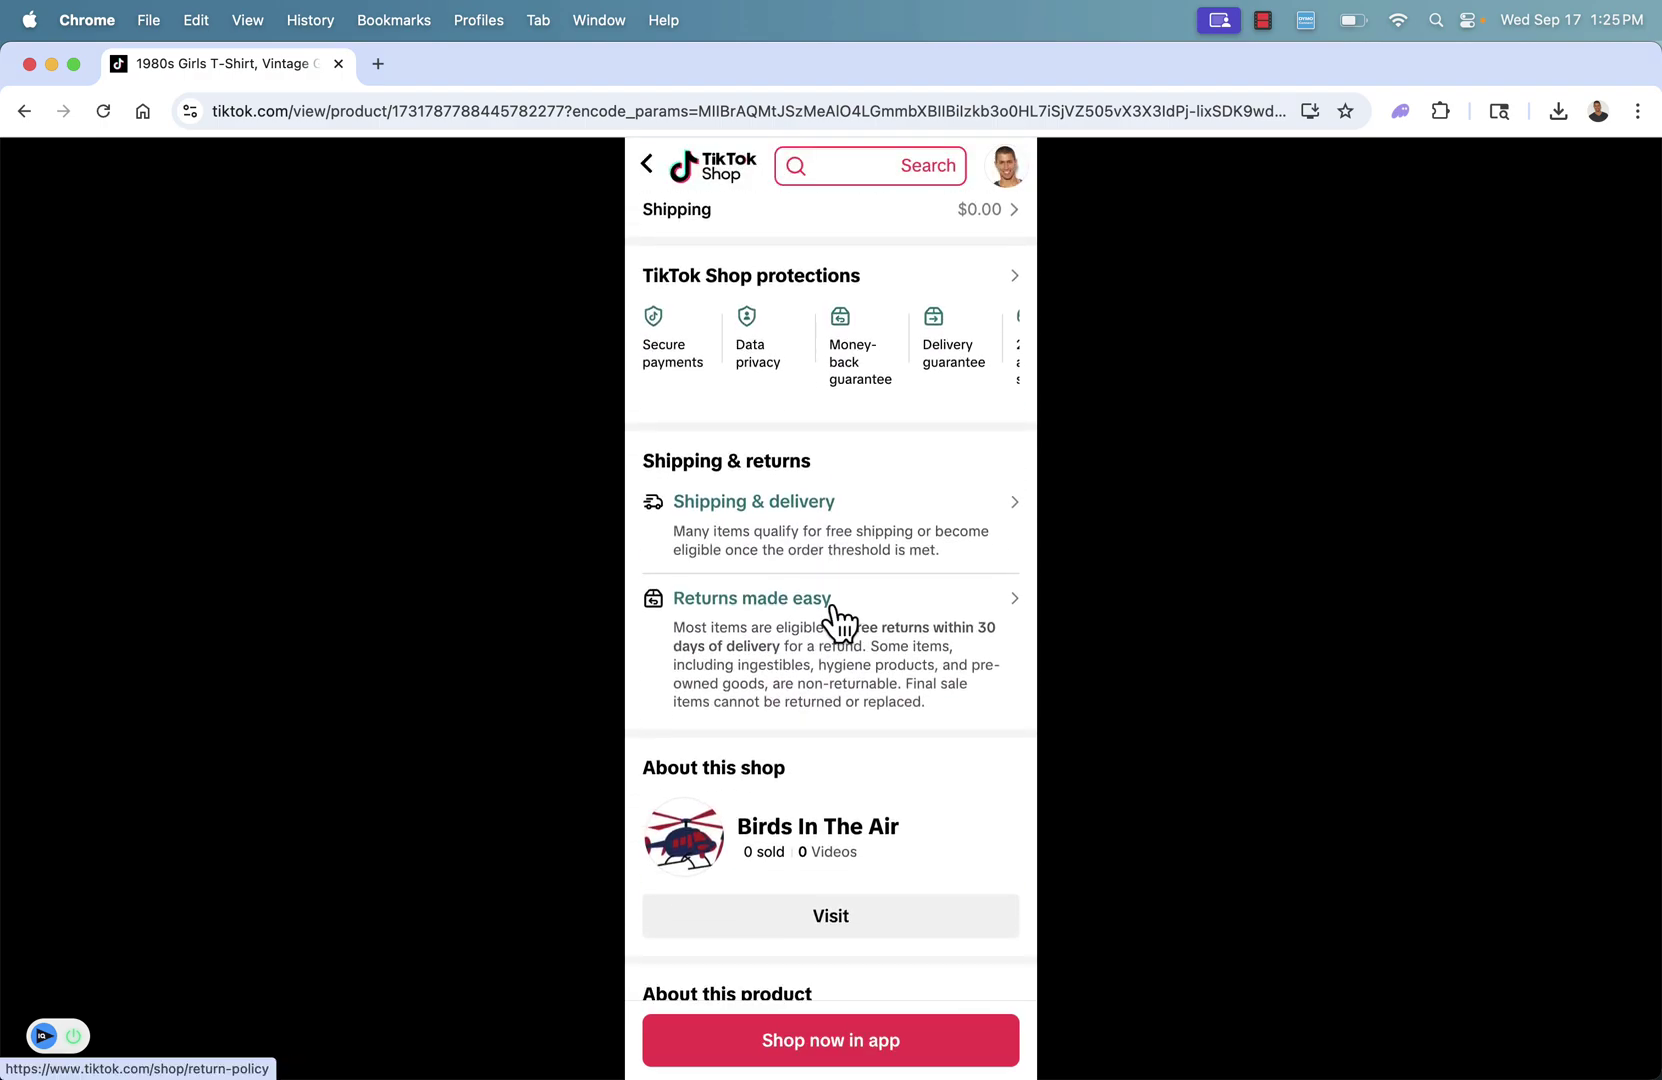
pyautogui.scroll(1, 833, 620)
pyautogui.scroll(-7, 832, 608)
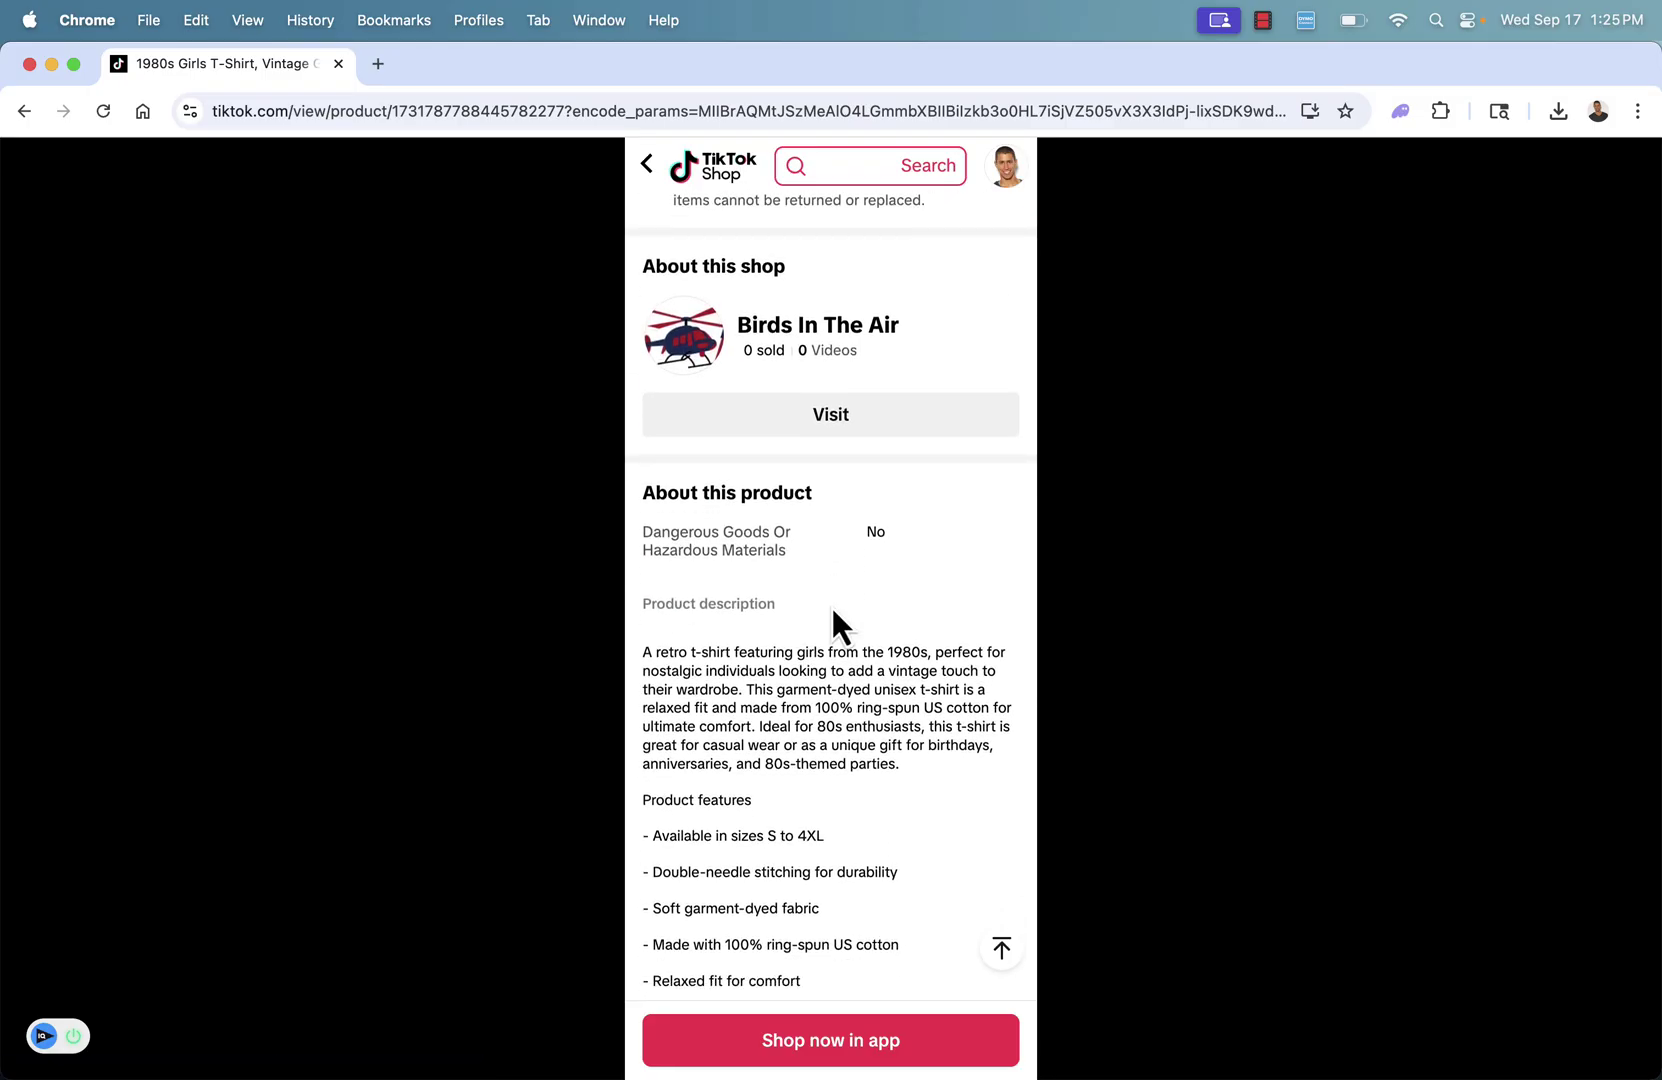
pyautogui.scroll(-5, 732, 682)
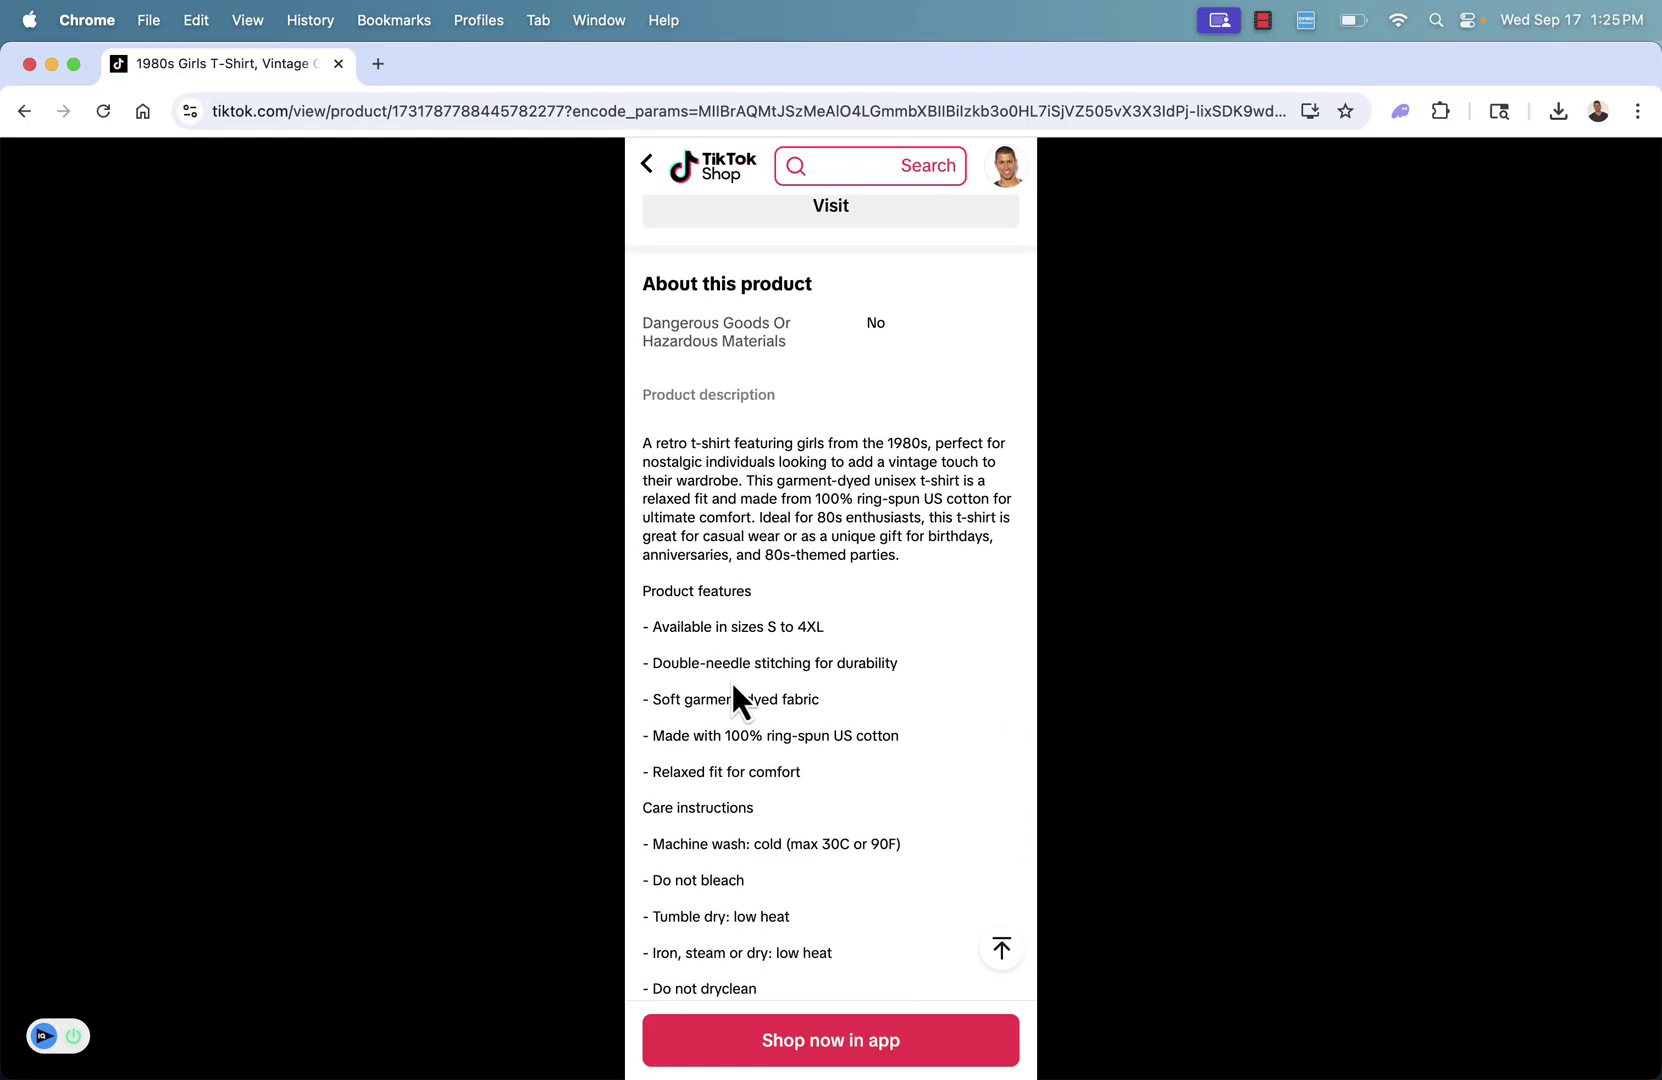
pyautogui.scroll(-5, 733, 686)
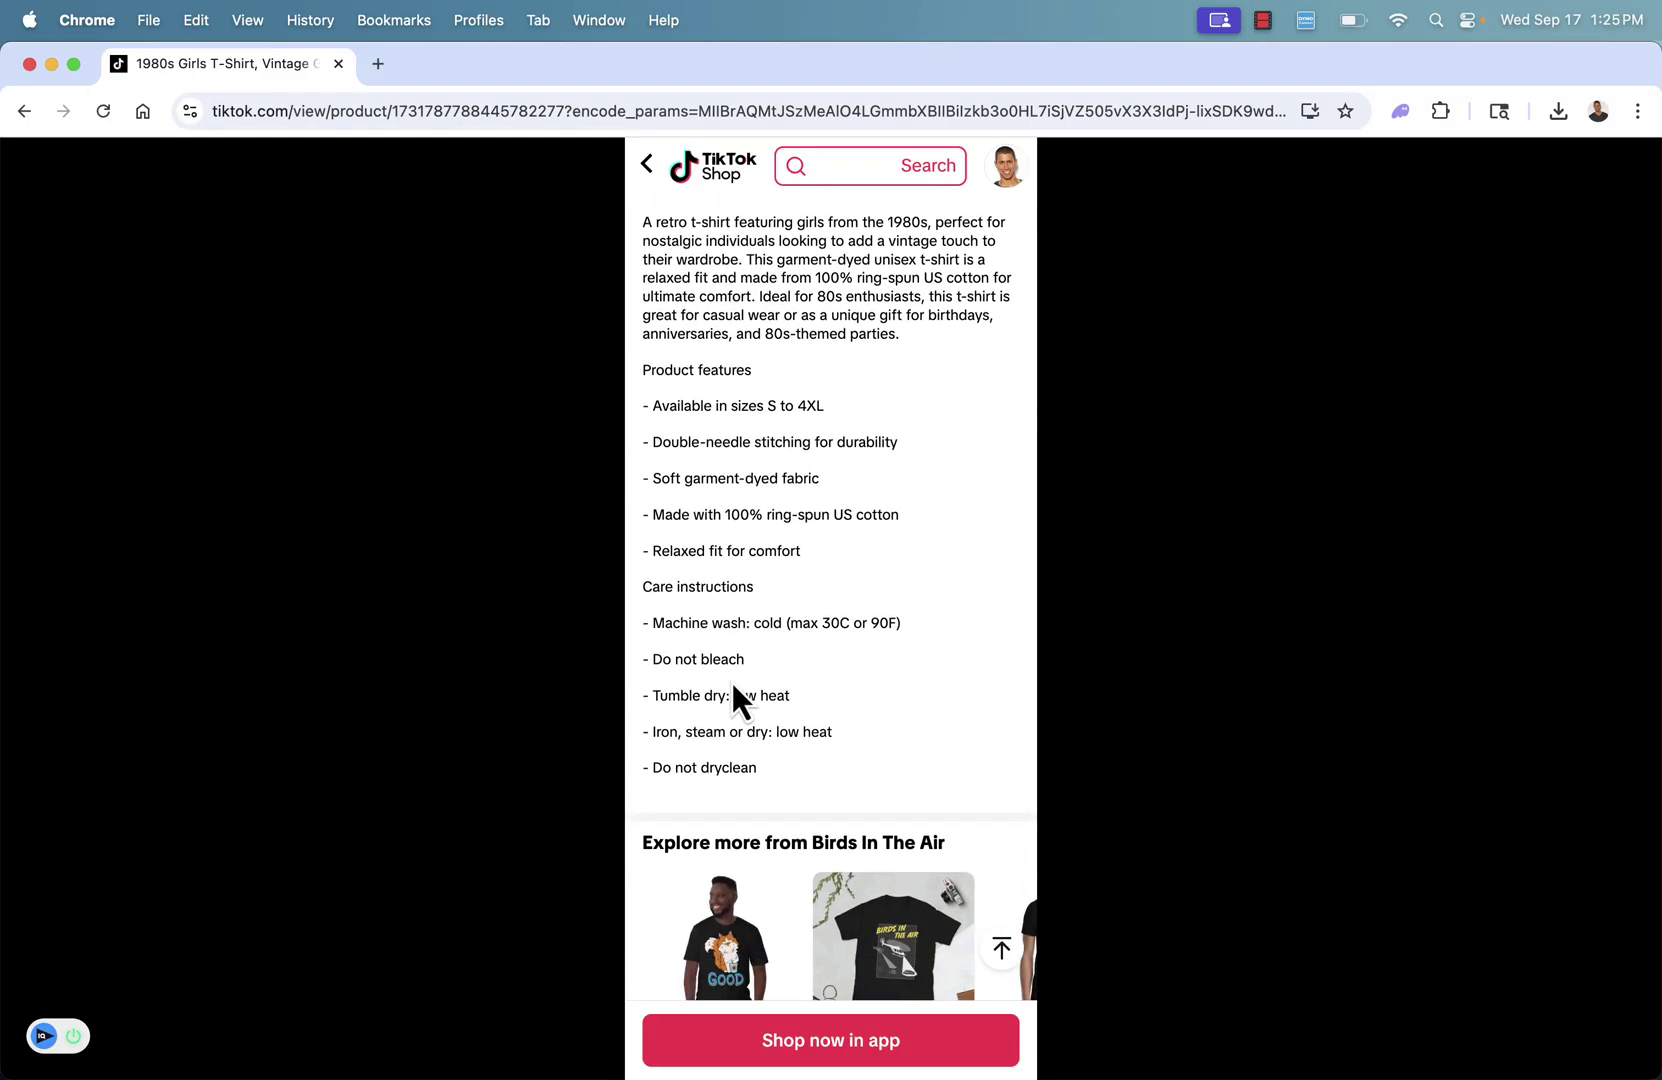
pyautogui.scroll(15, 731, 680)
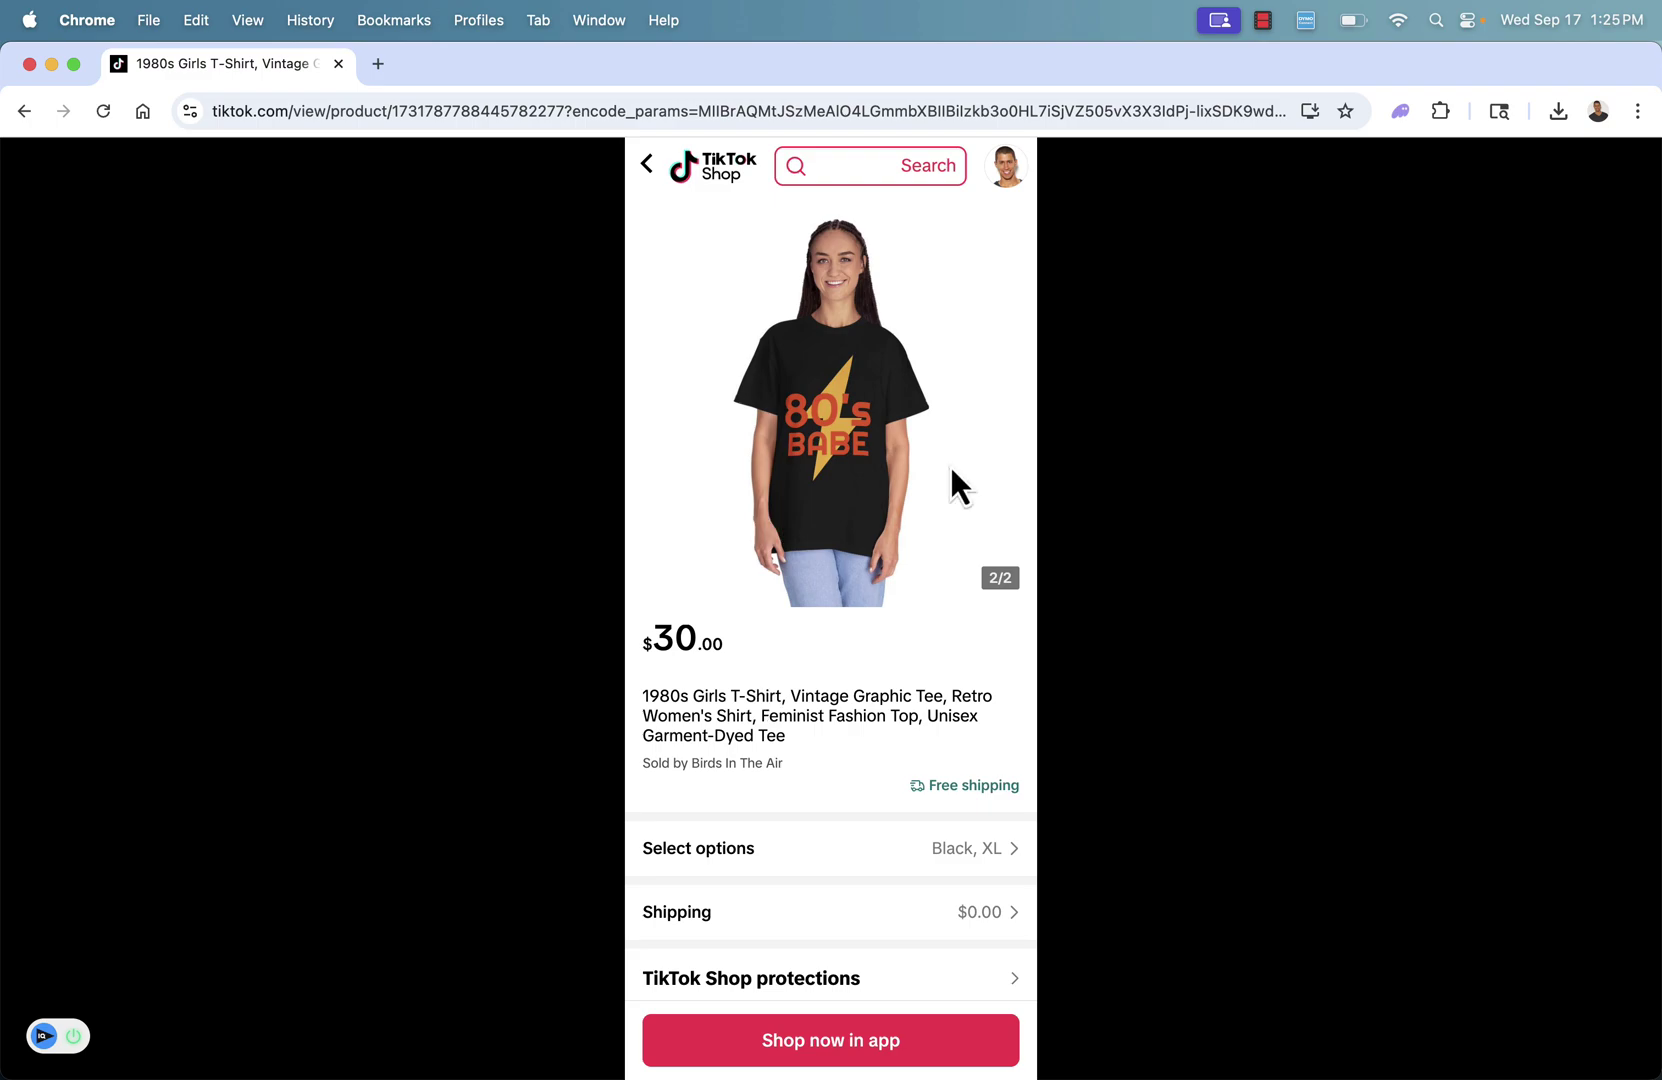
pyautogui.moveTo(842, 464); pyautogui.dragTo(1066, 464)
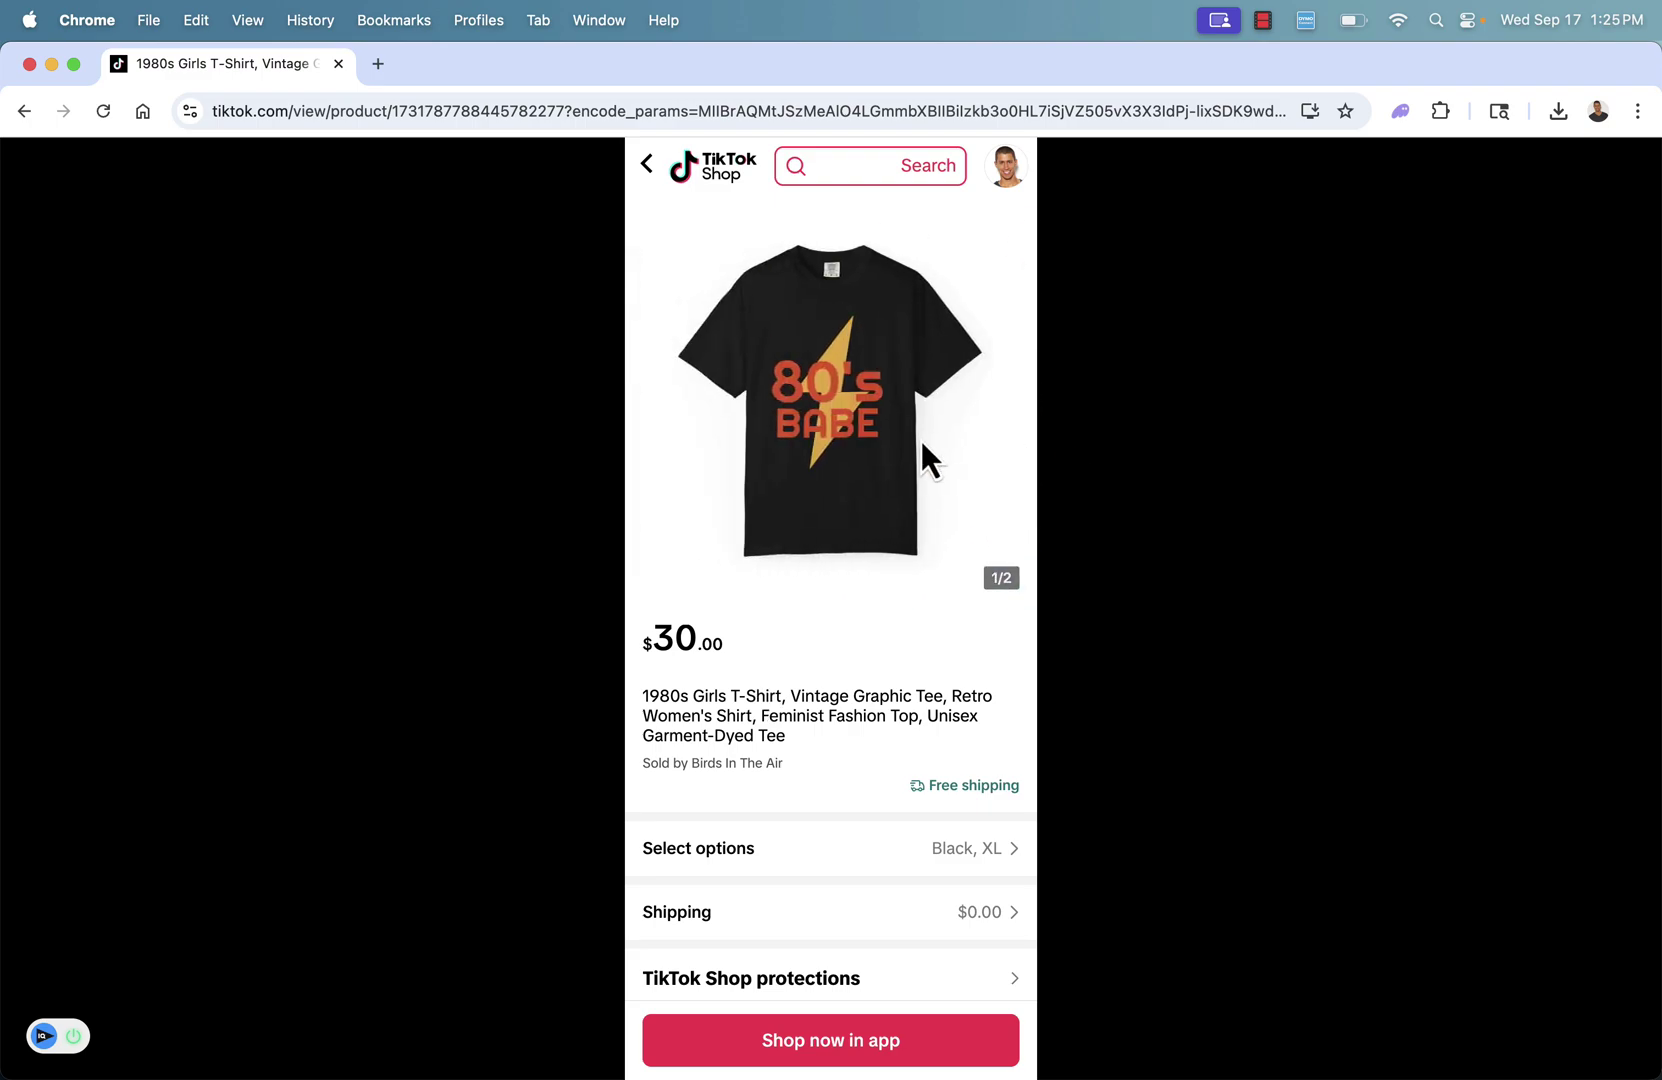
pyautogui.moveTo(921, 438); pyautogui.dragTo(580, 410)
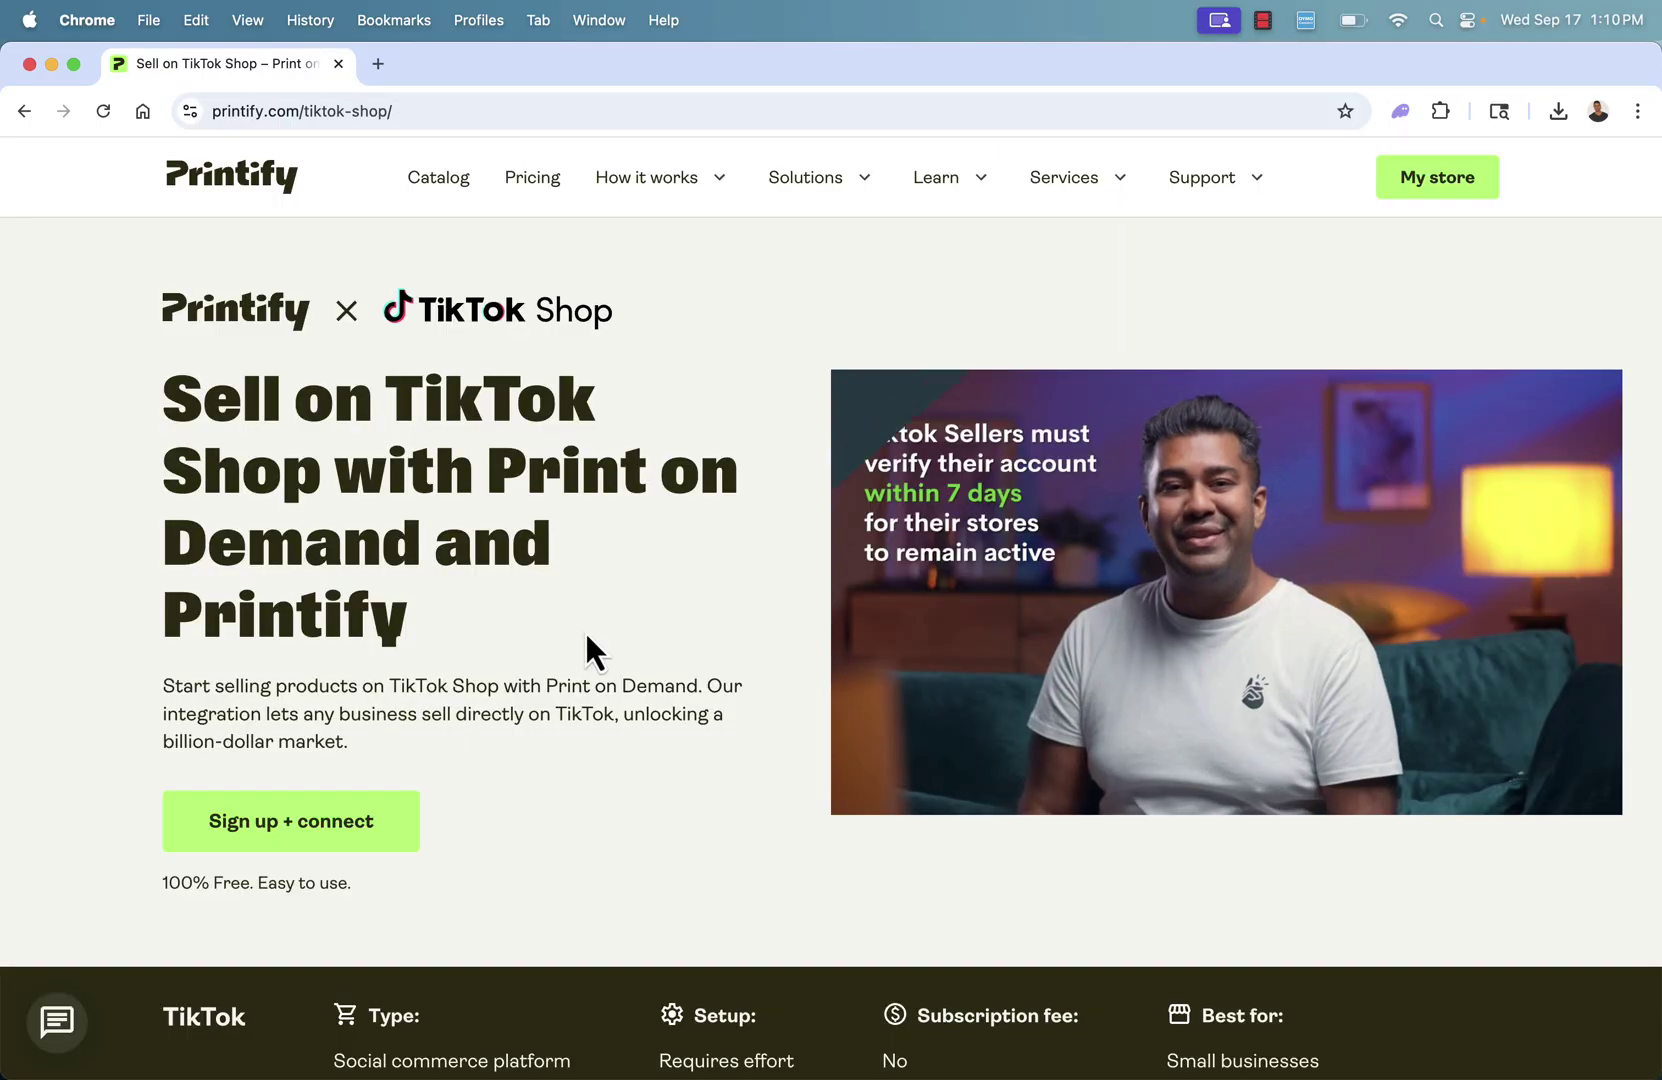